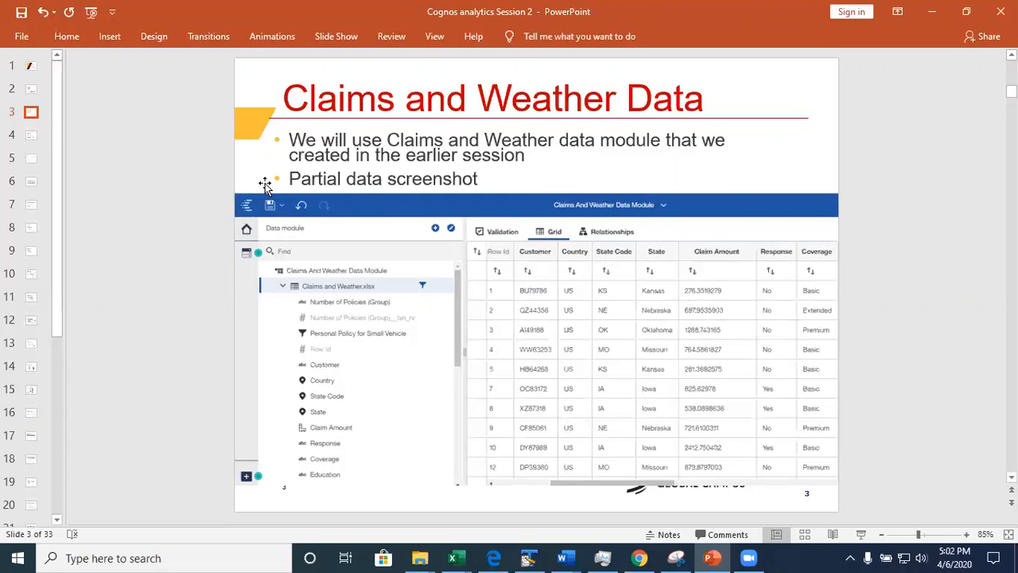
Step: Switch to IBM Cognos Analytics, open the recent Claims And Weather Data Module, and preview the Claims and Weather.xlsx table's data
{"action": "left_click", "coordinate": [638, 557]}
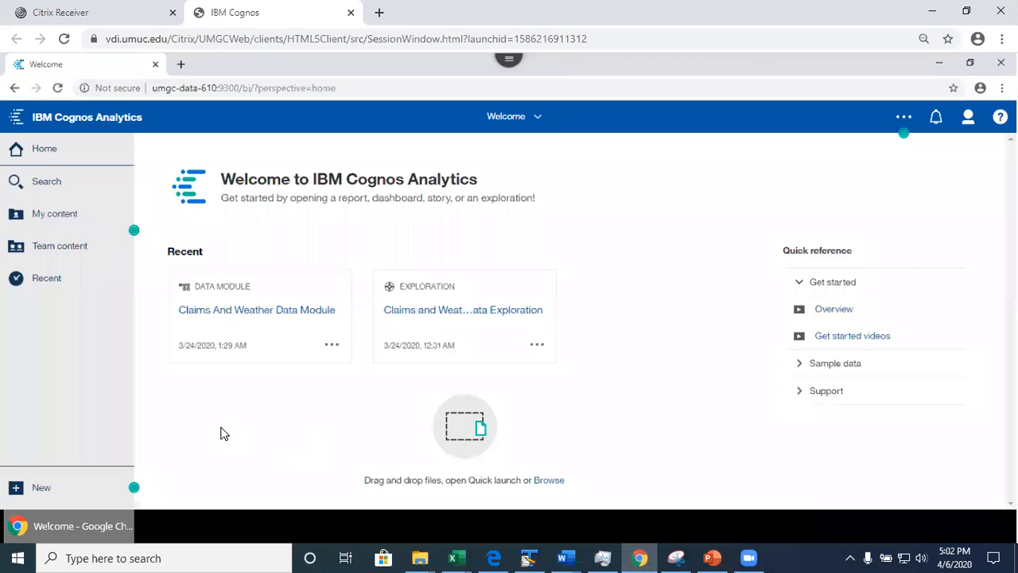
{"action": "left_click", "coordinate": [286, 320]}
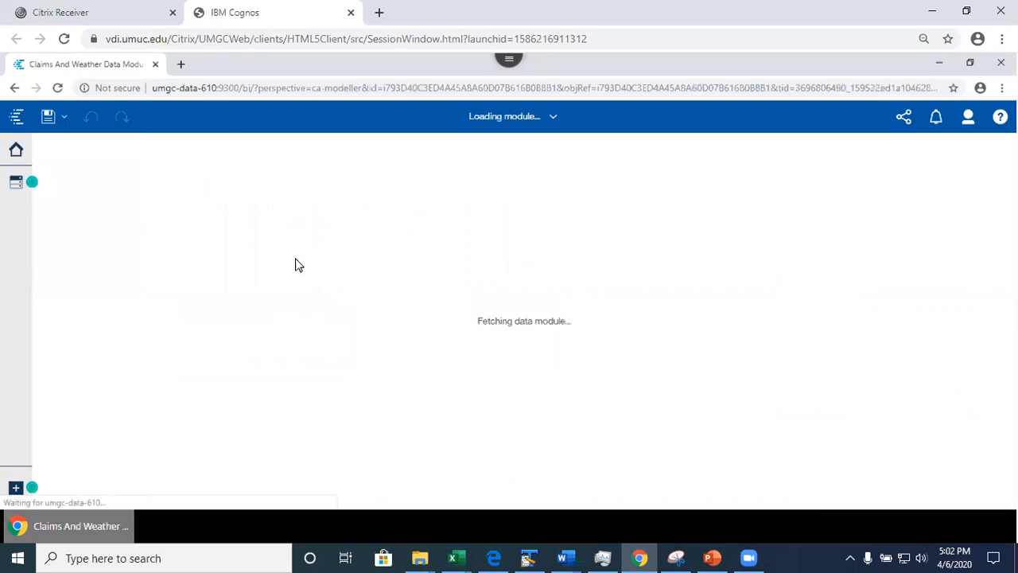
{"action": "right_click", "coordinate": [295, 261]}
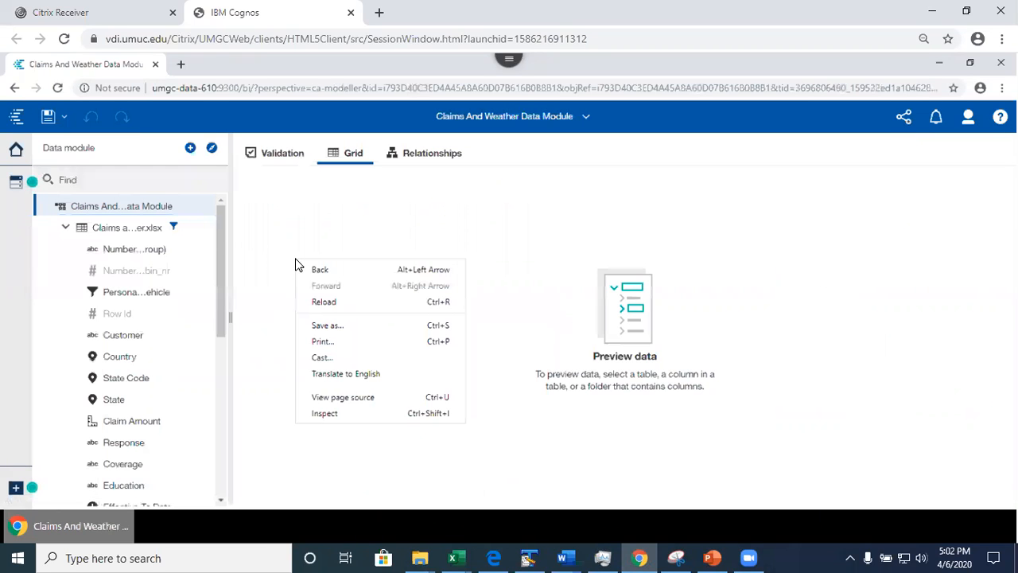
{"action": "left_click", "coordinate": [245, 478]}
{"action": "left_click", "coordinate": [140, 231]}
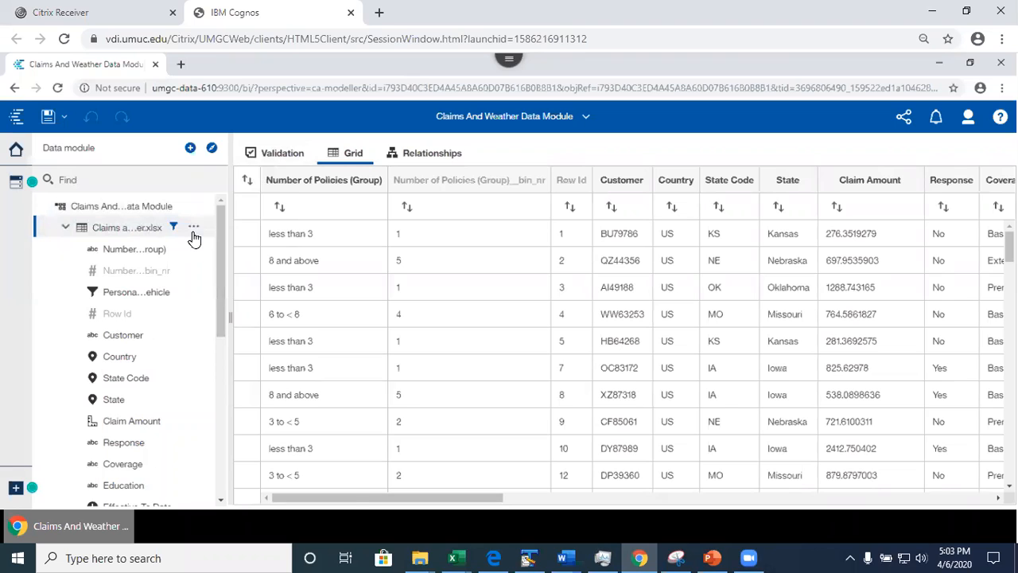
Step: Review the filters in the Claims and Weather.xlsx table's properties and the Personal Policy for Small Vehicle filter's properties
{"action": "left_click", "coordinate": [193, 227]}
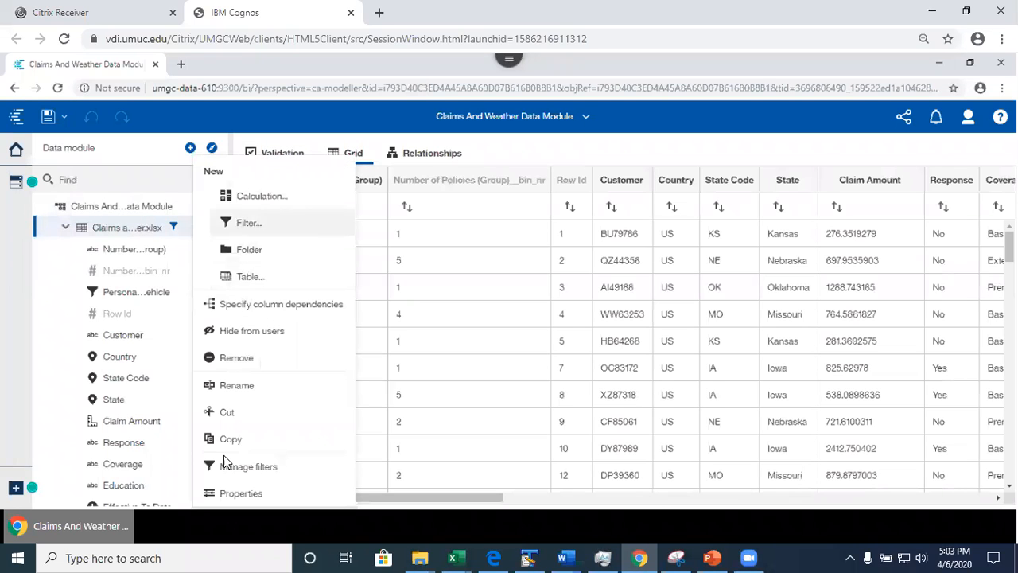
{"action": "left_click", "coordinate": [237, 495]}
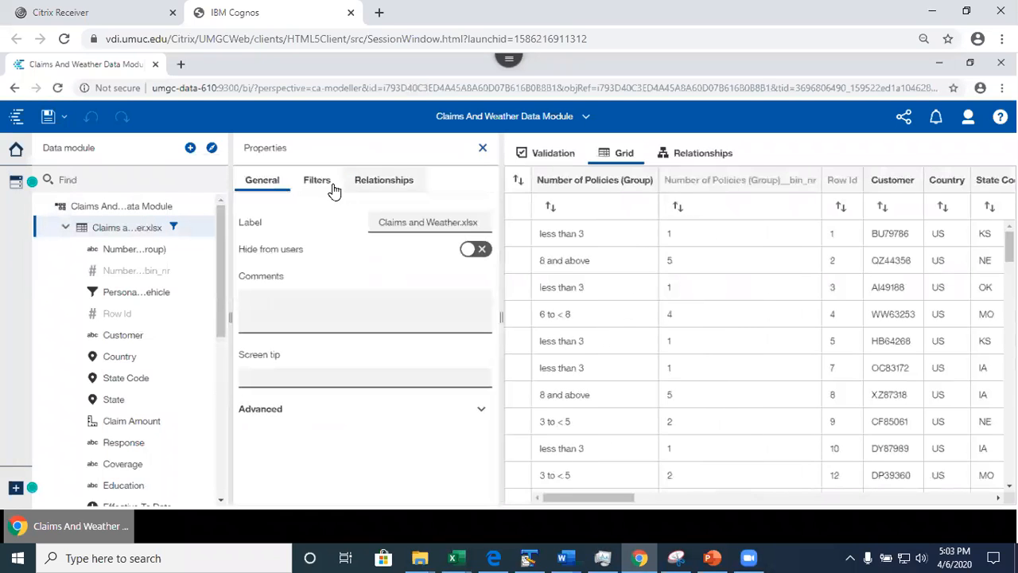
{"action": "left_click", "coordinate": [317, 181]}
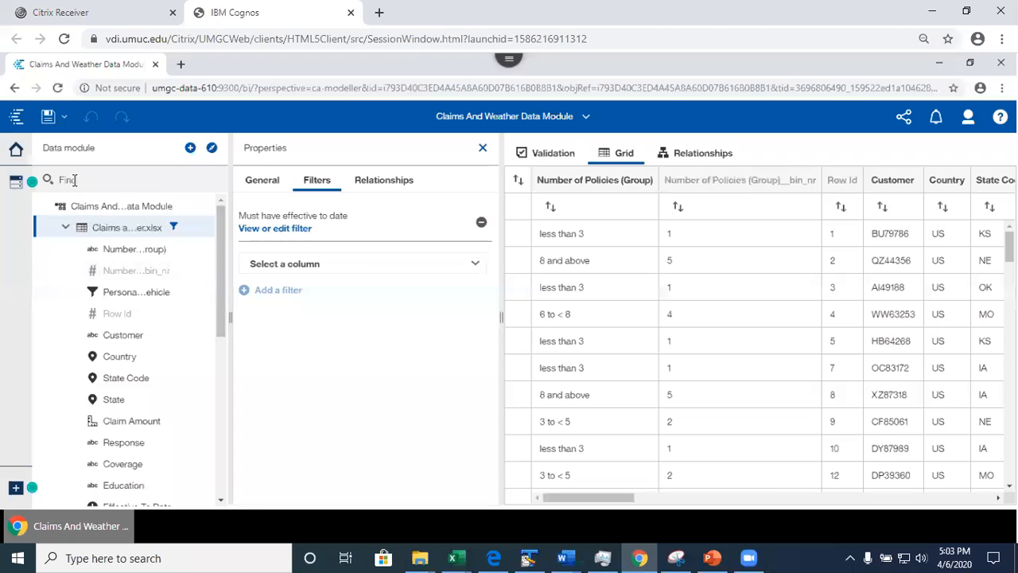
{"action": "left_click", "coordinate": [151, 292]}
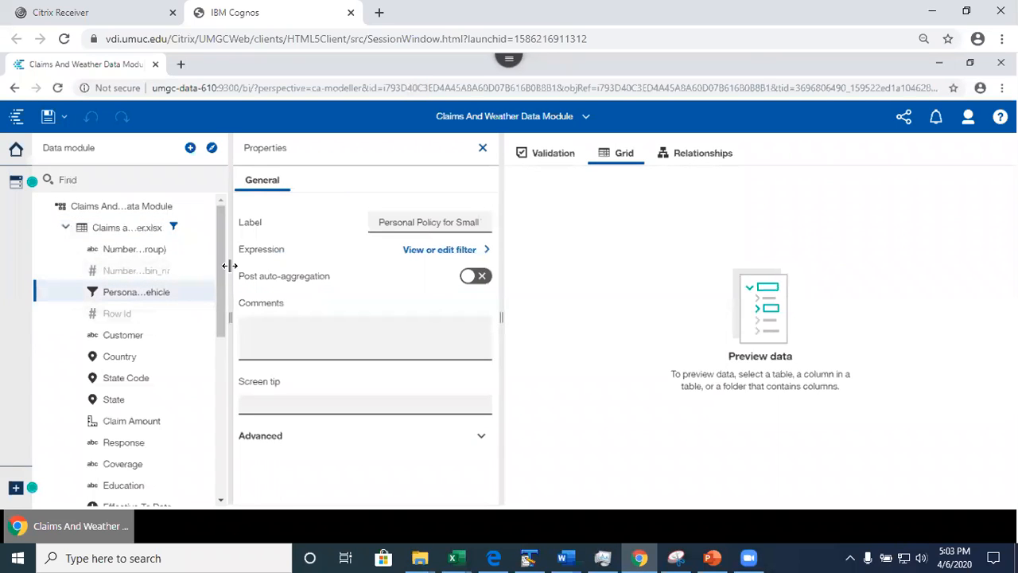
Step: Examine the Income column's calculation expression for how missing values are handled, leaving the calculation editor without changes
{"action": "left_click_drag", "start_coordinate": [222, 295], "coordinate": [225, 374]}
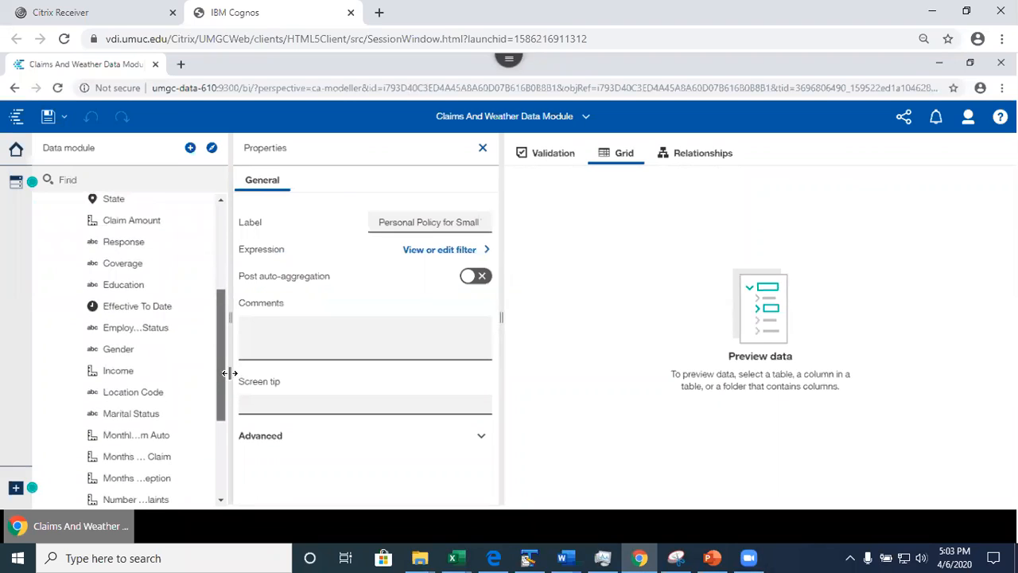
{"action": "left_click", "coordinate": [129, 377]}
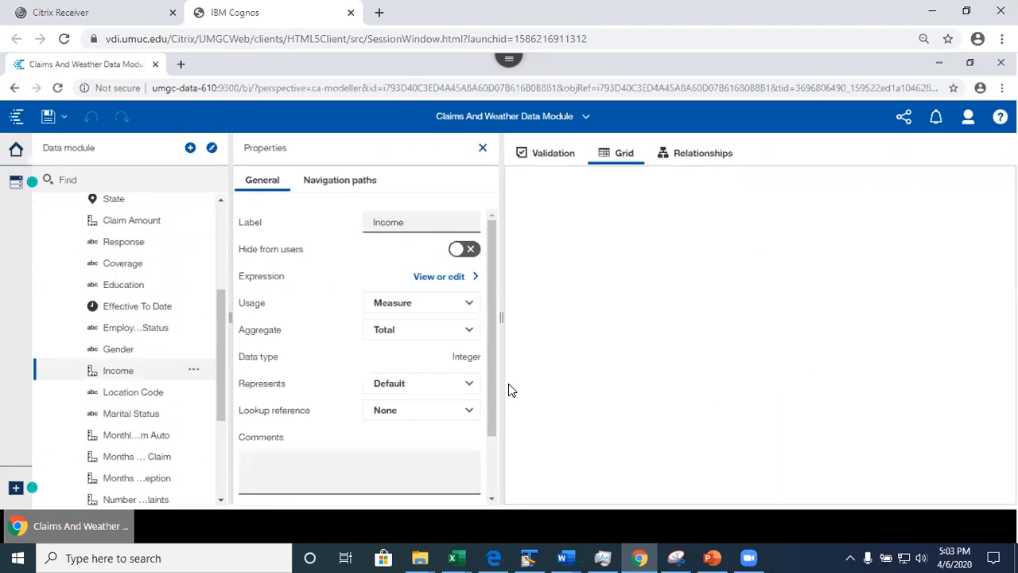
{"action": "left_click", "coordinate": [439, 278]}
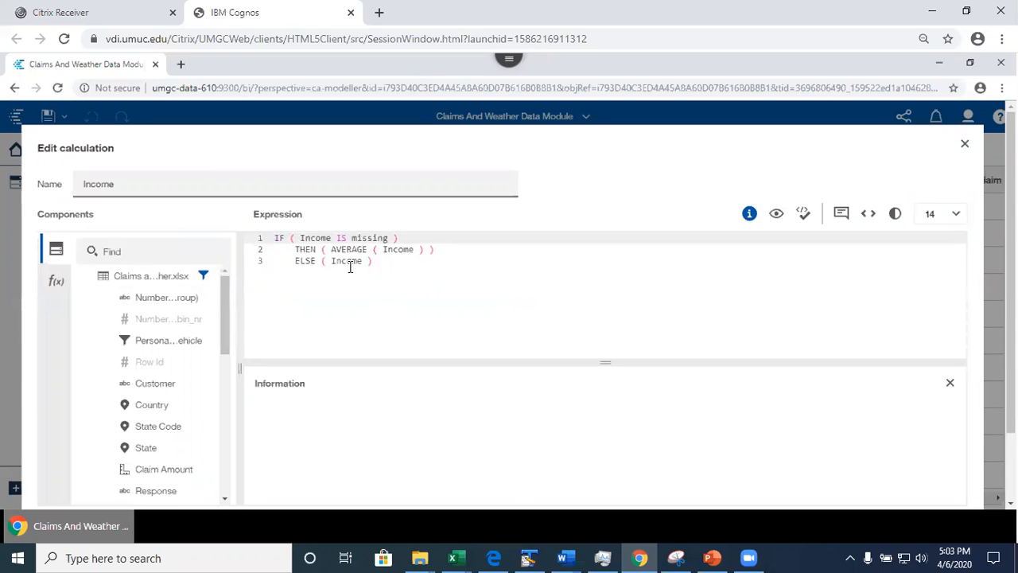
{"action": "left_click_drag", "start_coordinate": [350, 267], "coordinate": [352, 272]}
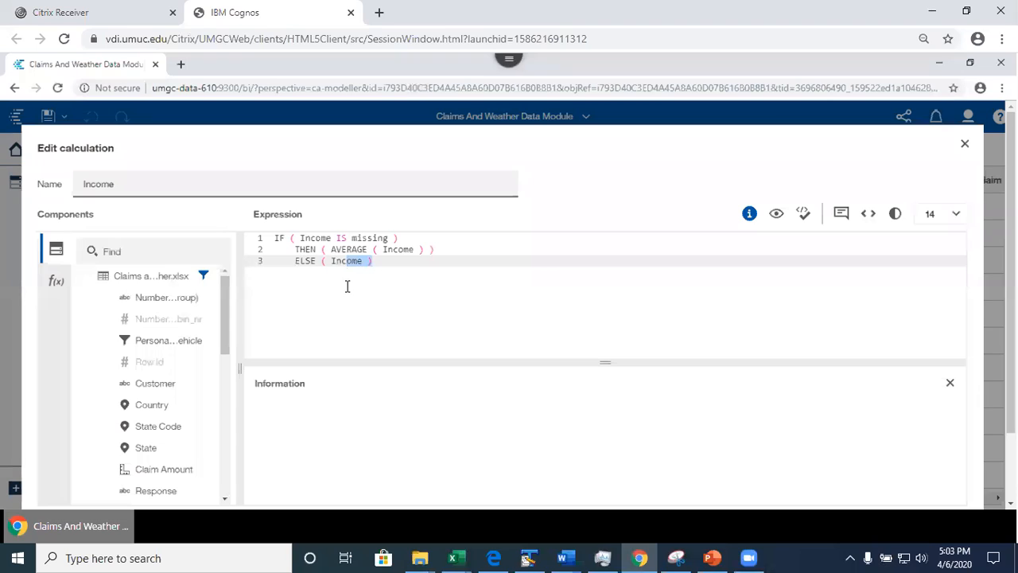
{"action": "left_click", "coordinate": [332, 261]}
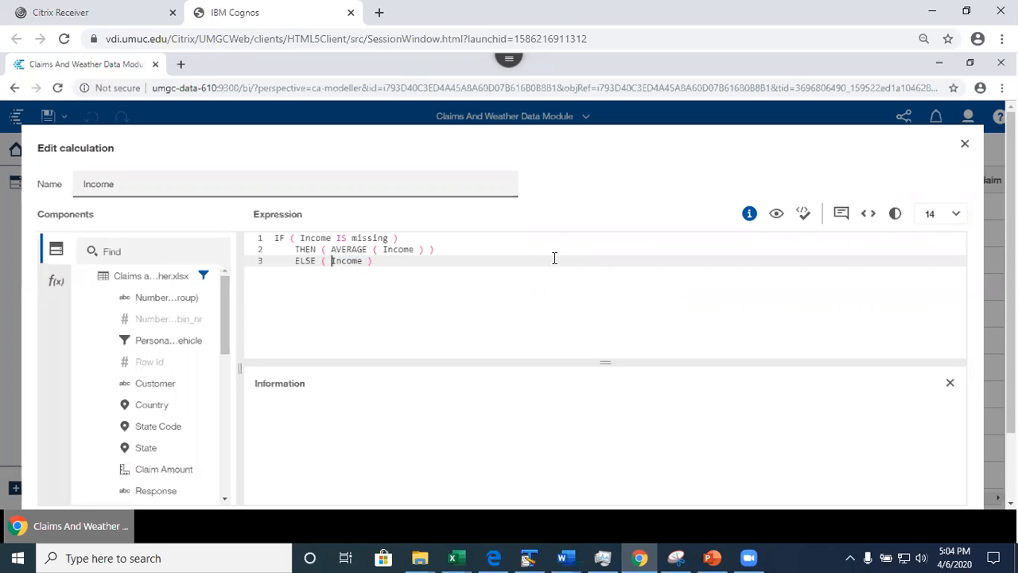
{"action": "left_click", "coordinate": [965, 145]}
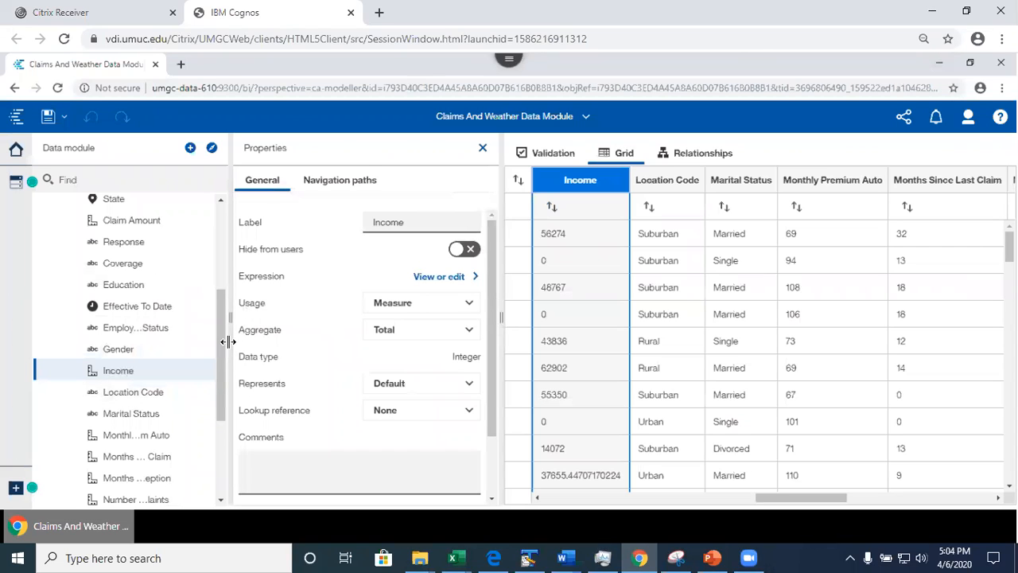
Step: Examine the Monthly Premium Auto column's calculation expression
{"action": "scroll", "coordinate": [221, 345], "scroll_direction": "down", "scroll_amount": 1}
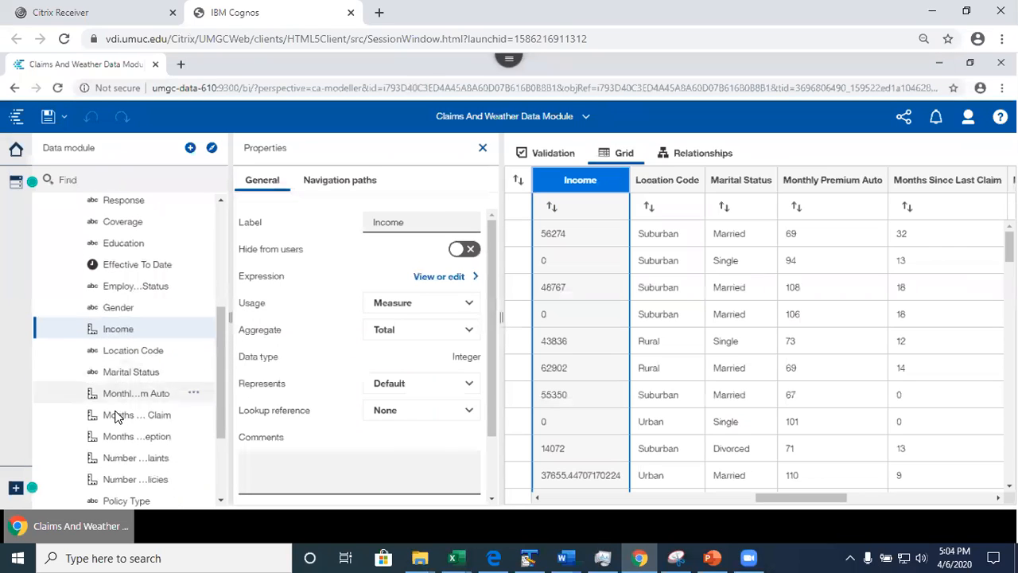
{"action": "left_click", "coordinate": [118, 395]}
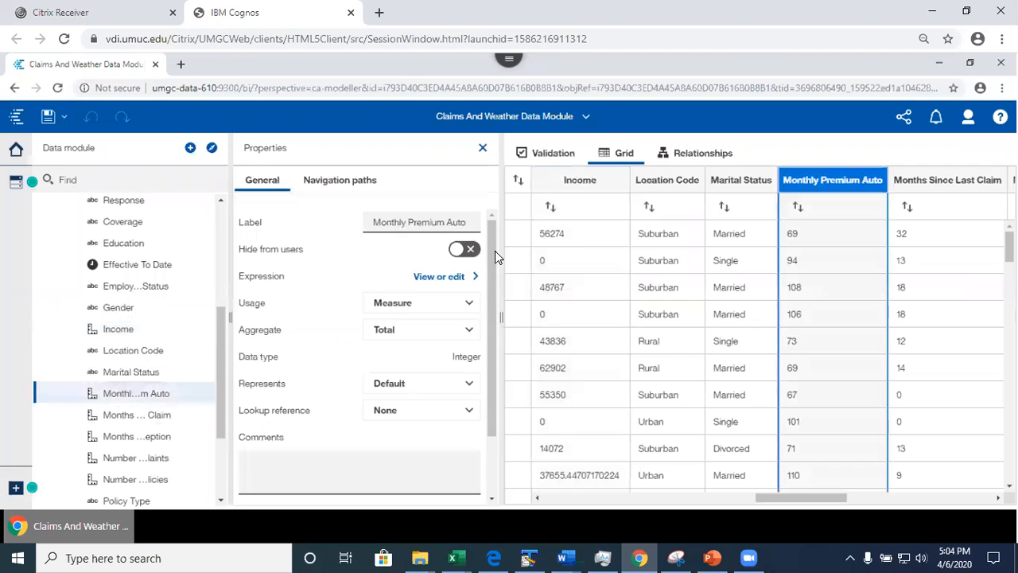
{"action": "left_click", "coordinate": [433, 278]}
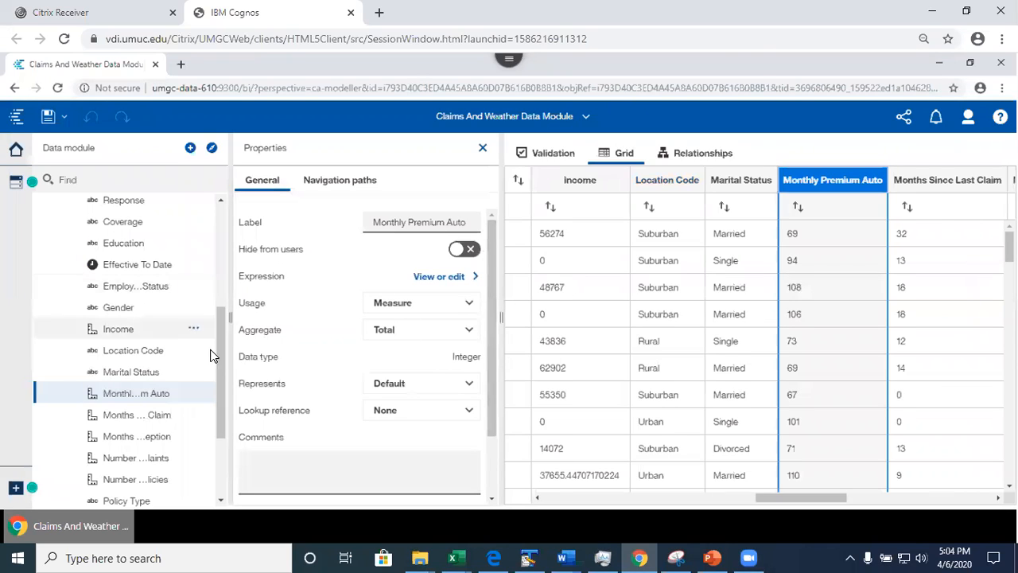
Step: Examine the Claim Reason column's calculation expression for its replacement of missing values, leaving the editor without changes
{"action": "left_click_drag", "start_coordinate": [222, 345], "coordinate": [223, 426]}
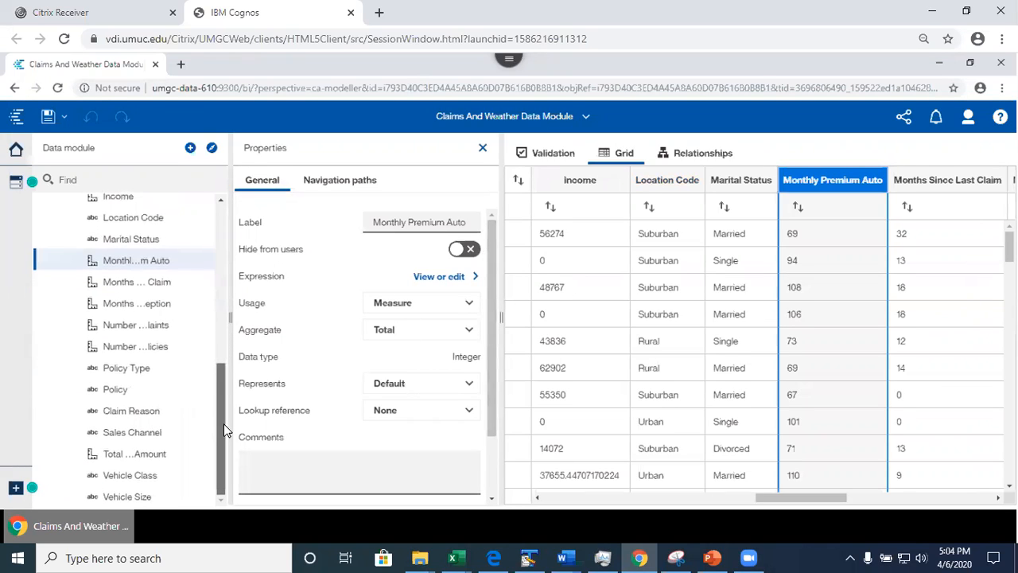
{"action": "left_click", "coordinate": [139, 415]}
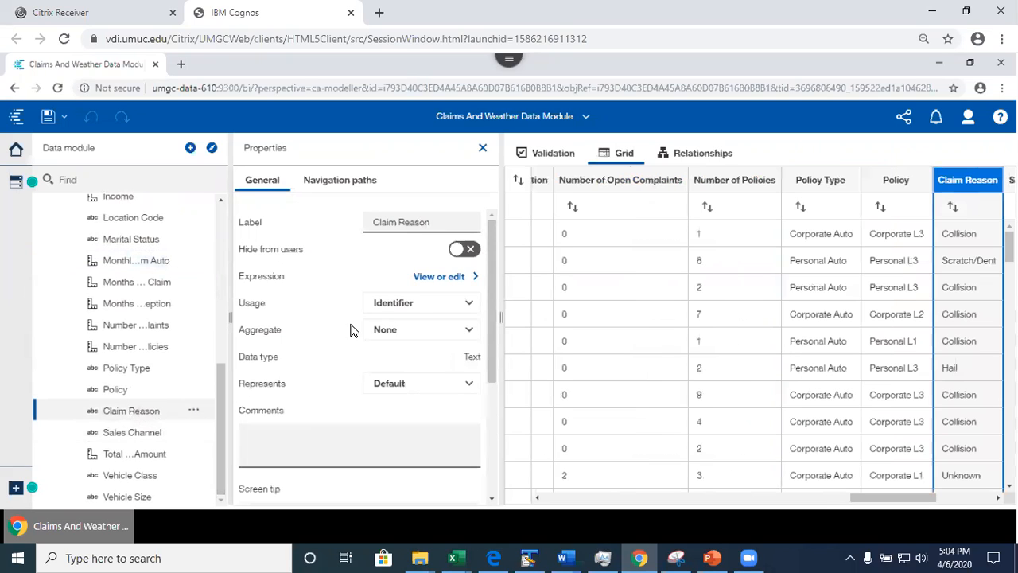
{"action": "left_click", "coordinate": [437, 278]}
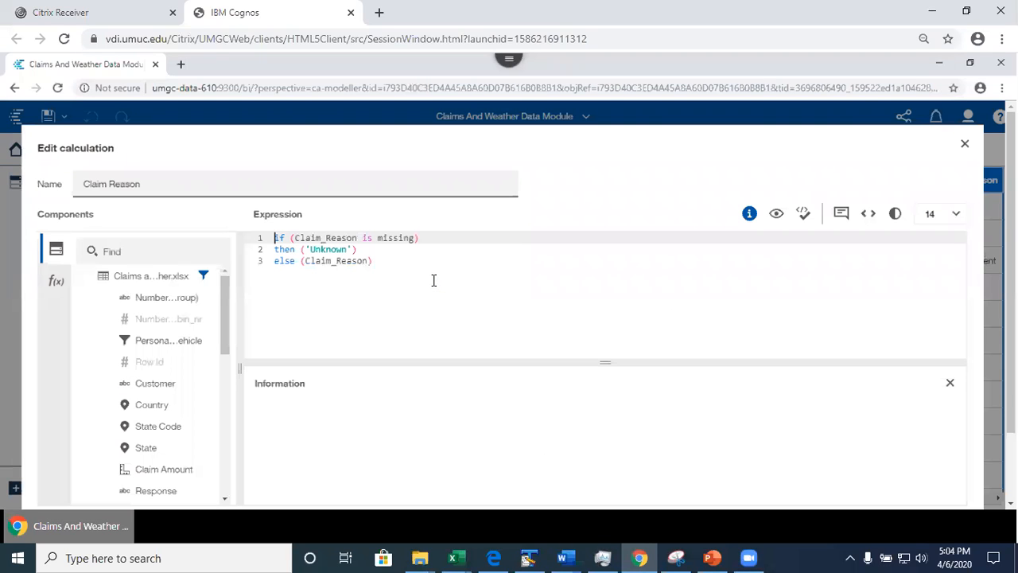
{"action": "left_click", "coordinate": [303, 250]}
{"action": "left_click", "coordinate": [315, 249]}
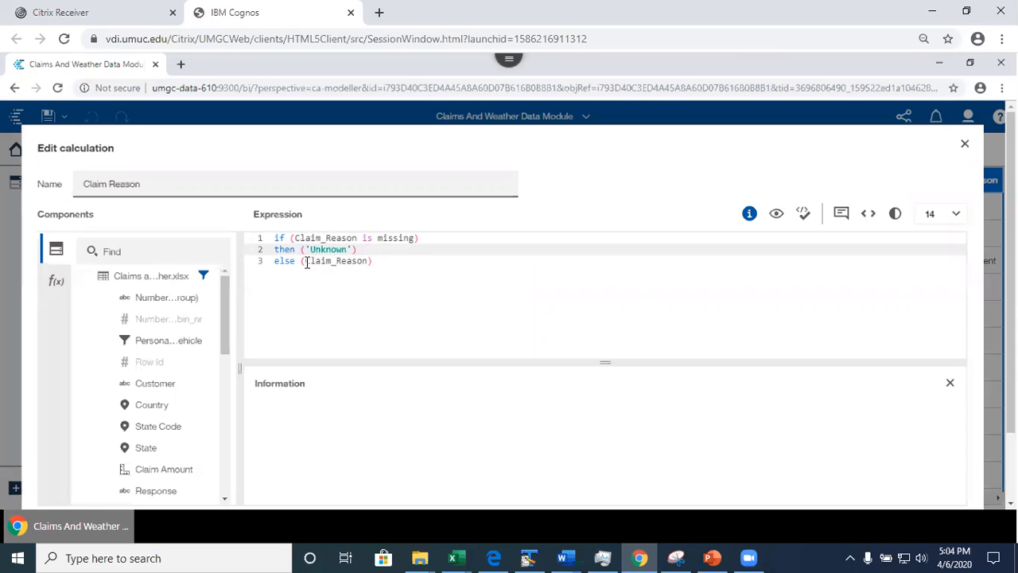
{"action": "left_click", "coordinate": [311, 261]}
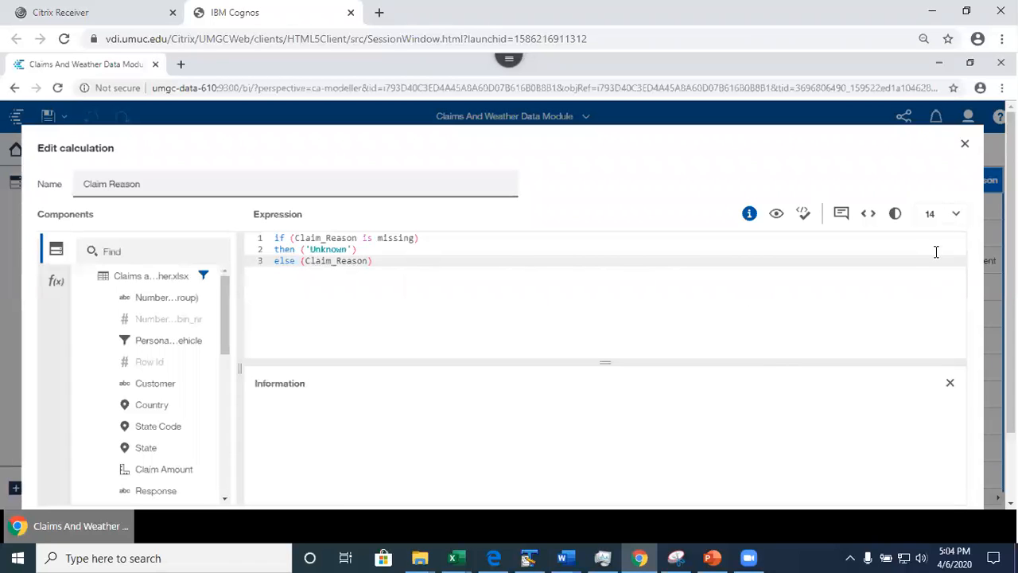
{"action": "left_click", "coordinate": [965, 144]}
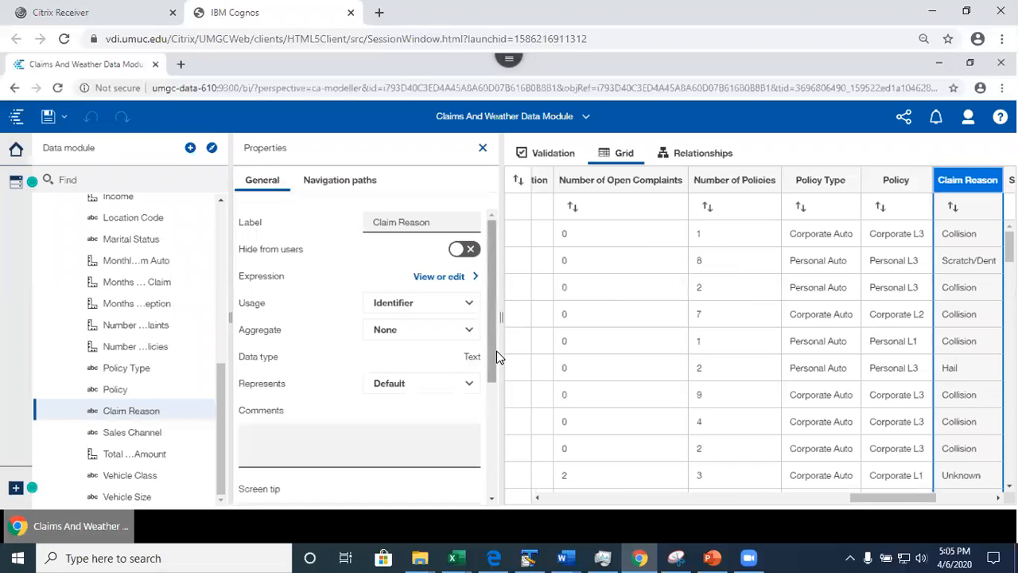
Step: Close the column properties and inspect the group names and range borders of the Number of Policies (Group) data group
{"action": "scroll", "coordinate": [223, 334], "scroll_direction": "up", "scroll_amount": 3}
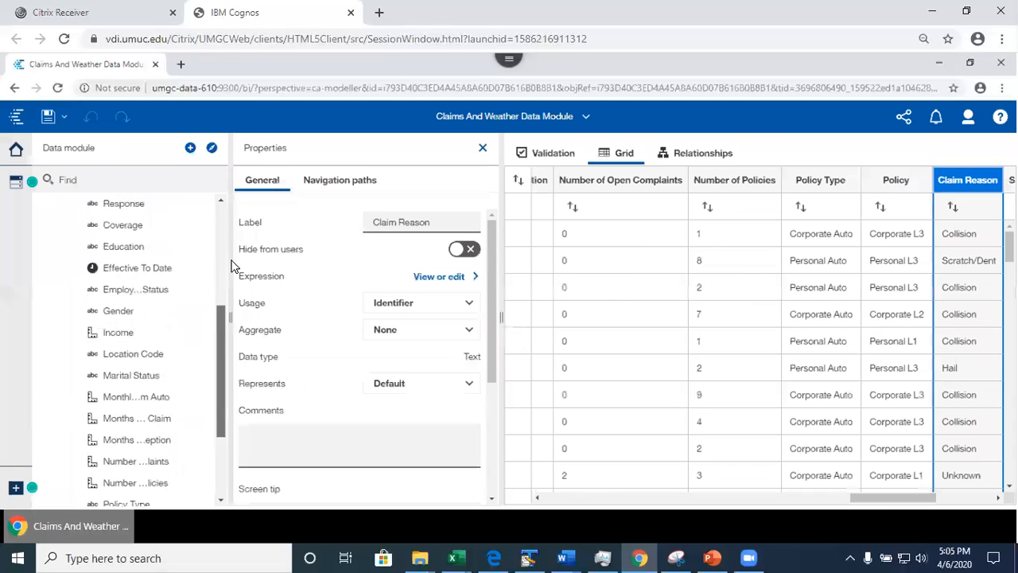
{"action": "scroll", "coordinate": [227, 238], "scroll_direction": "up", "scroll_amount": 5}
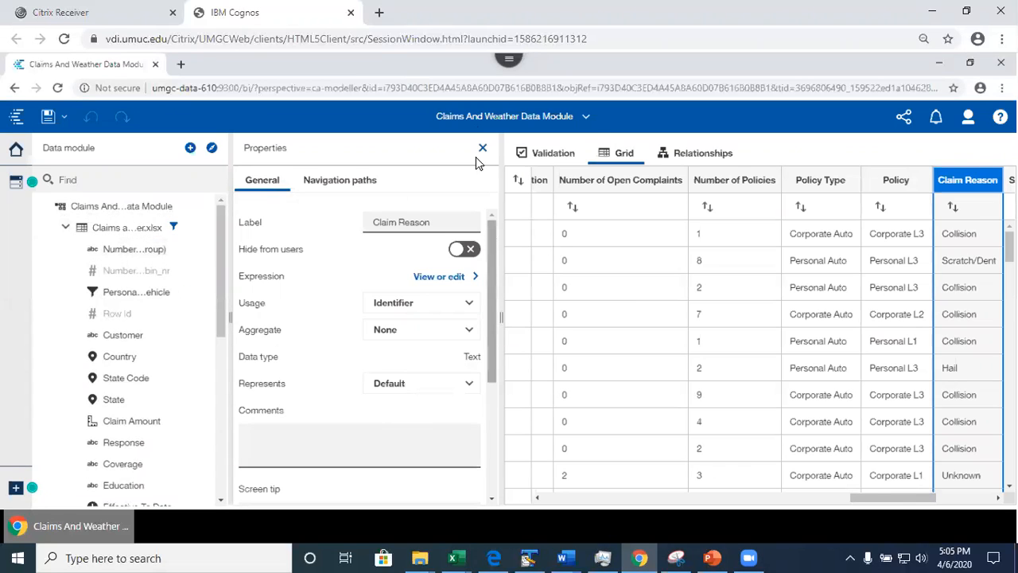
{"action": "left_click", "coordinate": [482, 148]}
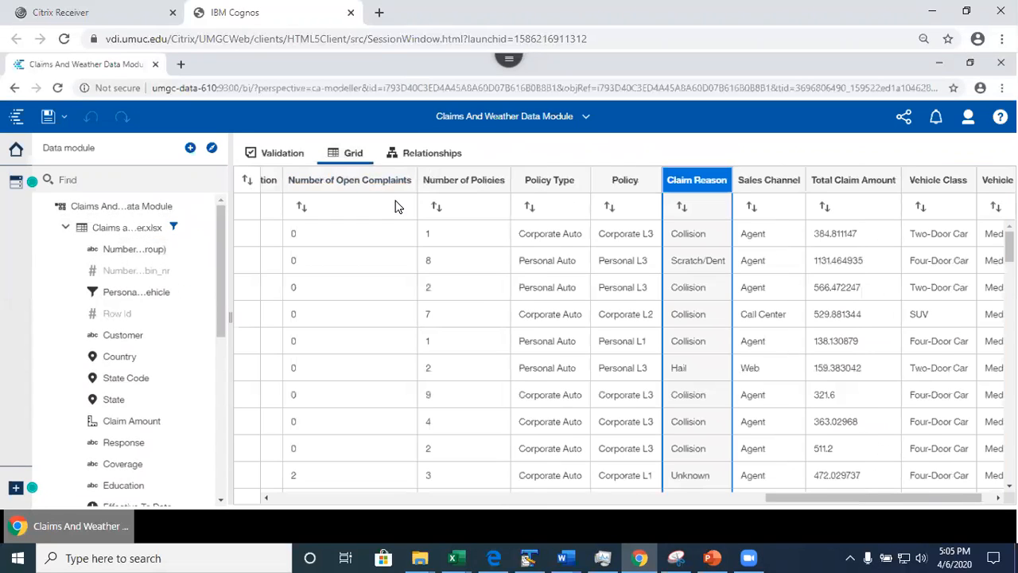
{"action": "left_click_drag", "start_coordinate": [839, 497], "coordinate": [257, 488]}
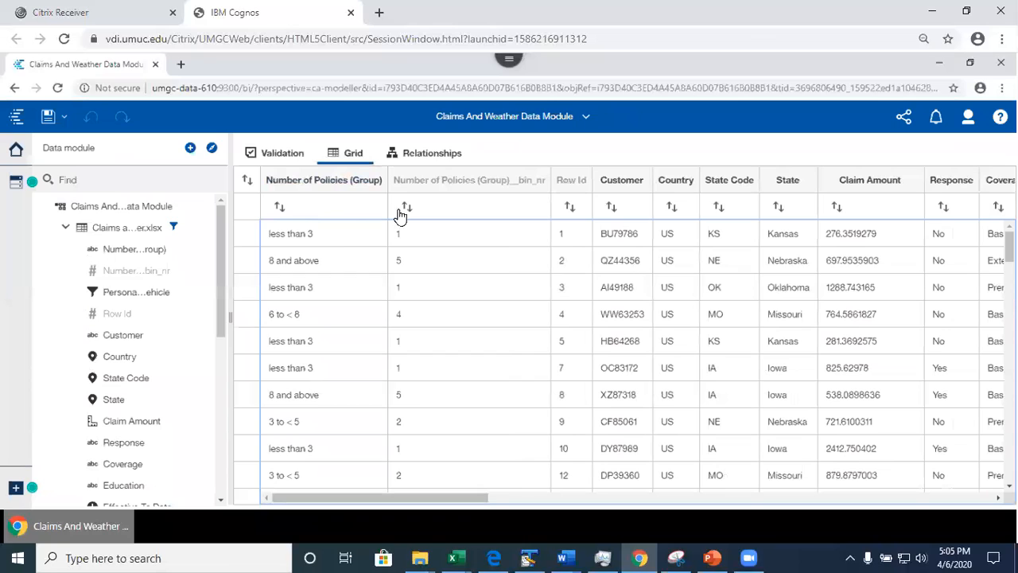
{"action": "right_click", "coordinate": [309, 187]}
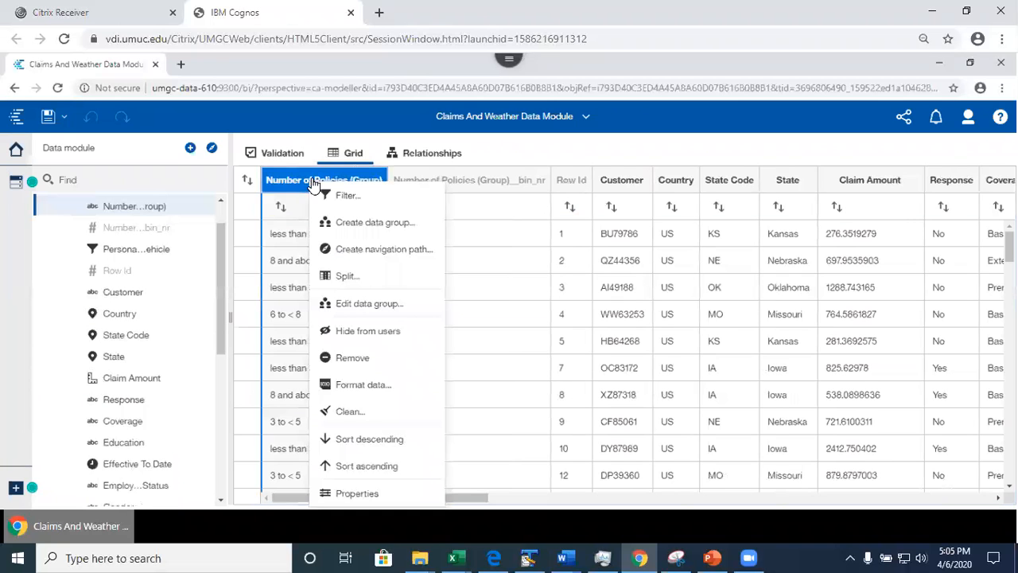
{"action": "left_click", "coordinate": [374, 309]}
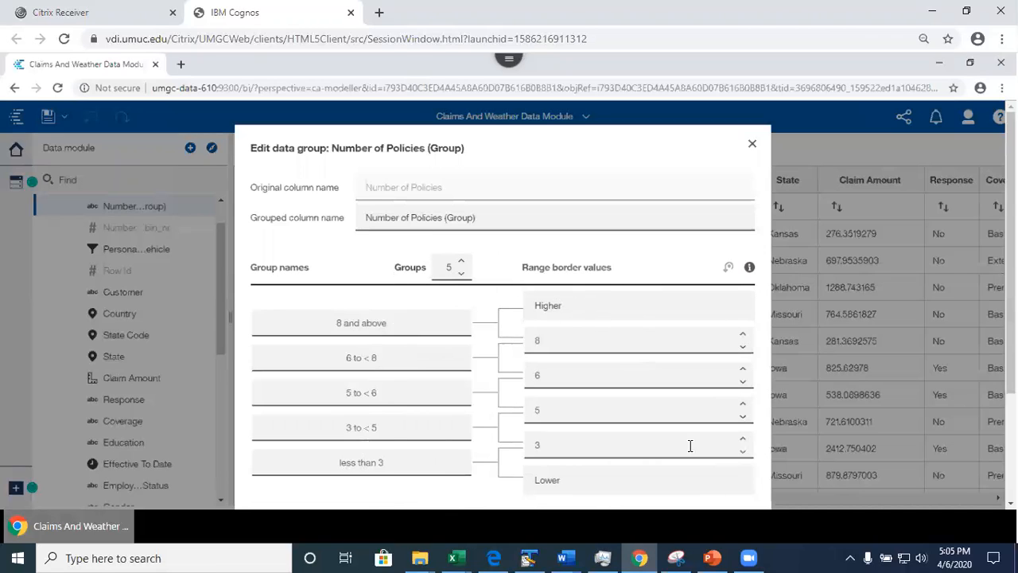
{"action": "left_click", "coordinate": [754, 146]}
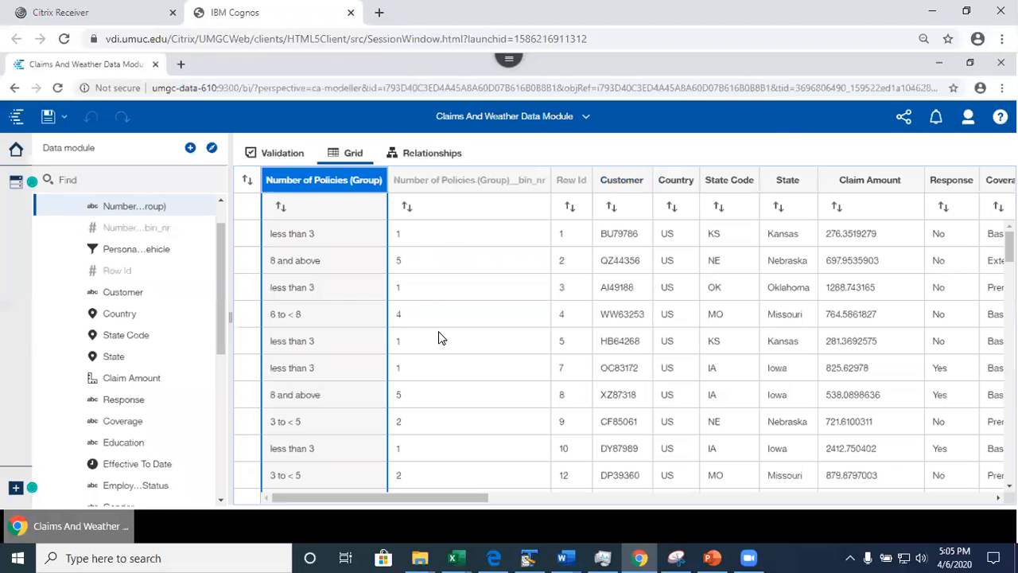
Step: Switch to the PowerPoint presentation and review the data preprocessing summary on slides 4 and 5
{"action": "left_click", "coordinate": [712, 558]}
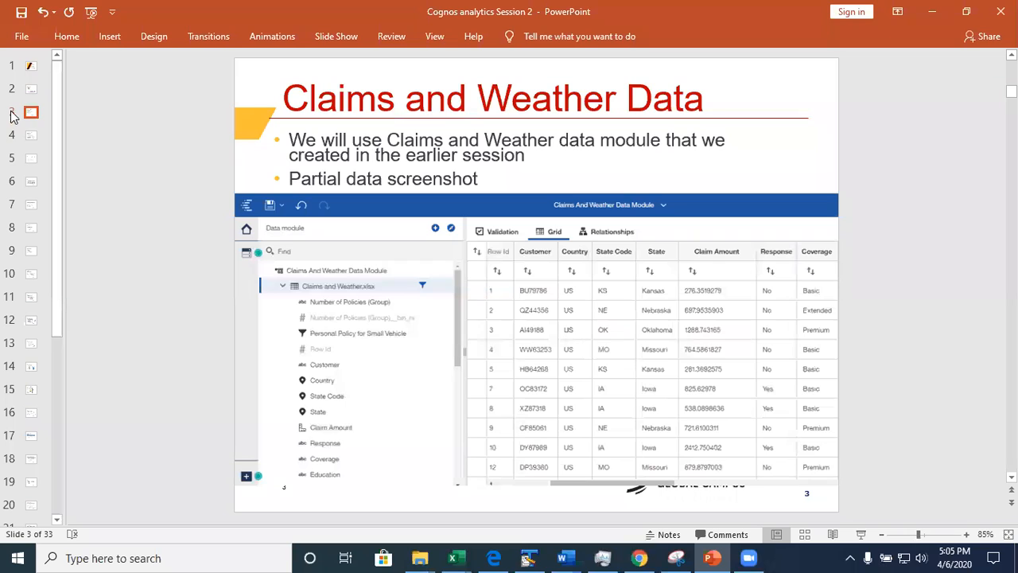
{"action": "left_click", "coordinate": [29, 135]}
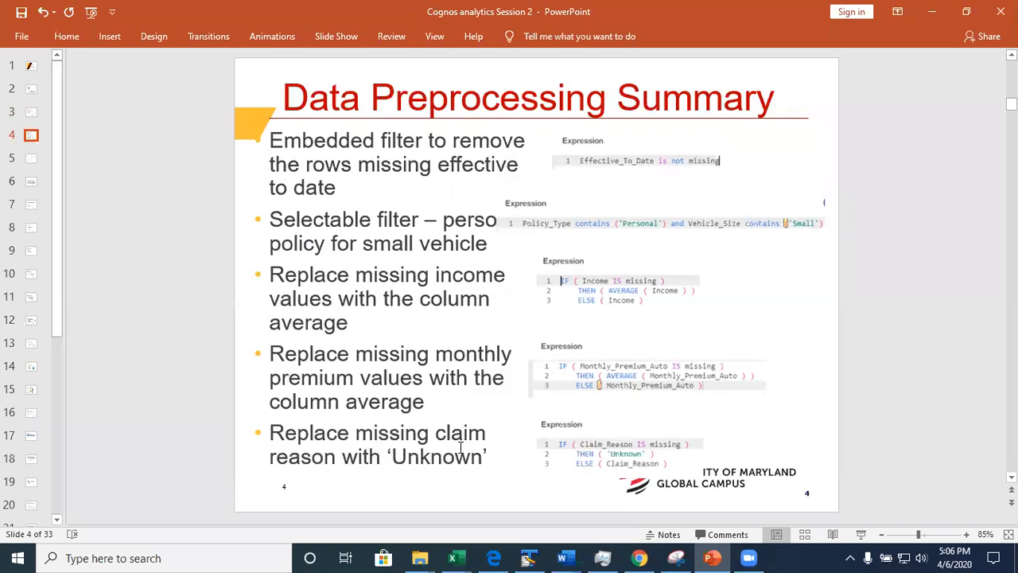
{"action": "left_click", "coordinate": [32, 158]}
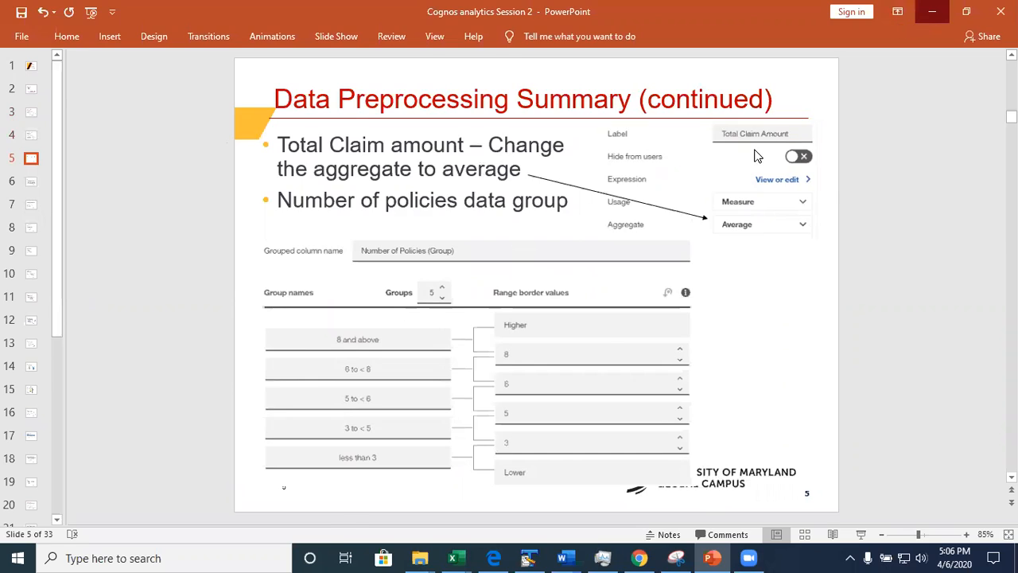
Step: Return to the data module in Cognos and check the Total Claim Amount column's aggregate property, leaving it unedited
{"action": "left_click", "coordinate": [929, 19]}
{"action": "left_click_drag", "start_coordinate": [225, 347], "coordinate": [217, 489]}
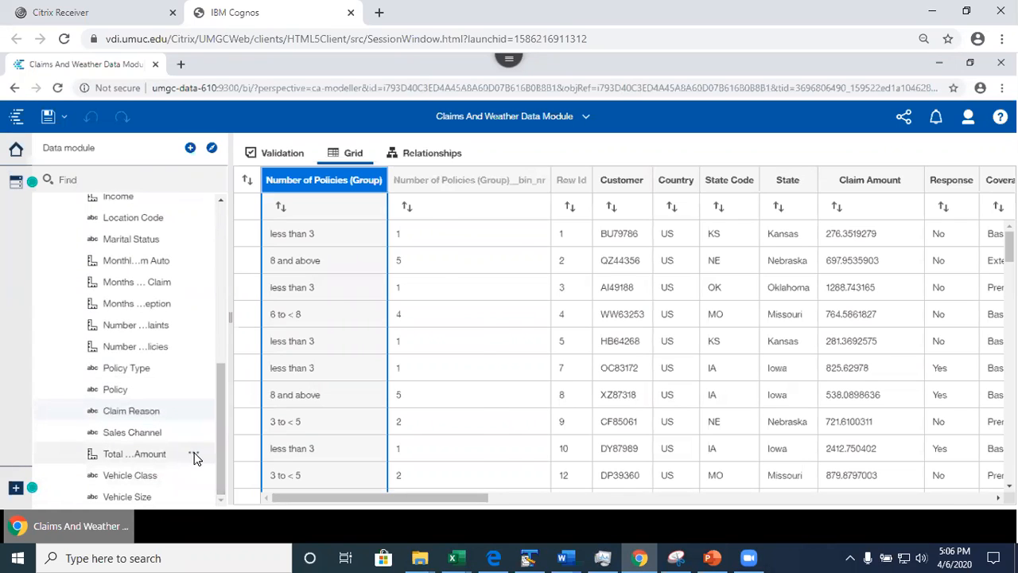
{"action": "left_click", "coordinate": [195, 454]}
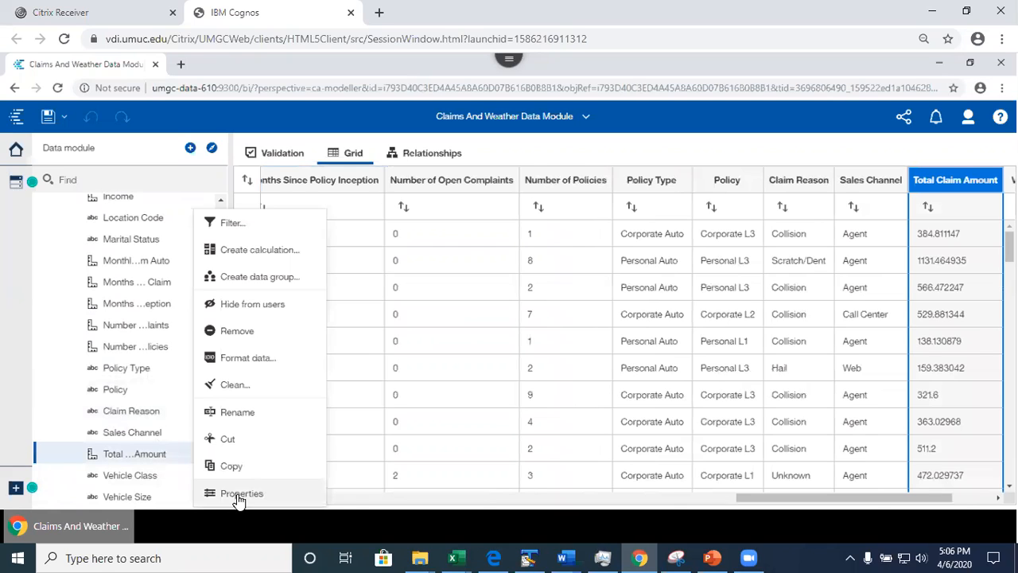
{"action": "left_click", "coordinate": [239, 499]}
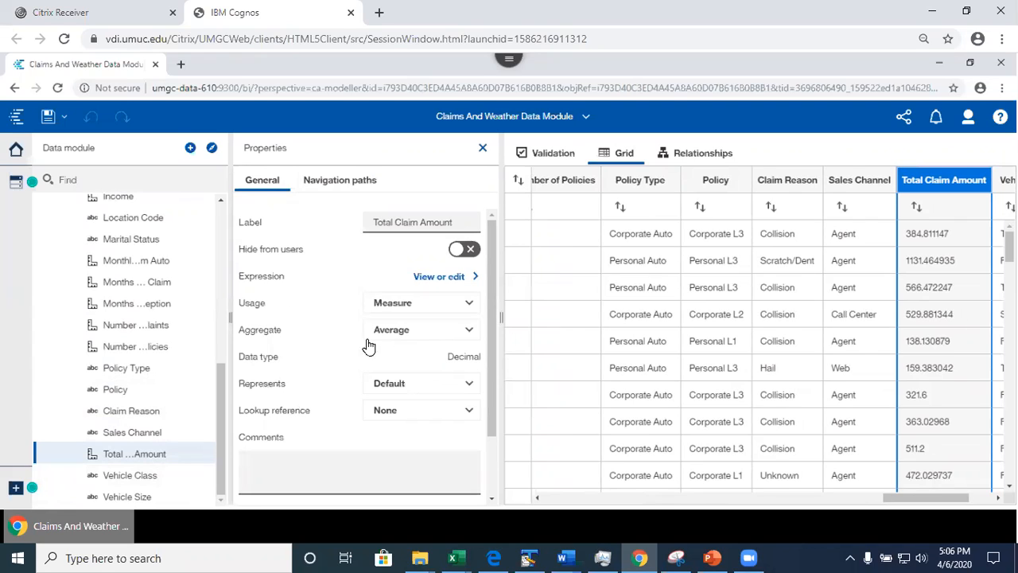
{"action": "left_click", "coordinate": [483, 152]}
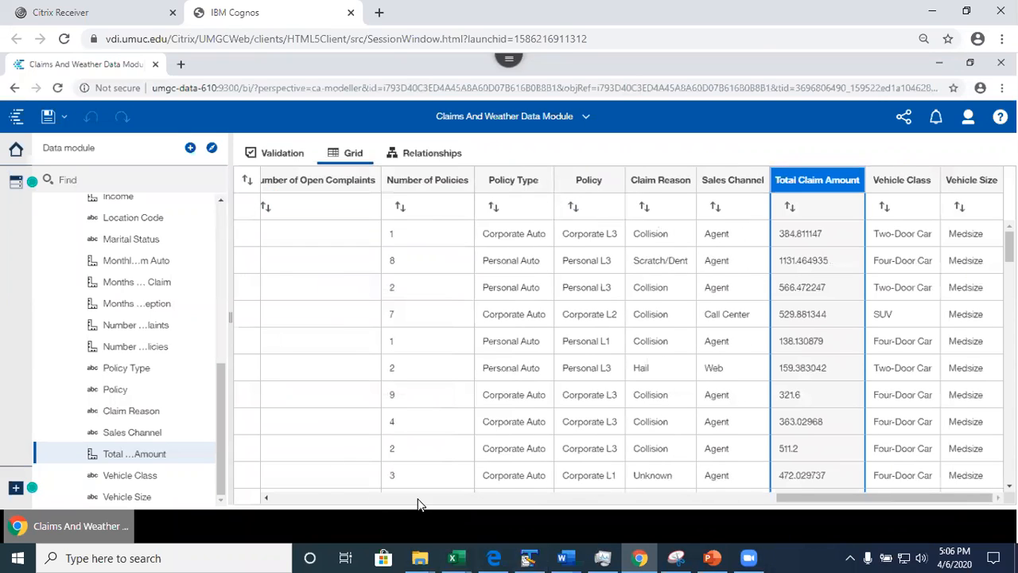
{"action": "left_click_drag", "start_coordinate": [822, 504], "coordinate": [177, 504]}
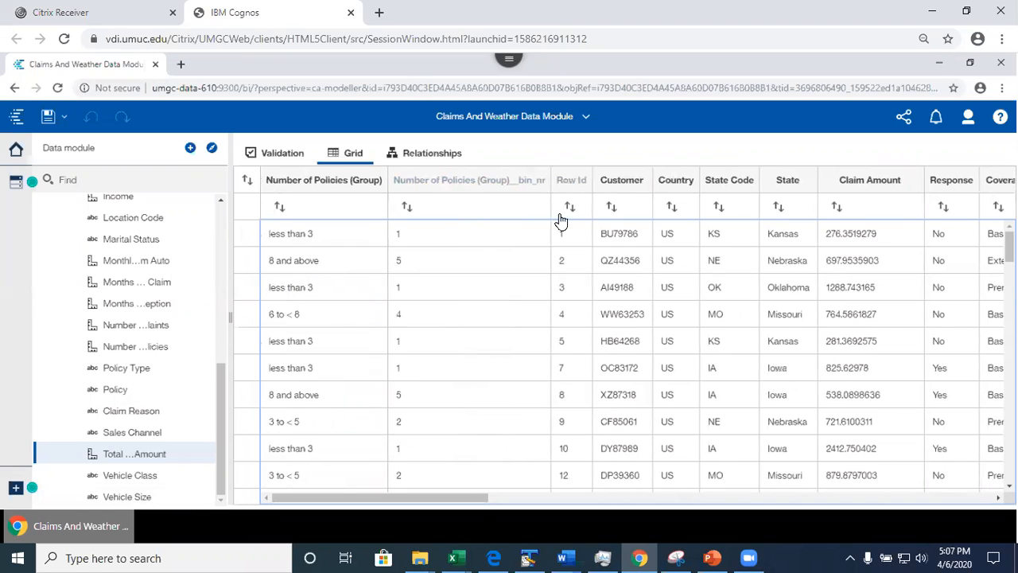
Step: Switch to the PowerPoint presentation, read the Dashboards overview on slide 6, and return to Cognos
{"action": "left_click", "coordinate": [720, 557]}
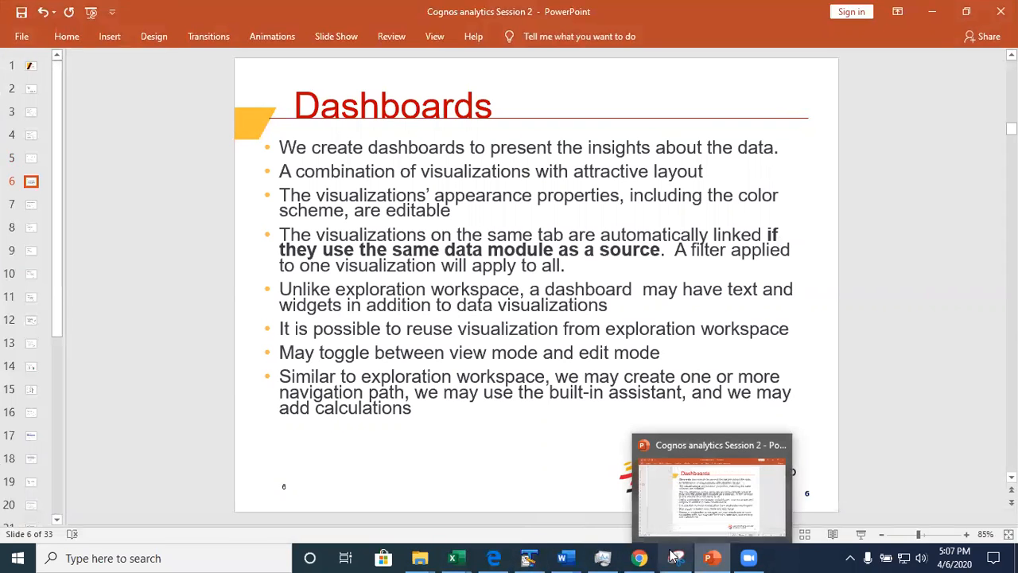
{"action": "left_click", "coordinate": [638, 556]}
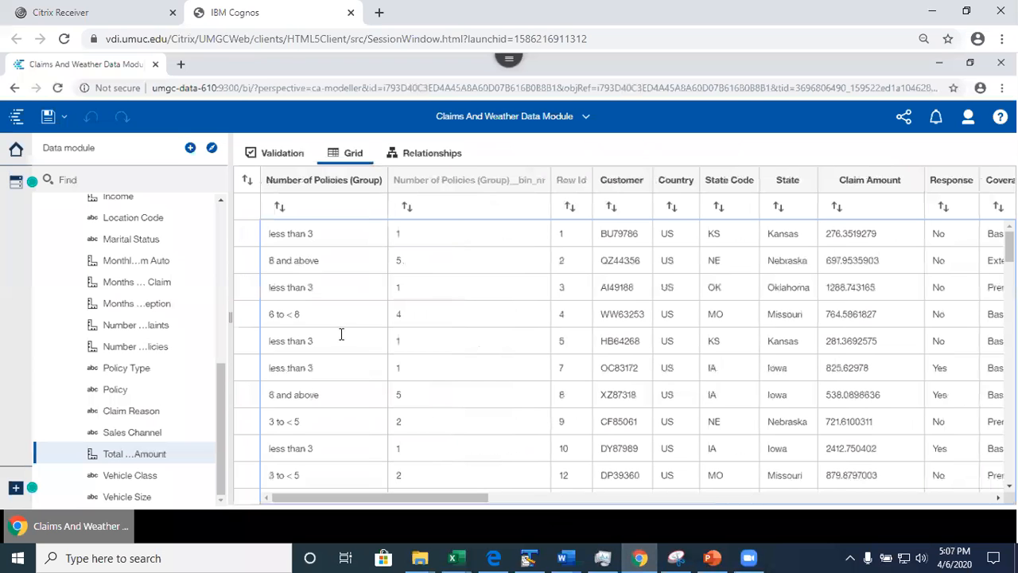
Step: Close the Claims And Weather Data Module and open the recent Claims and Weather Data Exploration
{"action": "left_click", "coordinate": [586, 118]}
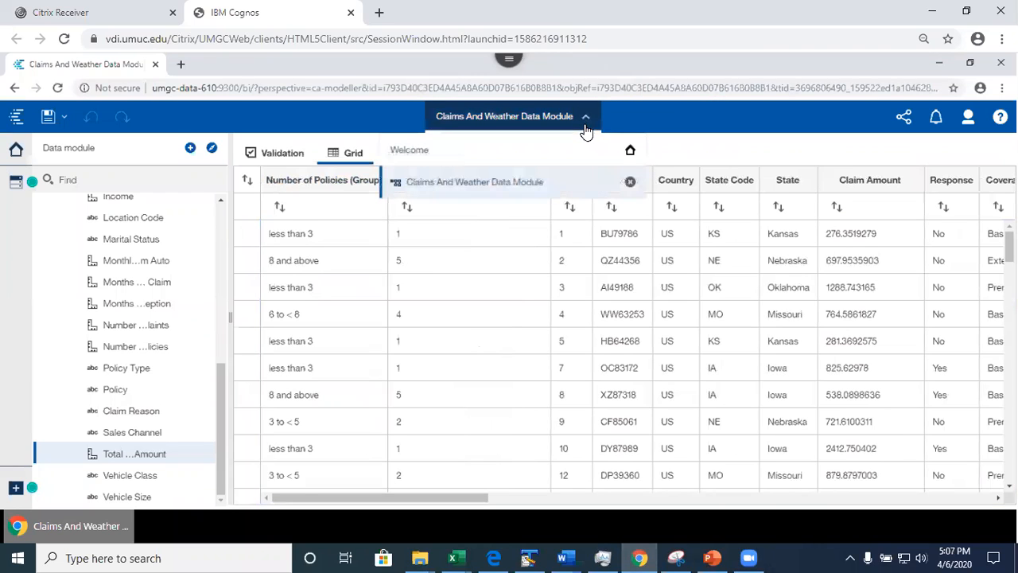
{"action": "left_click", "coordinate": [629, 182]}
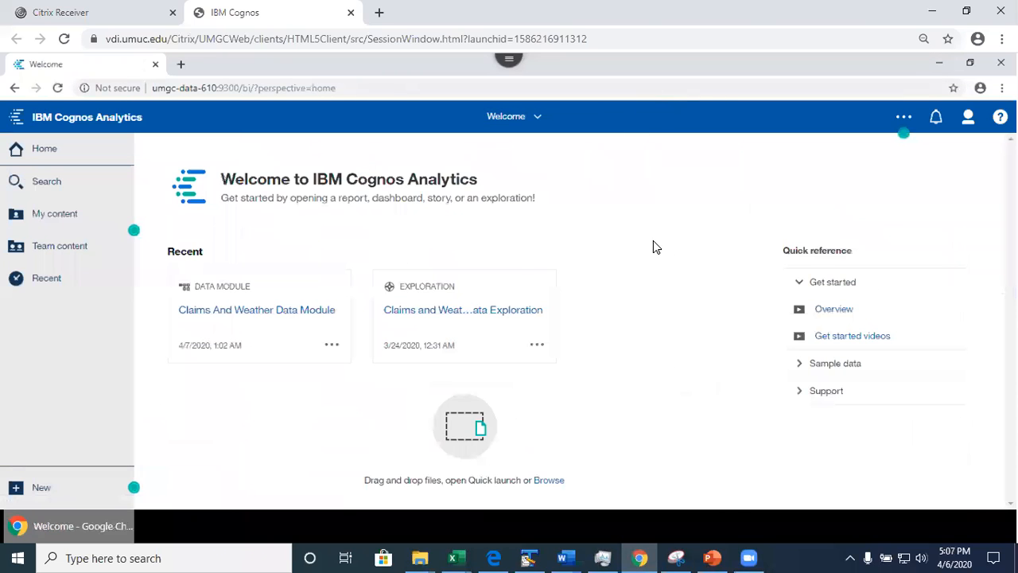
{"action": "left_click", "coordinate": [455, 322]}
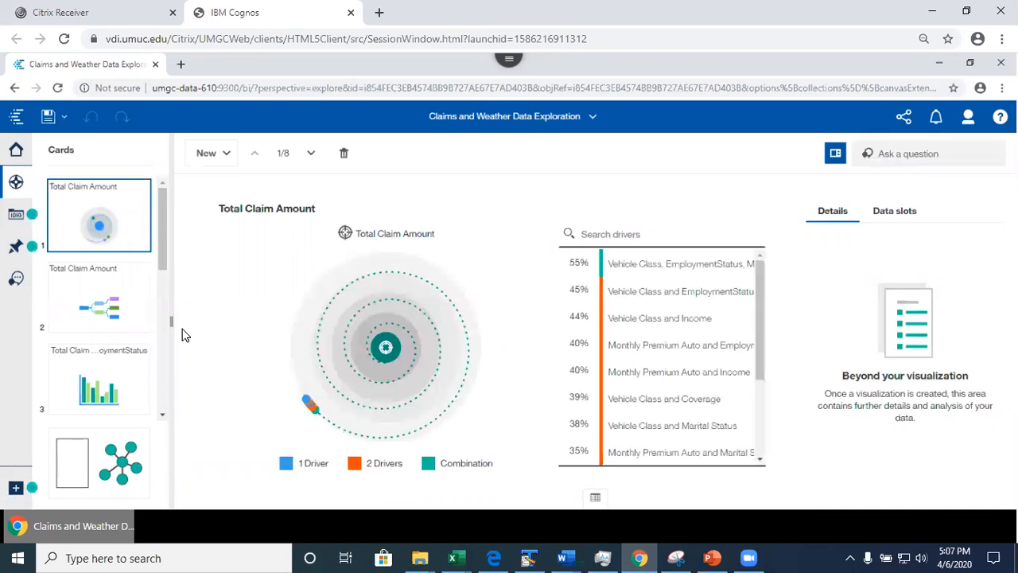
Step: Look through the exploration's cards, viewing the Customer by State chart and the Total Claim Amount by Claim Reason comparison
{"action": "left_click_drag", "start_coordinate": [162, 246], "coordinate": [165, 339]}
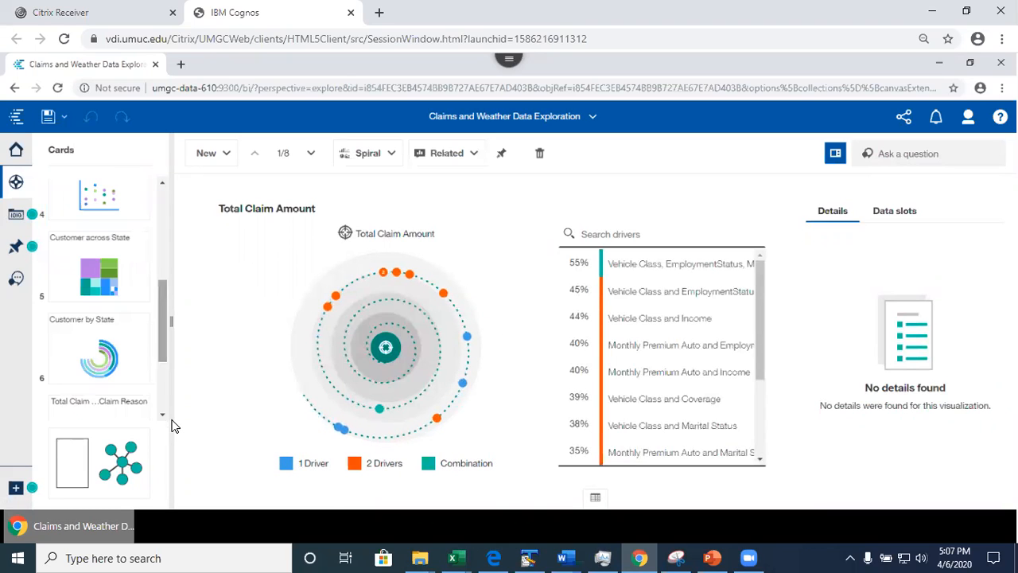
{"action": "scroll", "coordinate": [175, 426], "scroll_direction": "down", "scroll_amount": 3}
{"action": "left_click_drag", "start_coordinate": [176, 368], "coordinate": [193, 409]}
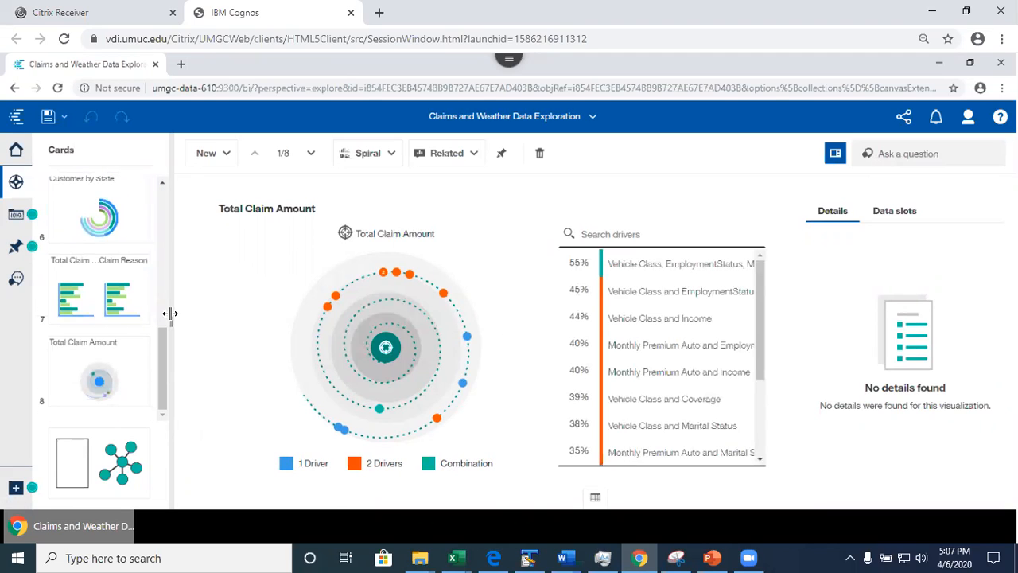
{"action": "left_click", "coordinate": [90, 228]}
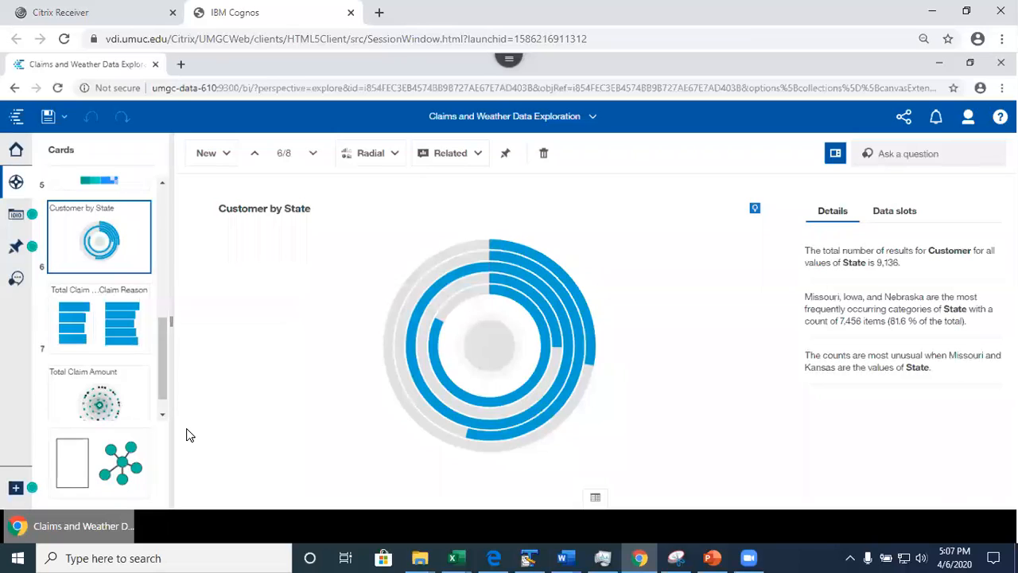
{"action": "scroll", "coordinate": [127, 350], "scroll_direction": "down", "scroll_amount": 1}
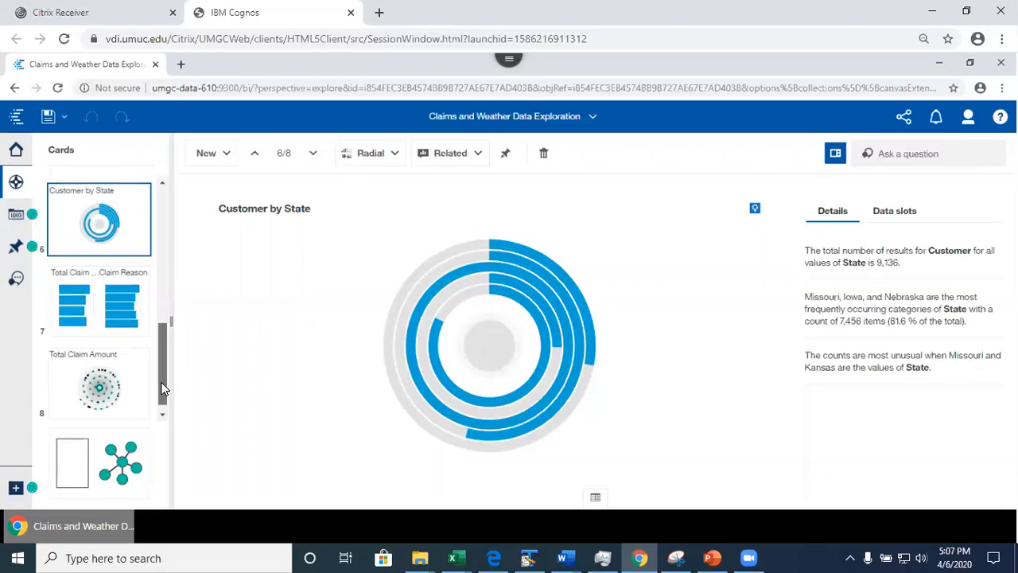
{"action": "left_click", "coordinate": [101, 316]}
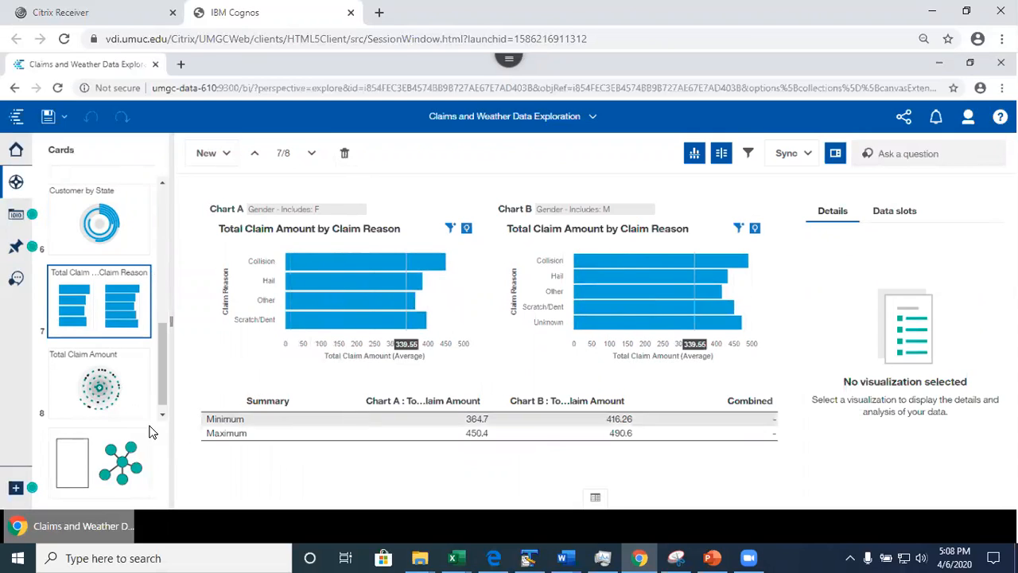
{"action": "left_click_drag", "start_coordinate": [166, 380], "coordinate": [197, 227]}
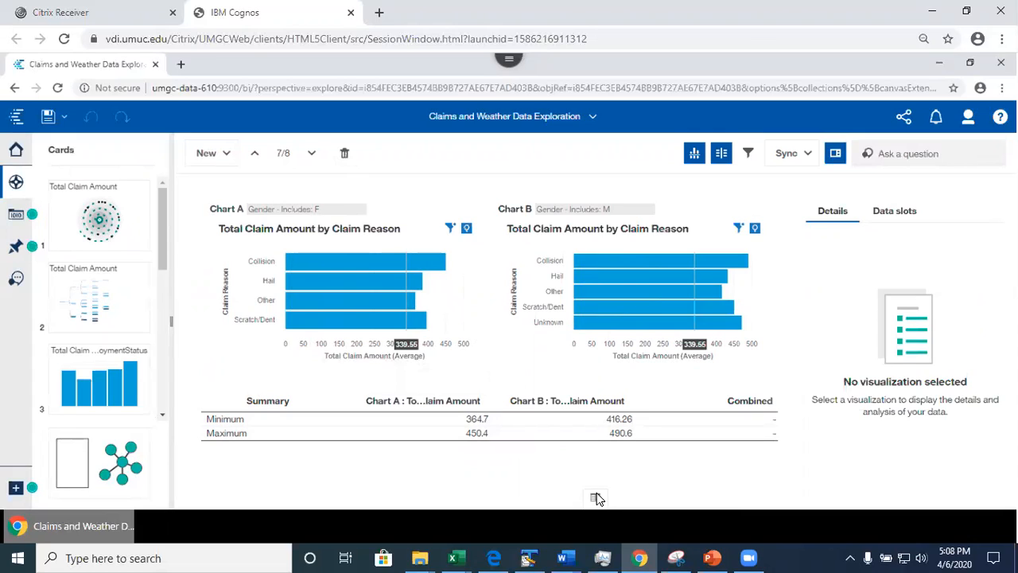
Step: Switch to the PowerPoint presentation and review slides 8 and 9 on tabbed versus infographic layouts and dashboard templates
{"action": "left_click", "coordinate": [712, 558]}
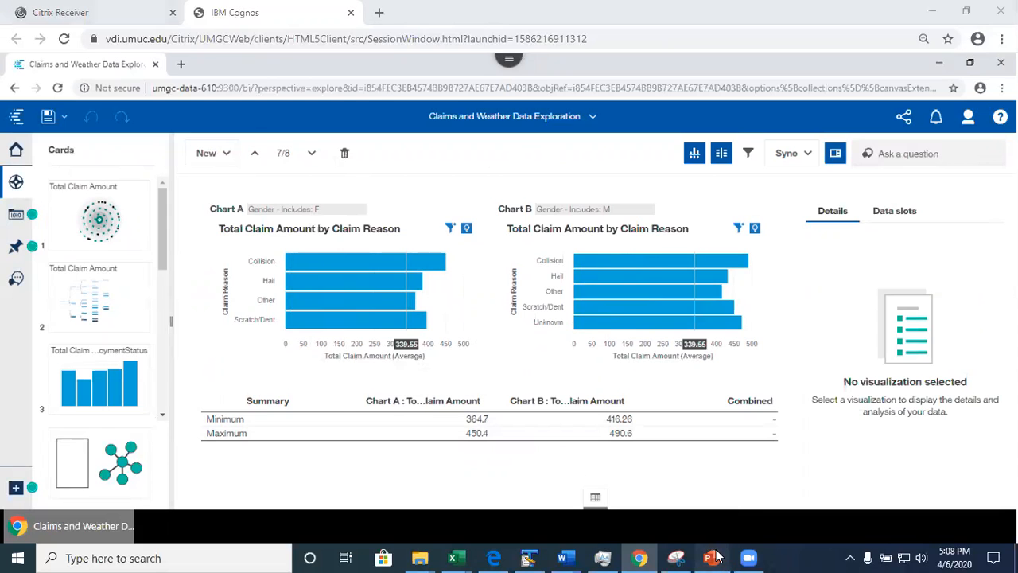
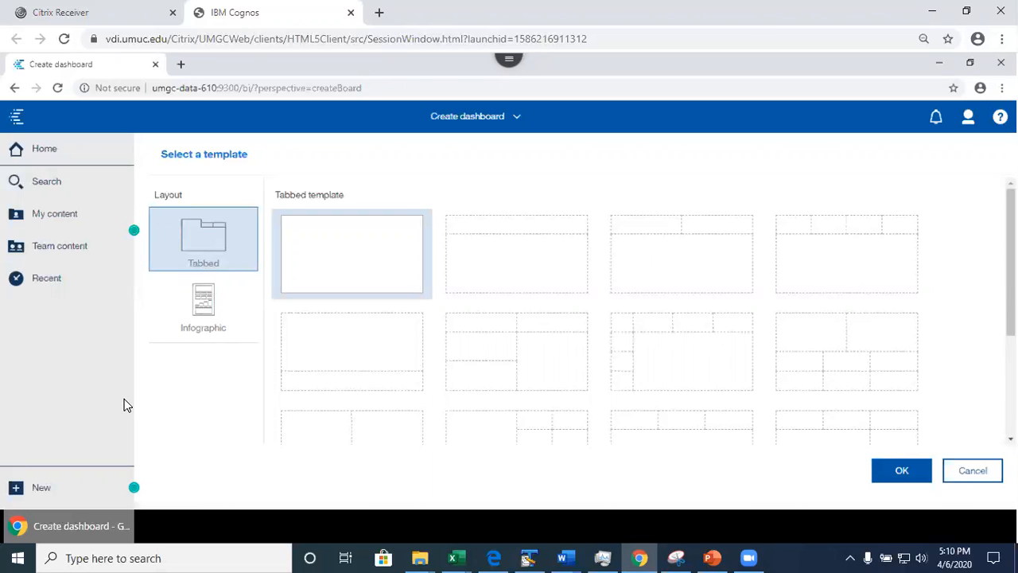
{"action": "left_click", "coordinate": [710, 557]}
{"action": "left_click", "coordinate": [29, 229]}
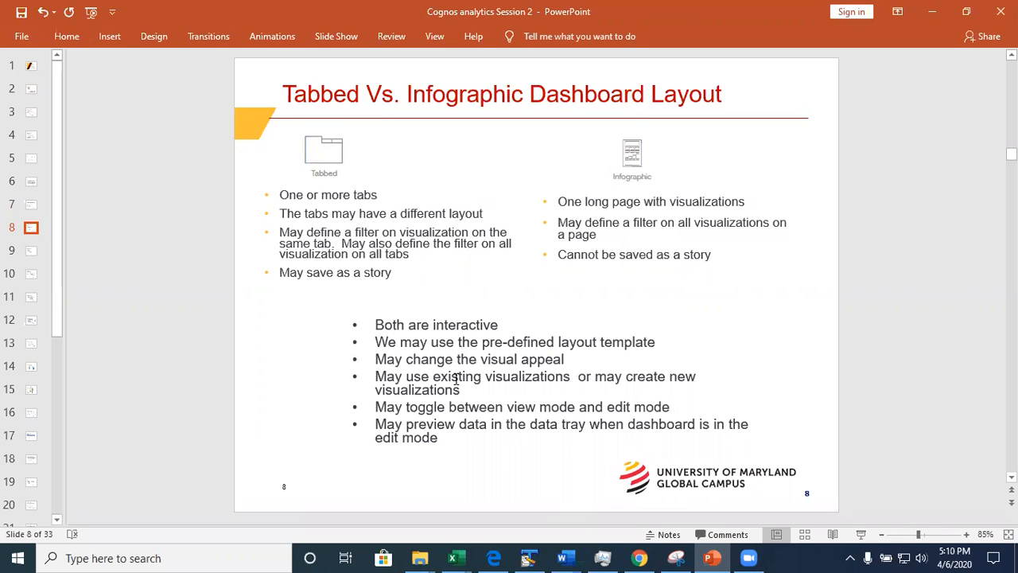
{"action": "left_click", "coordinate": [33, 242]}
{"action": "left_click", "coordinate": [32, 251]}
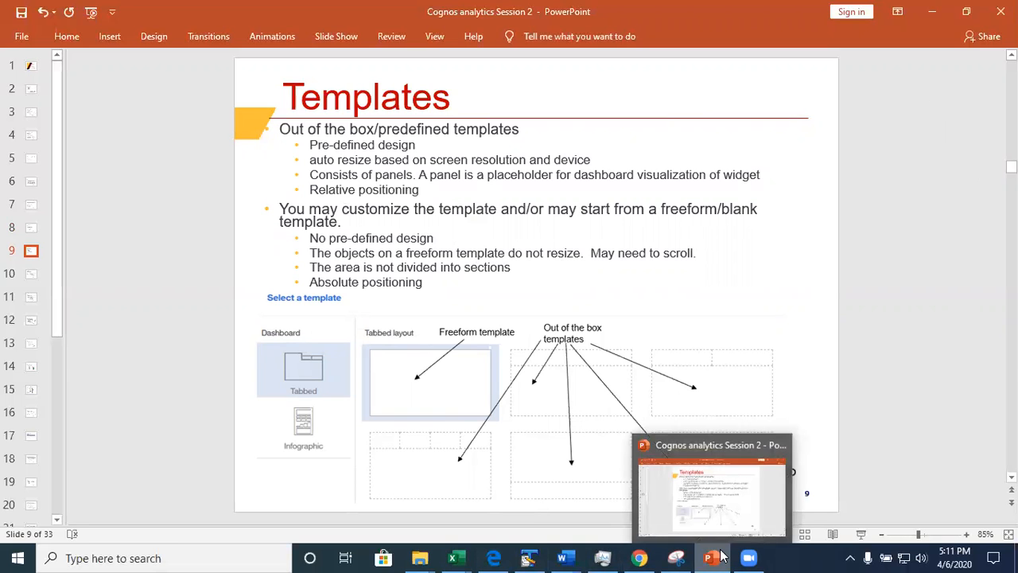
Step: Return to Cognos and create a tabbed dashboard from the template with four equal panels in a two-by-two grid
{"action": "left_click", "coordinate": [639, 557]}
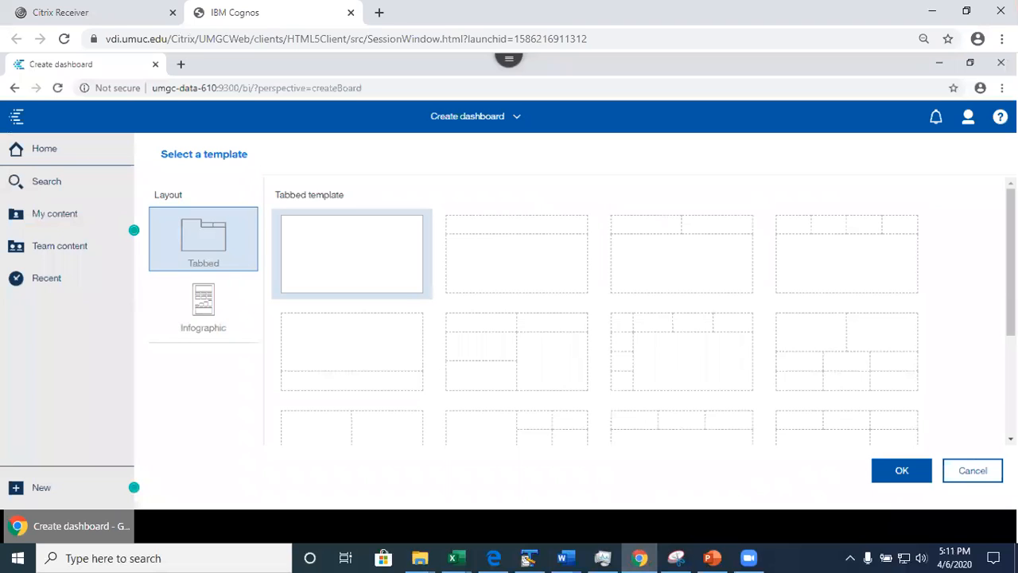
{"action": "left_click_drag", "start_coordinate": [1010, 262], "coordinate": [1010, 301]}
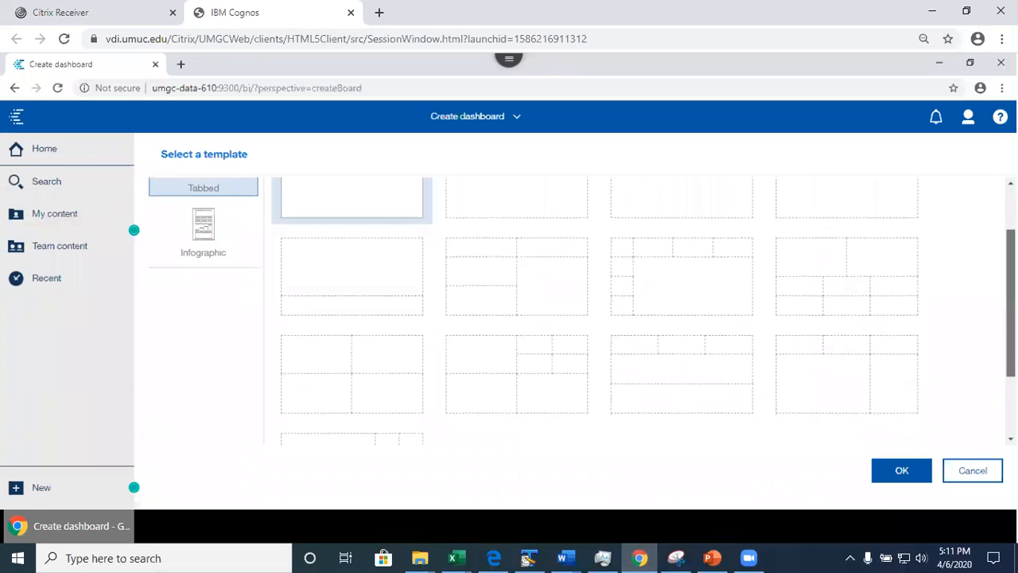
{"action": "left_click_drag", "start_coordinate": [1009, 303], "coordinate": [1010, 360]}
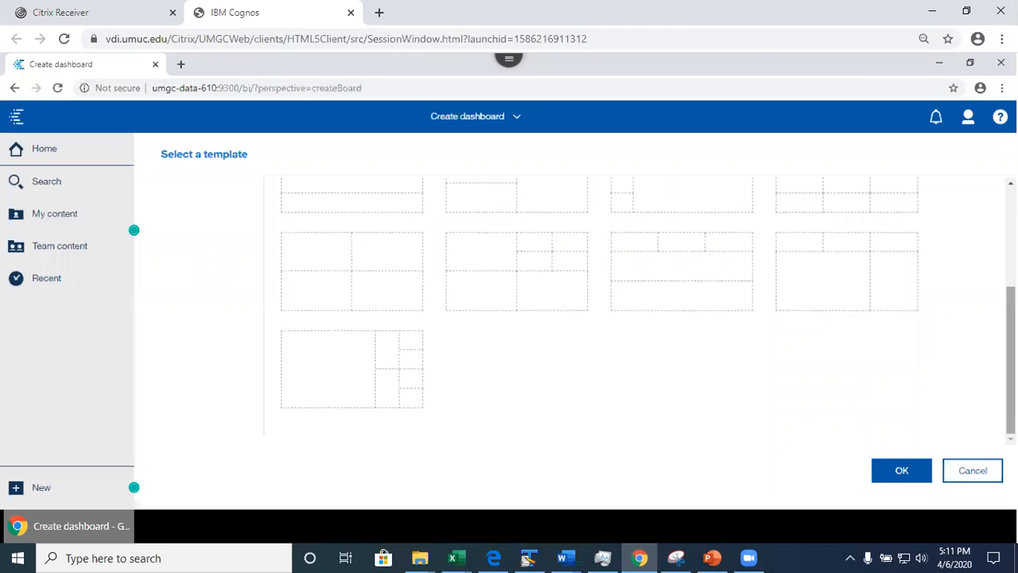
{"action": "left_click", "coordinate": [367, 275]}
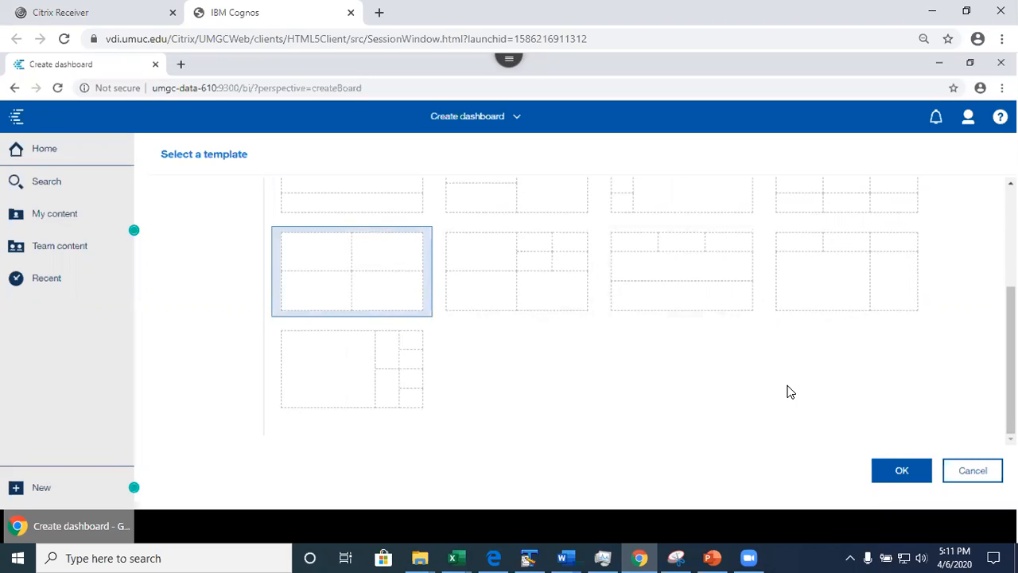
{"action": "left_click", "coordinate": [902, 474]}
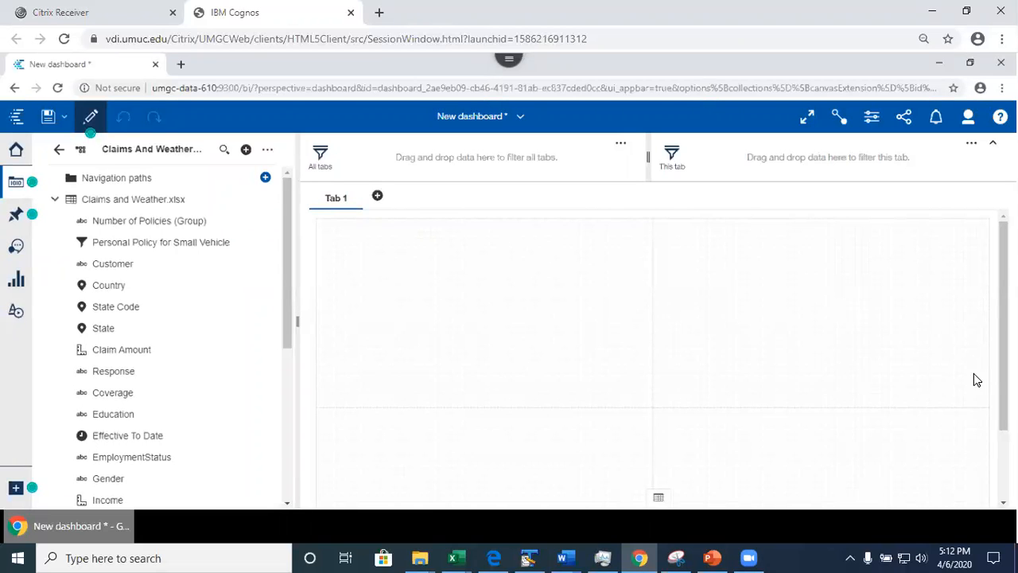
Step: Add the State field to the upper-left panel of Tab 1, filling the panel with a map
{"action": "mouse_move", "coordinate": [1002, 374]}
{"action": "left_mouse_down"}
{"action": "mouse_move", "coordinate": [1003, 428]}
{"action": "mouse_move", "coordinate": [1002, 372]}
{"action": "left_mouse_up"}
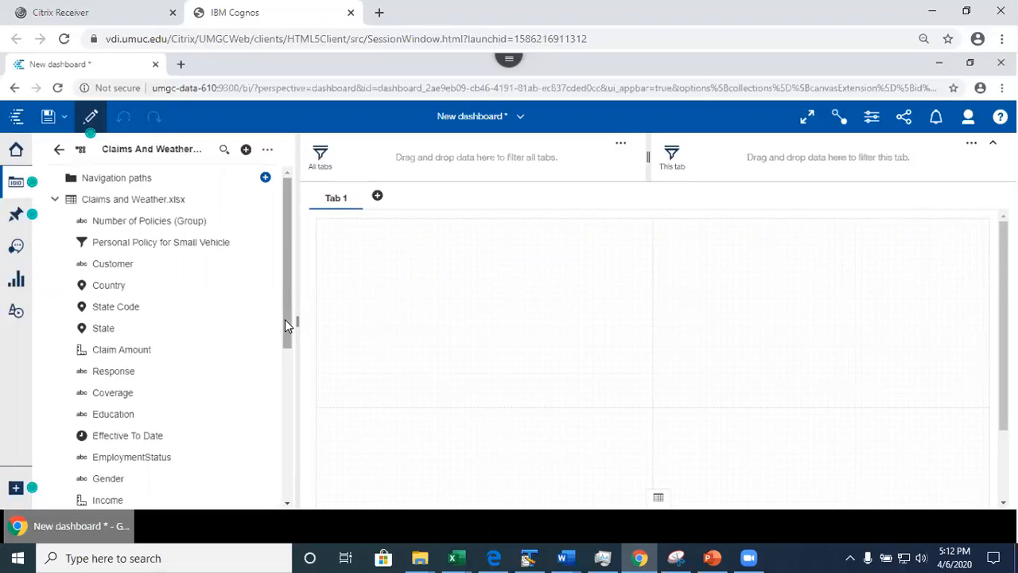
{"action": "left_click", "coordinate": [99, 337]}
{"action": "left_click_drag", "start_coordinate": [98, 337], "coordinate": [475, 318]}
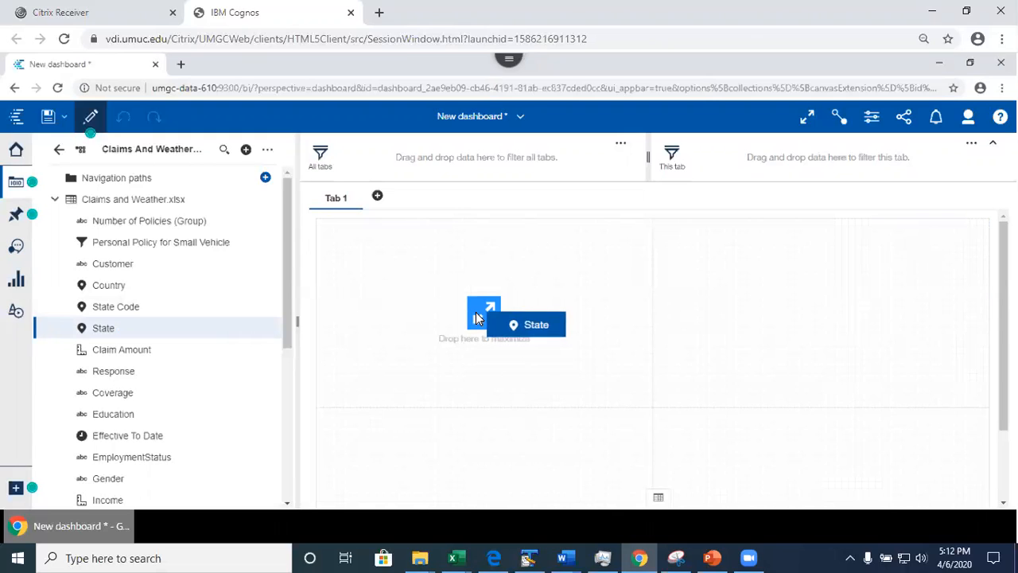
{"action": "mouse_move", "coordinate": [475, 318]}
{"action": "left_mouse_down"}
{"action": "mouse_move", "coordinate": [253, 377]}
{"action": "mouse_move", "coordinate": [143, 334]}
{"action": "mouse_move", "coordinate": [242, 315]}
{"action": "mouse_move", "coordinate": [506, 318]}
{"action": "mouse_move", "coordinate": [477, 311]}
{"action": "left_mouse_up"}
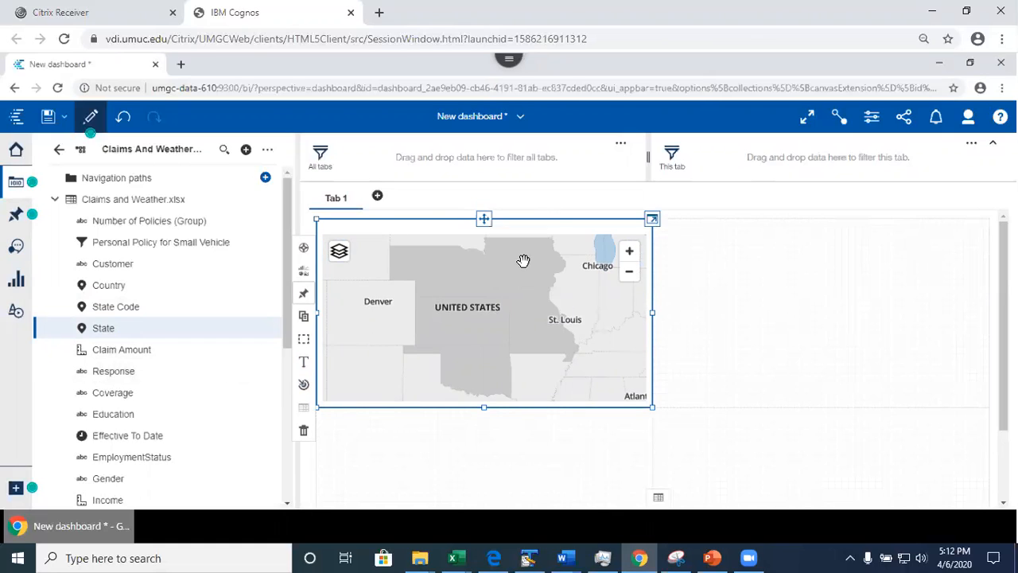
Step: Expand the State map and assign Total Claim Amount as its regions' location color
{"action": "left_click", "coordinate": [652, 223]}
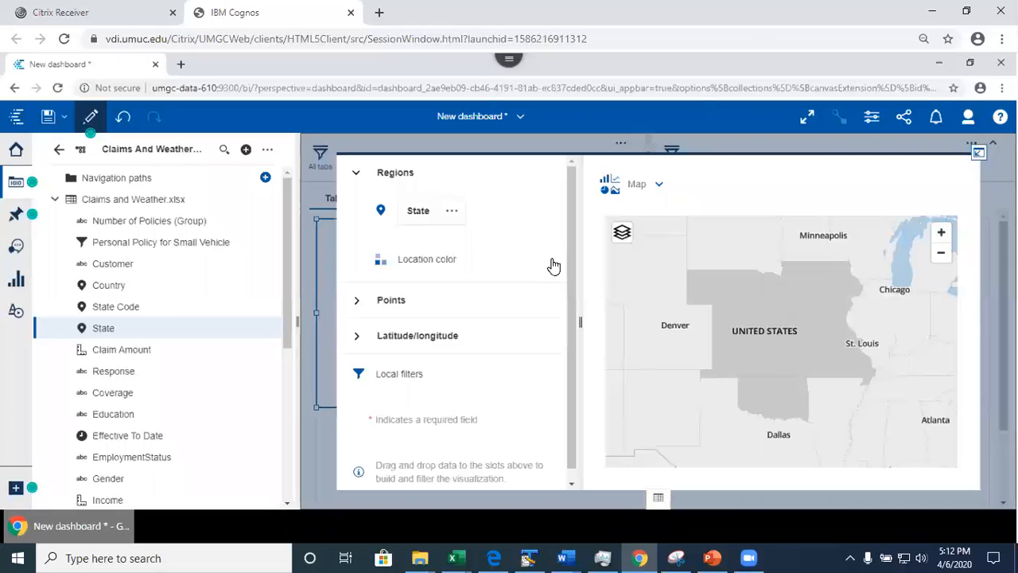
{"action": "left_click_drag", "start_coordinate": [285, 317], "coordinate": [287, 469]}
{"action": "left_click_drag", "start_coordinate": [159, 462], "coordinate": [411, 271]}
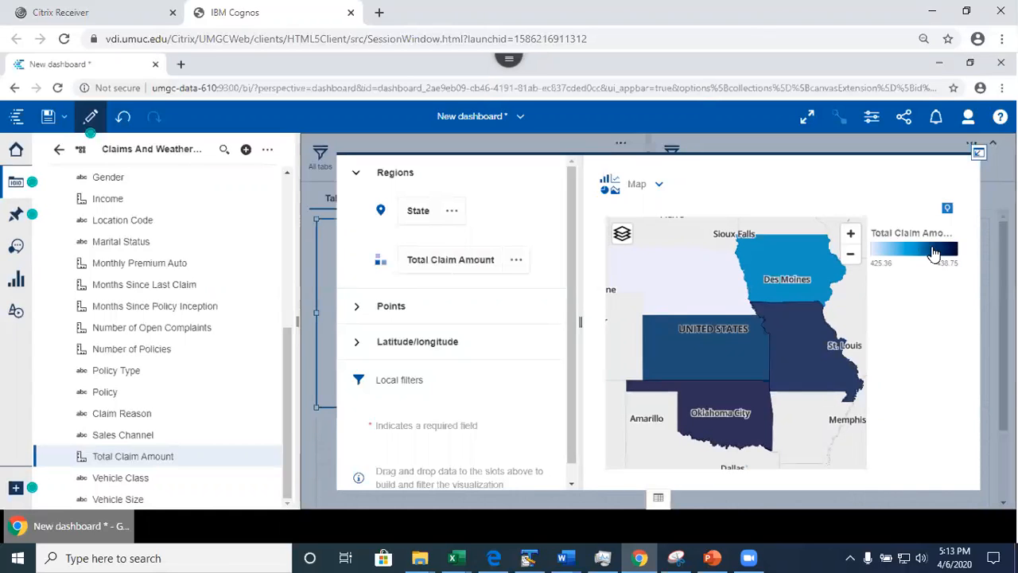
Step: Examine the map's visualization properties and general appearance settings, and return the map to its dashboard panel
{"action": "left_click", "coordinate": [872, 121]}
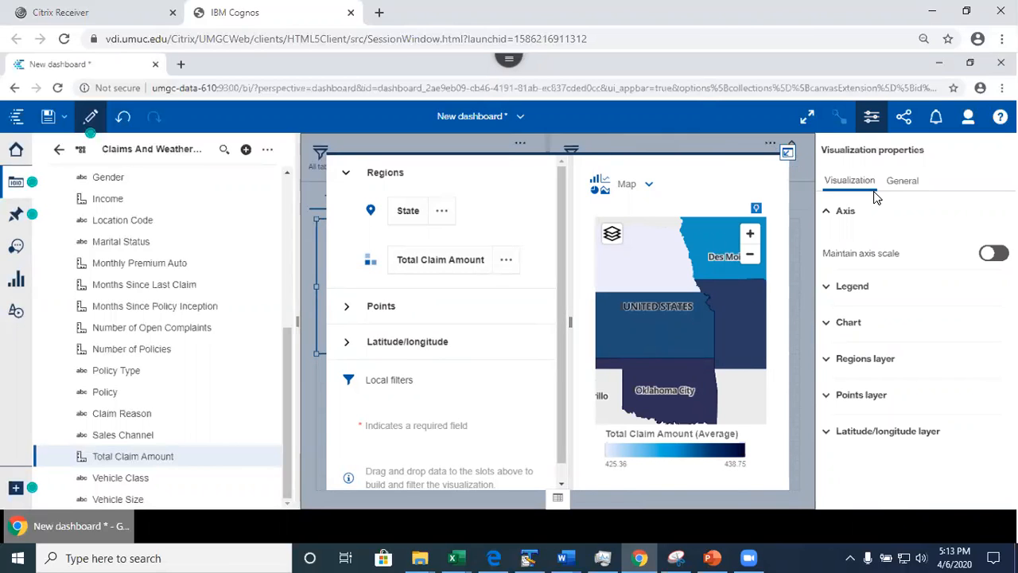
{"action": "left_click", "coordinate": [908, 181]}
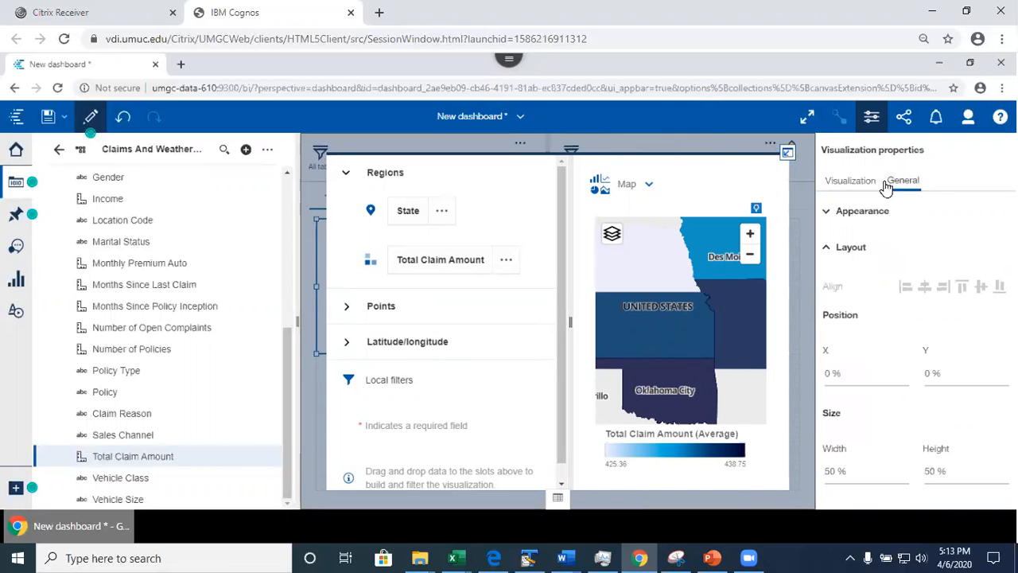
{"action": "left_click", "coordinate": [846, 213]}
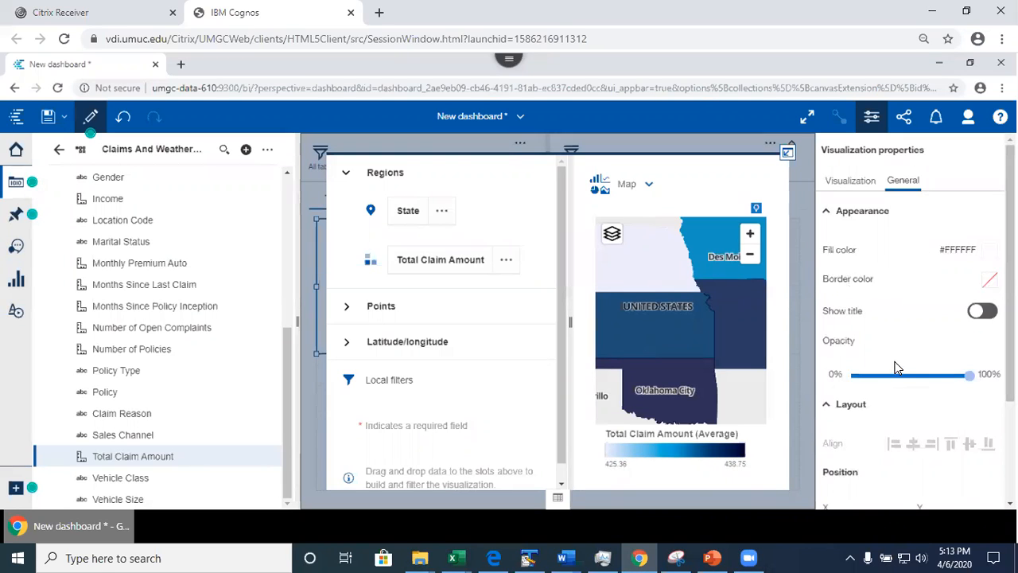
{"action": "left_click", "coordinate": [849, 181]}
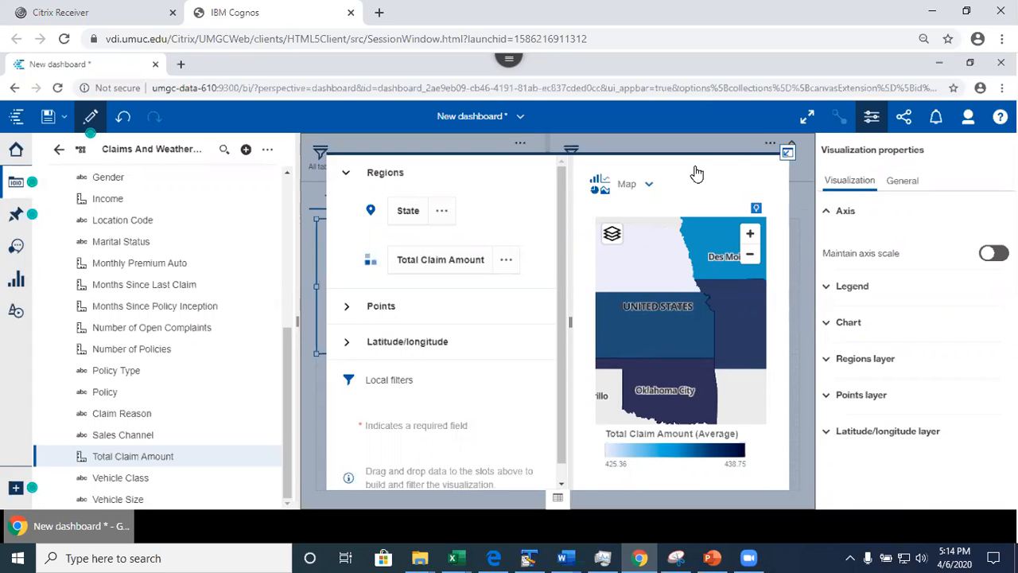
{"action": "left_click", "coordinate": [786, 152]}
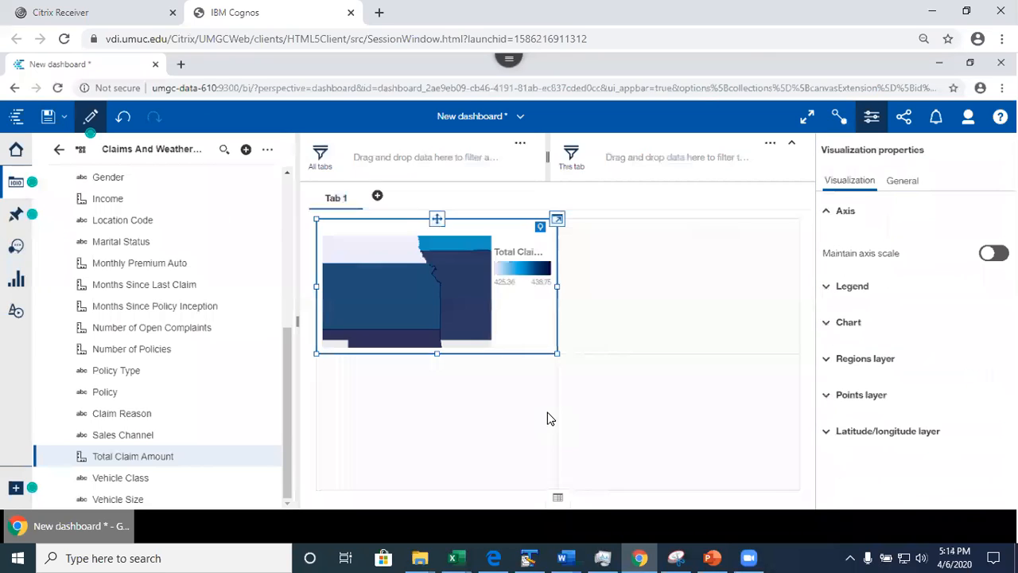
Step: Examine the dashboard's general properties, including its canvas, page size and grid settings
{"action": "left_click", "coordinate": [415, 421]}
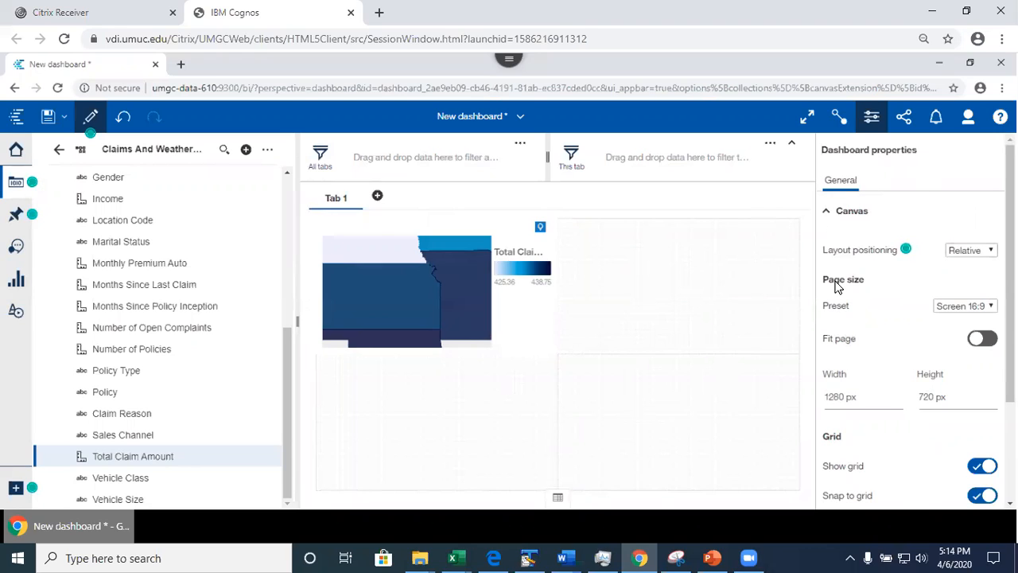
{"action": "scroll", "coordinate": [986, 318], "scroll_direction": "down", "scroll_amount": 1}
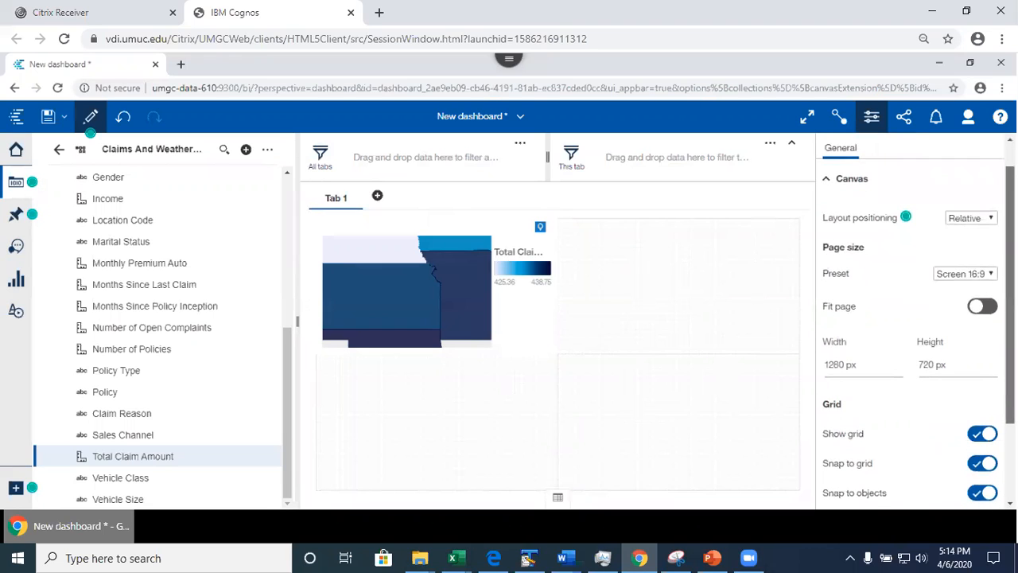
{"action": "scroll", "coordinate": [914, 318], "scroll_direction": "up", "scroll_amount": 1}
{"action": "scroll", "coordinate": [915, 318], "scroll_direction": "down", "scroll_amount": 4}
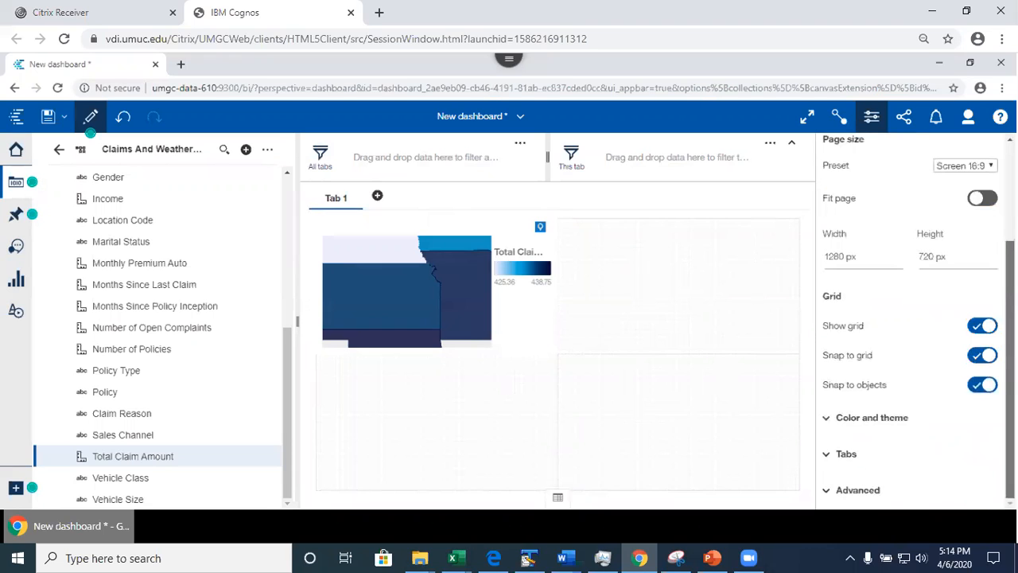
{"action": "scroll", "coordinate": [918, 417], "scroll_direction": "up", "scroll_amount": 4}
{"action": "scroll", "coordinate": [930, 360], "scroll_direction": "down", "scroll_amount": 3}
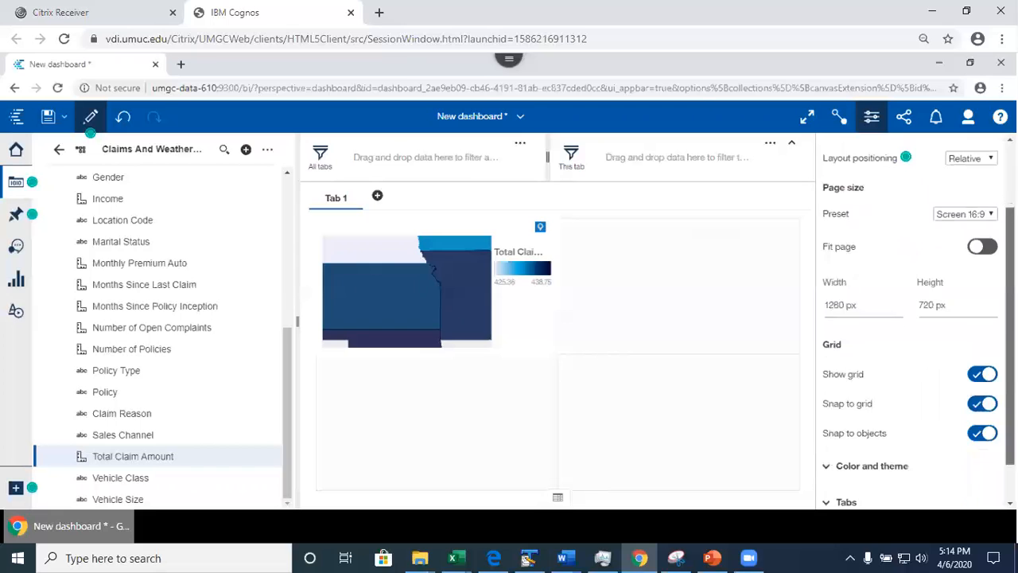
{"action": "scroll", "coordinate": [915, 318], "scroll_direction": "down", "scroll_amount": 2}
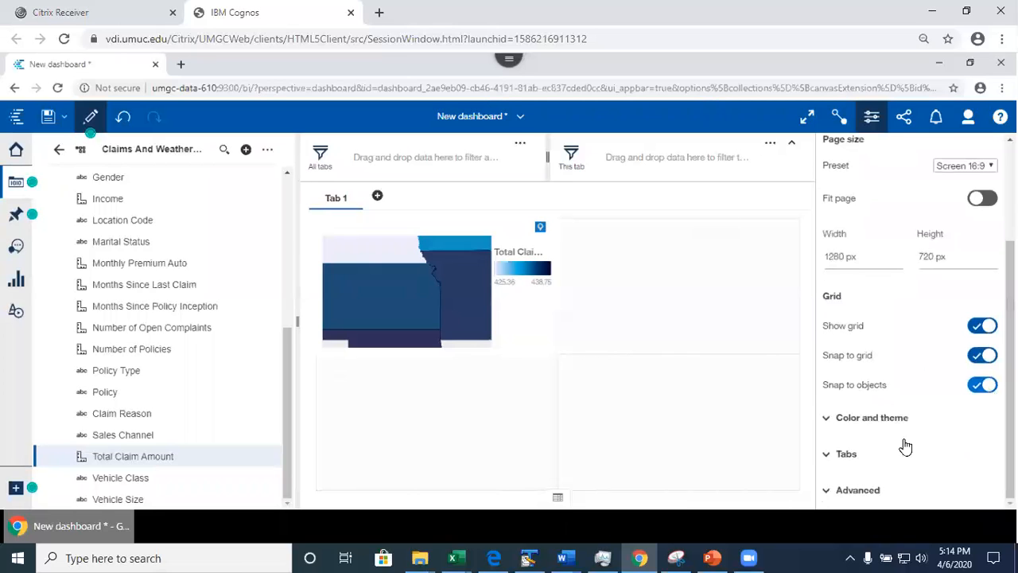
Step: Set the dashboard tabs' selection indicator color to green #498313 and their title color to blue #00558B
{"action": "left_click", "coordinate": [846, 454]}
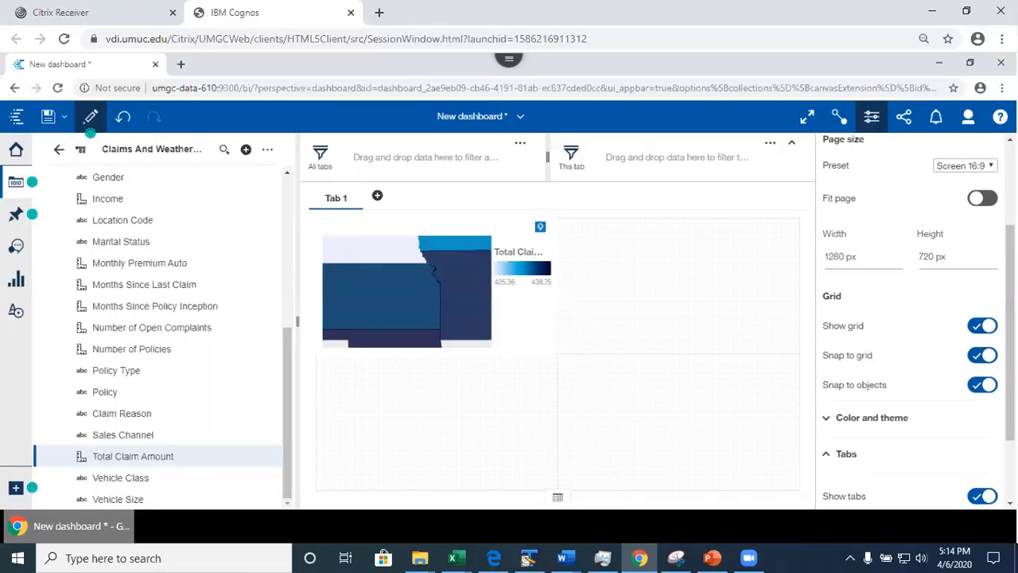
{"action": "left_click_drag", "start_coordinate": [1010, 350], "coordinate": [1010, 402]}
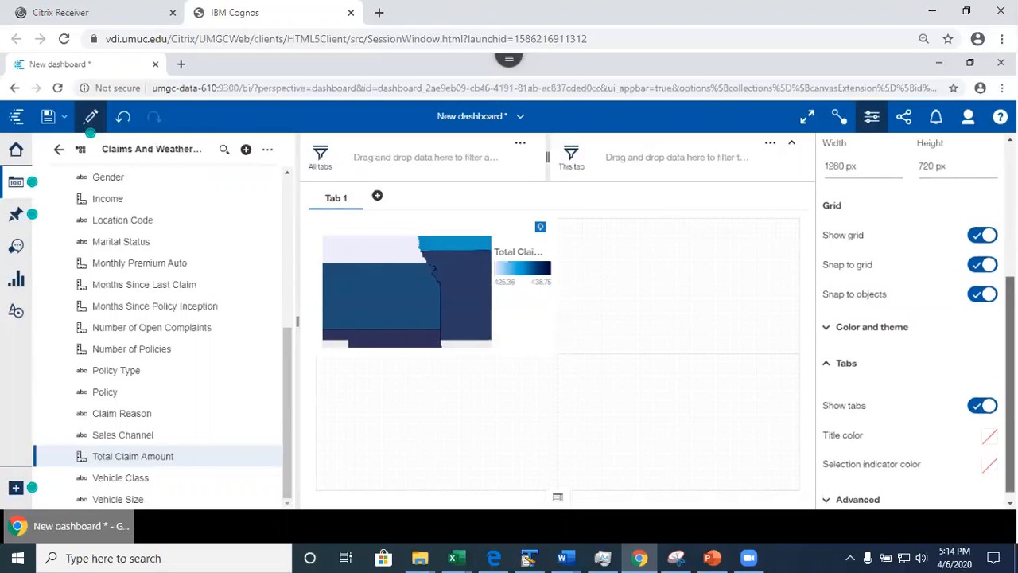
{"action": "left_click", "coordinate": [989, 469]}
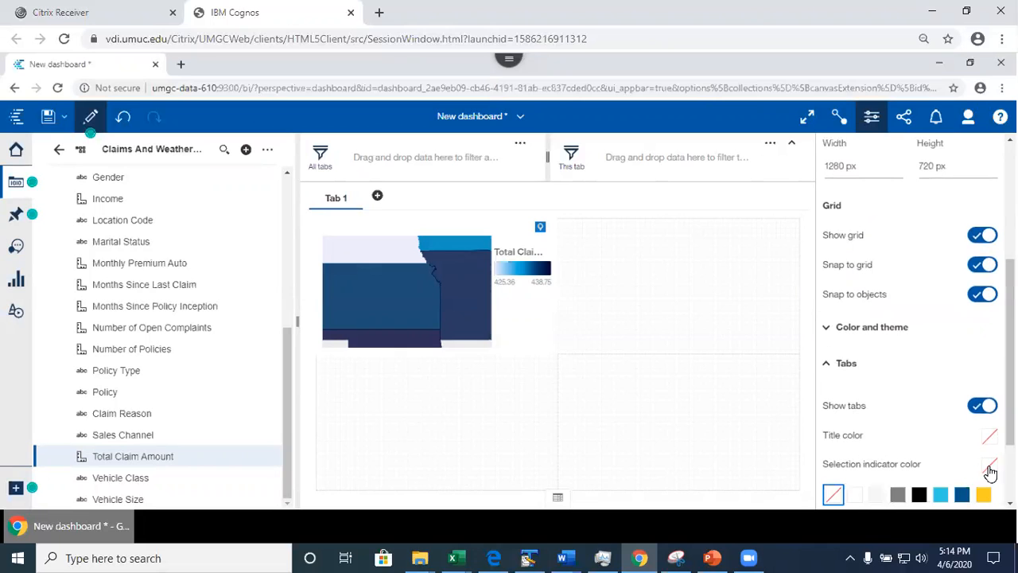
{"action": "left_click_drag", "start_coordinate": [1010, 426], "coordinate": [884, 435]}
{"action": "left_click_drag", "start_coordinate": [1010, 405], "coordinate": [1010, 449]}
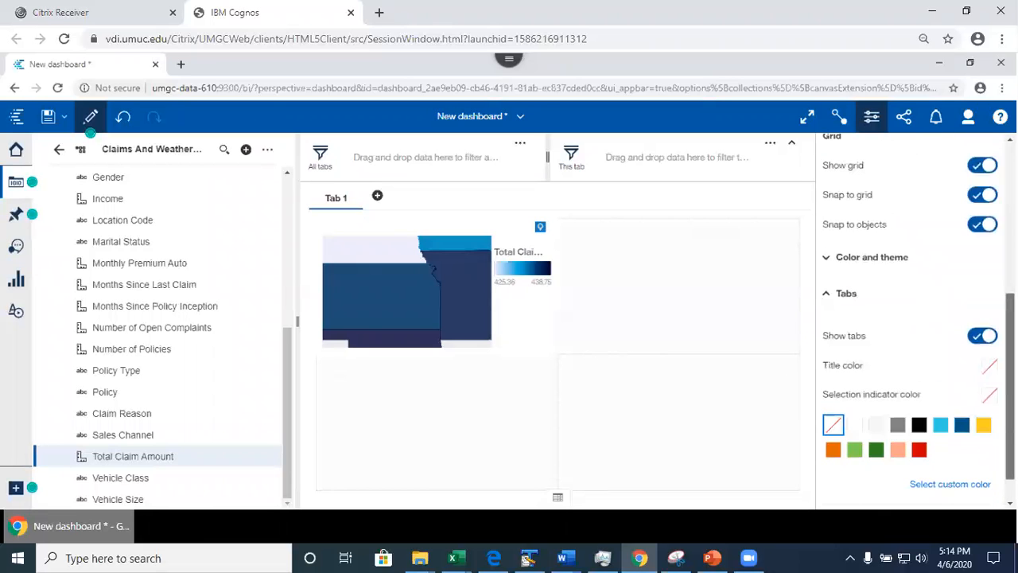
{"action": "left_click_drag", "start_coordinate": [873, 513], "coordinate": [813, 476]}
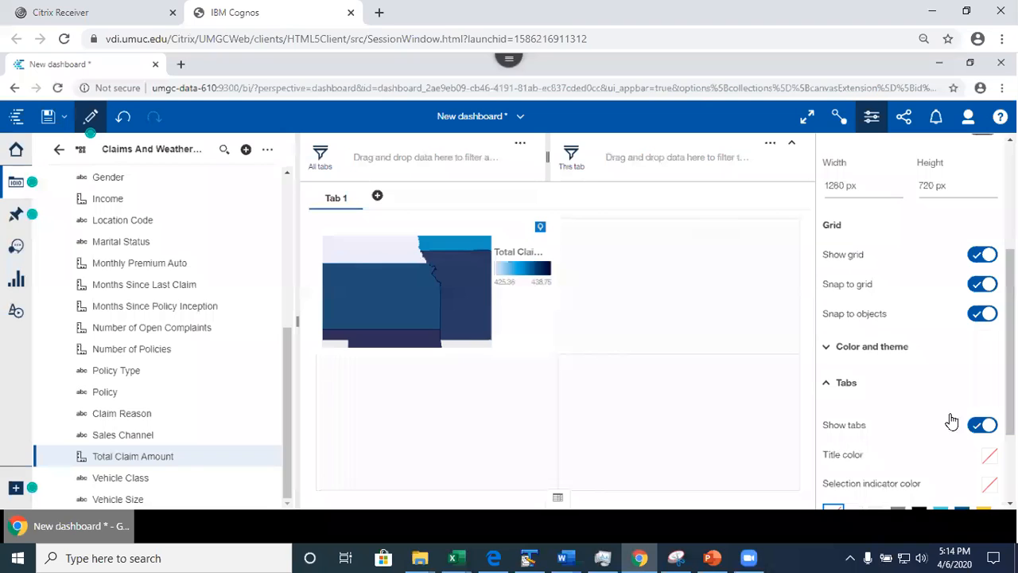
{"action": "scroll", "coordinate": [950, 422], "scroll_direction": "down", "scroll_amount": 2}
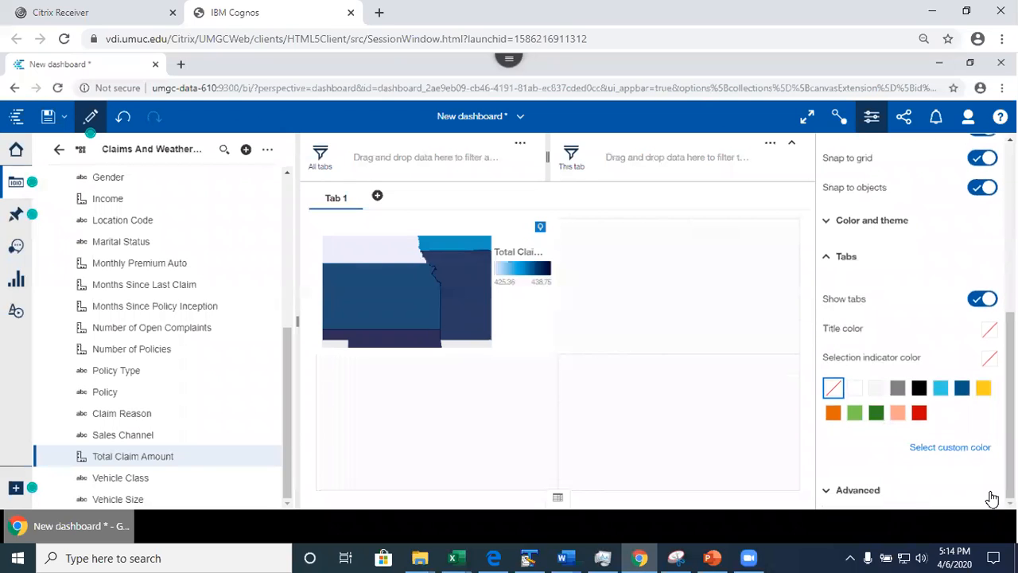
{"action": "left_click", "coordinate": [875, 414]}
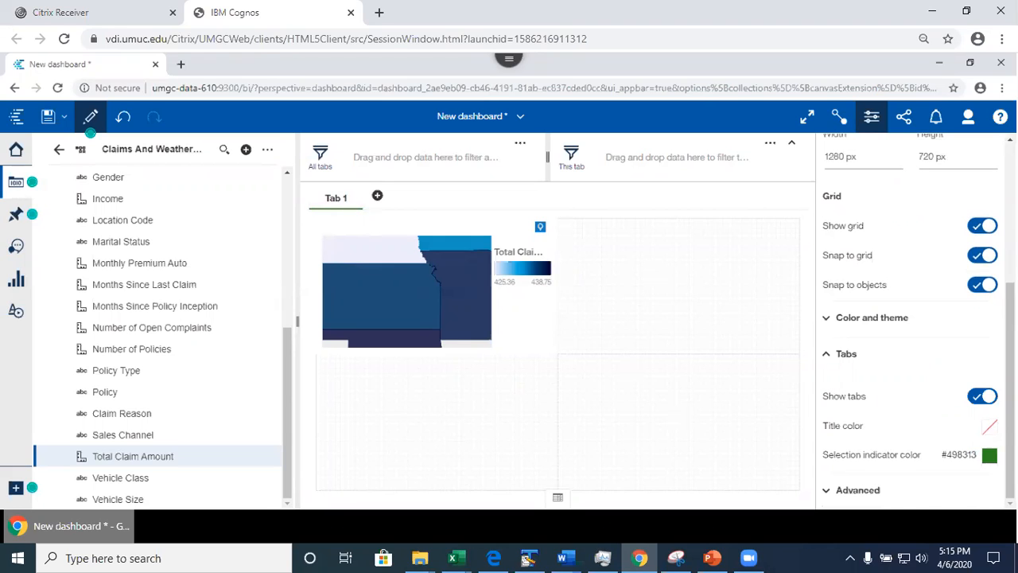
{"action": "left_click", "coordinate": [991, 430]}
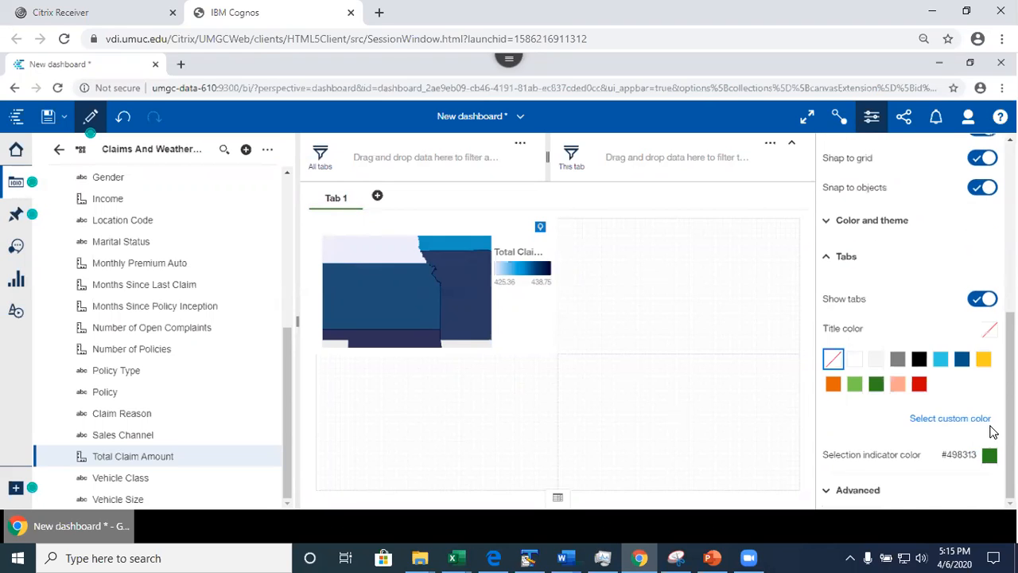
{"action": "left_click", "coordinate": [961, 360]}
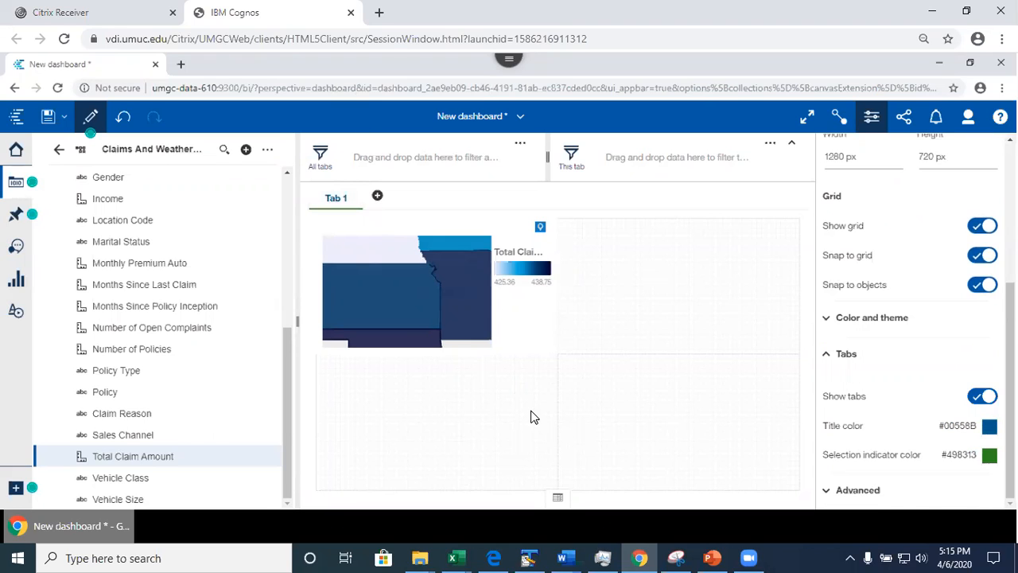
Step: Add a second tab using the template with four equal panels, and return to Tab 1
{"action": "left_click", "coordinate": [378, 198]}
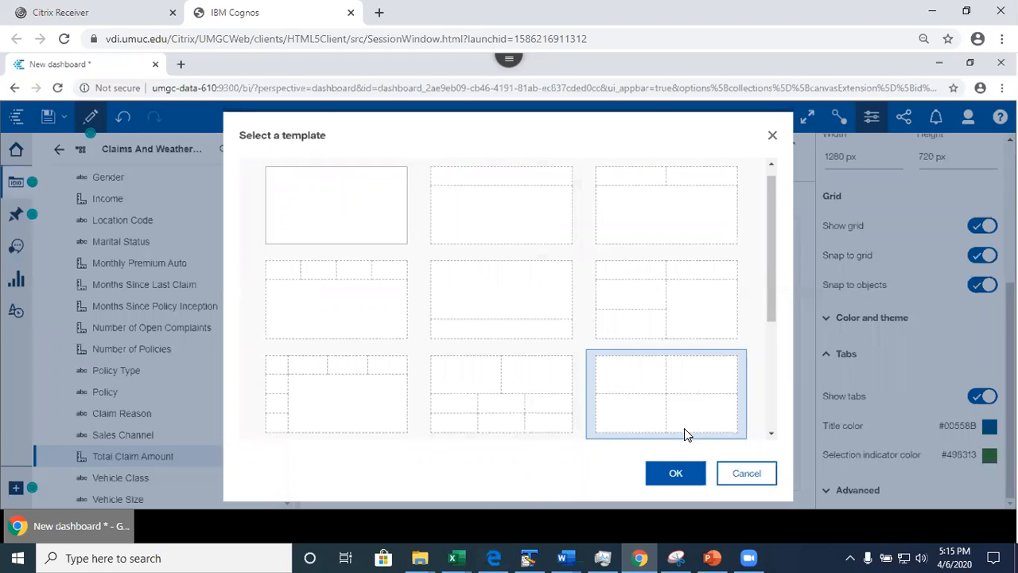
{"action": "mouse_move", "coordinate": [772, 303]}
{"action": "left_mouse_down"}
{"action": "mouse_move", "coordinate": [772, 421]}
{"action": "mouse_move", "coordinate": [768, 311]}
{"action": "left_mouse_up"}
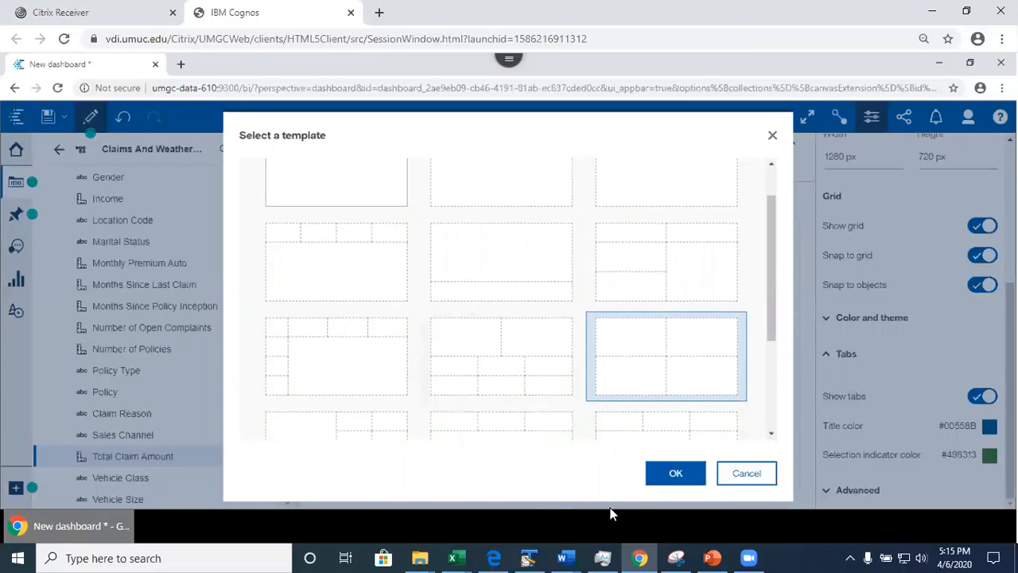
{"action": "left_click", "coordinate": [674, 473]}
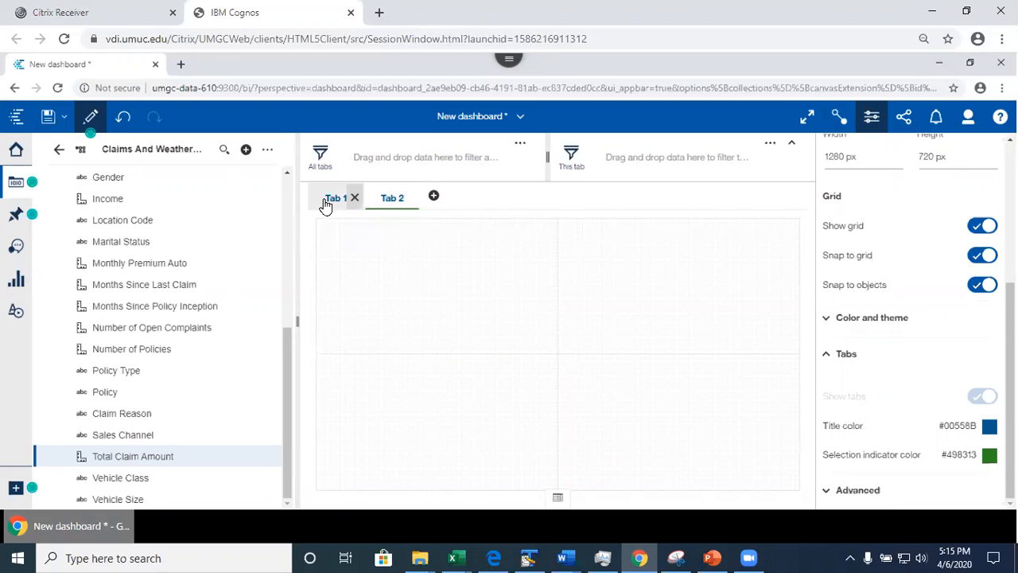
{"action": "left_click", "coordinate": [330, 200]}
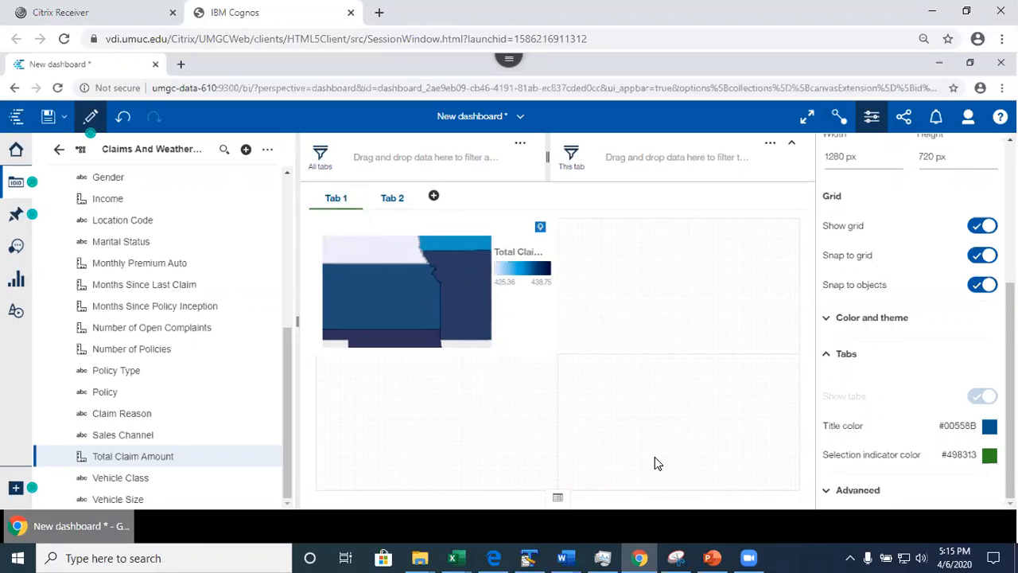
Step: View the data rows behind the dashboard, hide them again, and check the list of open items
{"action": "left_click", "coordinate": [558, 497]}
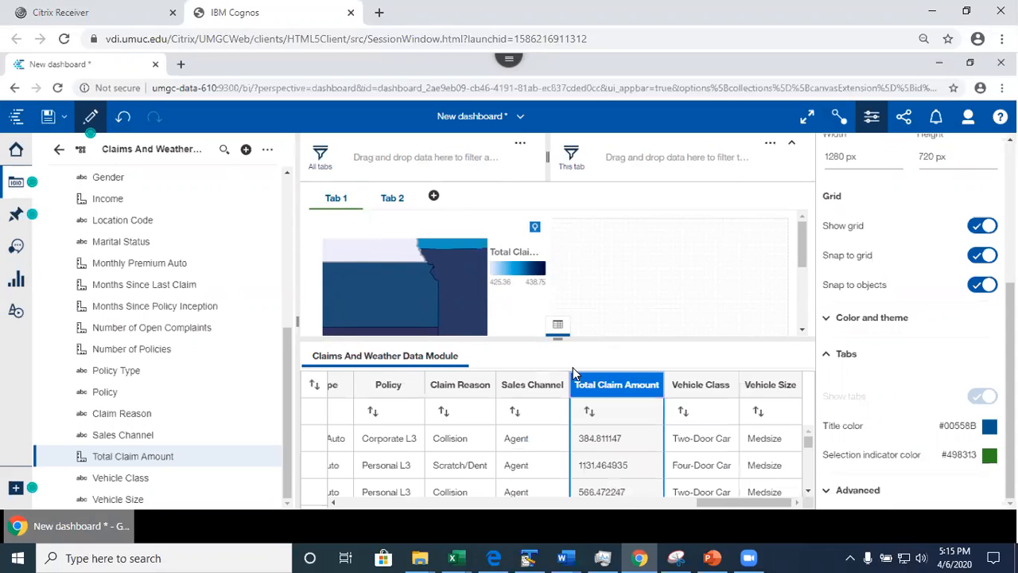
{"action": "left_click", "coordinate": [558, 328]}
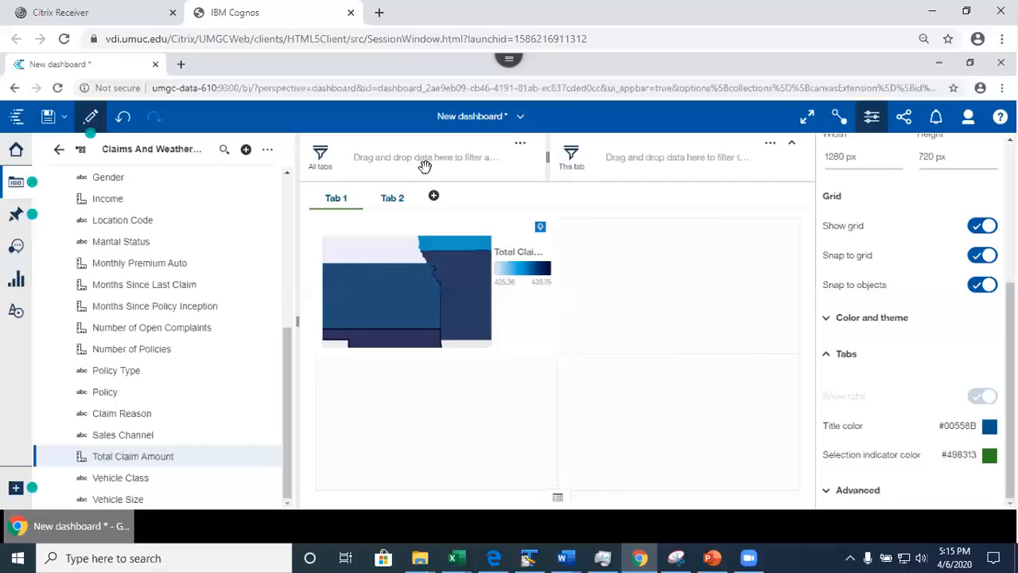
{"action": "left_click", "coordinate": [519, 119]}
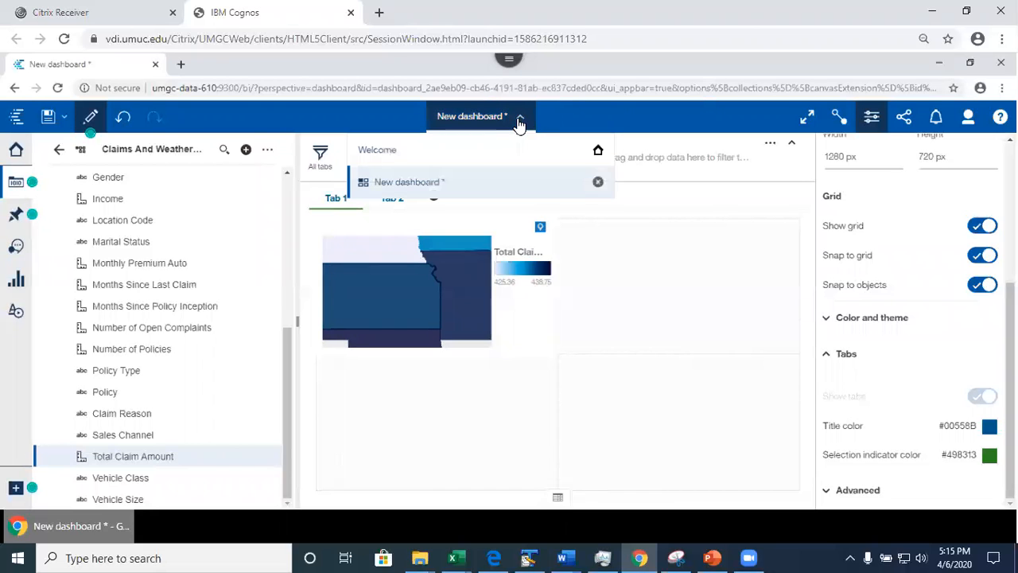
{"action": "left_click", "coordinate": [576, 443]}
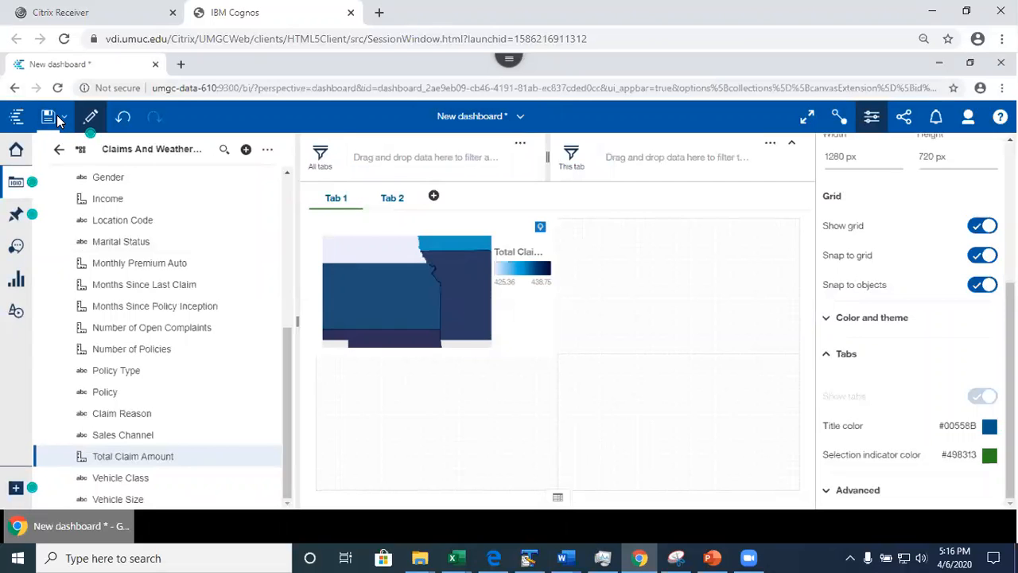
Step: Save the dashboard in My content under the name Claims Dashboard
{"action": "left_click", "coordinate": [49, 117]}
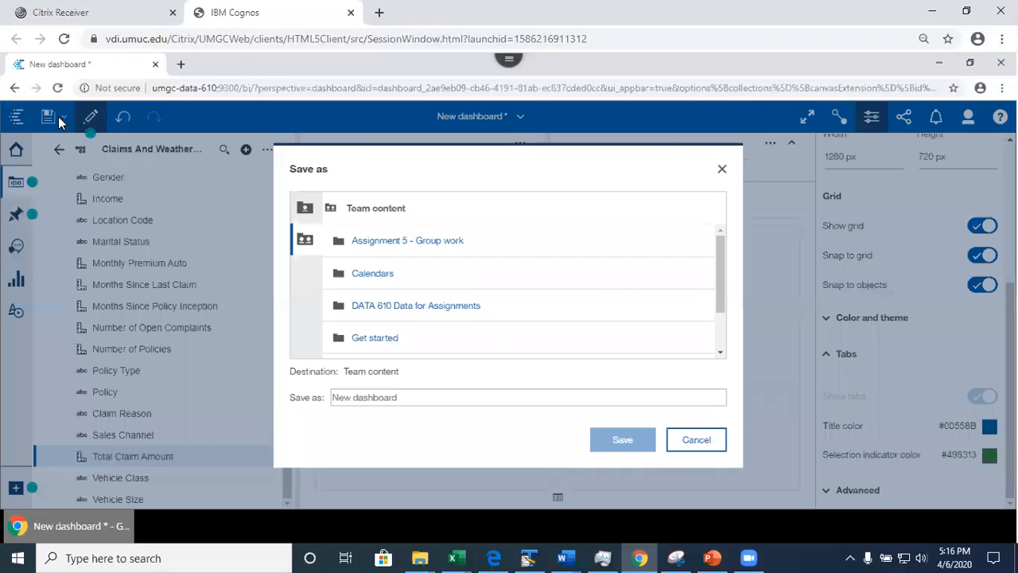
{"action": "left_click", "coordinate": [306, 210]}
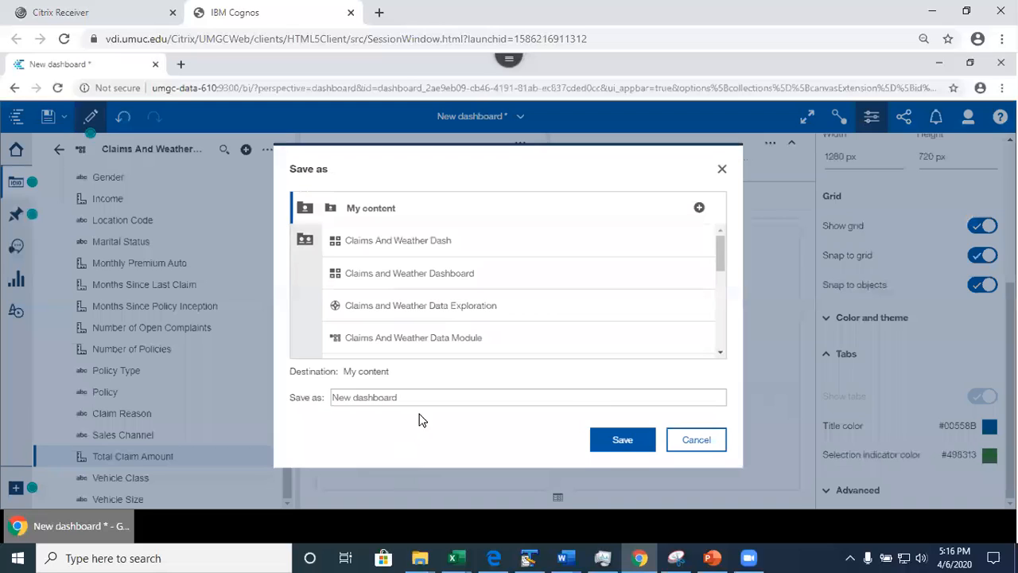
{"action": "left_click_drag", "start_coordinate": [419, 396], "coordinate": [330, 391]}
{"action": "type", "text": "Claims"}
{"action": "left_click", "coordinate": [621, 444]}
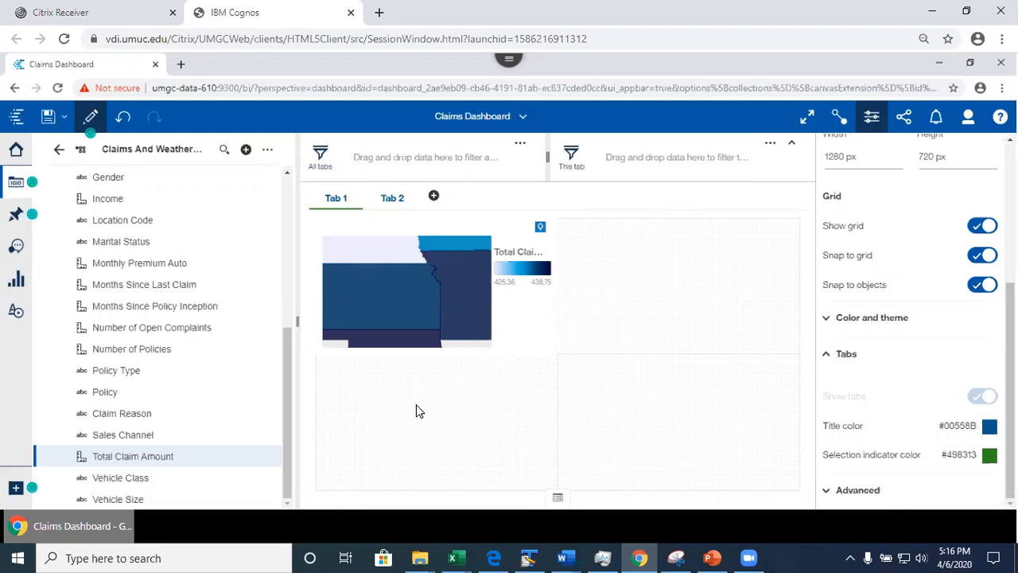
Step: Return to the Welcome page and open the recent Claims and Weather Data Exploration
{"action": "left_click", "coordinate": [523, 119]}
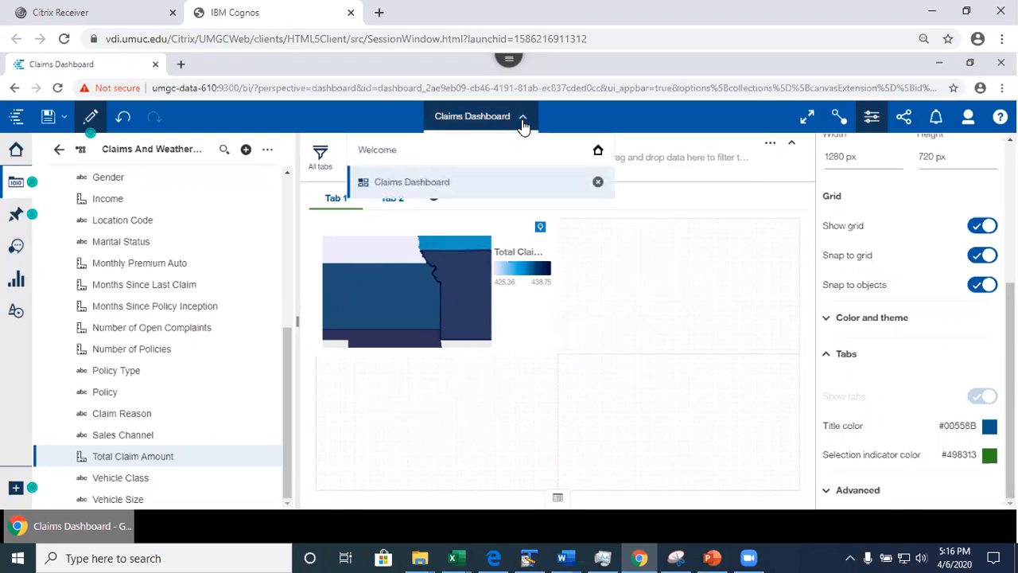
{"action": "left_click", "coordinate": [390, 151]}
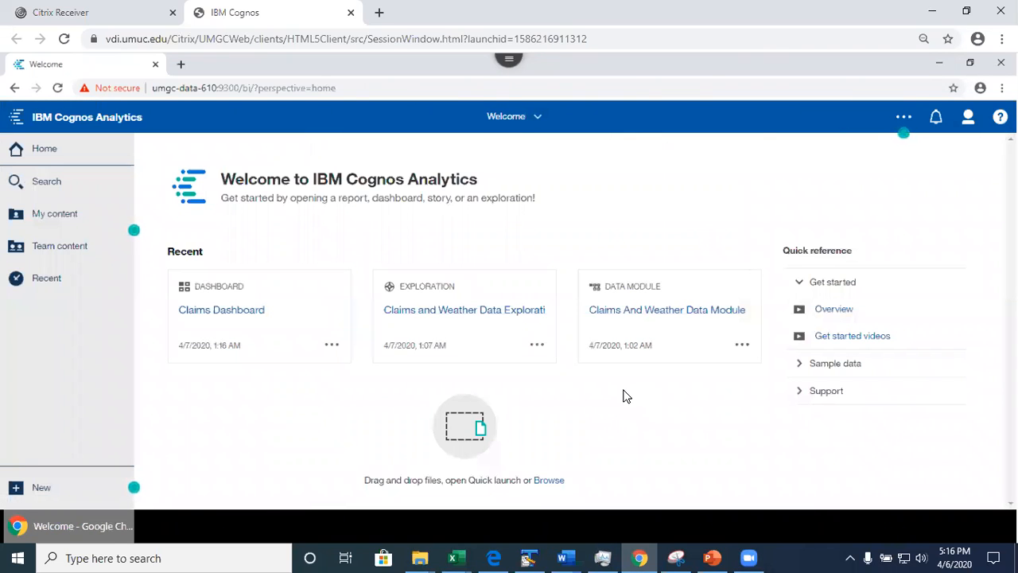
{"action": "left_click", "coordinate": [436, 330]}
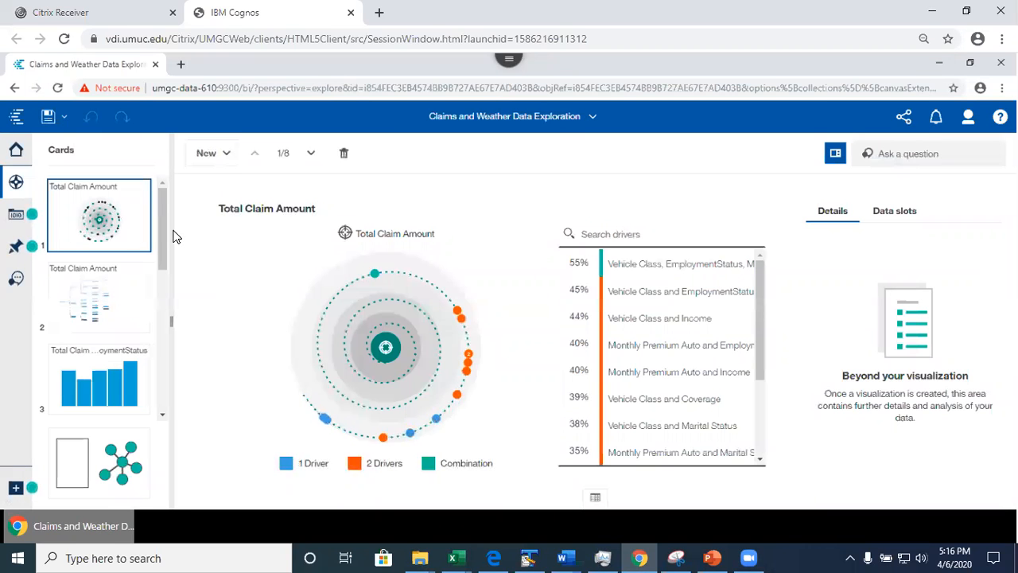
Step: Pin the exploration's Total Claim Amount spiral chart and show the collection of pinned visualizations
{"action": "scroll", "coordinate": [164, 250], "scroll_direction": "down", "scroll_amount": 1}
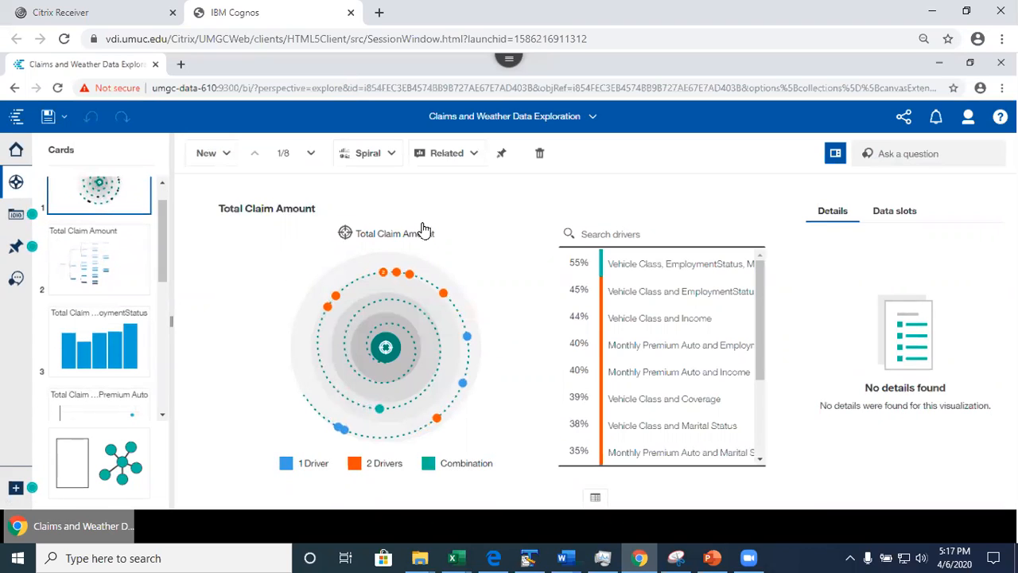
{"action": "left_click", "coordinate": [500, 156]}
{"action": "left_click", "coordinate": [20, 250]}
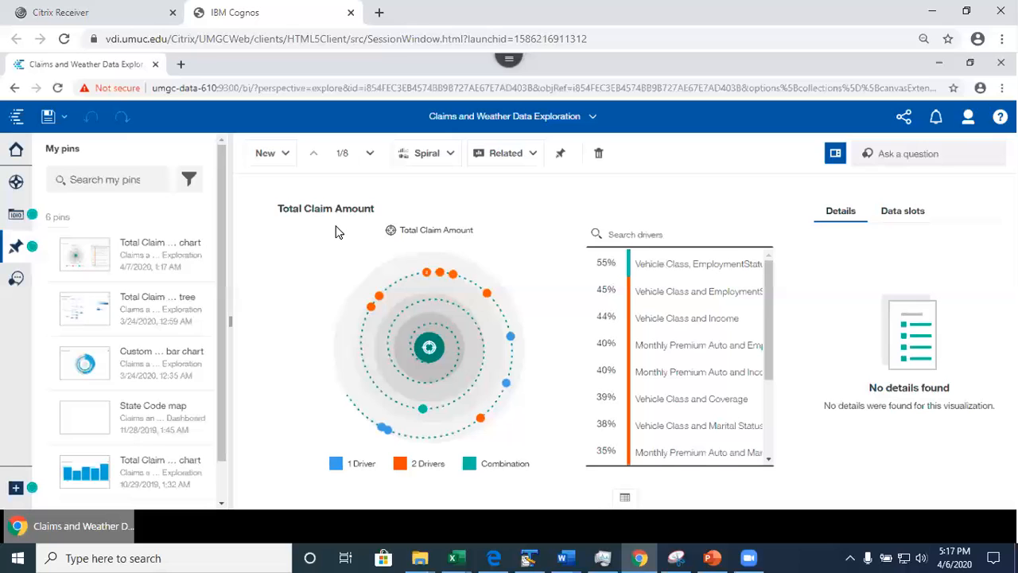
Step: Switch back to Claims Dashboard and place the pinned Total Claim Amount spiral chart in Tab 1's upper-right panel
{"action": "left_click", "coordinate": [588, 118]}
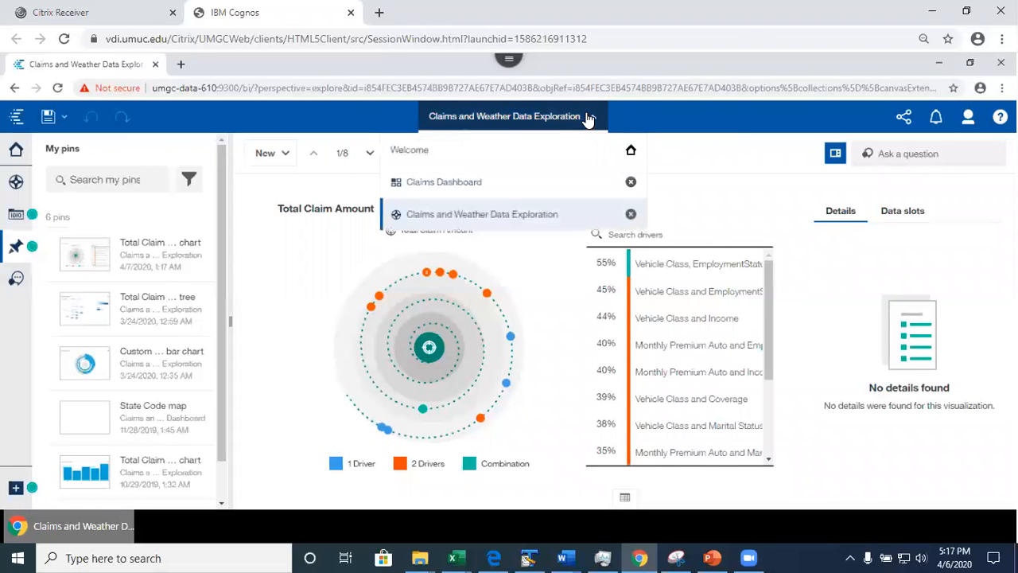
{"action": "left_click", "coordinate": [449, 183]}
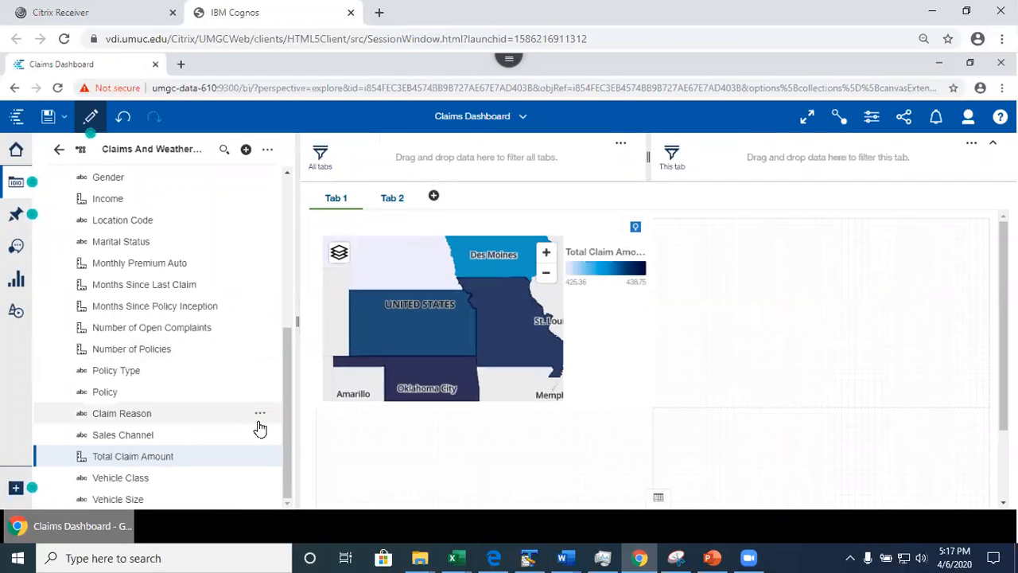
{"action": "left_click_drag", "start_coordinate": [284, 408], "coordinate": [268, 265]}
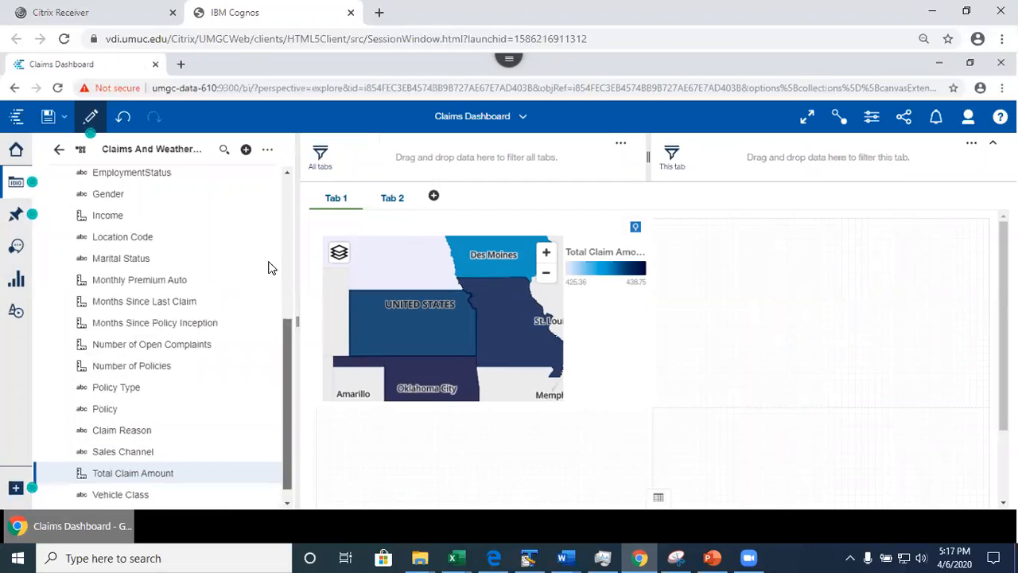
{"action": "left_click", "coordinate": [14, 216]}
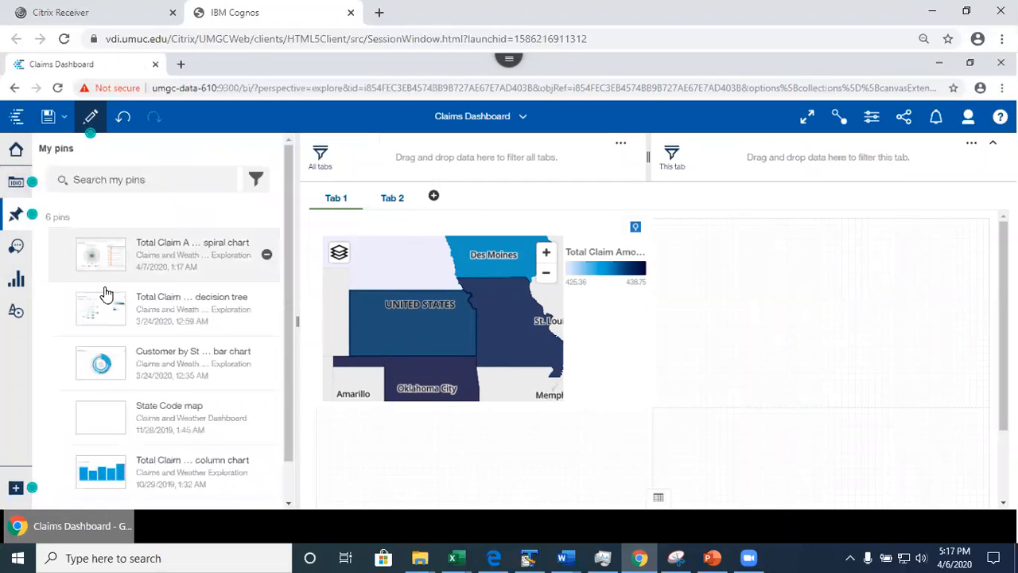
{"action": "left_click_drag", "start_coordinate": [90, 255], "coordinate": [812, 316]}
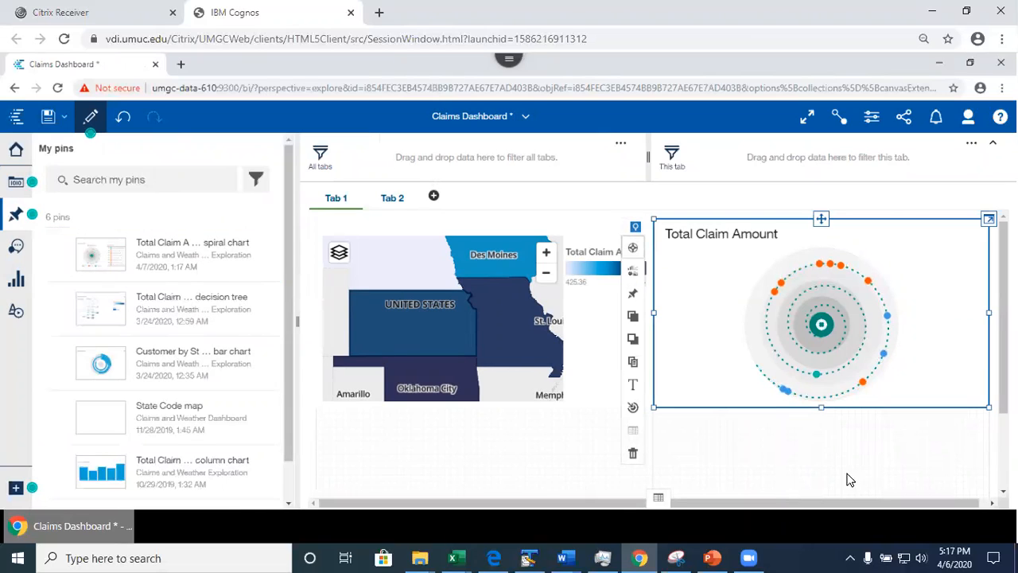
Step: Save Claims Dashboard with its current changes and switch to the Claims and Weather Data Exploration
{"action": "left_click", "coordinate": [478, 479]}
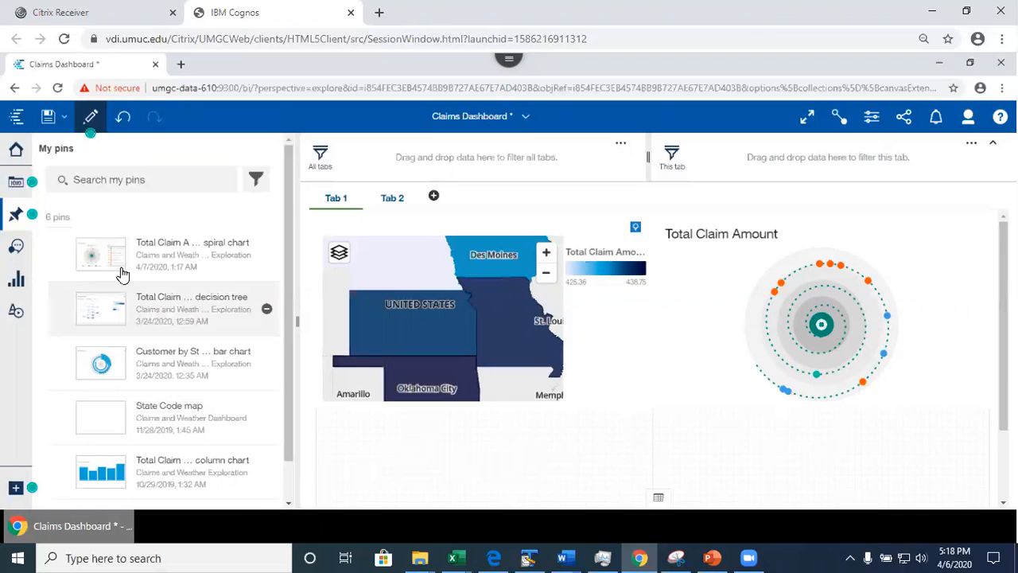
{"action": "left_click", "coordinate": [48, 119]}
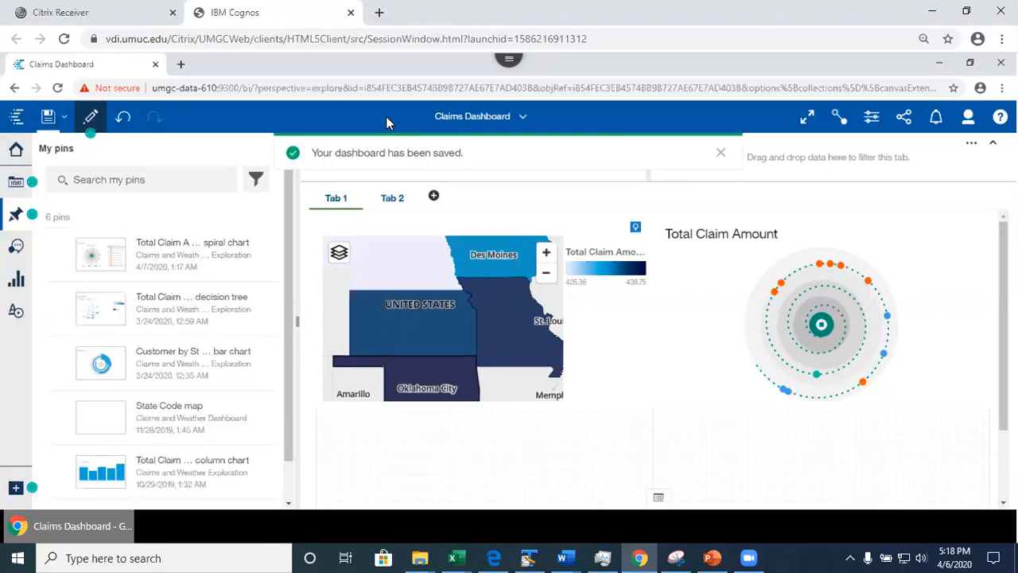
{"action": "left_click", "coordinate": [524, 118]}
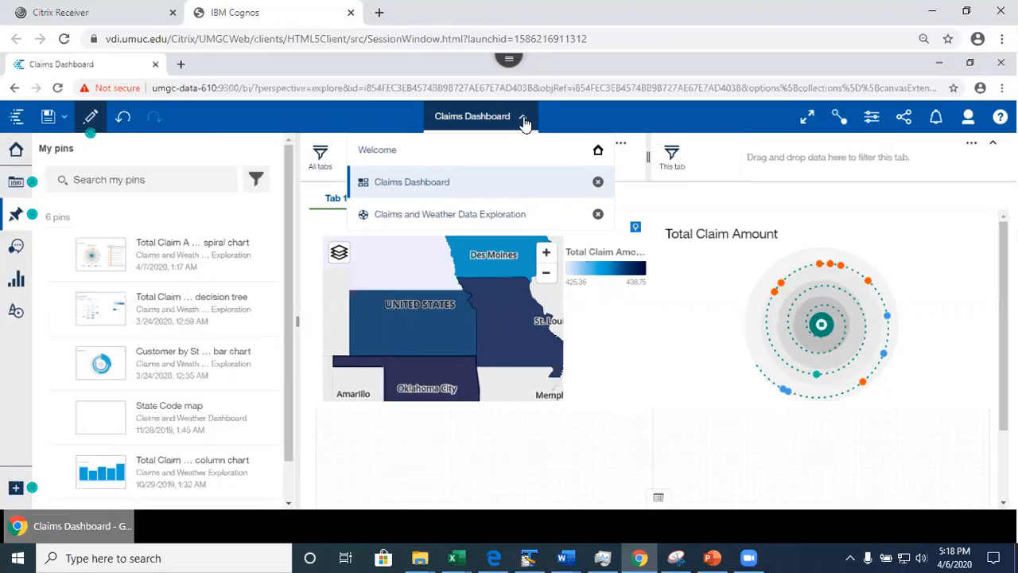
{"action": "left_click", "coordinate": [433, 220]}
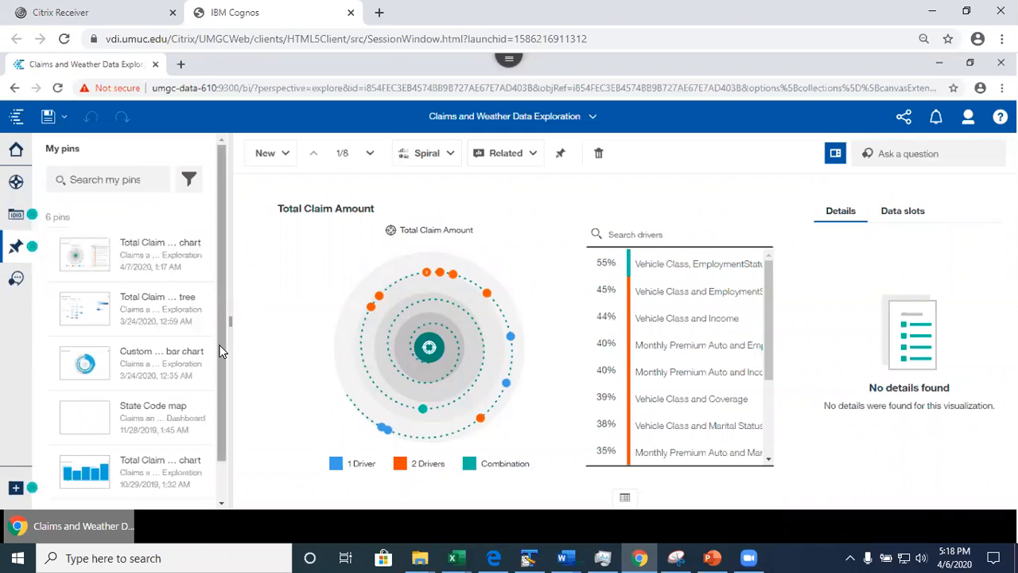
Step: Look through the pinned visualizations for another one to use in the dashboard
{"action": "left_click_drag", "start_coordinate": [216, 363], "coordinate": [220, 416]}
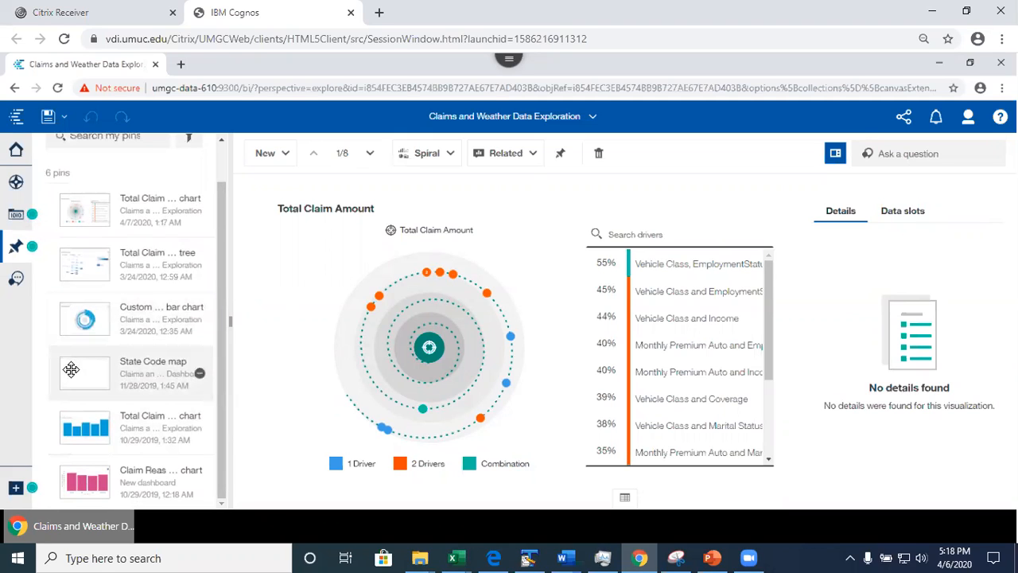
{"action": "left_click", "coordinate": [72, 371]}
{"action": "left_click", "coordinate": [77, 317]}
{"action": "left_click_drag", "start_coordinate": [224, 236], "coordinate": [216, 398]}
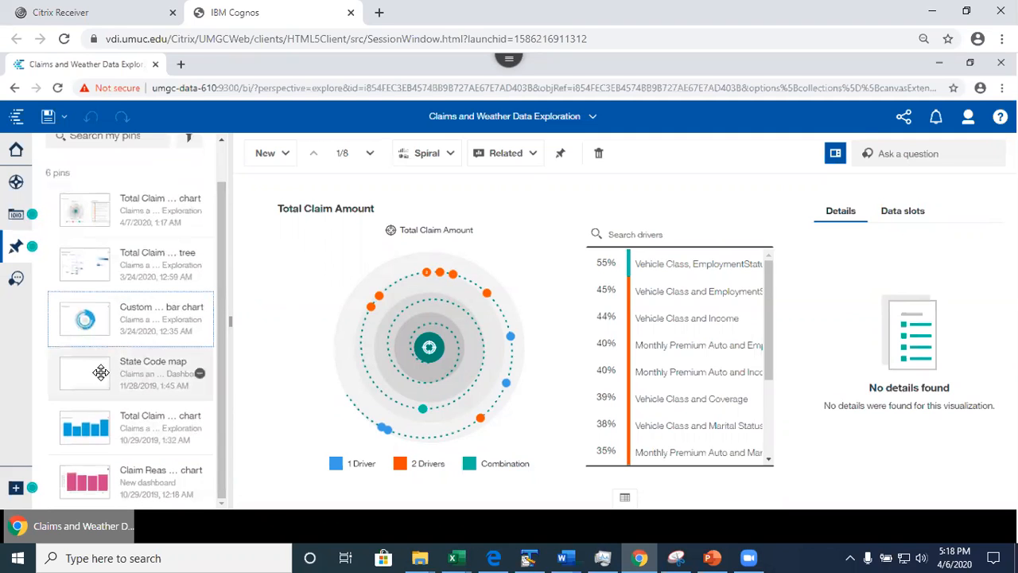
{"action": "left_click", "coordinate": [73, 379]}
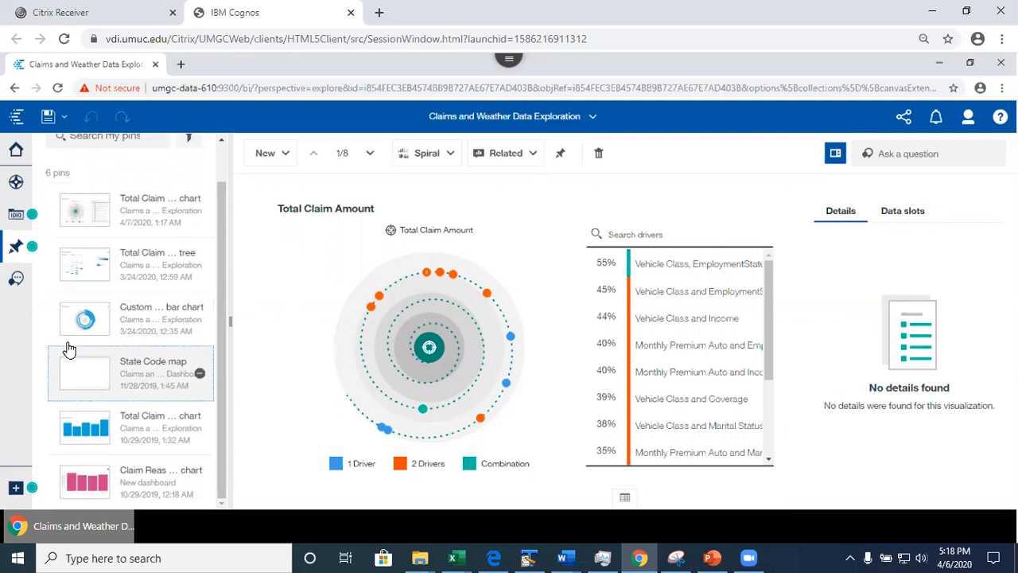
{"action": "left_click", "coordinate": [141, 323]}
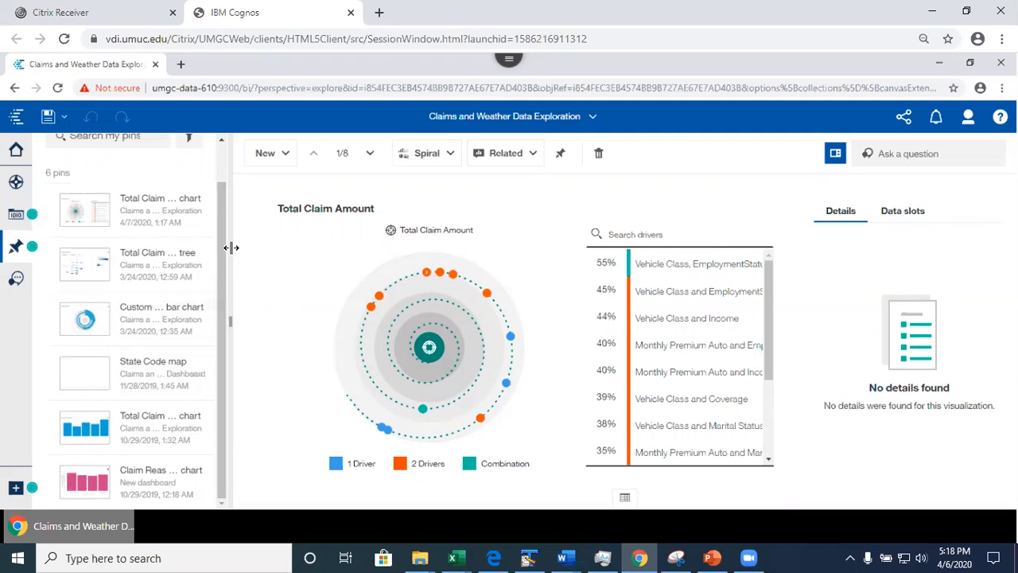
Step: Browse the exploration's cards and open the Customer across State tree map
{"action": "left_click", "coordinate": [19, 183]}
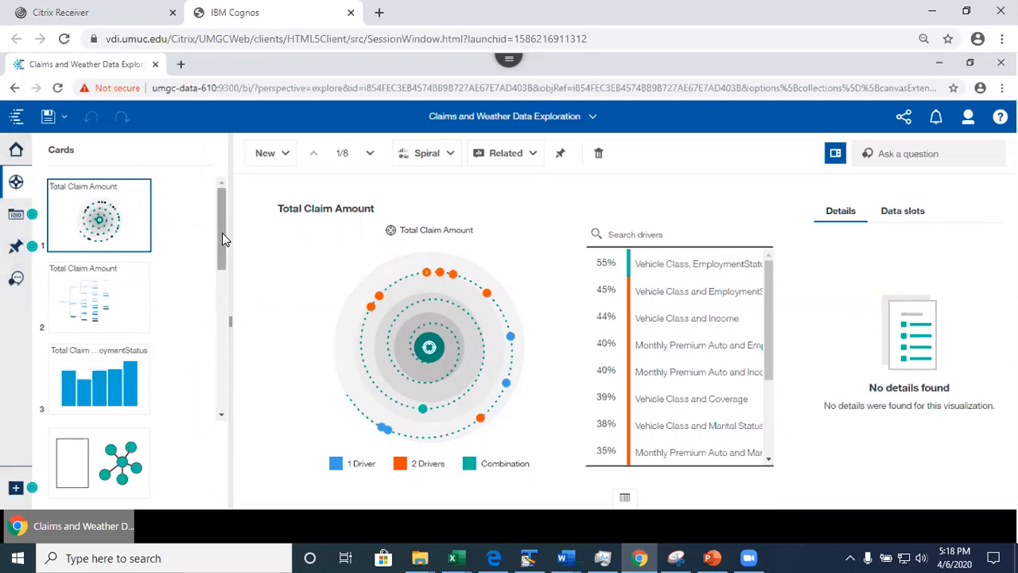
{"action": "left_click_drag", "start_coordinate": [223, 239], "coordinate": [227, 262]}
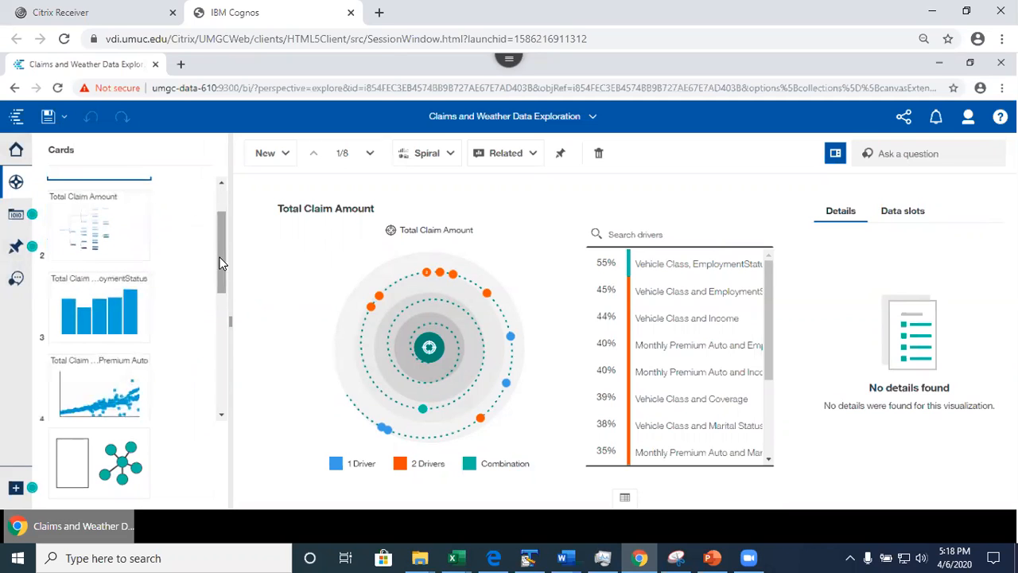
{"action": "left_click", "coordinate": [113, 296]}
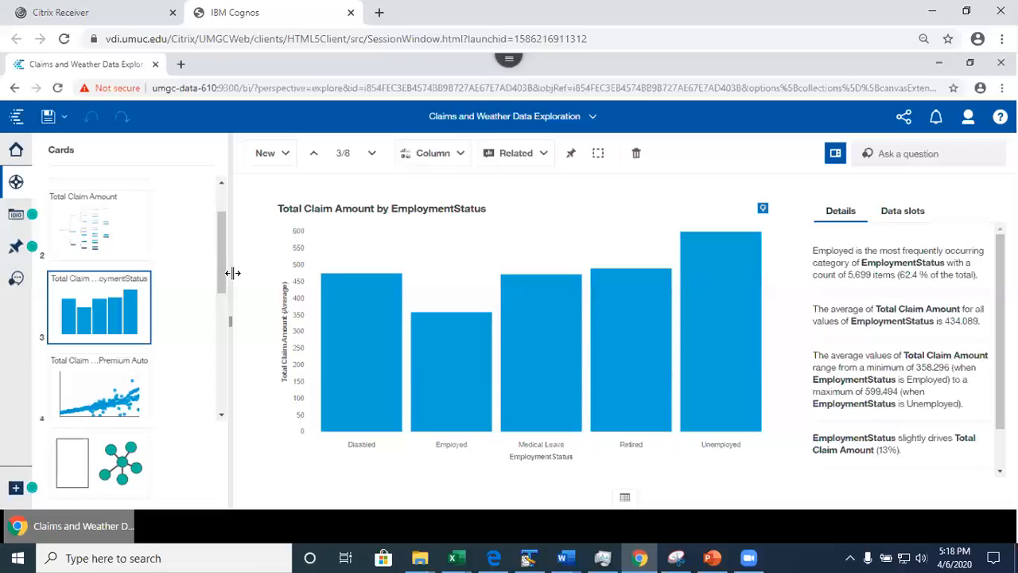
{"action": "left_click_drag", "start_coordinate": [229, 274], "coordinate": [228, 414]}
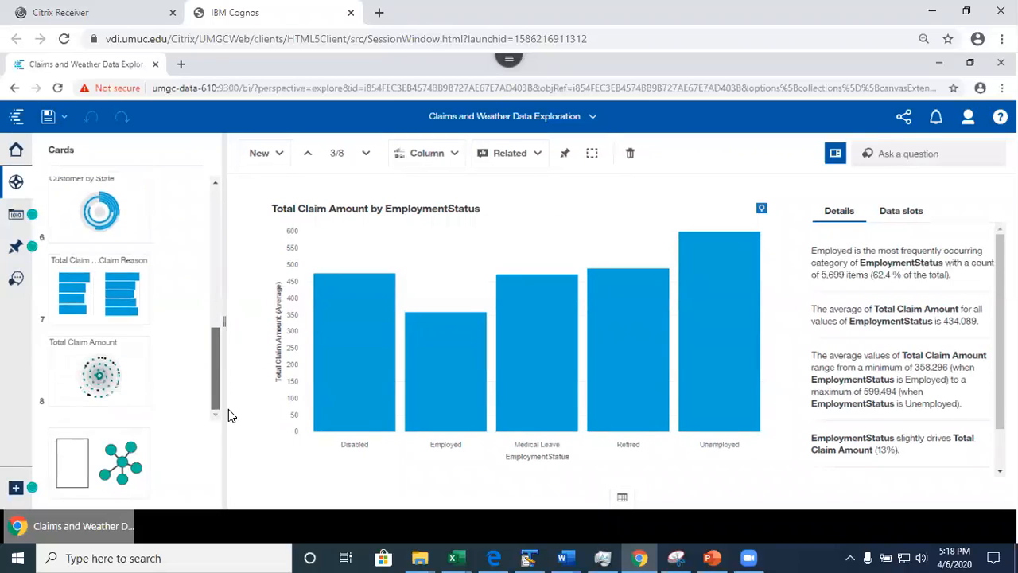
{"action": "left_click_drag", "start_coordinate": [223, 359], "coordinate": [221, 327]}
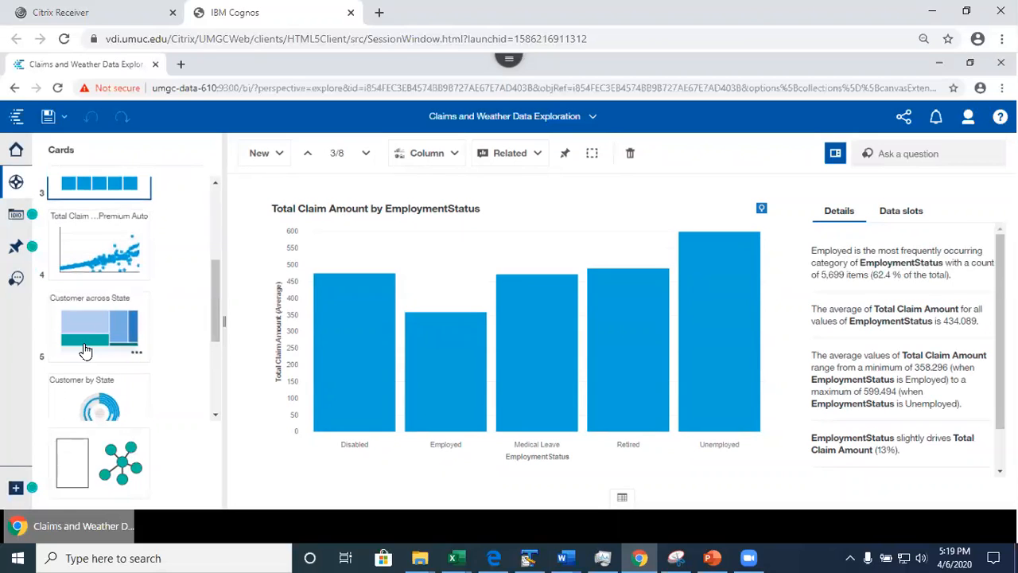
{"action": "left_click", "coordinate": [84, 321]}
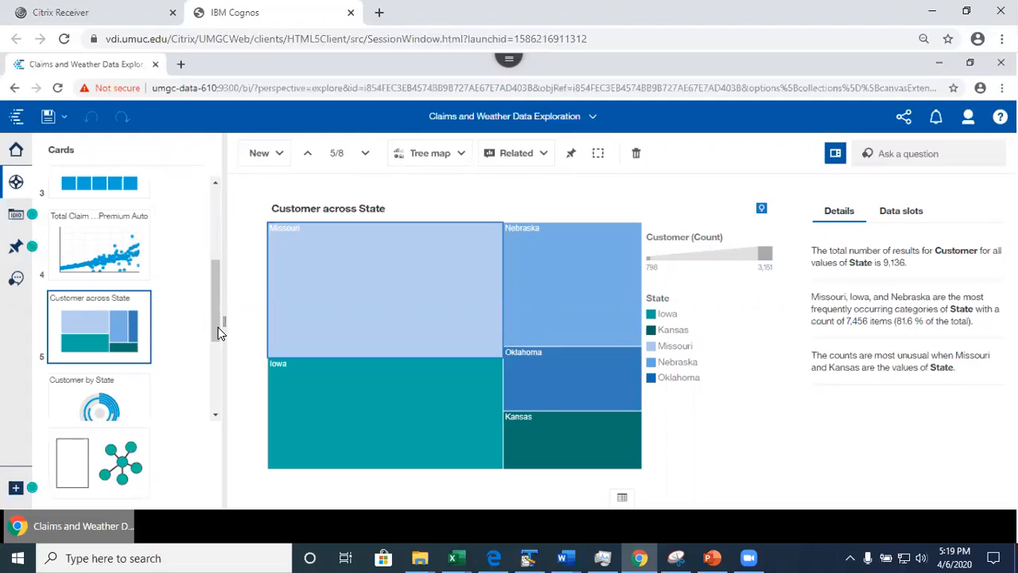
{"action": "left_click_drag", "start_coordinate": [217, 319], "coordinate": [235, 195]}
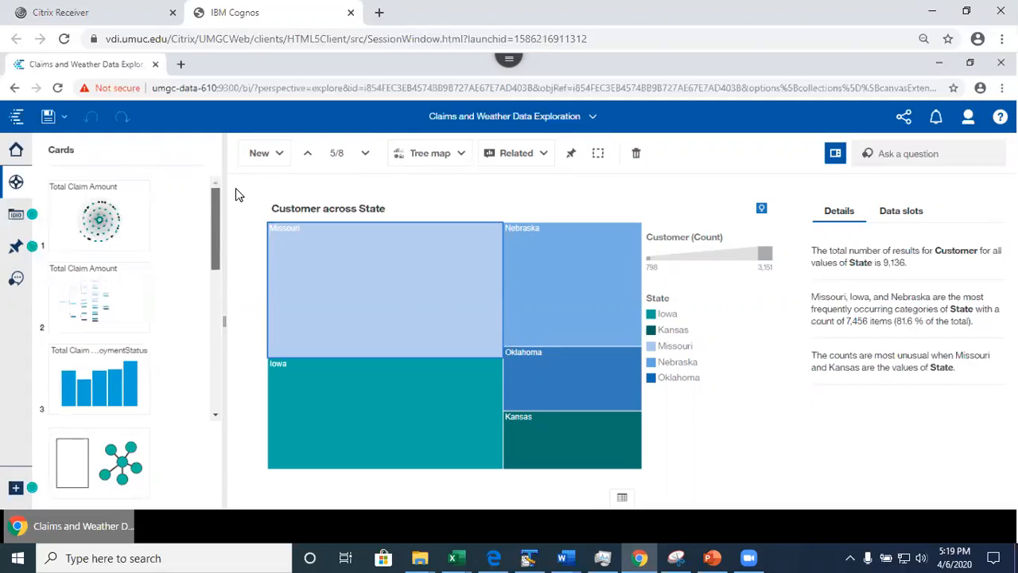
Step: Expand the data source's navigation paths and drill down on Missouri in the Customer across State tree map
{"action": "left_click", "coordinate": [16, 217]}
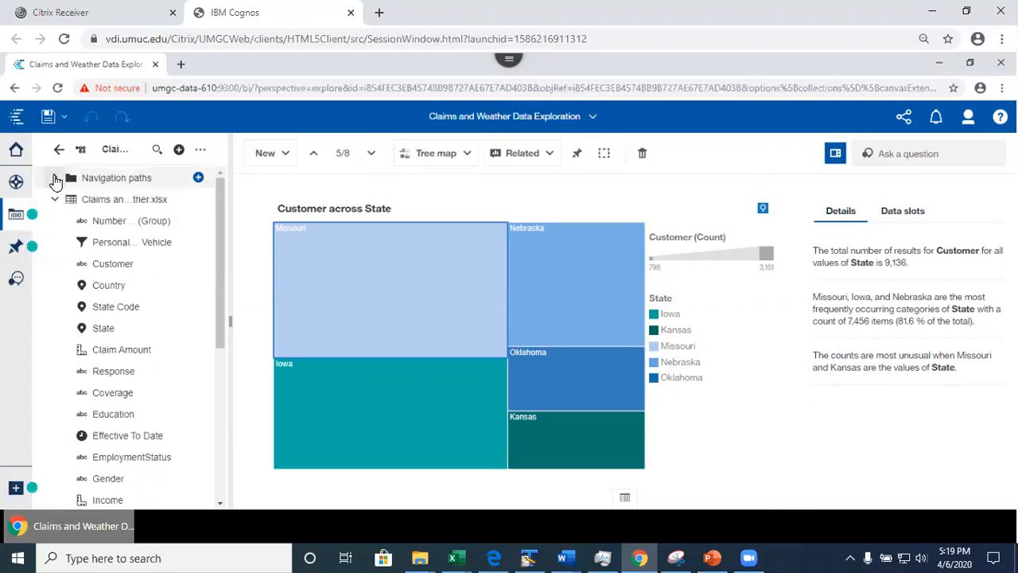
{"action": "left_click", "coordinate": [54, 179]}
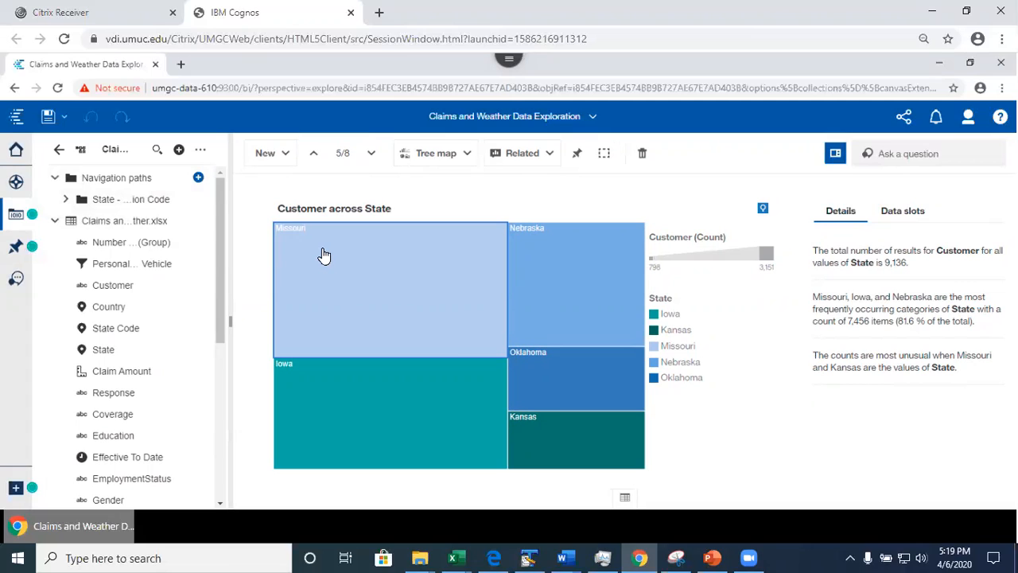
{"action": "mouse_move", "coordinate": [323, 255]}
{"action": "left_click", "coordinate": [324, 255]}
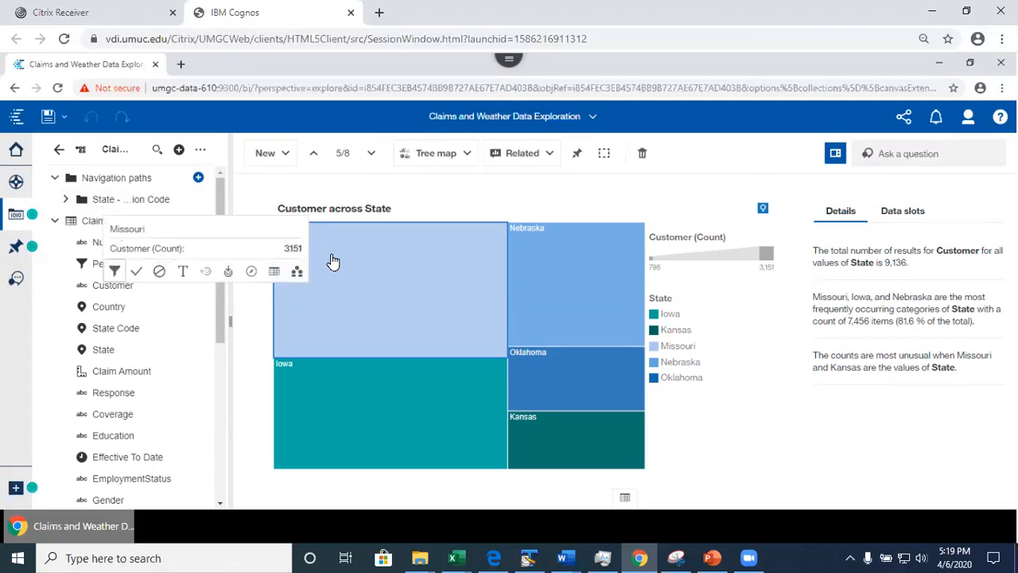
{"action": "left_click", "coordinate": [228, 272]}
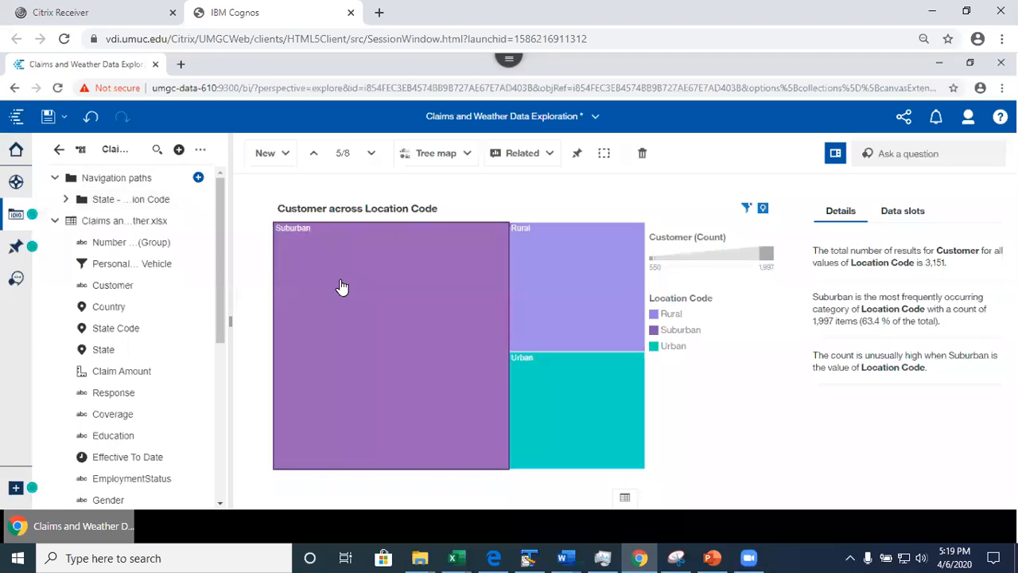
Step: Drill back up from Suburban to the State level and remove the State filter from the tree map
{"action": "left_click", "coordinate": [371, 284]}
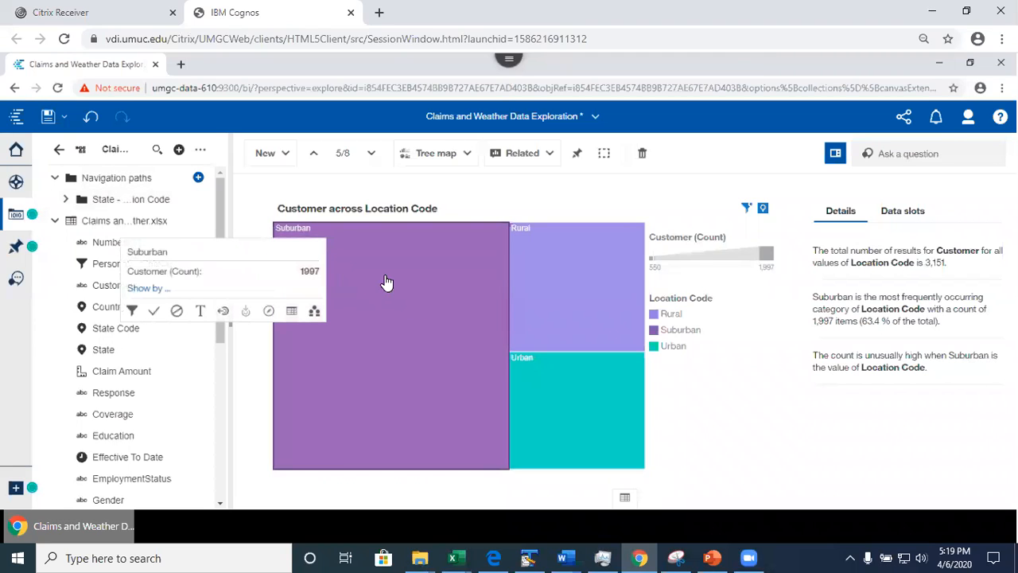
{"action": "left_click", "coordinate": [223, 311]}
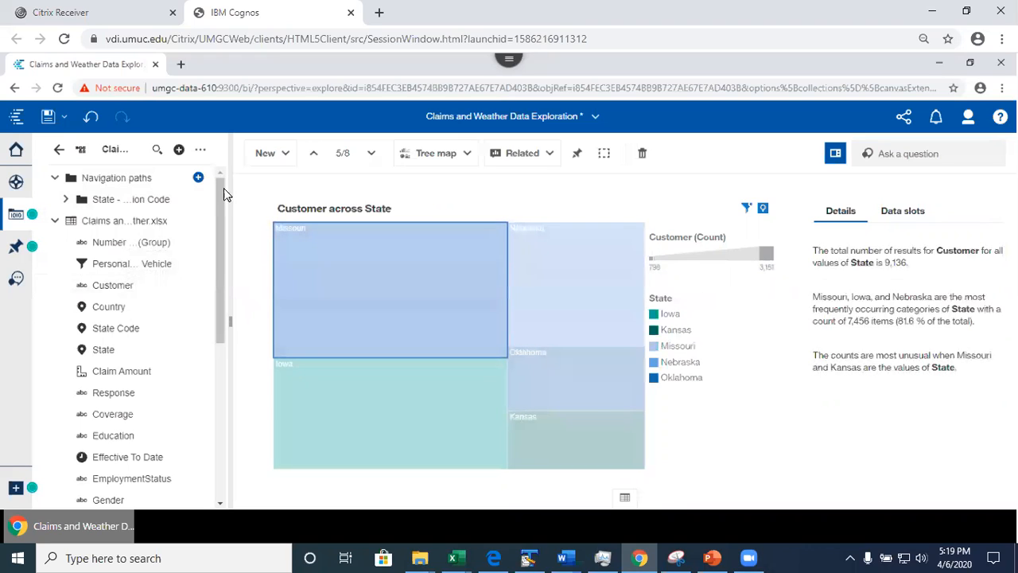
{"action": "left_click", "coordinate": [745, 208]}
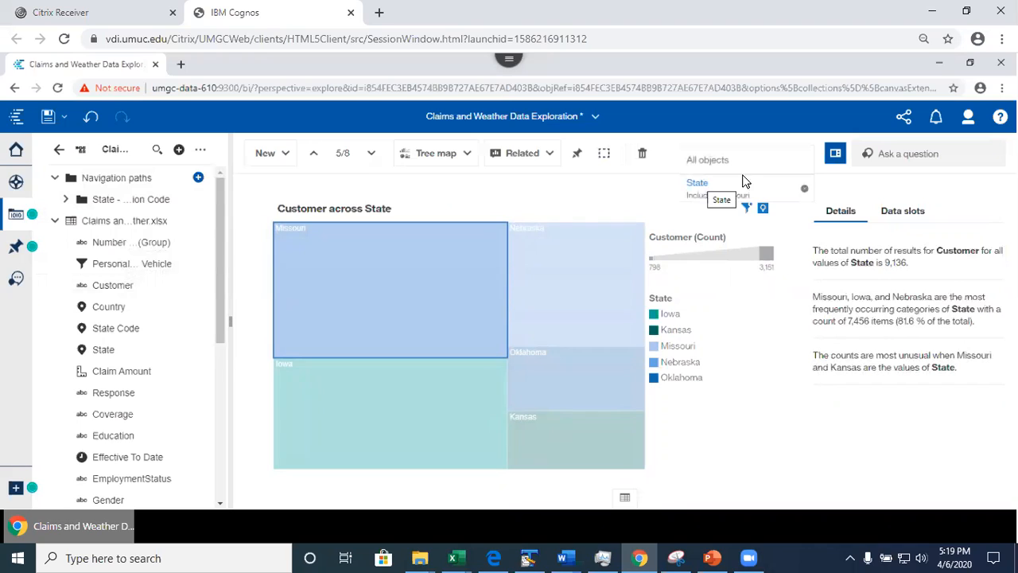
{"action": "left_click", "coordinate": [805, 191]}
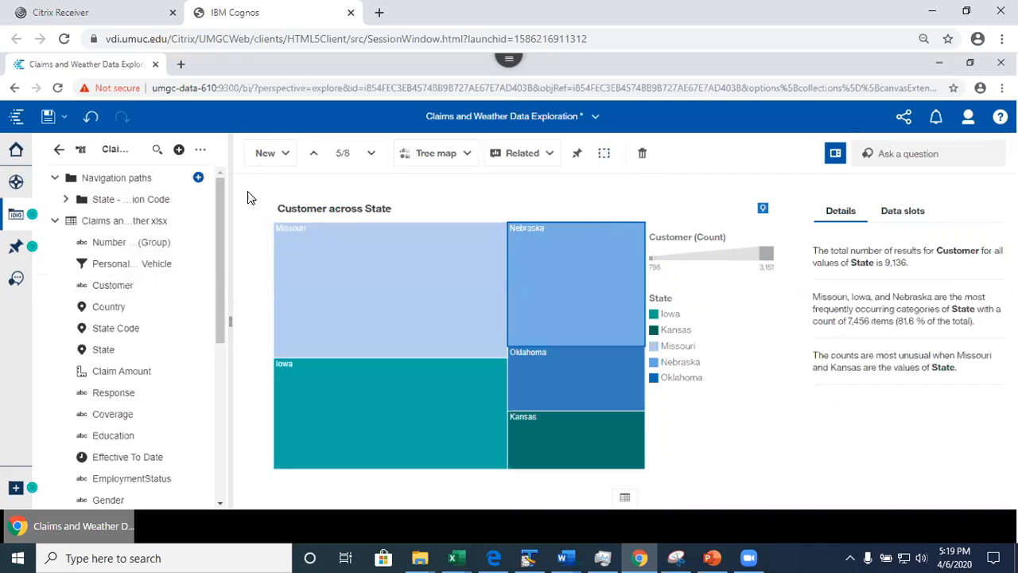
Step: Copy the Customer across State card from the exploration's cards
{"action": "left_click", "coordinate": [11, 186]}
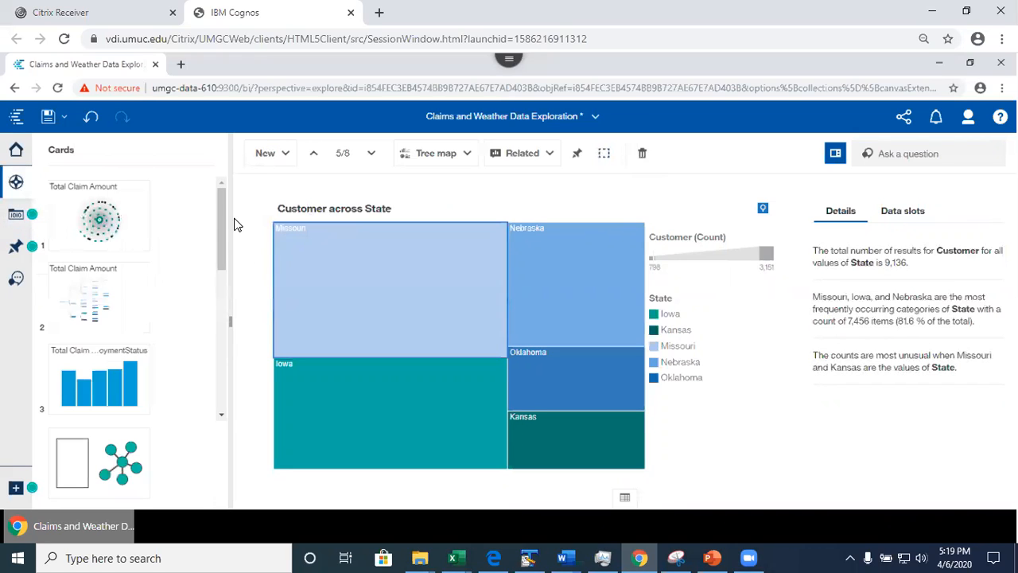
{"action": "left_click_drag", "start_coordinate": [220, 228], "coordinate": [222, 333]}
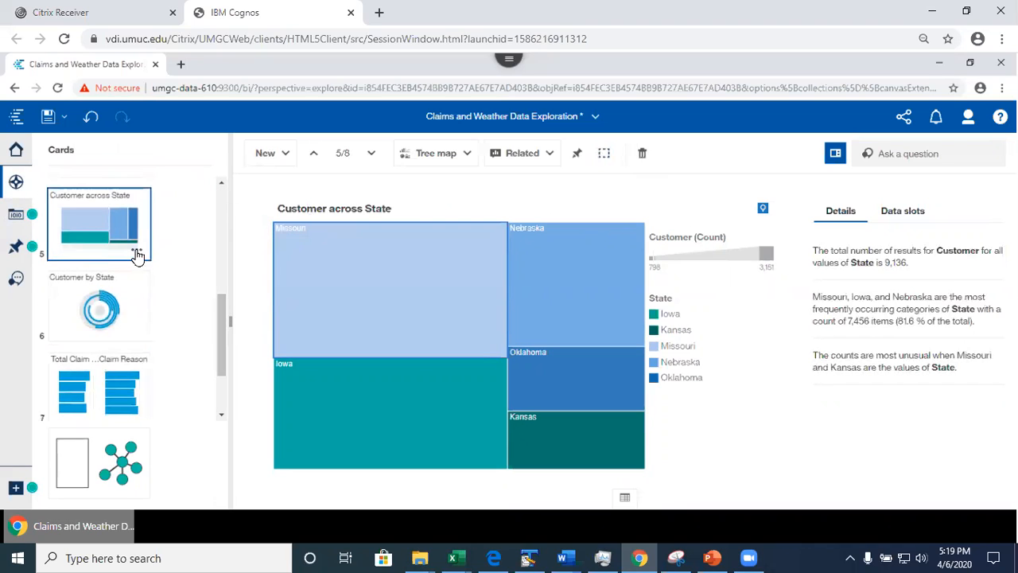
{"action": "left_click", "coordinate": [135, 252]}
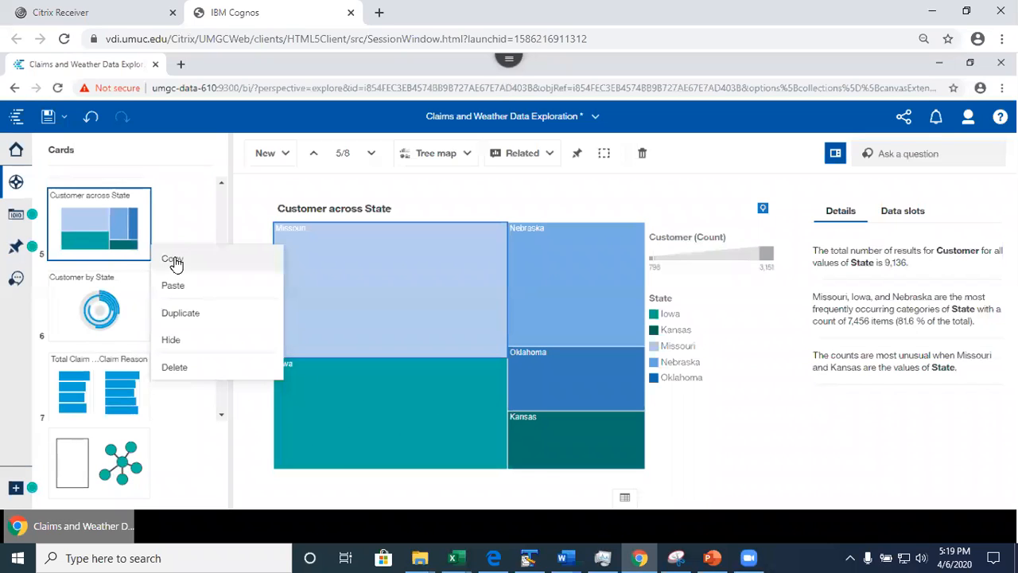
{"action": "left_click", "coordinate": [172, 259]}
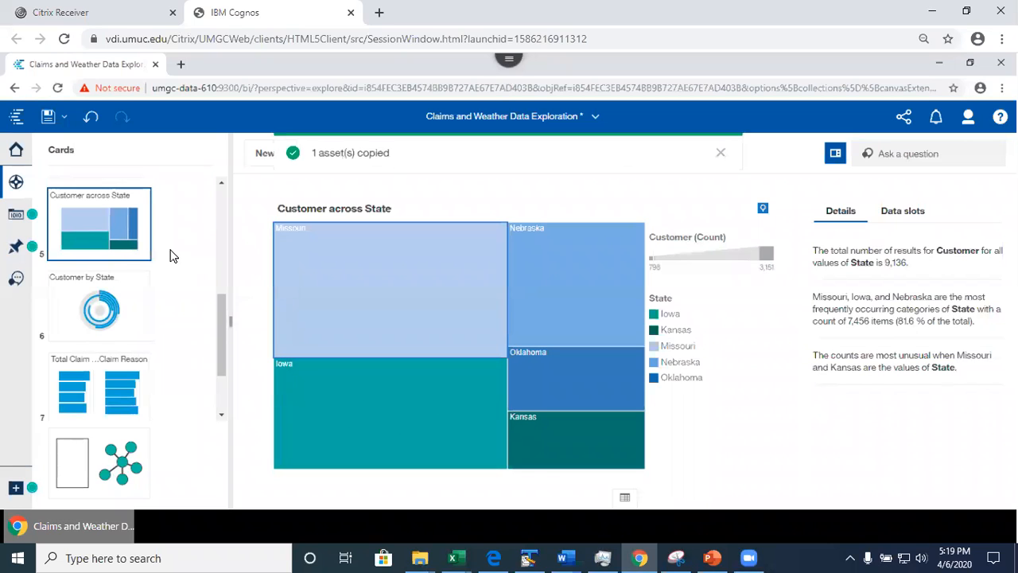
Step: Switch back to Claims Dashboard, paste the Customer across State tree map and move it into Tab 1's lower-left panel
{"action": "left_click", "coordinate": [595, 121]}
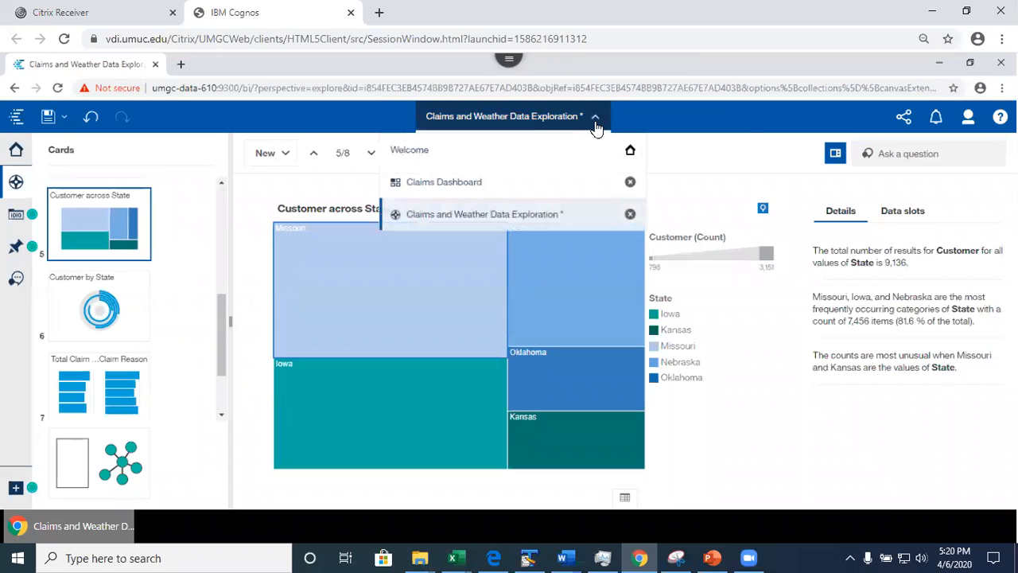
{"action": "left_click", "coordinate": [458, 182]}
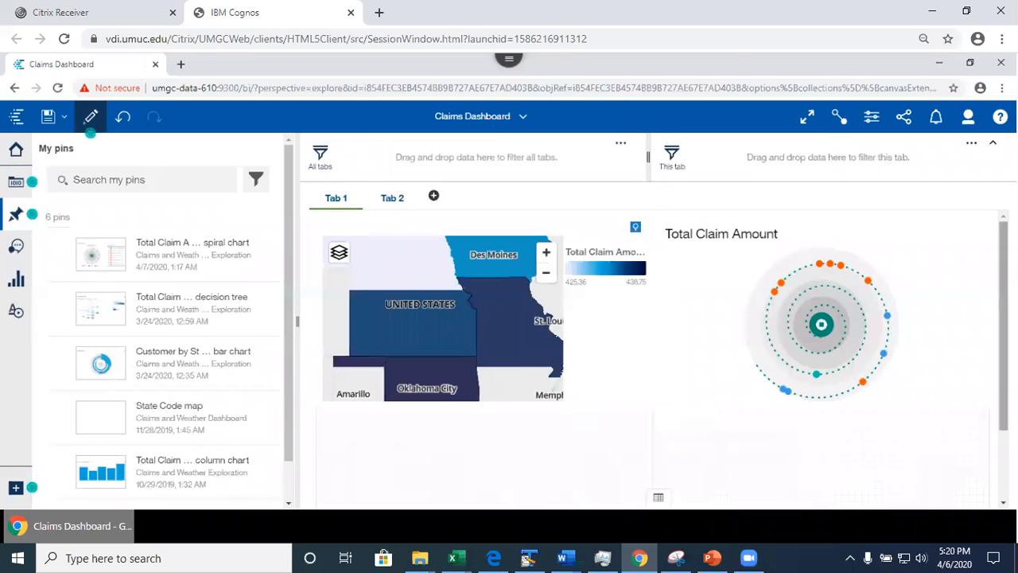
{"action": "scroll", "coordinate": [853, 445], "scroll_direction": "down", "scroll_amount": 2}
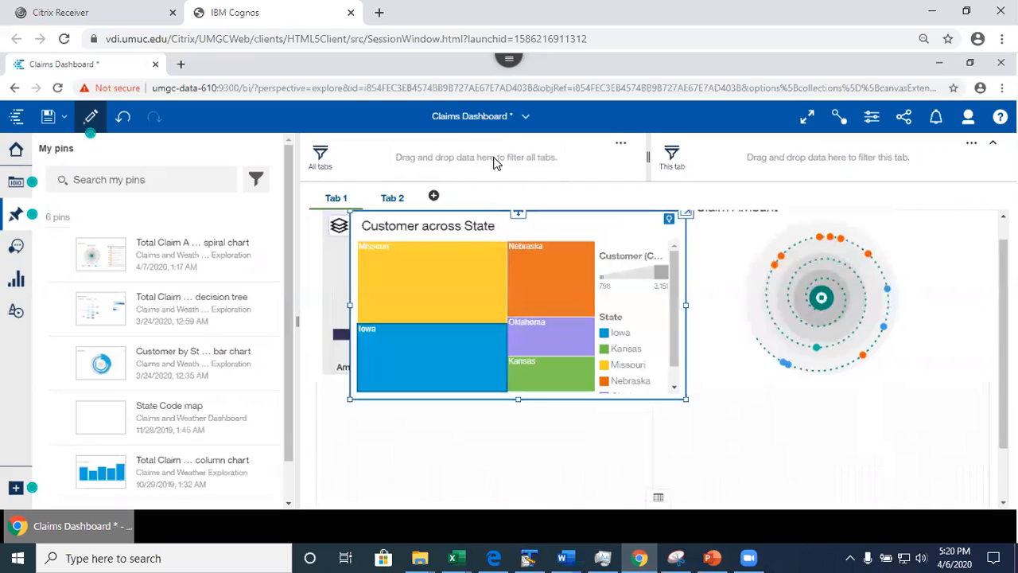
{"action": "left_click_drag", "start_coordinate": [519, 213], "coordinate": [488, 407]}
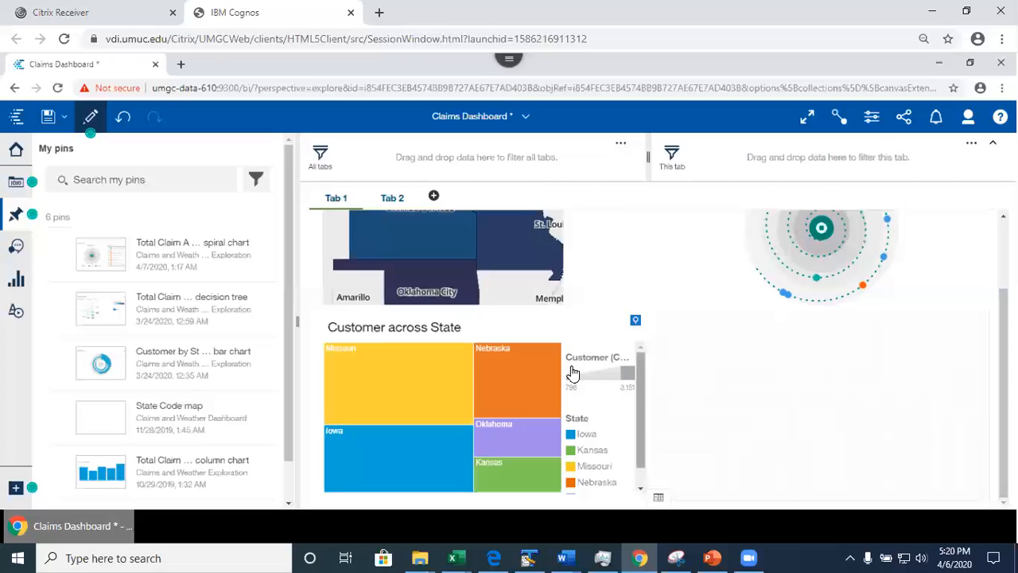
Step: Add an empty Pie visualization to Tab 1's lower-right panel and show the Claims and Weather data fields
{"action": "scroll", "coordinate": [736, 441], "scroll_direction": "up", "scroll_amount": 2}
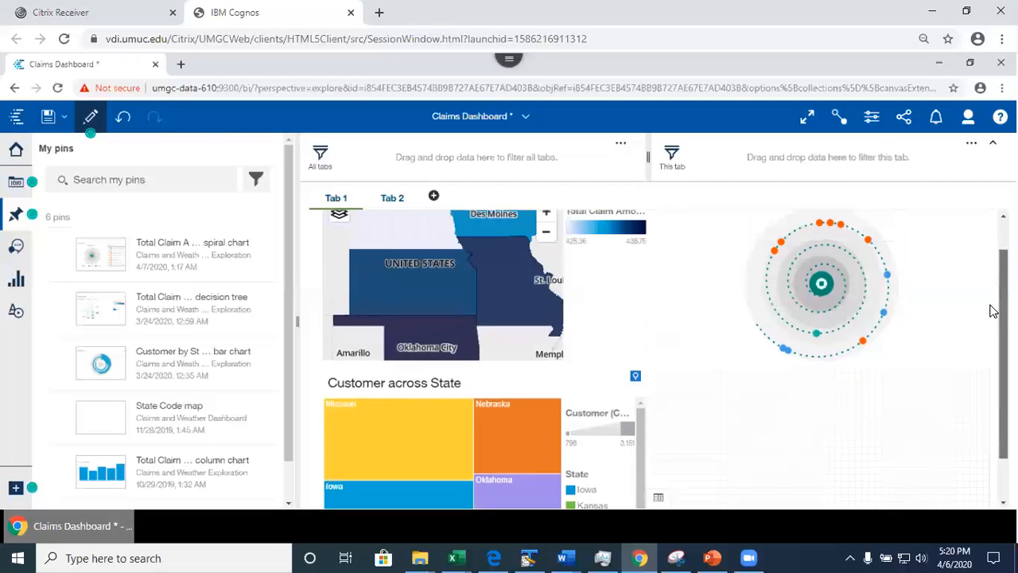
{"action": "scroll", "coordinate": [735, 442], "scroll_direction": "down", "scroll_amount": 2}
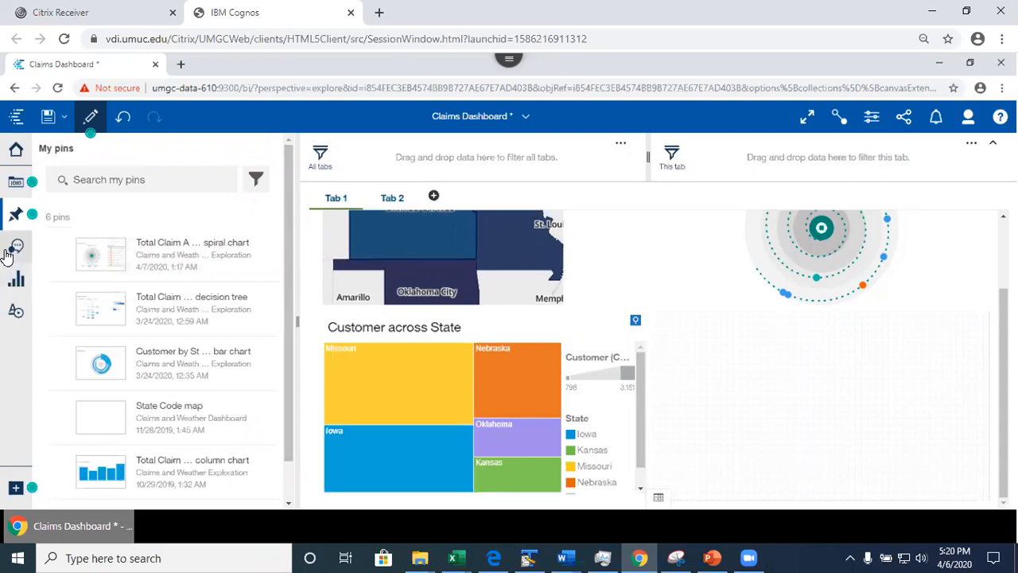
{"action": "left_click", "coordinate": [14, 282]}
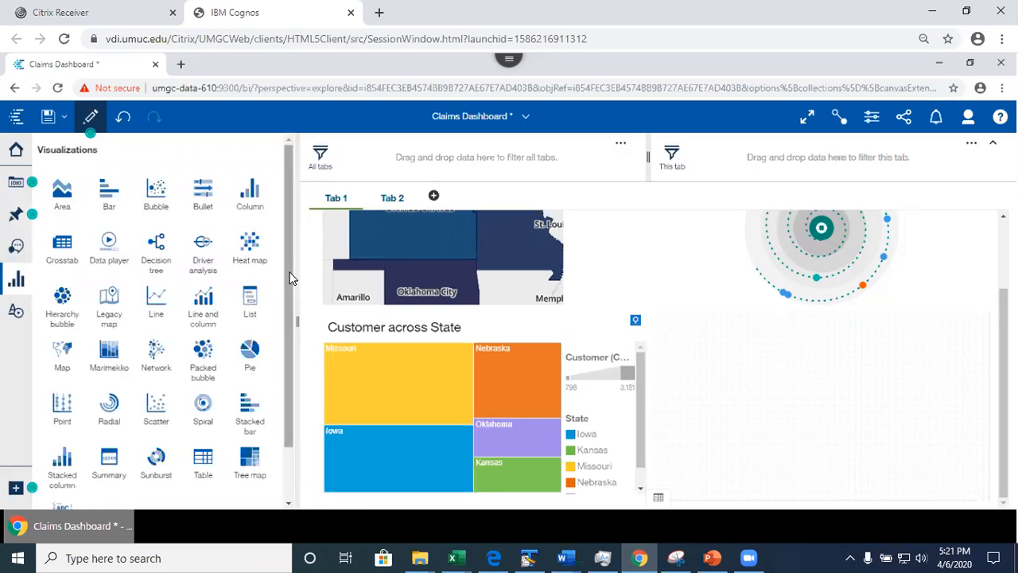
{"action": "left_click_drag", "start_coordinate": [286, 271], "coordinate": [827, 397]}
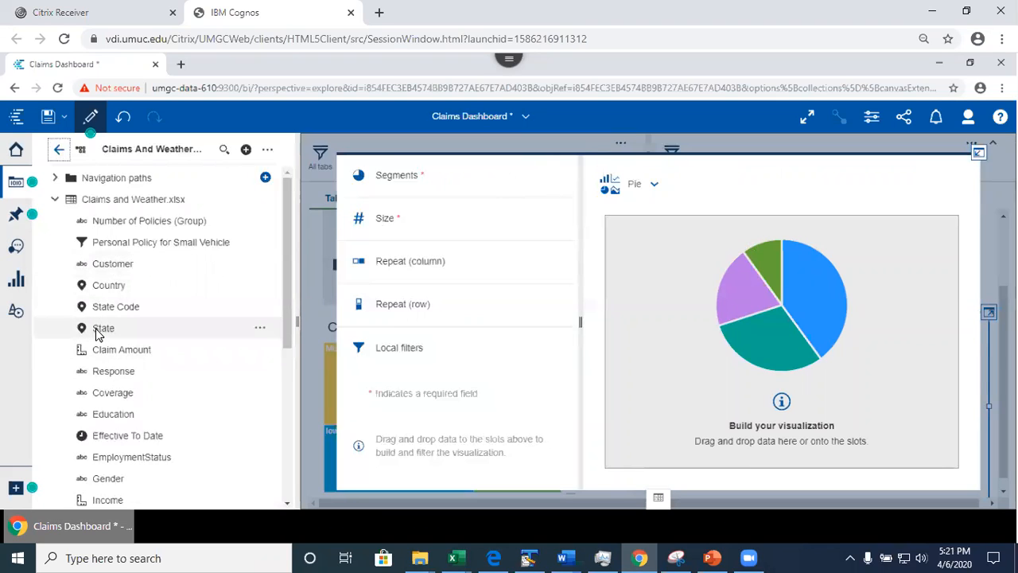
Step: Assign State to the pie's Segments and Customer to its Size, return to the dashboard canvas and save it
{"action": "left_click_drag", "start_coordinate": [97, 334], "coordinate": [467, 183]}
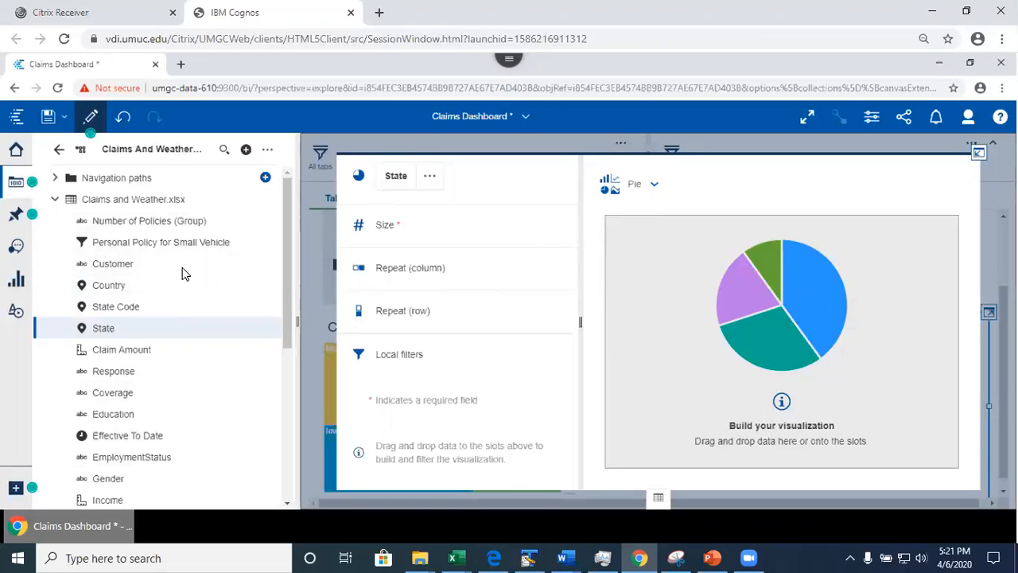
{"action": "left_click_drag", "start_coordinate": [113, 266], "coordinate": [463, 226]}
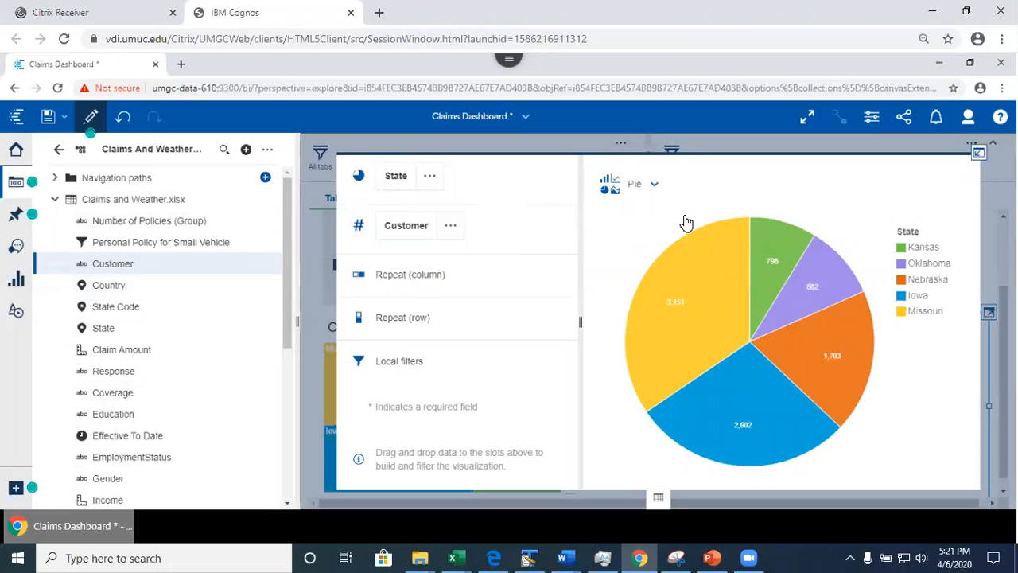
{"action": "left_click", "coordinate": [980, 154]}
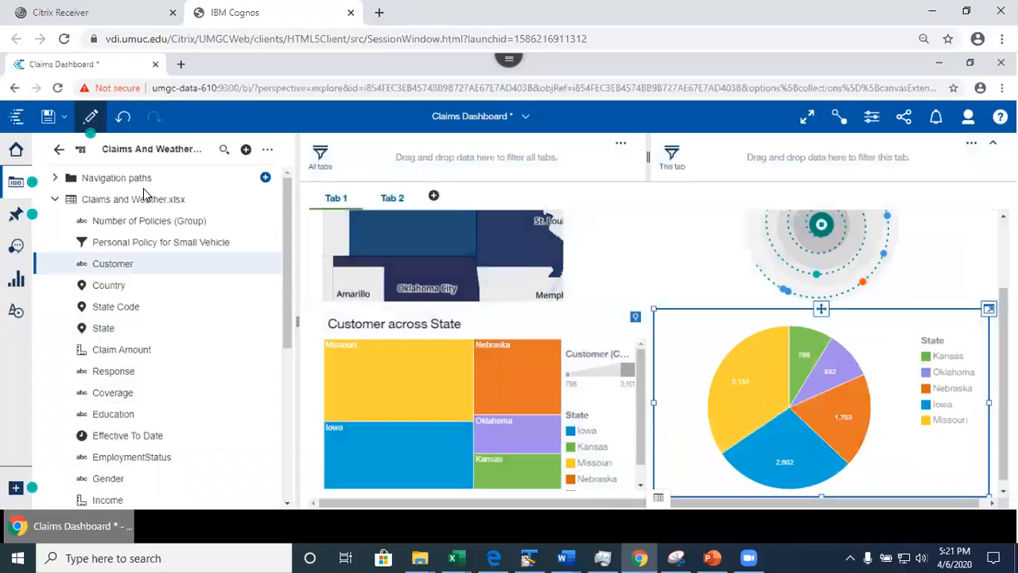
{"action": "left_click", "coordinate": [48, 116]}
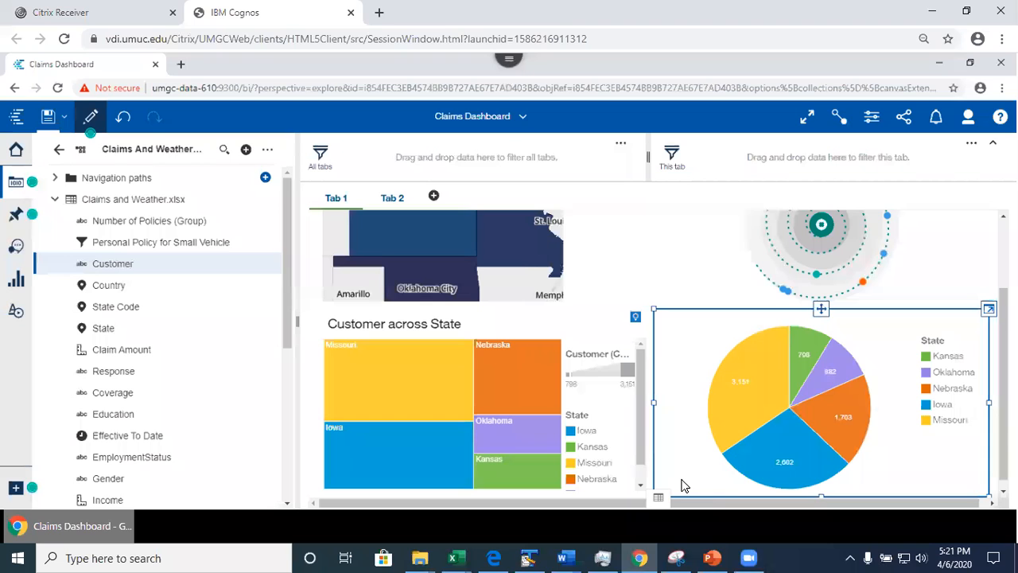
Step: Turn on Display % in the pie chart's chart properties so its labels show percentages
{"action": "left_click", "coordinate": [873, 119]}
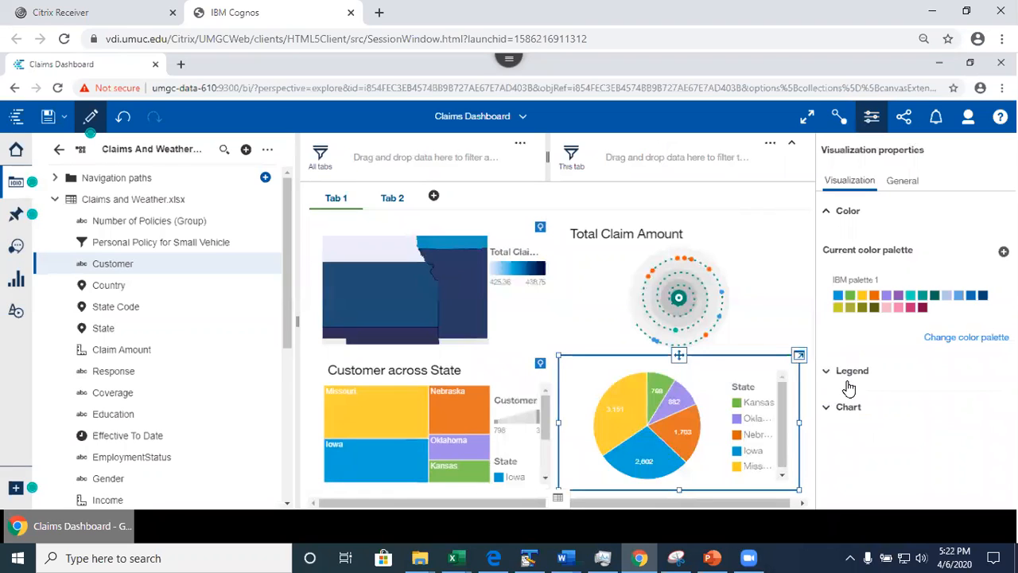
{"action": "left_click", "coordinate": [848, 408]}
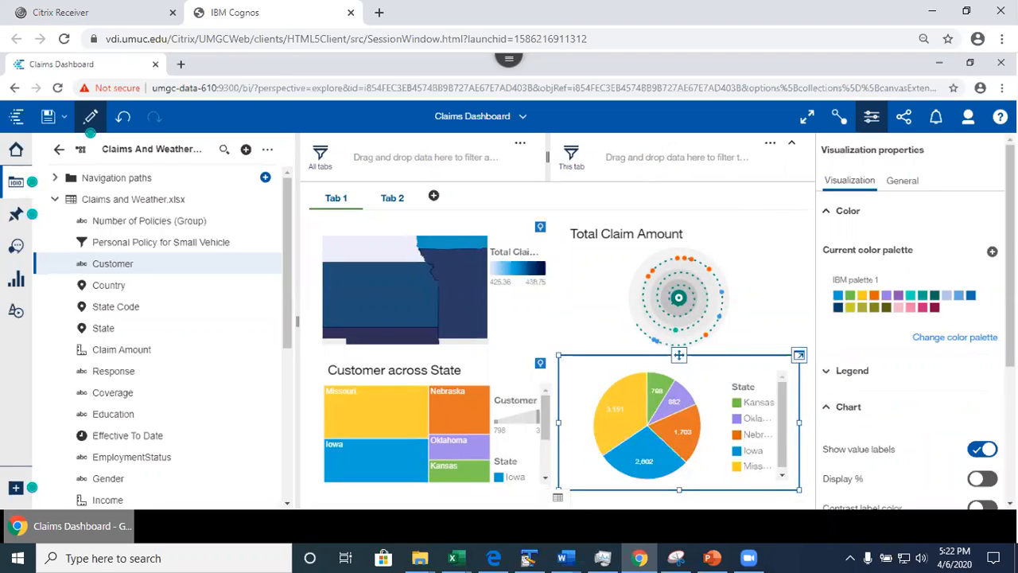
{"action": "scroll", "coordinate": [915, 326], "scroll_direction": "down", "scroll_amount": 1}
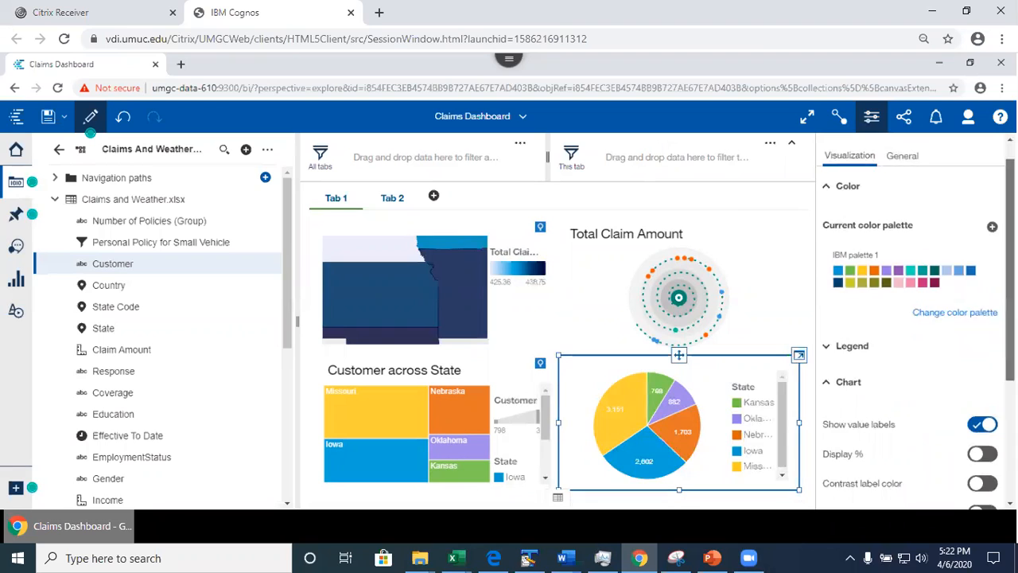
{"action": "scroll", "coordinate": [915, 326], "scroll_direction": "down", "scroll_amount": 3}
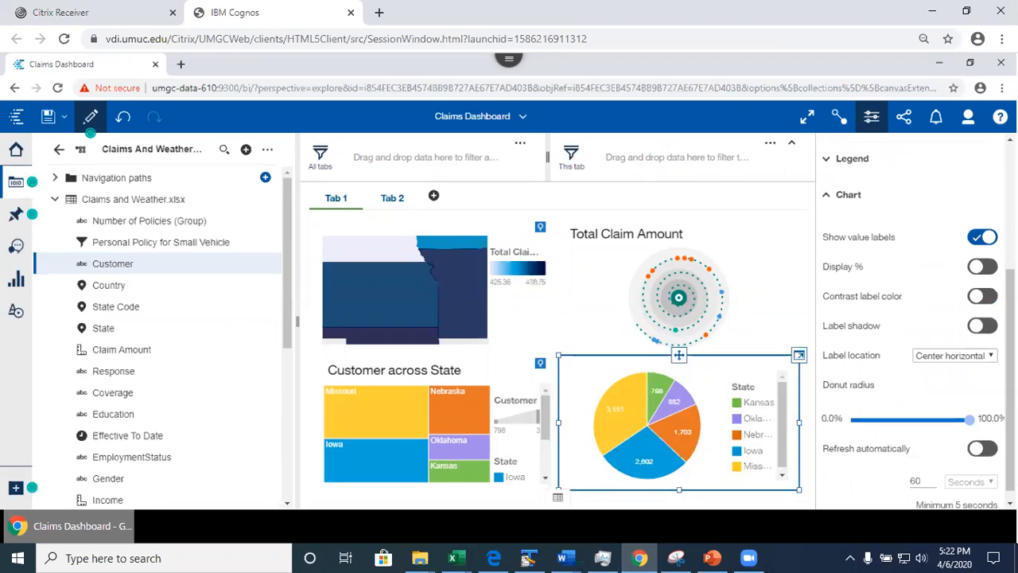
{"action": "left_click", "coordinate": [978, 268]}
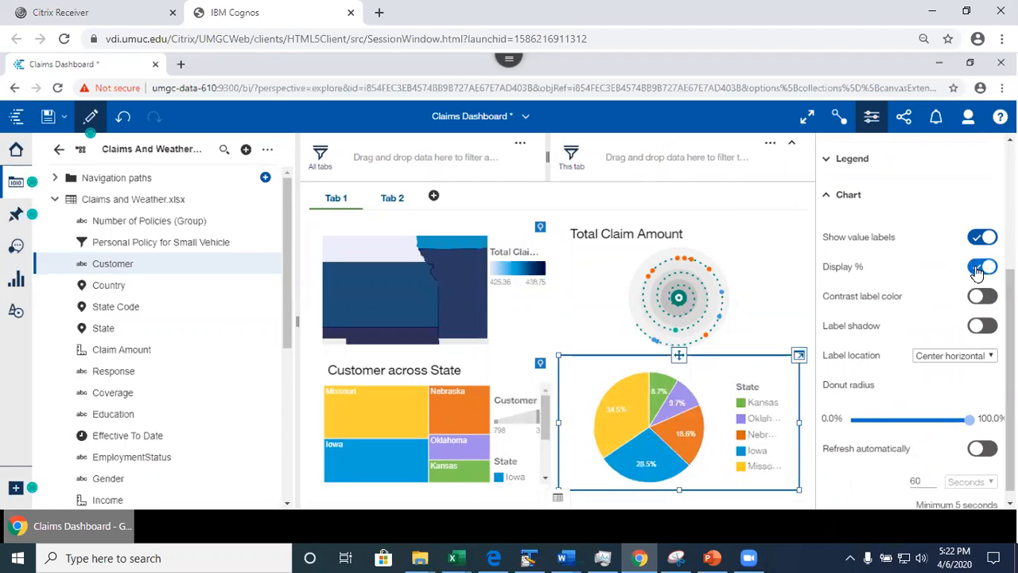
{"action": "scroll", "coordinate": [916, 294], "scroll_direction": "up", "scroll_amount": 2}
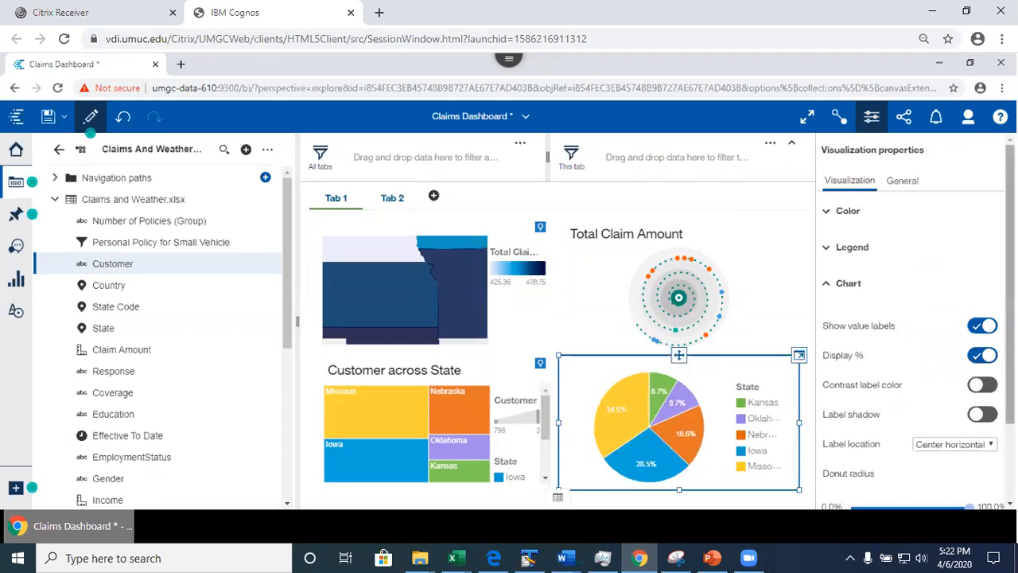
Step: Turn the pie into a donut by reducing its Donut radius to about 60%
{"action": "scroll", "coordinate": [914, 318], "scroll_direction": "down", "scroll_amount": 1}
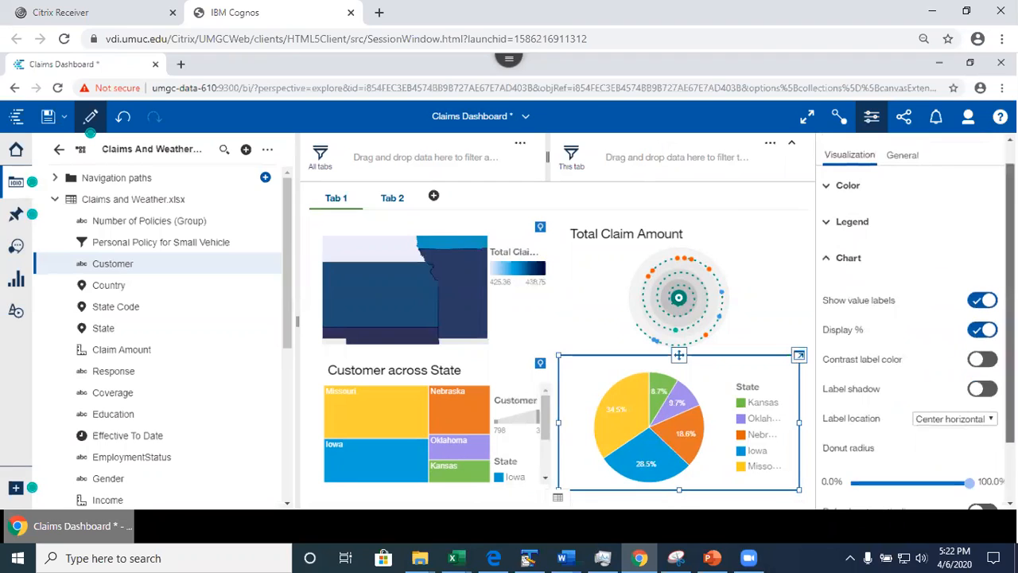
{"action": "scroll", "coordinate": [962, 413], "scroll_direction": "down", "scroll_amount": 2}
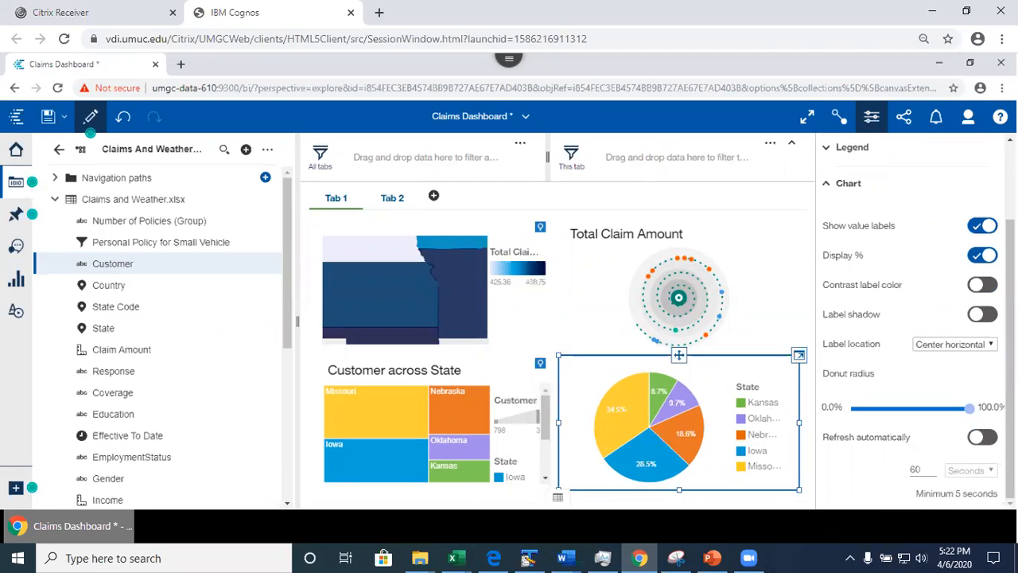
{"action": "mouse_move", "coordinate": [971, 415]}
{"action": "left_click_drag", "start_coordinate": [971, 415], "coordinate": [900, 413]}
{"action": "scroll", "coordinate": [902, 410], "scroll_direction": "up", "scroll_amount": 3}
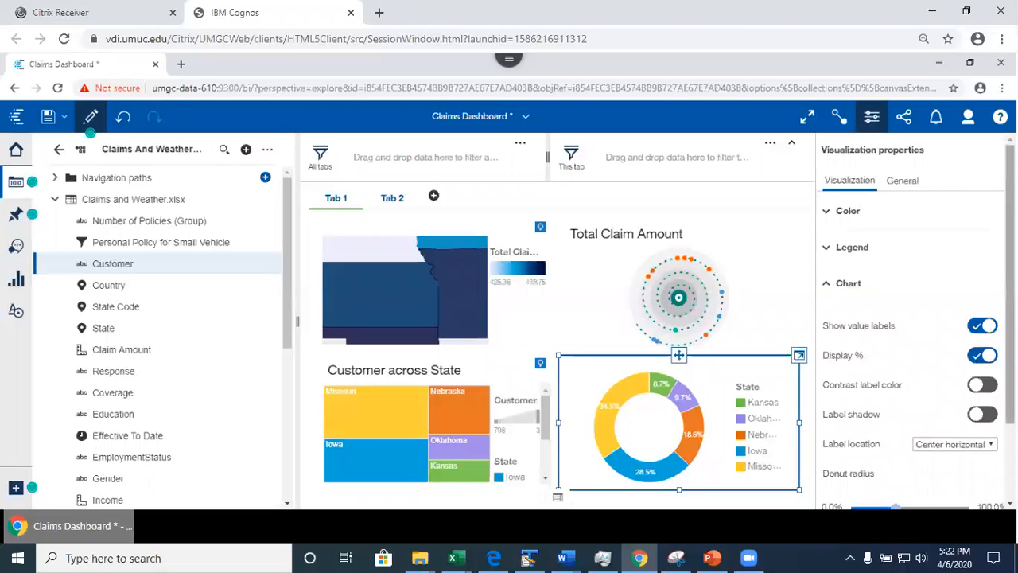
{"action": "scroll", "coordinate": [868, 468], "scroll_direction": "down", "scroll_amount": 3}
{"action": "mouse_move", "coordinate": [896, 412]}
{"action": "left_click_drag", "start_coordinate": [909, 412], "coordinate": [926, 412]}
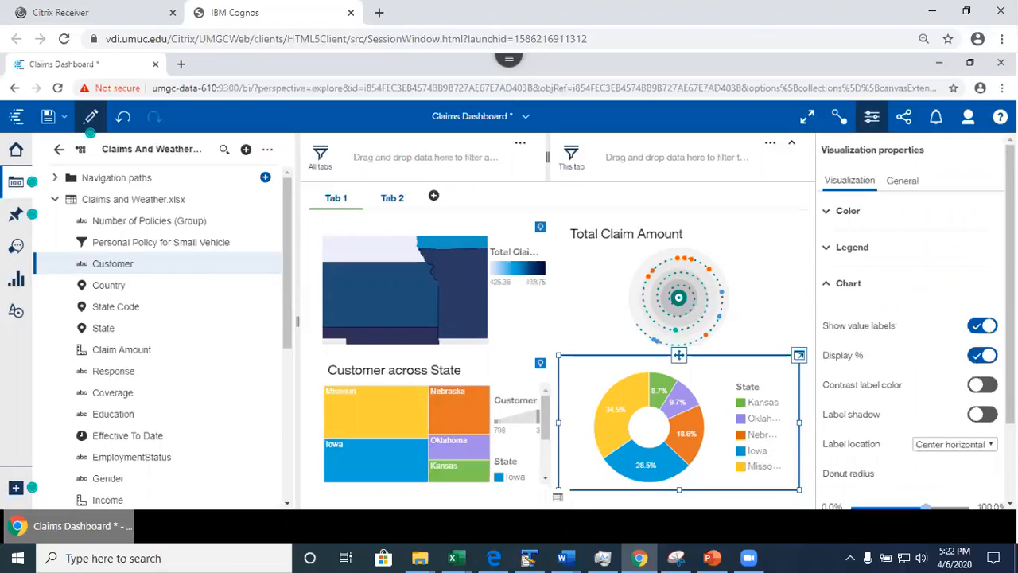
Step: Examine the pie chart's general appearance and layout settings, then its chart and legend options
{"action": "left_click", "coordinate": [906, 182]}
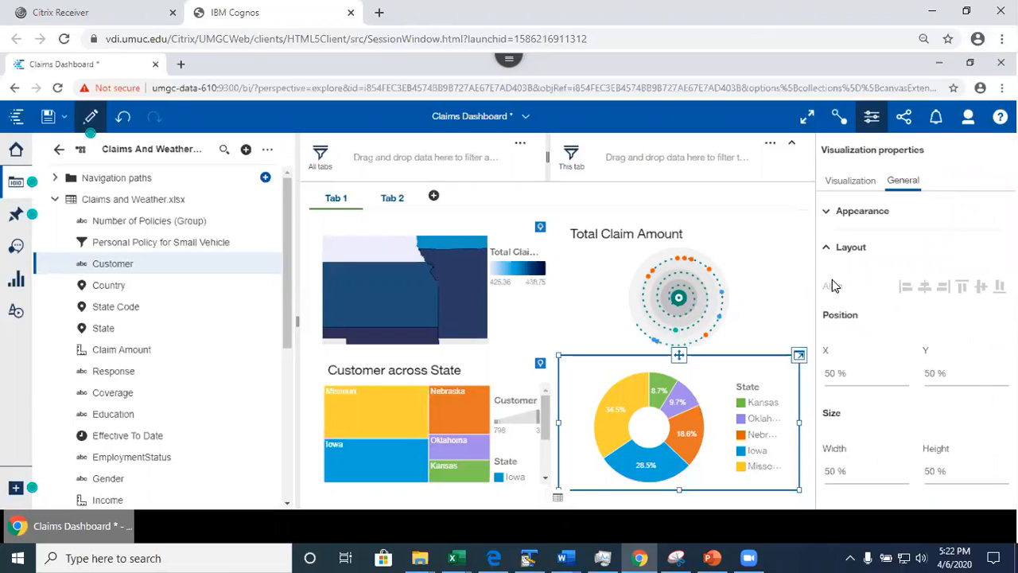
{"action": "left_click", "coordinate": [831, 213]}
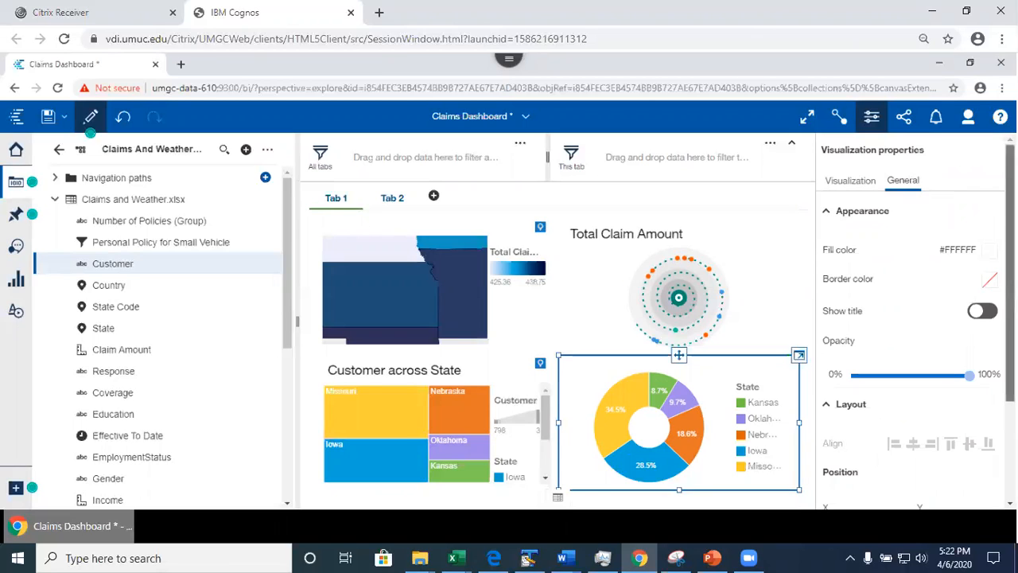
{"action": "scroll", "coordinate": [1010, 270], "scroll_direction": "down", "scroll_amount": 2}
{"action": "scroll", "coordinate": [914, 318], "scroll_direction": "up", "scroll_amount": 3}
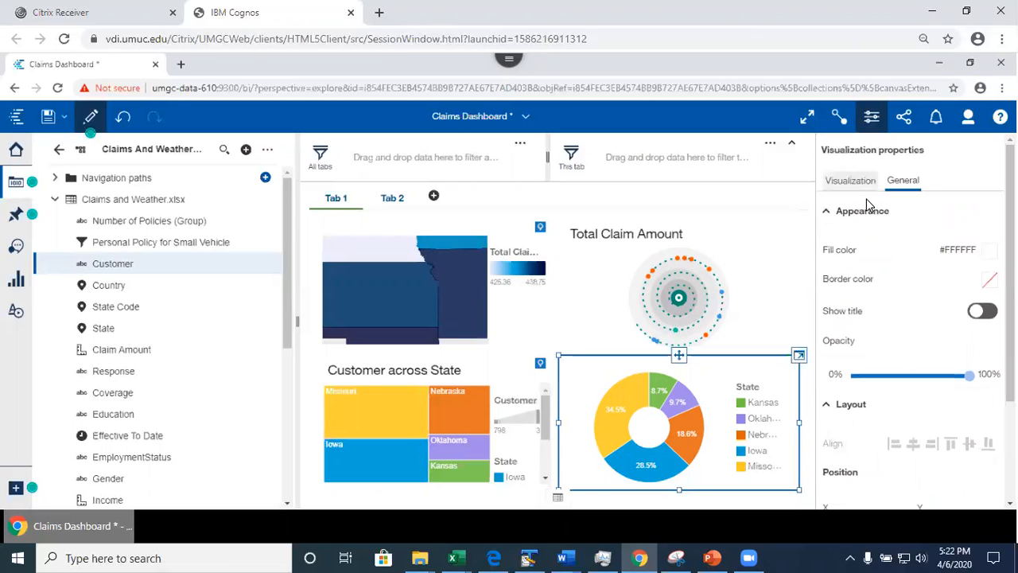
{"action": "left_click", "coordinate": [837, 187]}
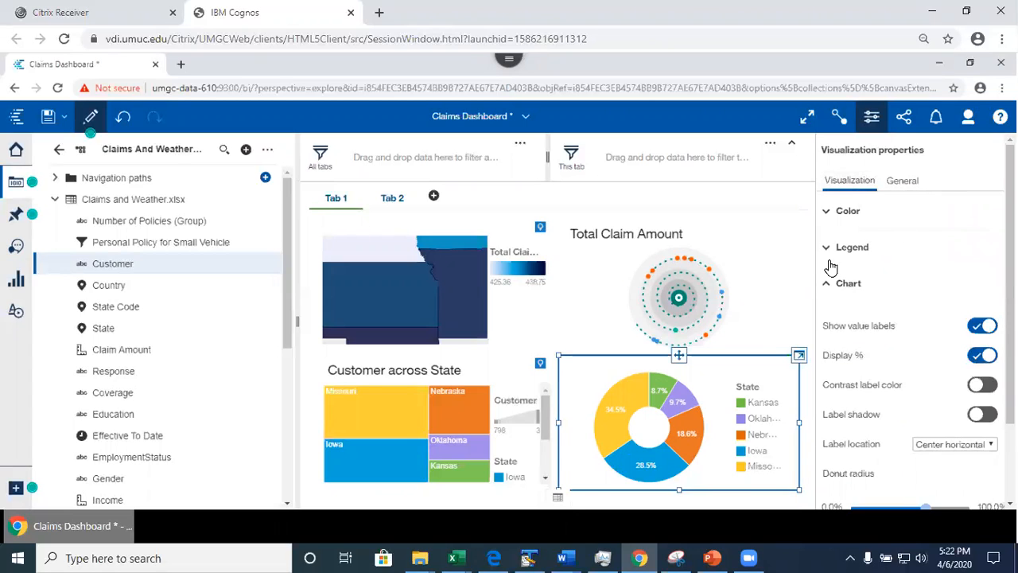
{"action": "scroll", "coordinate": [914, 321], "scroll_direction": "down", "scroll_amount": 1}
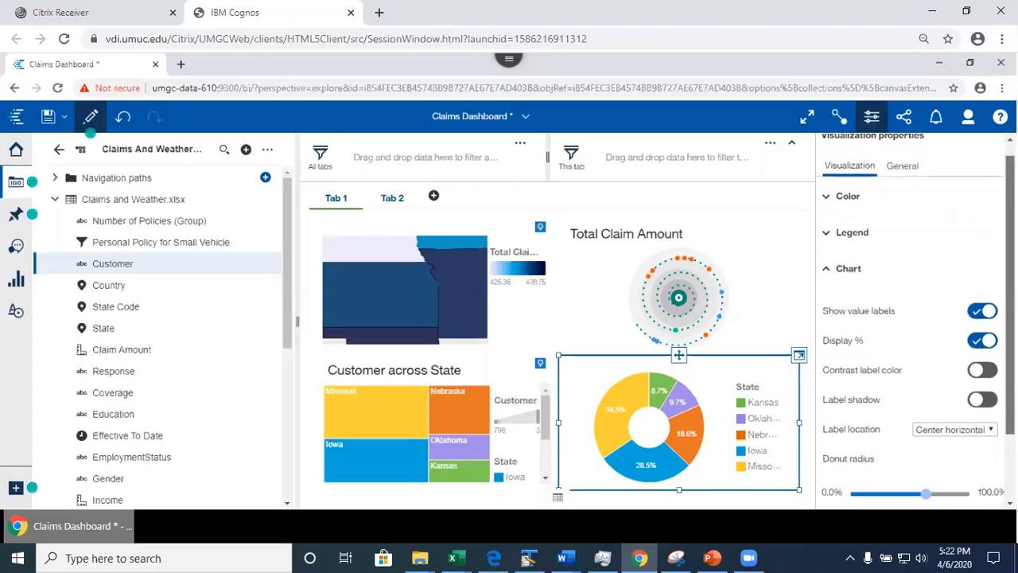
{"action": "scroll", "coordinate": [879, 350], "scroll_direction": "down", "scroll_amount": 3}
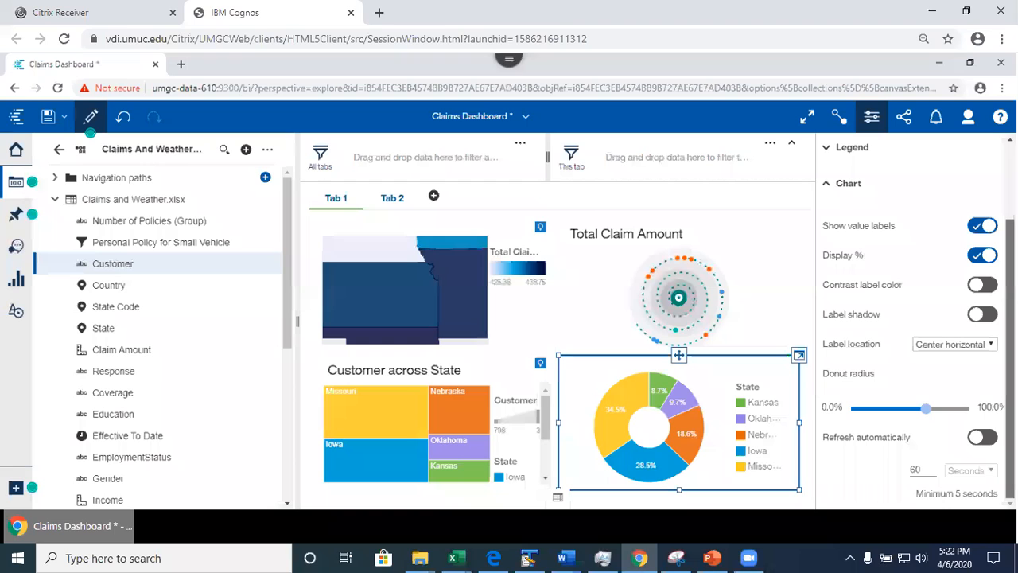
{"action": "scroll", "coordinate": [875, 318], "scroll_direction": "up", "scroll_amount": 4}
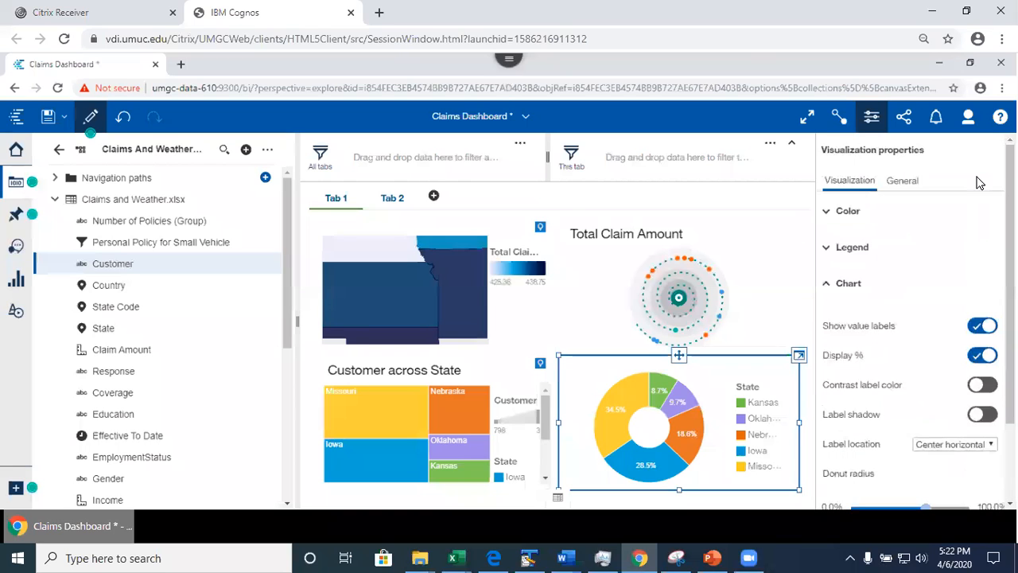
{"action": "left_click", "coordinate": [837, 249]}
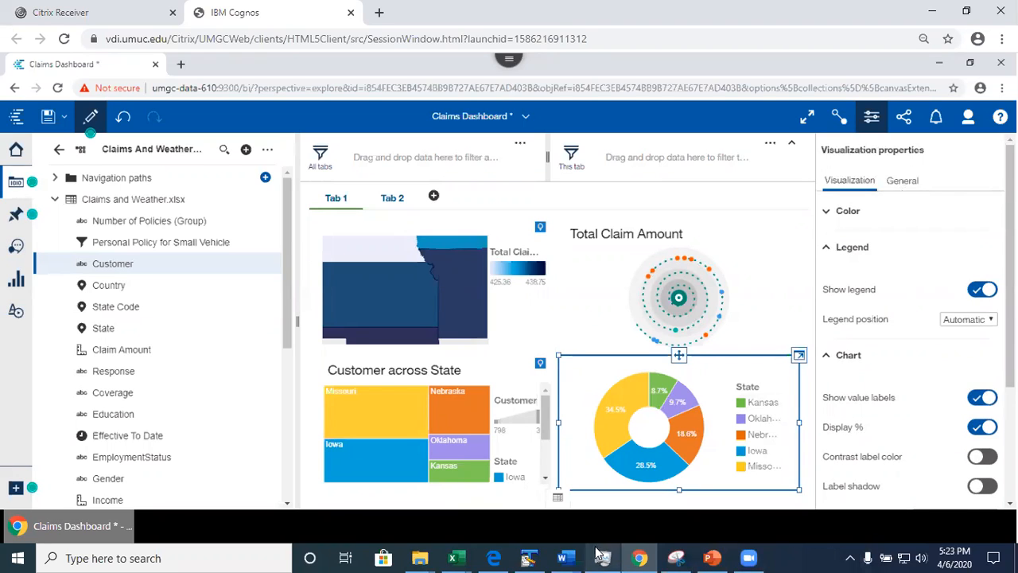
Step: Switch to the Cognos analytics Session 2 presentation in PowerPoint and review slides 10 to 15, ending on Visualization Properties
{"action": "mouse_move", "coordinate": [641, 556]}
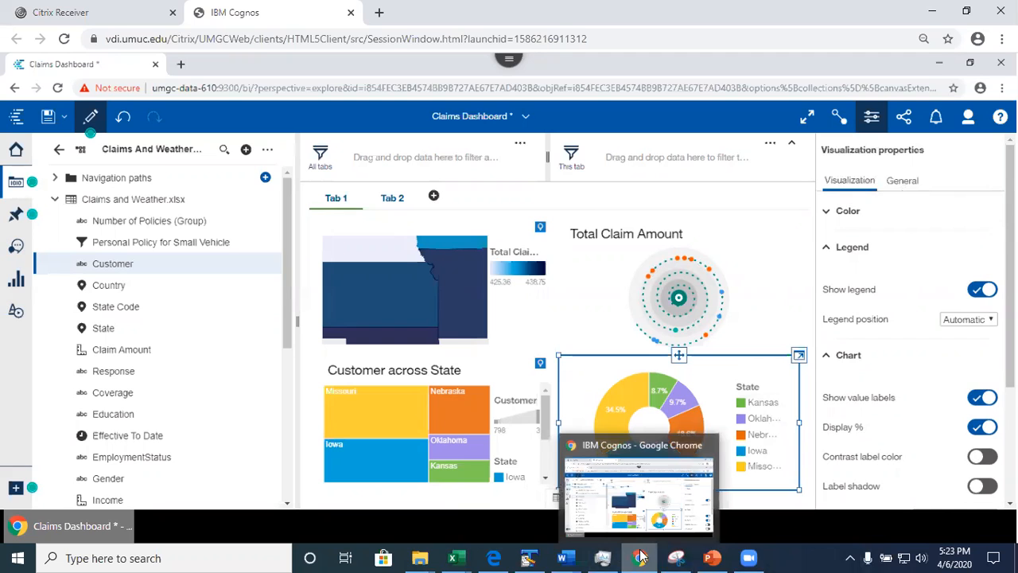
{"action": "left_click", "coordinate": [712, 558]}
{"action": "left_click", "coordinate": [28, 277]}
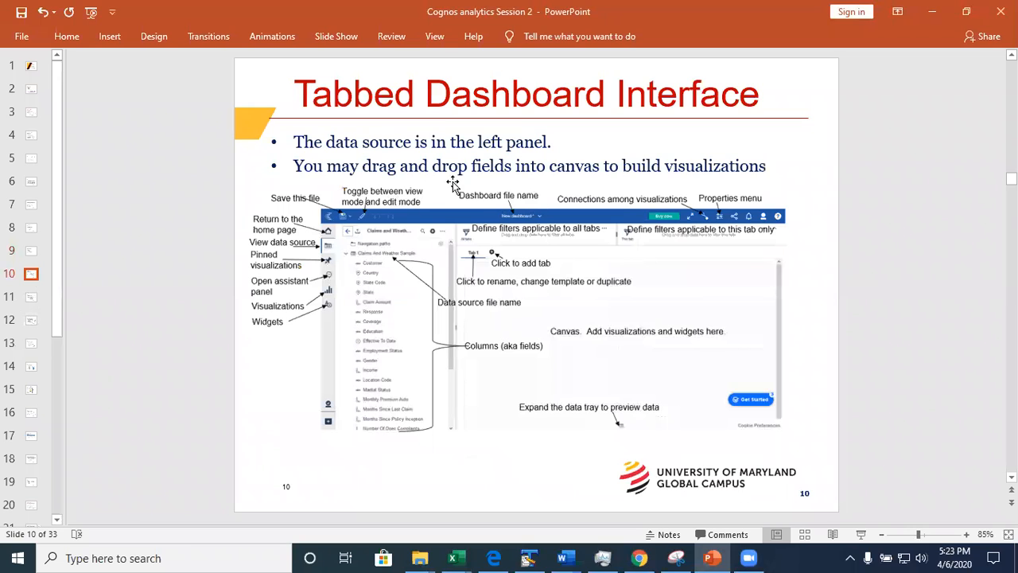
{"action": "left_click", "coordinate": [30, 297]}
{"action": "left_click", "coordinate": [31, 322]}
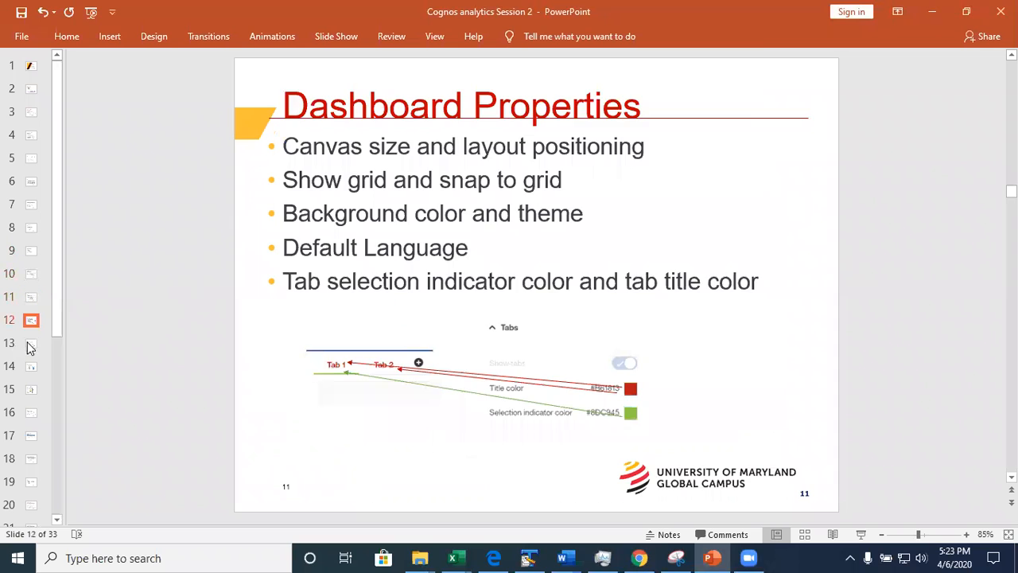
{"action": "left_click", "coordinate": [29, 344]}
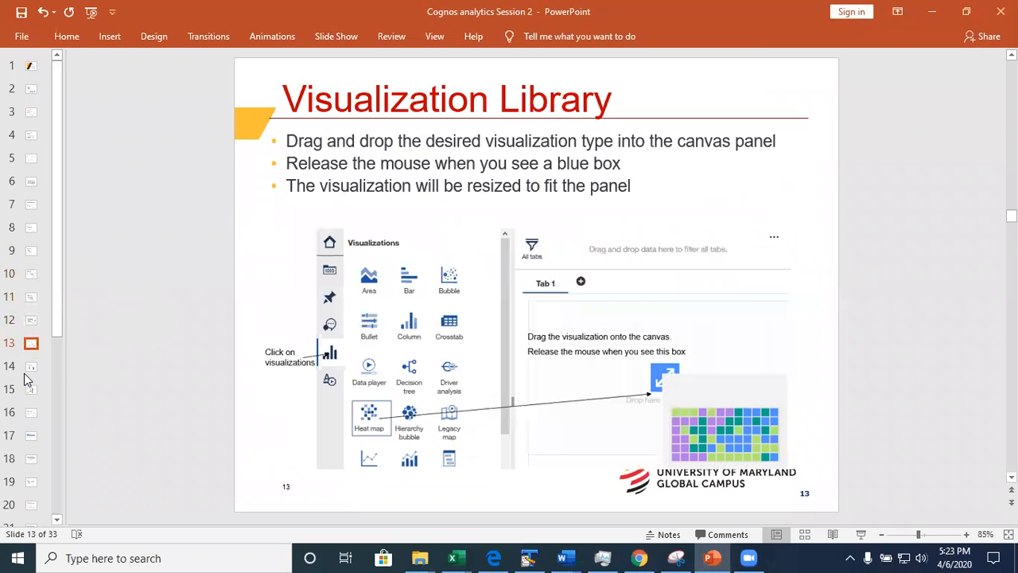
{"action": "left_click", "coordinate": [31, 370]}
{"action": "scroll", "coordinate": [60, 276], "scroll_direction": "down", "scroll_amount": 4}
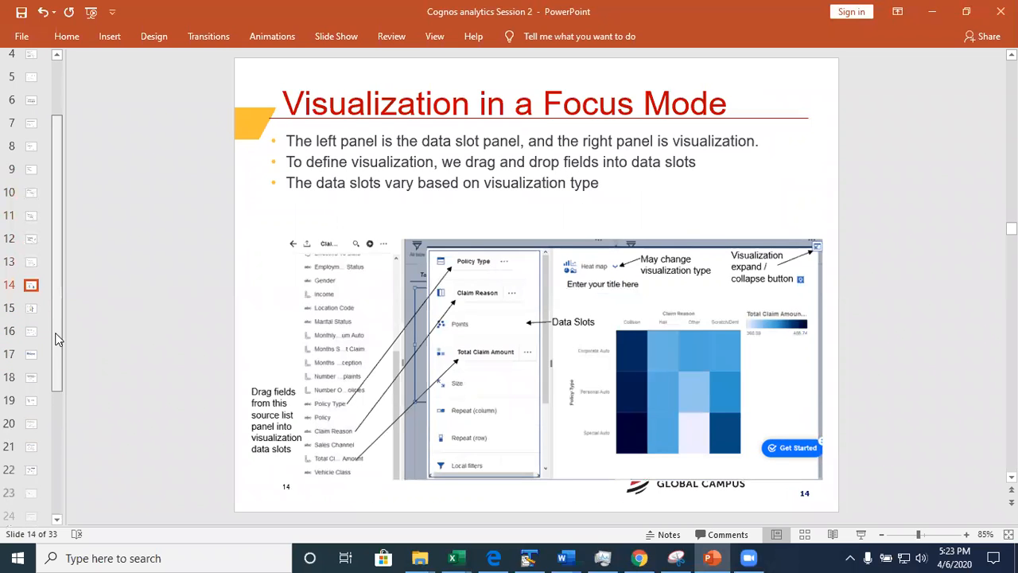
{"action": "left_click", "coordinate": [30, 294]}
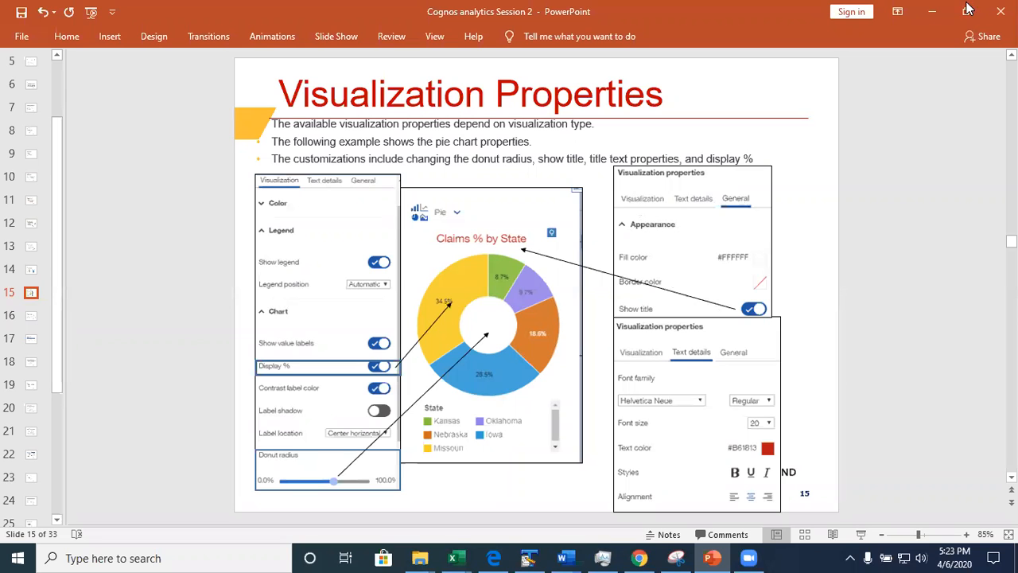
Step: Switch back to Cognos, turn on the pie chart's title and enter "Percentage of Customers" as its text
{"action": "key", "text": "alt+Tab"}
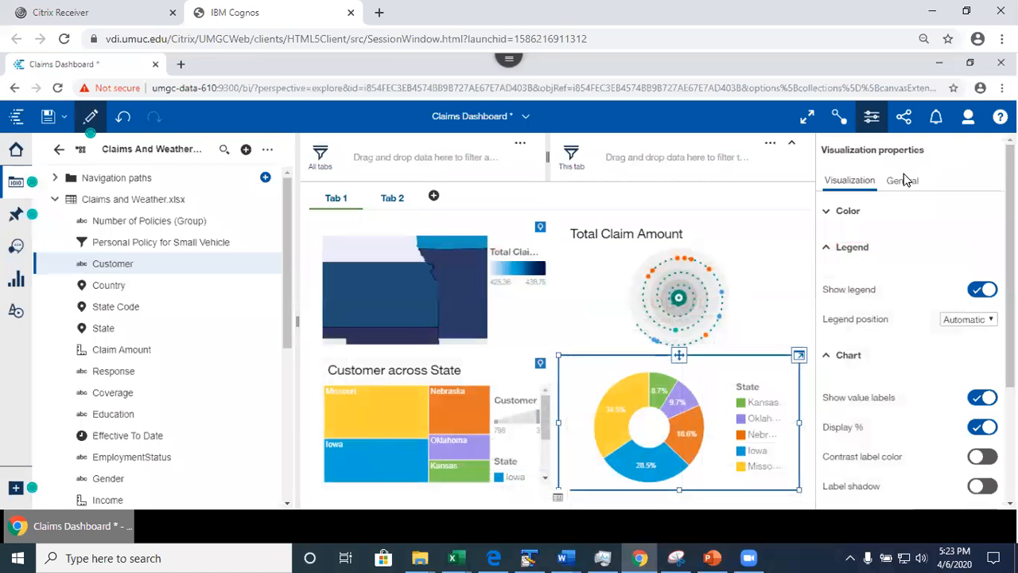
{"action": "left_click", "coordinate": [902, 180]}
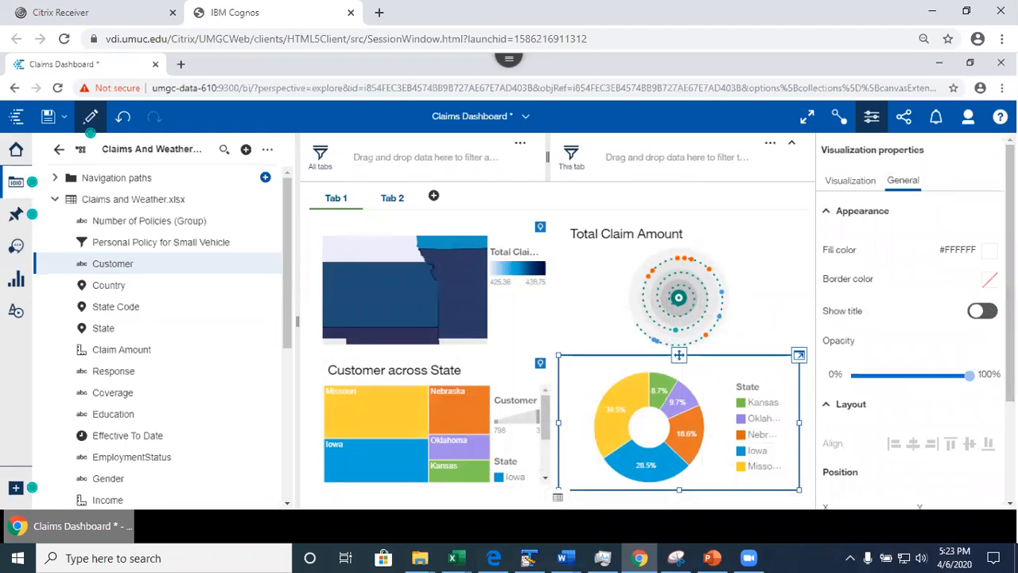
{"action": "left_click", "coordinate": [981, 312]}
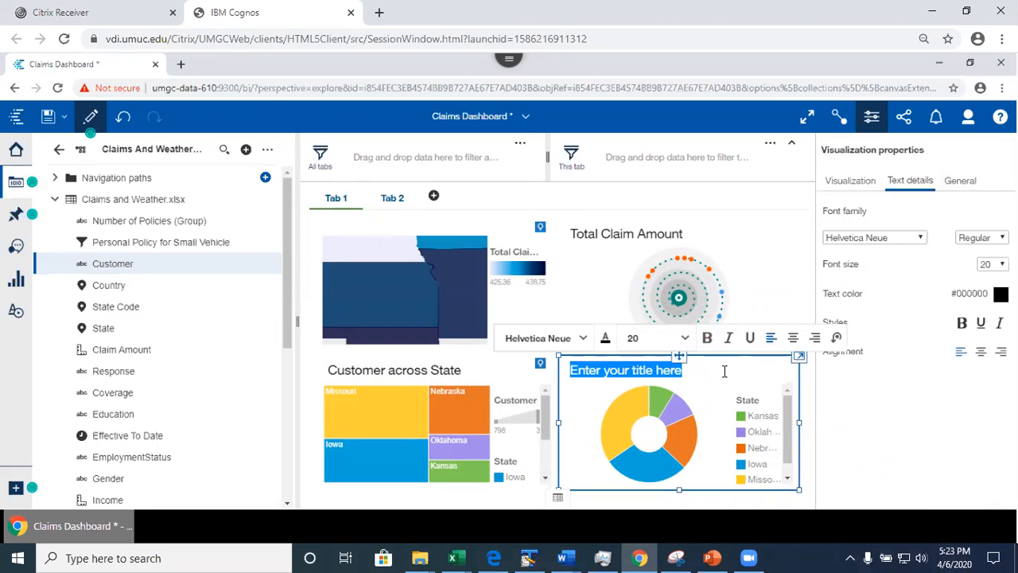
{"action": "type", "text": "P"}
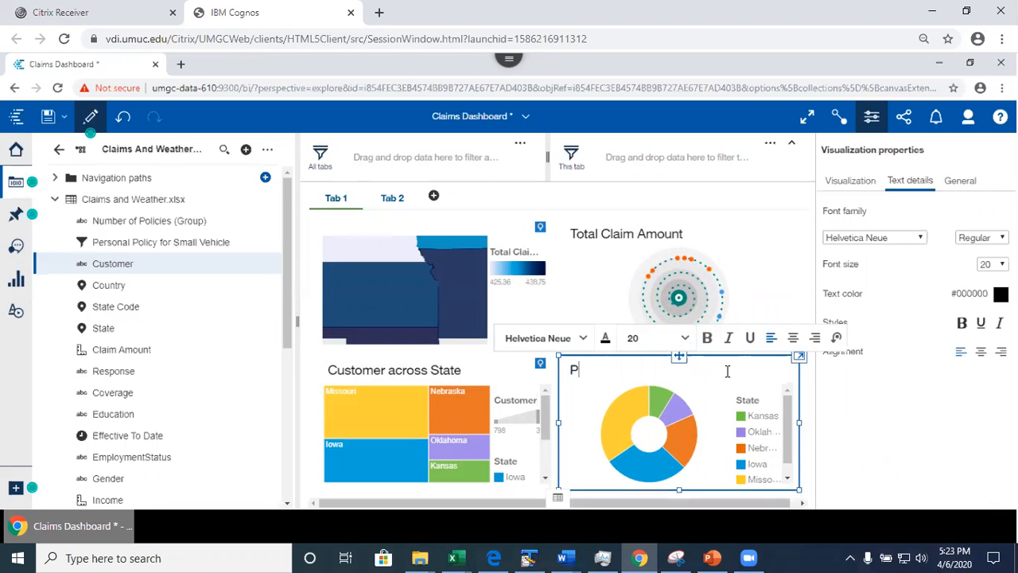
{"action": "type", "text": "ercentage o"}
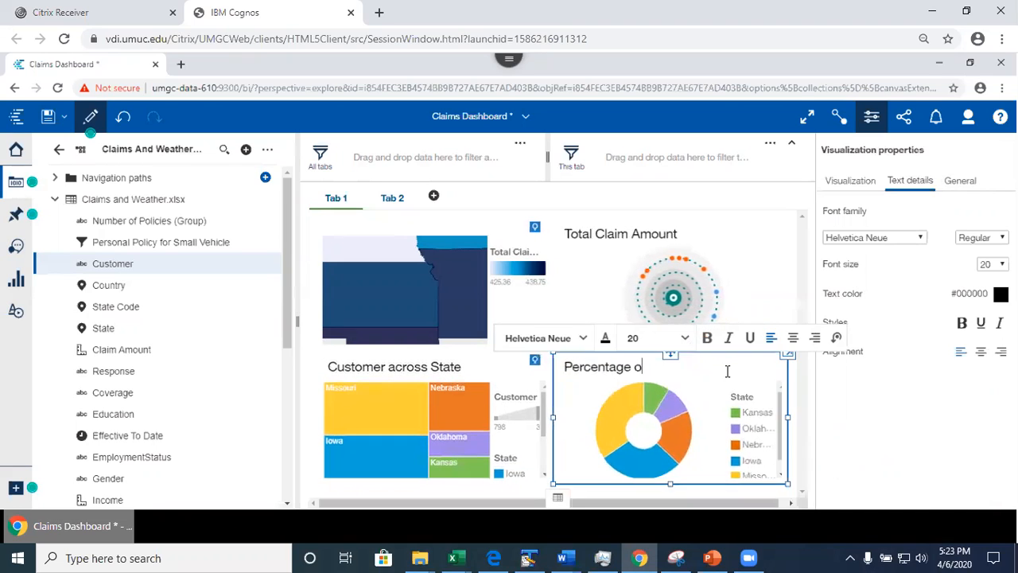
{"action": "type", "text": "f Customers"}
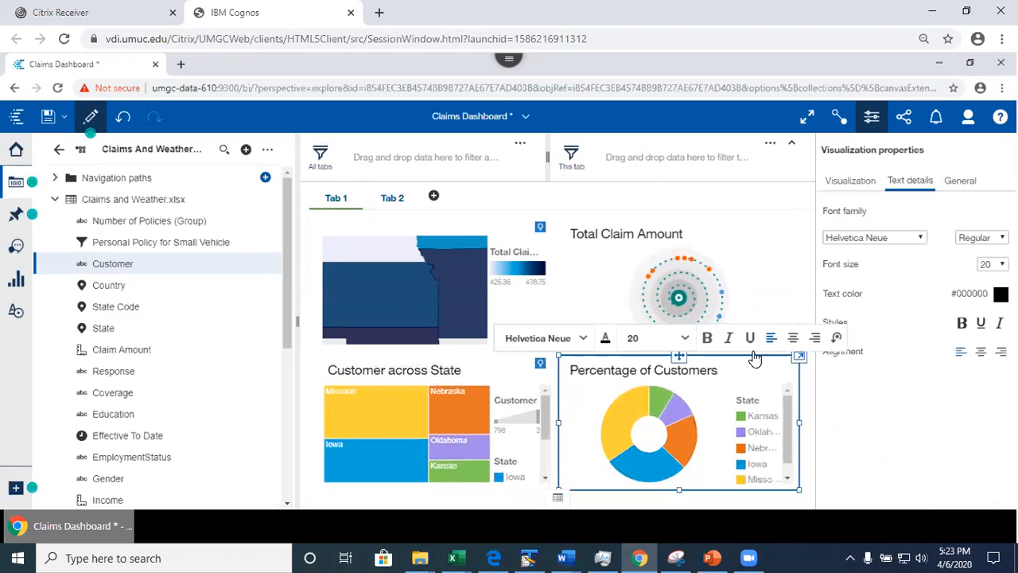
Step: Color the pie chart's "Percentage of Customers" title red (#B61813) and save the dashboard
{"action": "left_click_drag", "start_coordinate": [728, 372], "coordinate": [562, 371]}
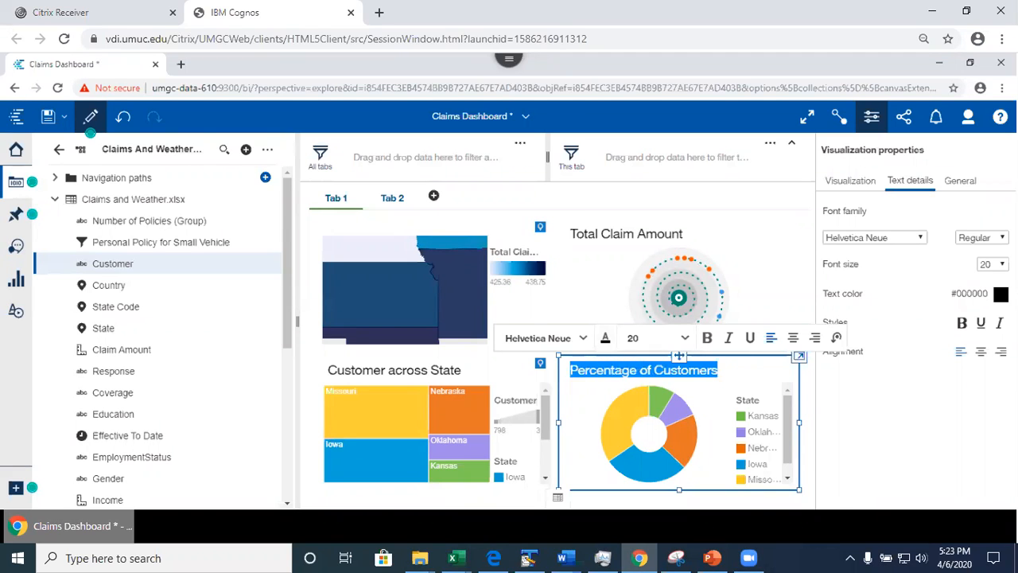
{"action": "left_click", "coordinate": [606, 341]}
{"action": "left_click", "coordinate": [648, 376]}
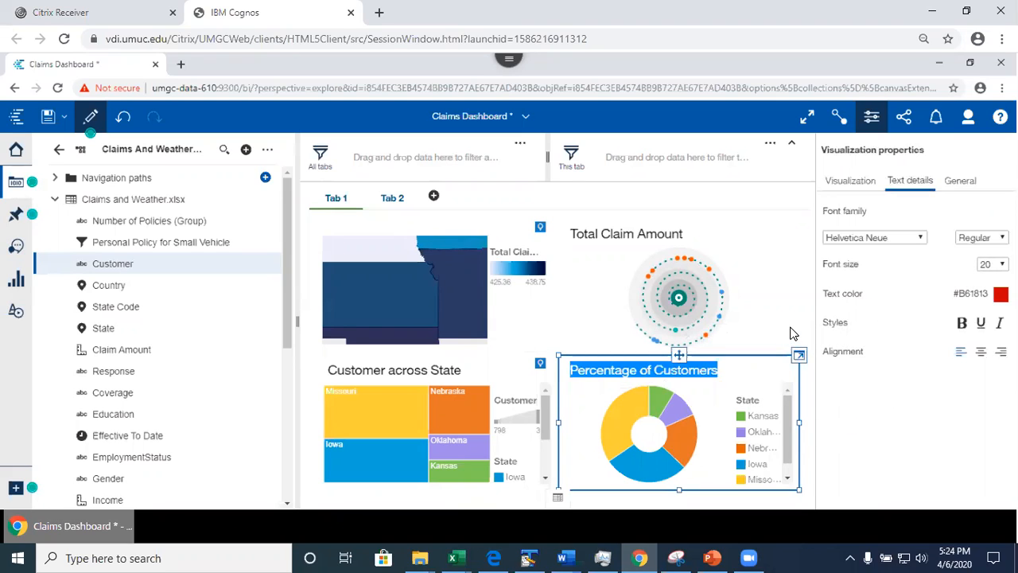
{"action": "left_click", "coordinate": [793, 333]}
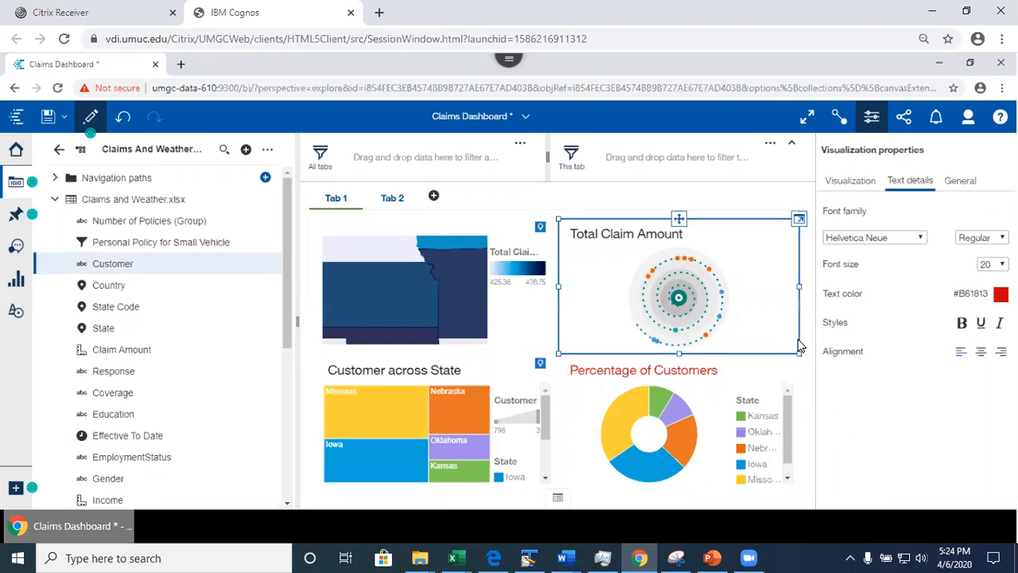
{"action": "left_click", "coordinate": [768, 380]}
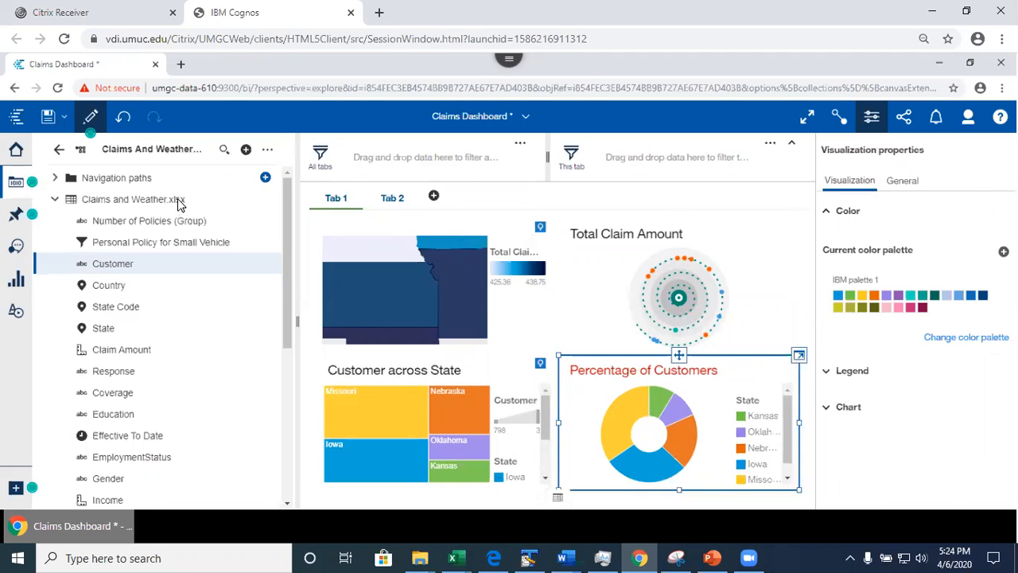
{"action": "left_click", "coordinate": [48, 116]}
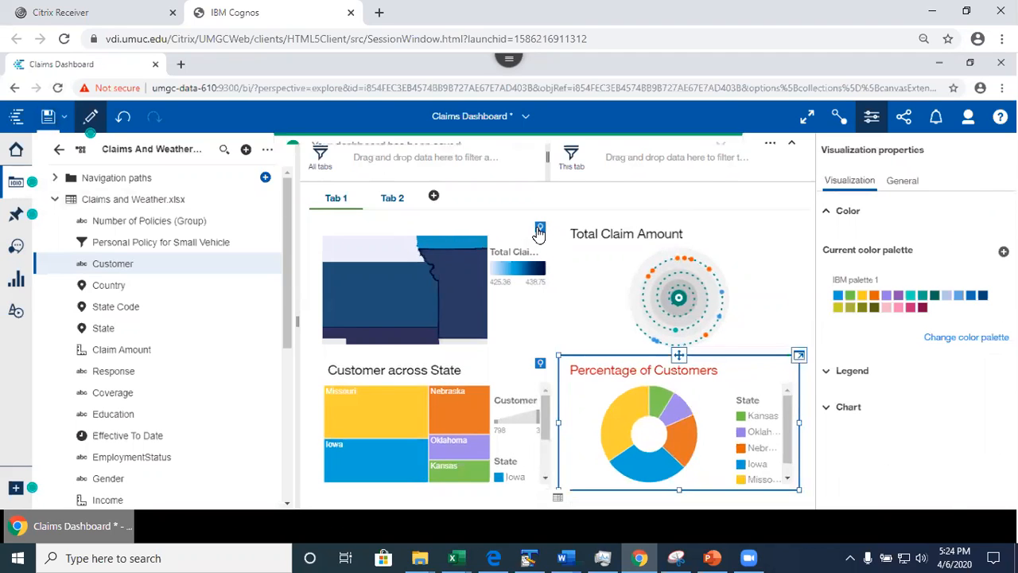
Step: On Tab 2, ask the Assistant to "show data" and examine the columns of the Claims And Weather Data Module
{"action": "left_click", "coordinate": [388, 200]}
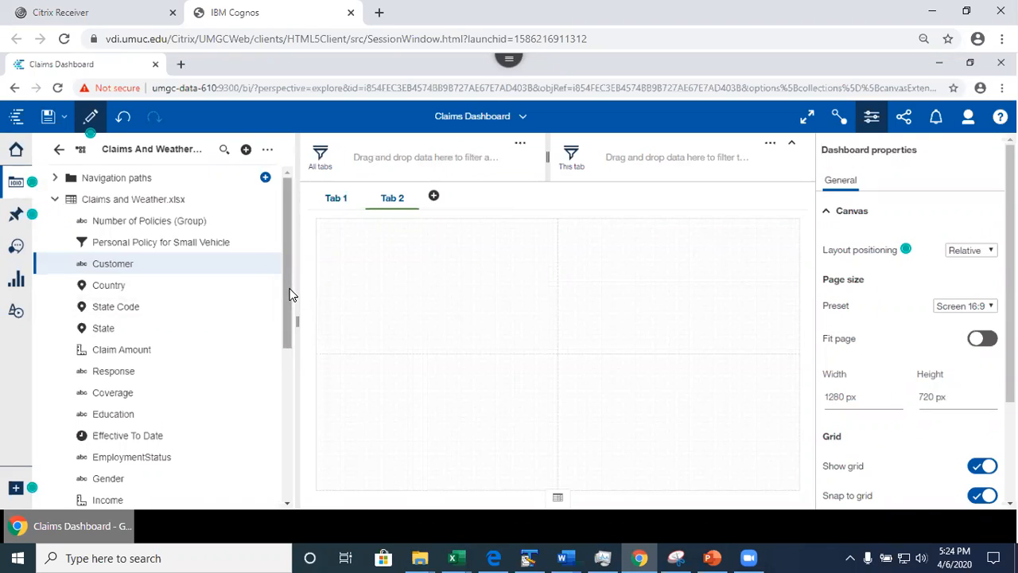
{"action": "left_click", "coordinate": [16, 247]}
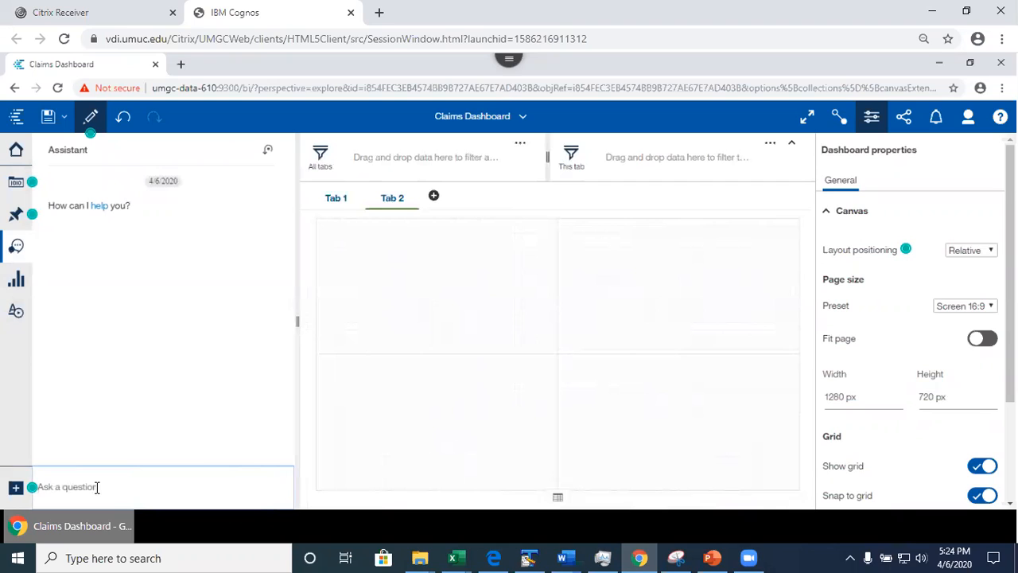
{"action": "type", "text": "show data"}
{"action": "key", "text": "Return"}
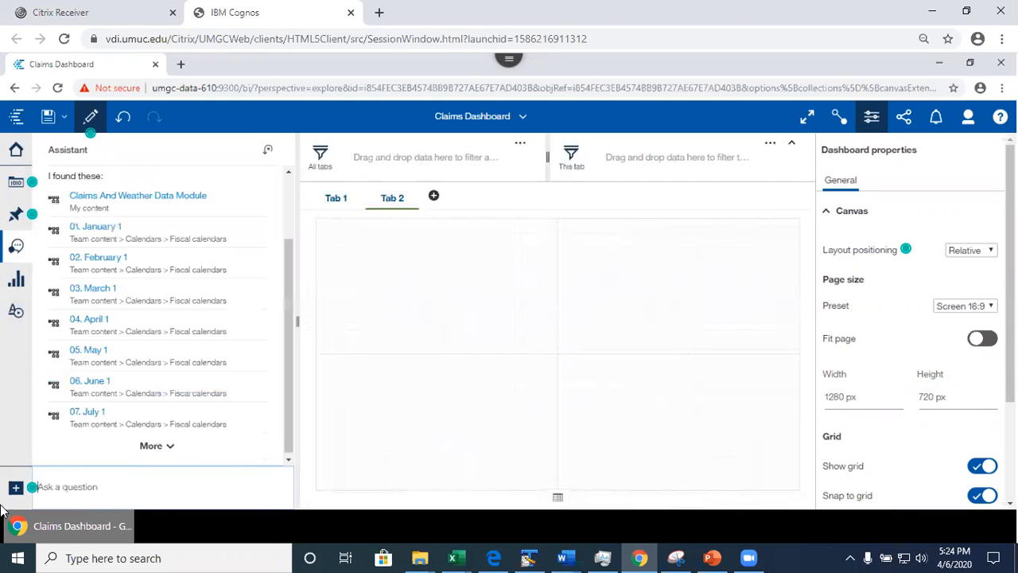
{"action": "left_click", "coordinate": [137, 199]}
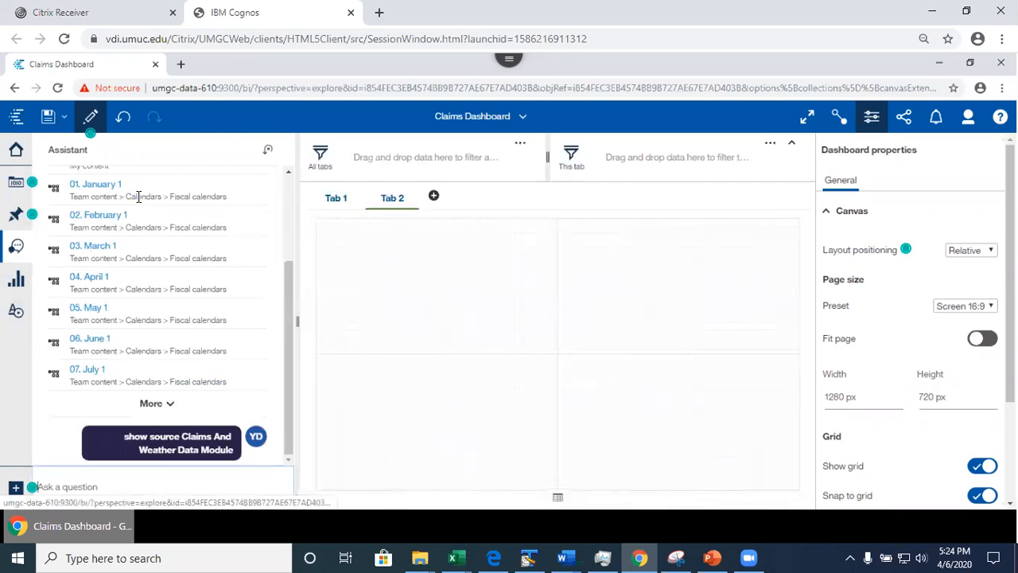
{"action": "left_click_drag", "start_coordinate": [291, 390], "coordinate": [286, 448]}
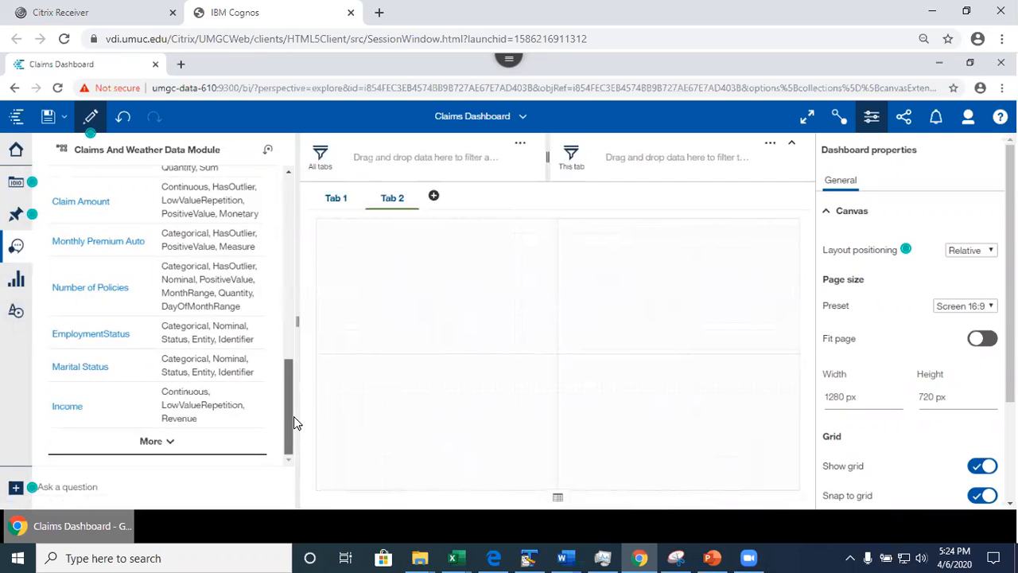
{"action": "left_click_drag", "start_coordinate": [293, 416], "coordinate": [291, 368]}
{"action": "scroll", "coordinate": [291, 368], "scroll_direction": "down", "scroll_amount": 1}
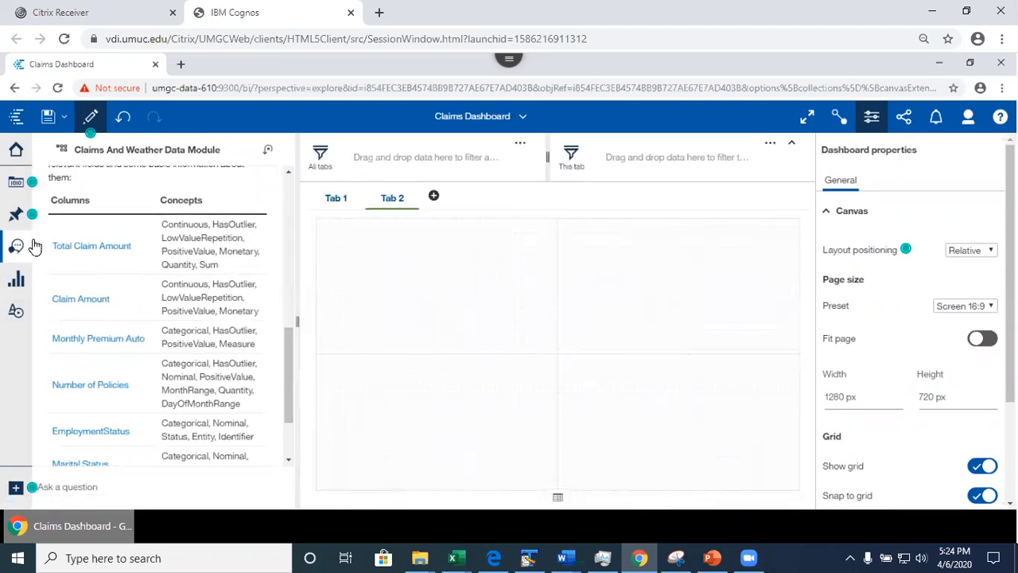
Step: Have the Assistant chart Total Claim Amount by EmploymentStatus and place the column chart in Tab 2's upper-left panel
{"action": "left_click", "coordinate": [85, 248]}
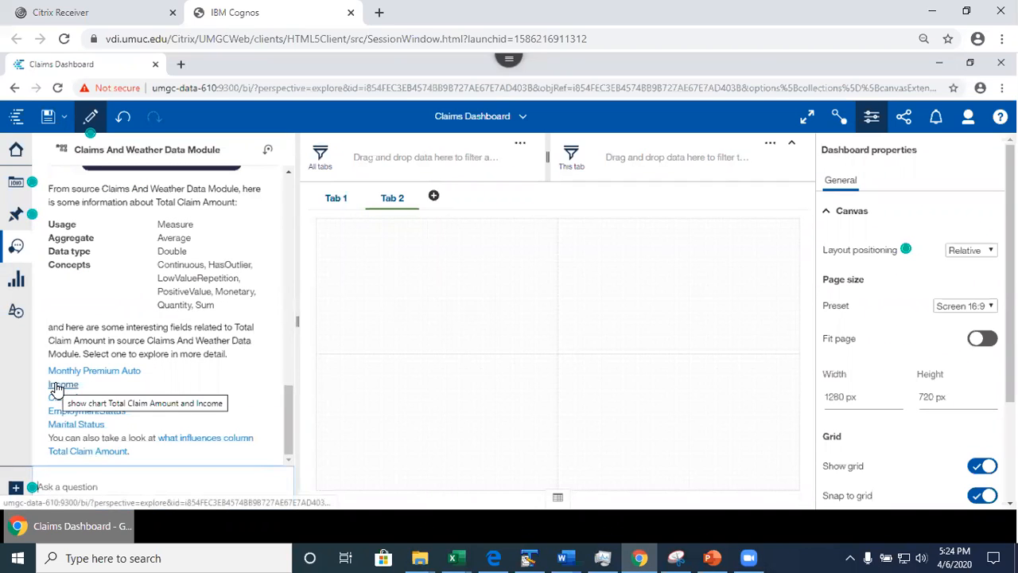
{"action": "left_click", "coordinate": [93, 412]}
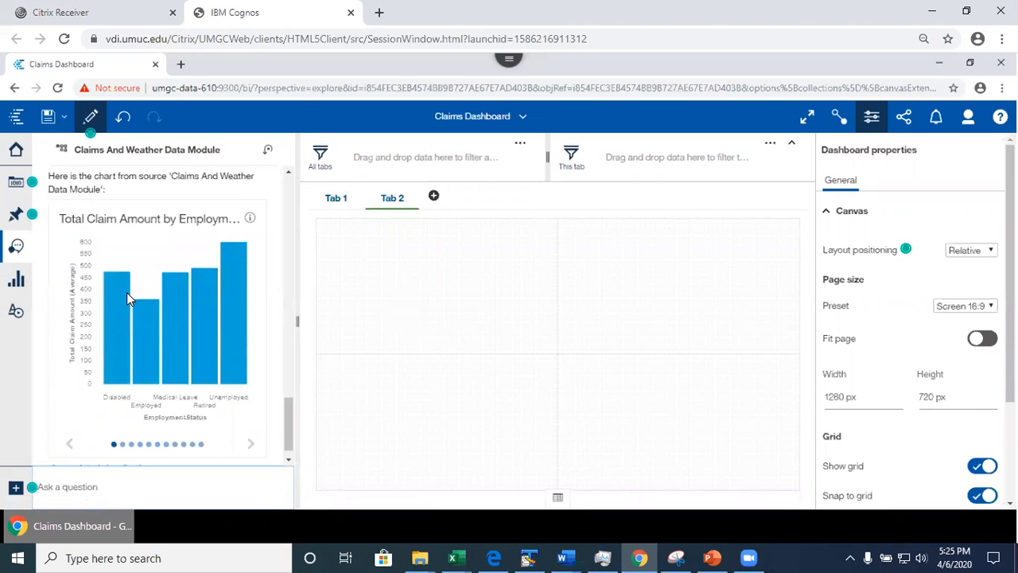
{"action": "left_click_drag", "start_coordinate": [130, 334], "coordinate": [451, 288]}
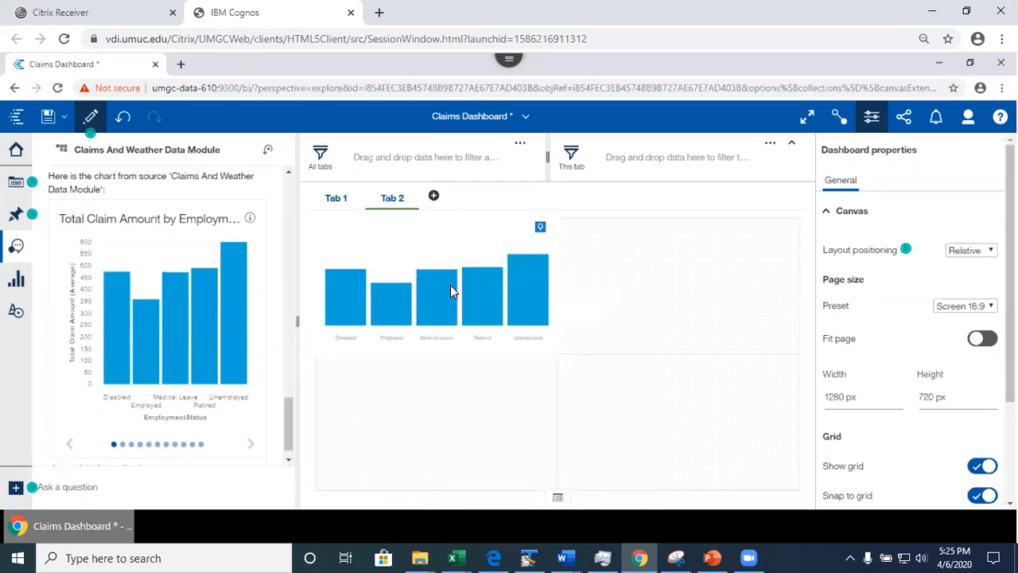
{"action": "left_click", "coordinate": [457, 418]}
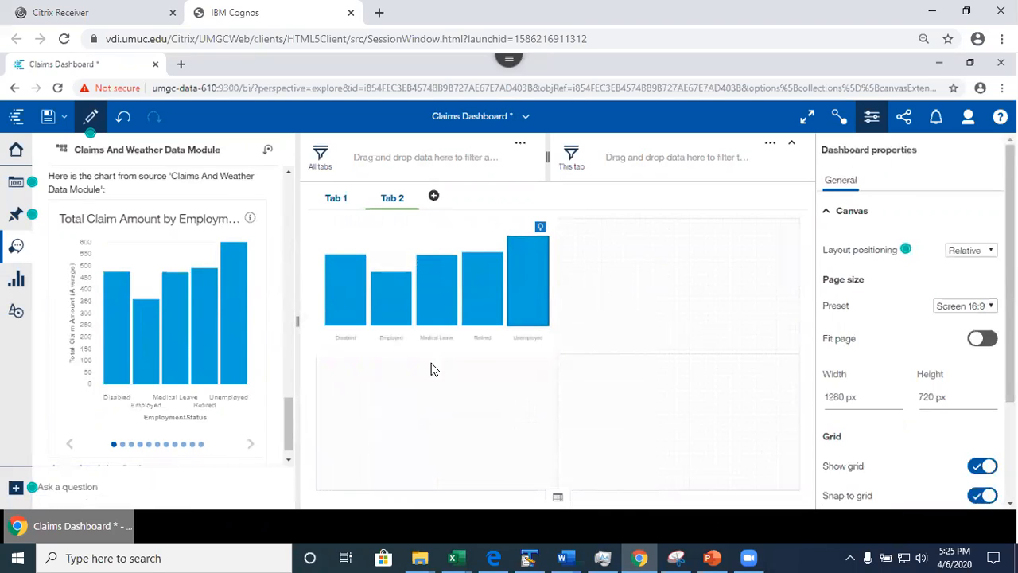
Step: Place the Assistant's radial version of the Total Claim Amount by EmploymentStatus chart in Tab 2's upper-right panel
{"action": "left_click_drag", "start_coordinate": [286, 434], "coordinate": [271, 384]}
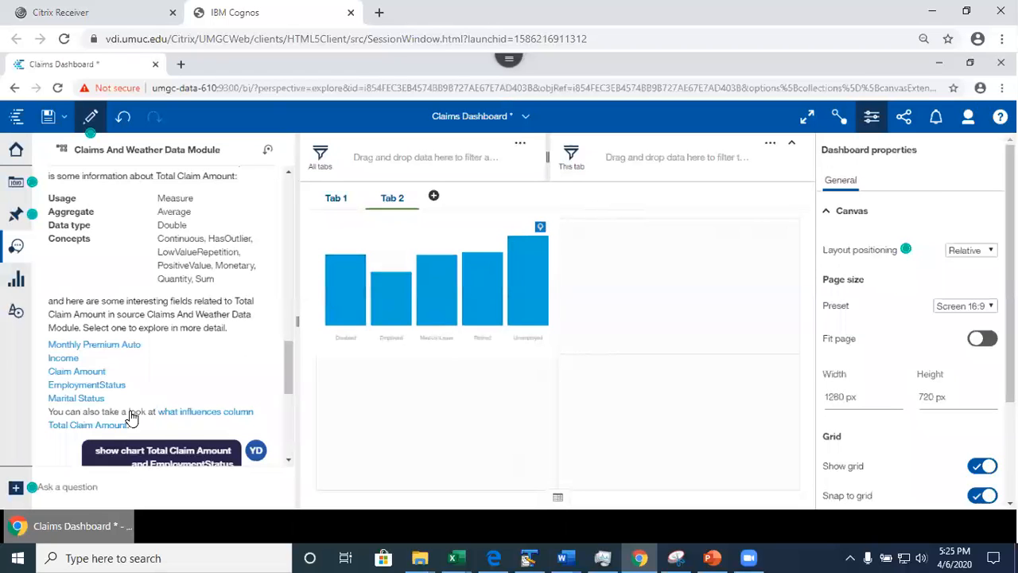
{"action": "left_click_drag", "start_coordinate": [294, 345], "coordinate": [294, 450]}
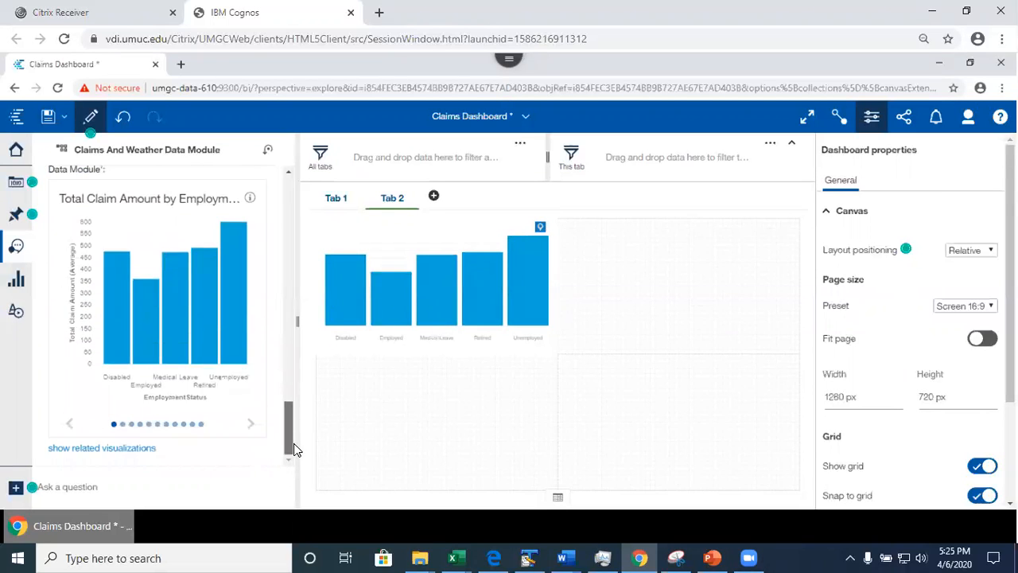
{"action": "left_click", "coordinate": [150, 426]}
{"action": "left_click_drag", "start_coordinate": [129, 319], "coordinate": [682, 294]}
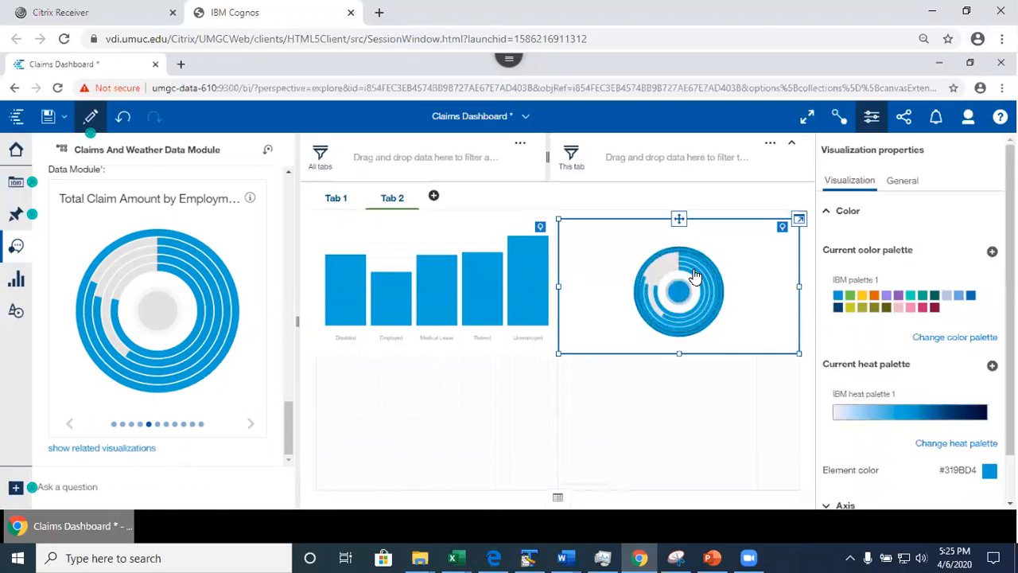
Step: Replace EmploymentStatus with State as the Bars field of the radial chart
{"action": "left_click", "coordinate": [799, 219]}
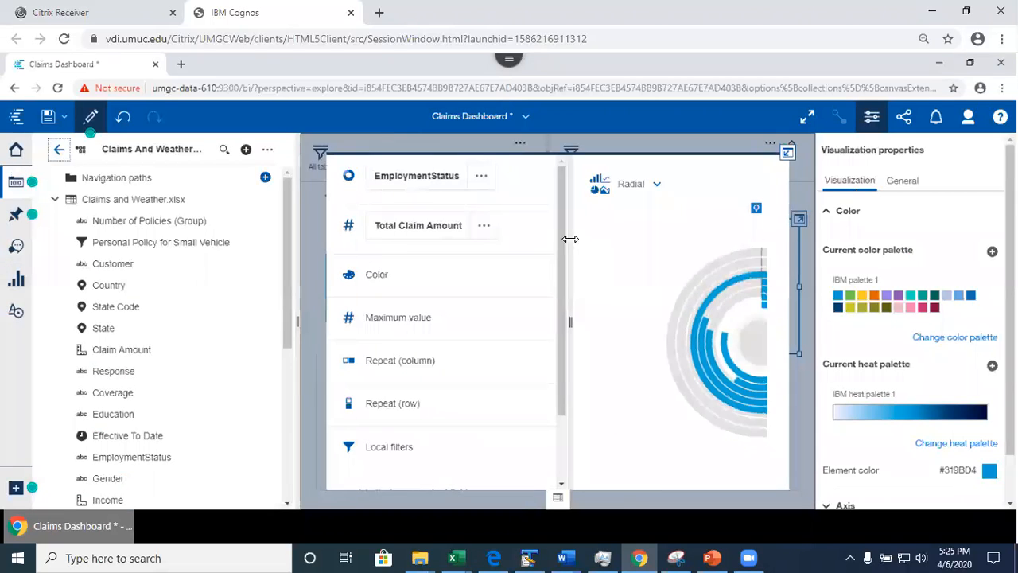
{"action": "left_click", "coordinate": [482, 183]}
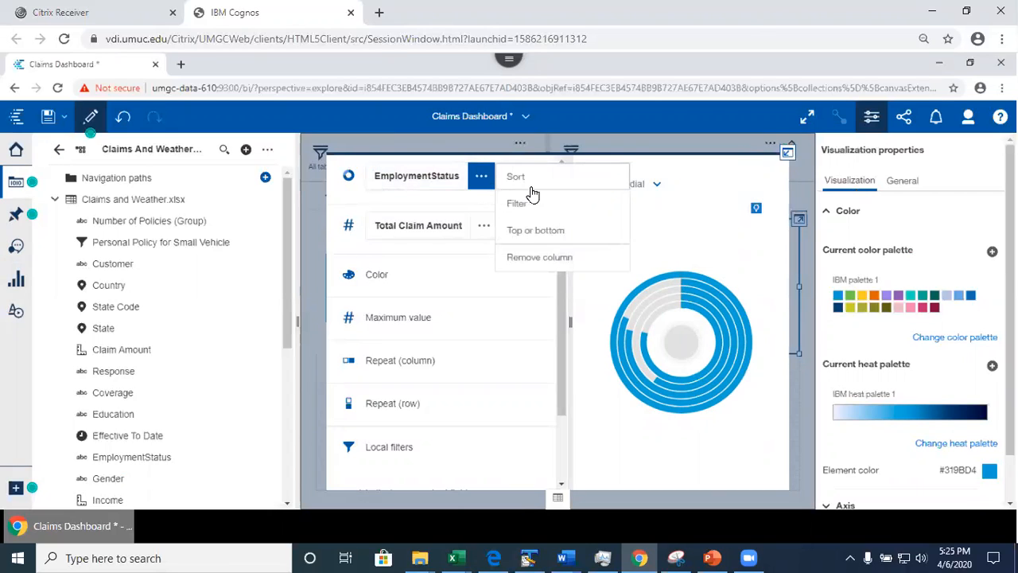
{"action": "left_click", "coordinate": [529, 259]}
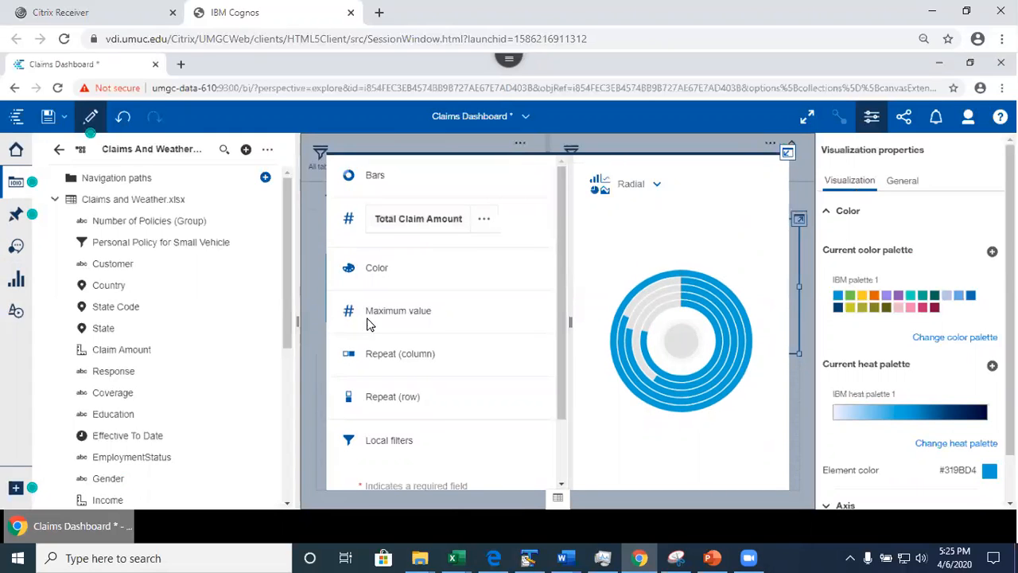
{"action": "left_click", "coordinate": [103, 327]}
{"action": "left_click_drag", "start_coordinate": [326, 233], "coordinate": [417, 182]}
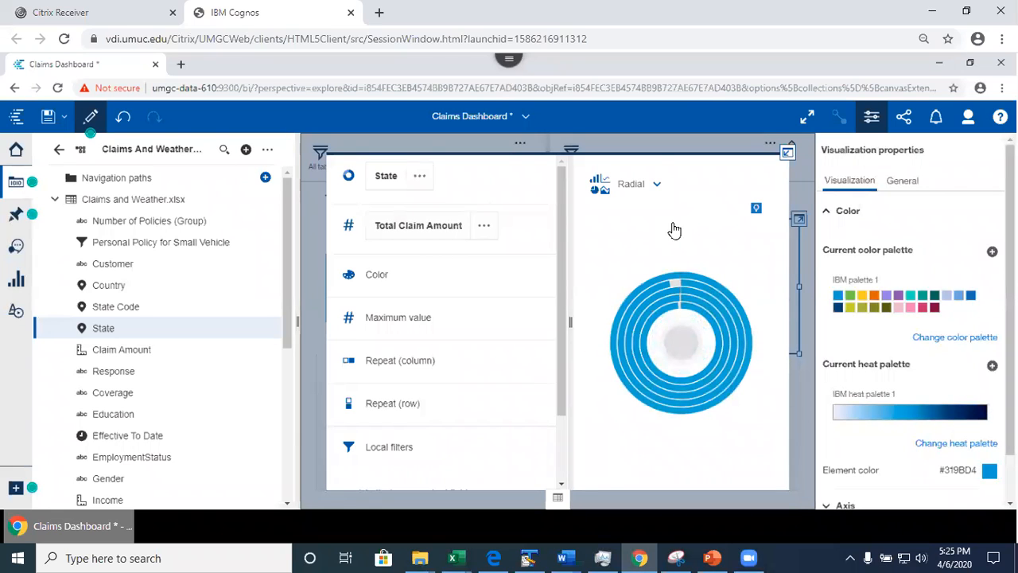
{"action": "left_click", "coordinate": [788, 151]}
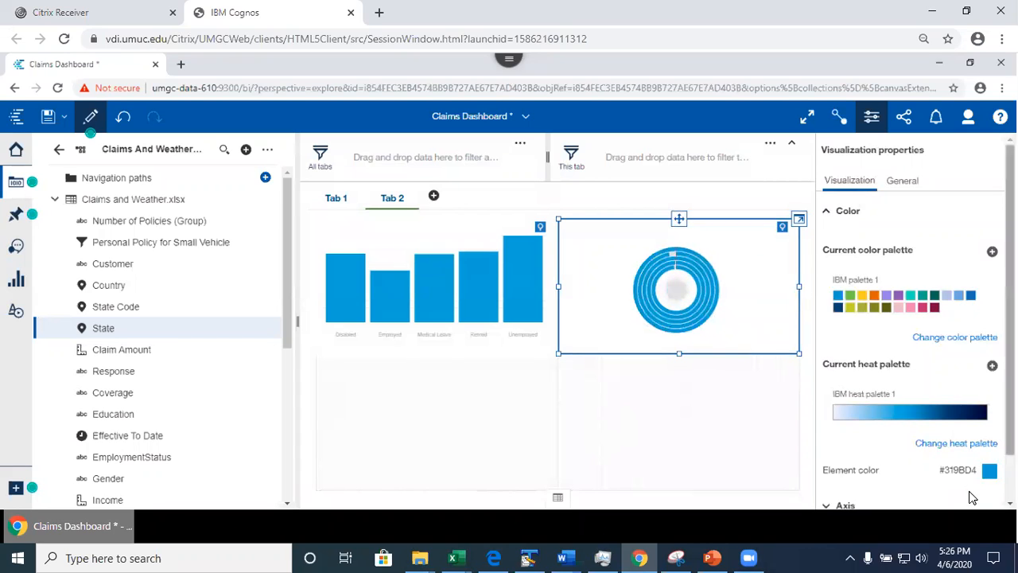
Step: Set the radial chart's element color to purple (#9380E8) and save the dashboard
{"action": "scroll", "coordinate": [914, 322], "scroll_direction": "down", "scroll_amount": 1}
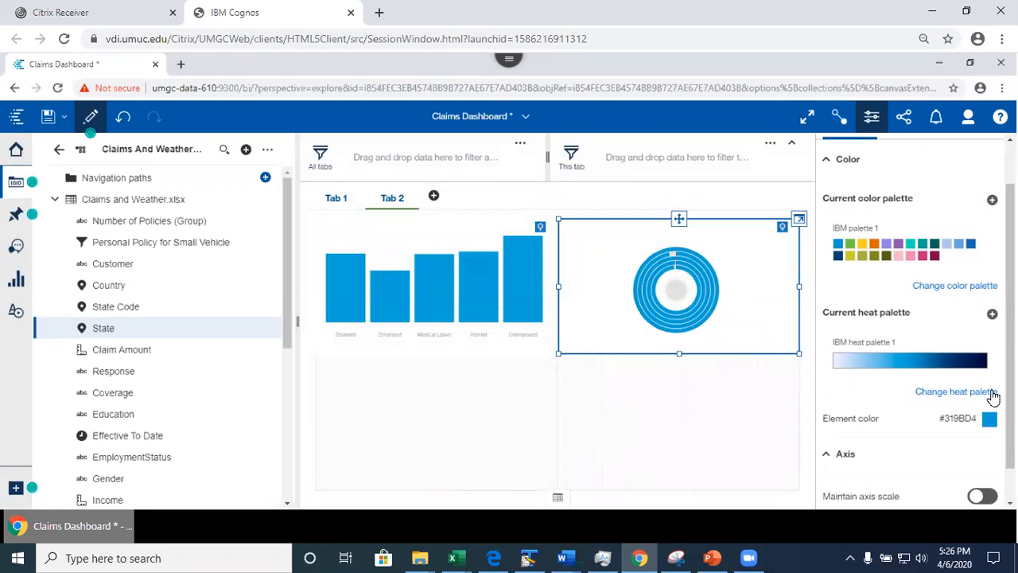
{"action": "left_click", "coordinate": [990, 421]}
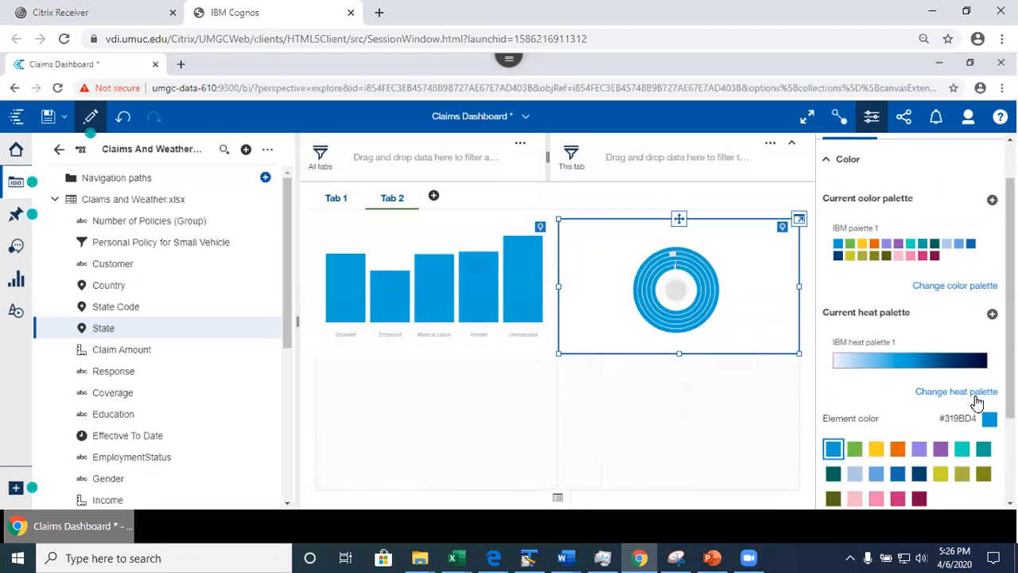
{"action": "left_click", "coordinate": [918, 450]}
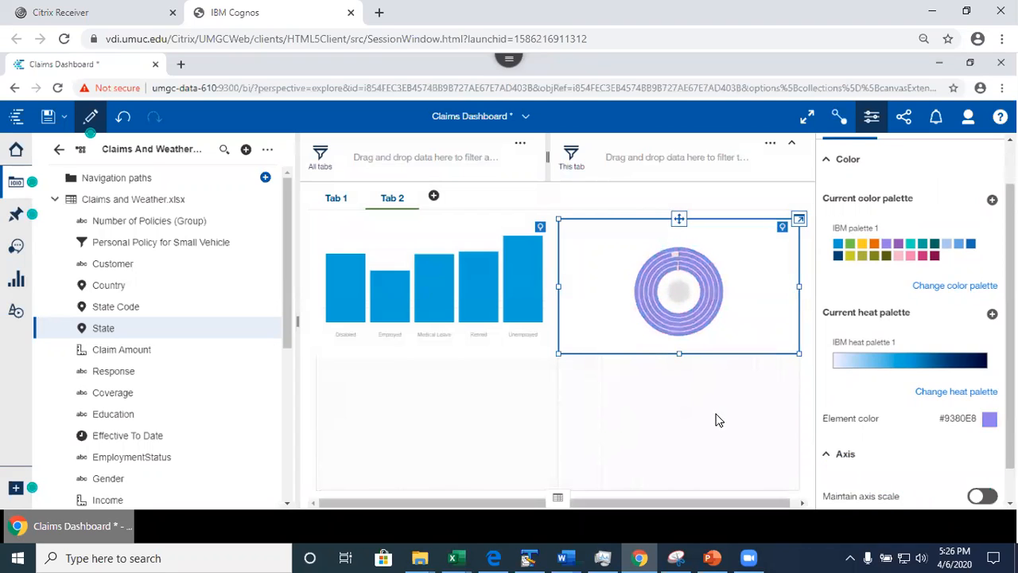
{"action": "left_click", "coordinate": [627, 428]}
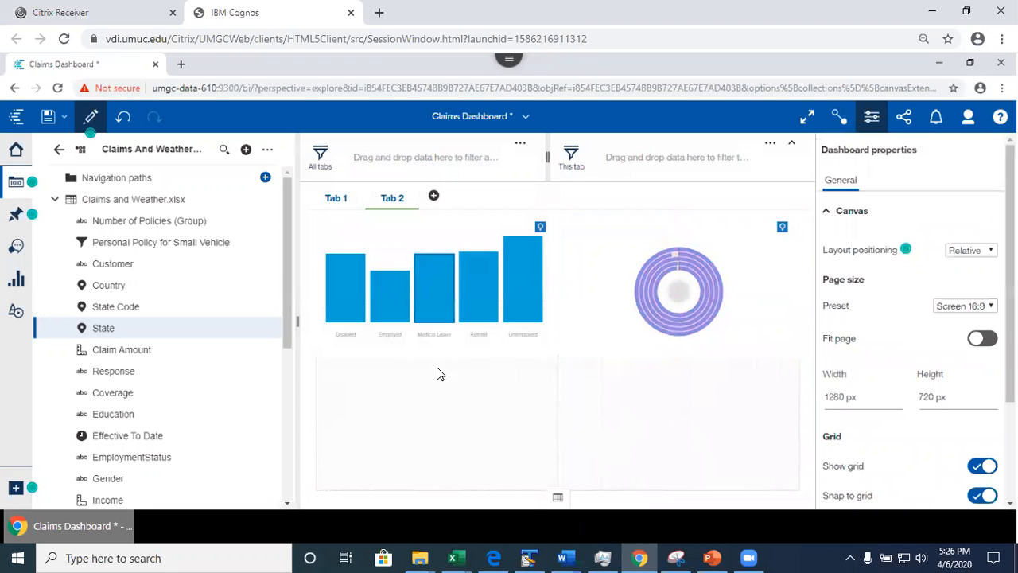
{"action": "left_click", "coordinate": [47, 117]}
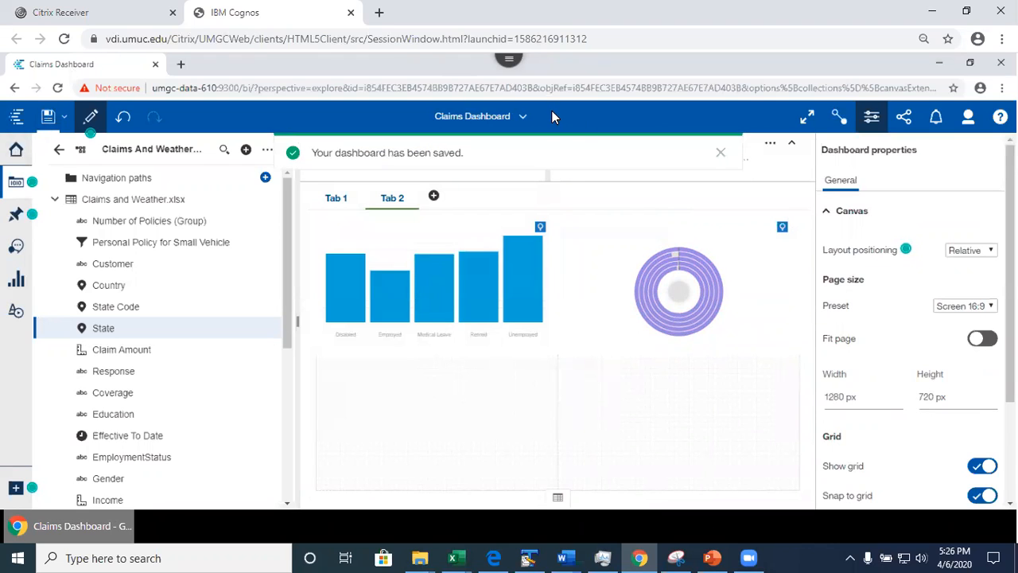
Step: On Tab 1, select Kansas and then Missouri in the claims map to filter the connected charts
{"action": "left_click", "coordinate": [336, 201]}
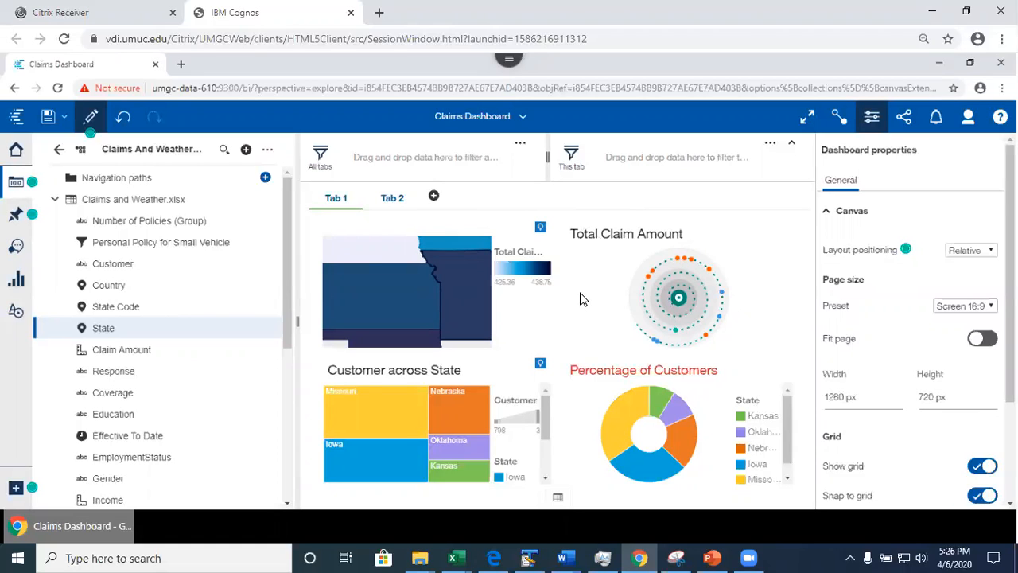
{"action": "left_click", "coordinate": [366, 303]}
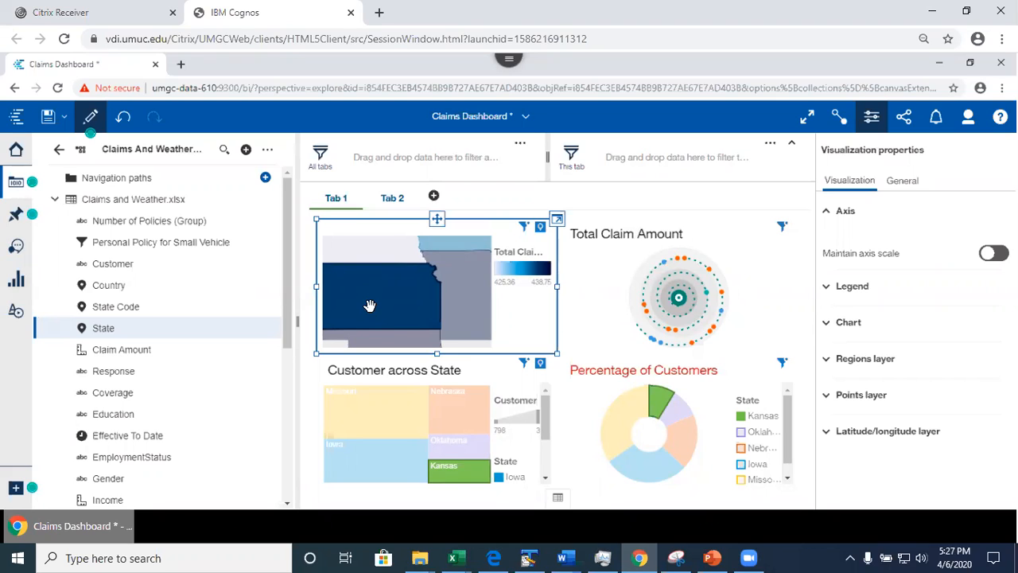
{"action": "left_click", "coordinate": [471, 278]}
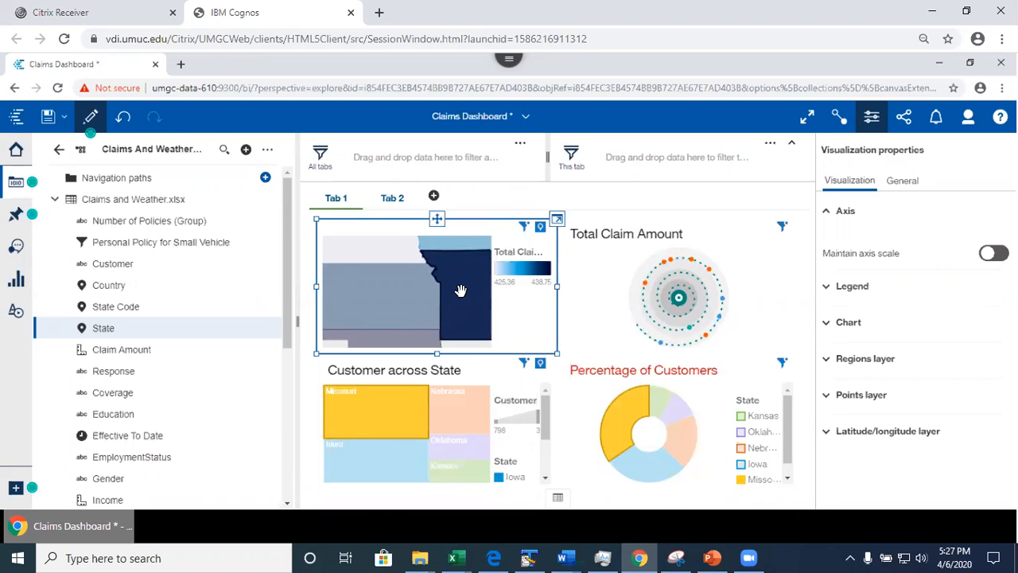
{"action": "mouse_move", "coordinate": [463, 282]}
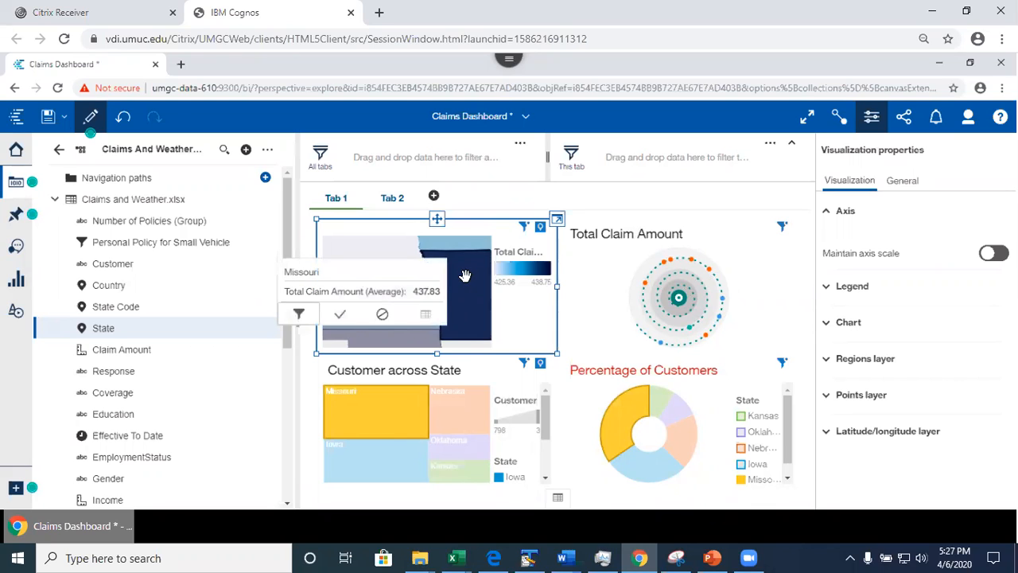
{"action": "left_click", "coordinate": [575, 345]}
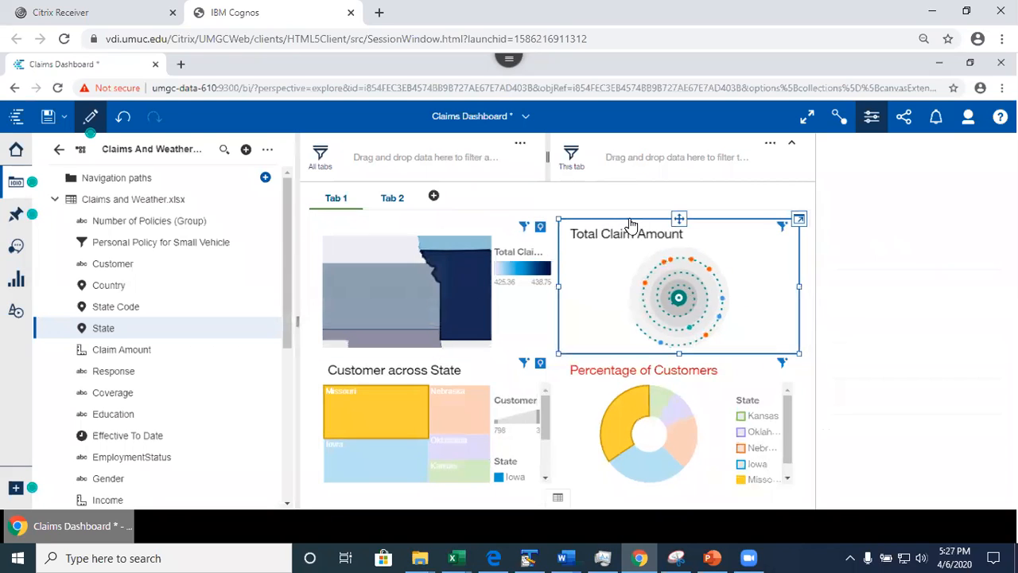
{"action": "left_click", "coordinate": [455, 278]}
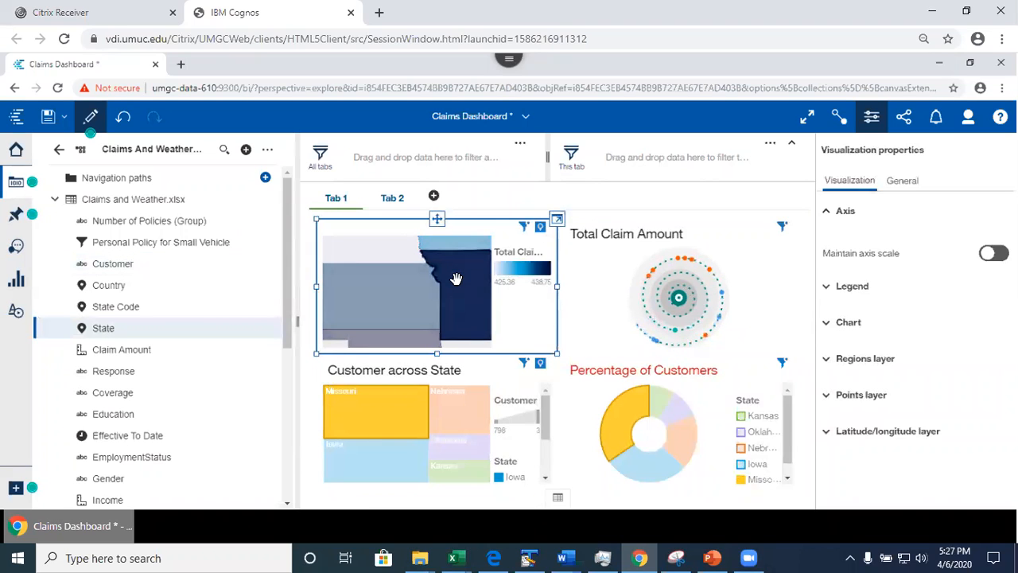
Step: Move the claims map out of connection group 1 into connection group 2, separate from the other Tab 1 charts
{"action": "left_click", "coordinate": [839, 118]}
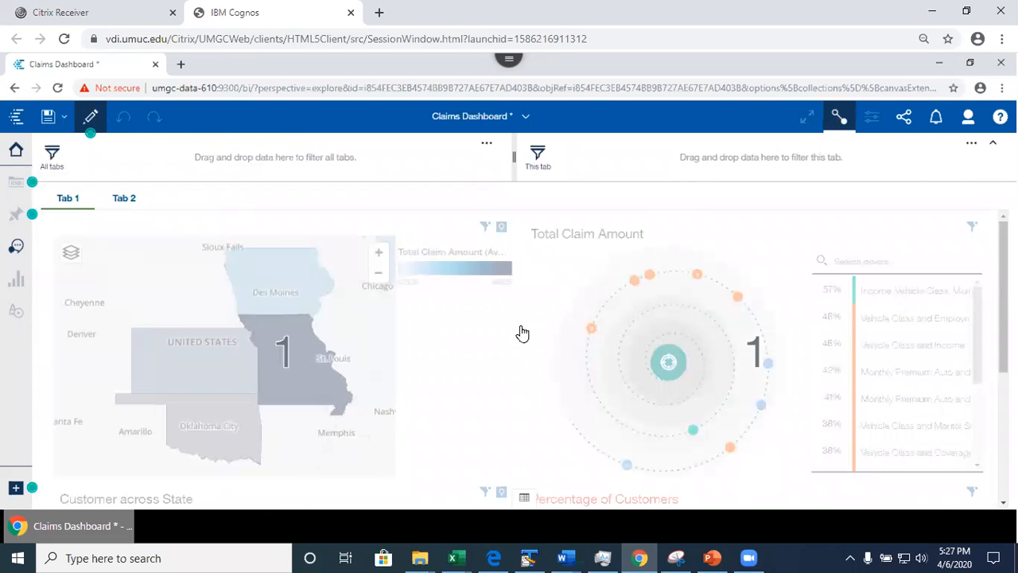
{"action": "scroll", "coordinate": [1002, 318], "scroll_direction": "down", "scroll_amount": 2}
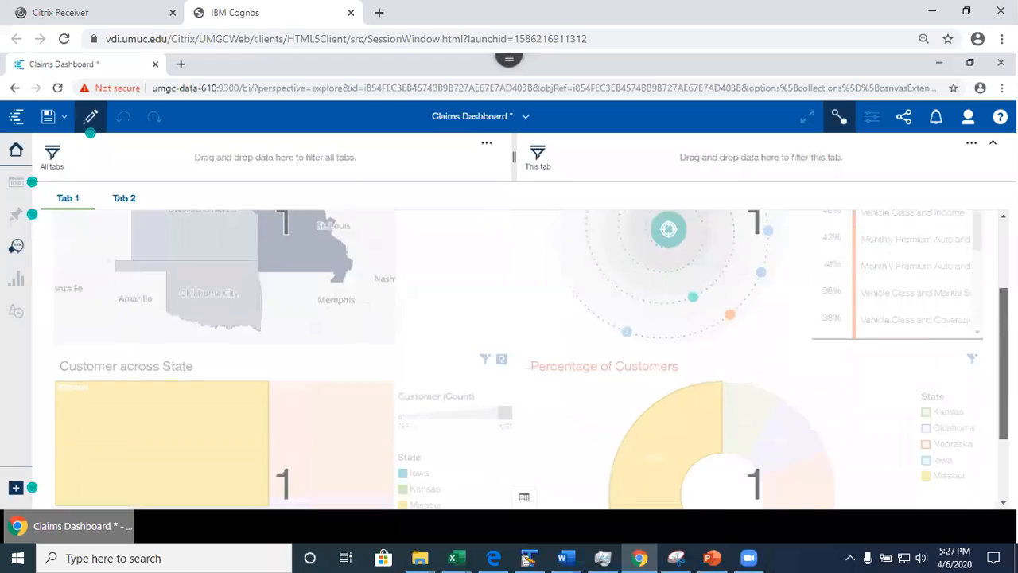
{"action": "scroll", "coordinate": [625, 291], "scroll_direction": "down", "scroll_amount": 2}
{"action": "scroll", "coordinate": [625, 291], "scroll_direction": "up", "scroll_amount": 3}
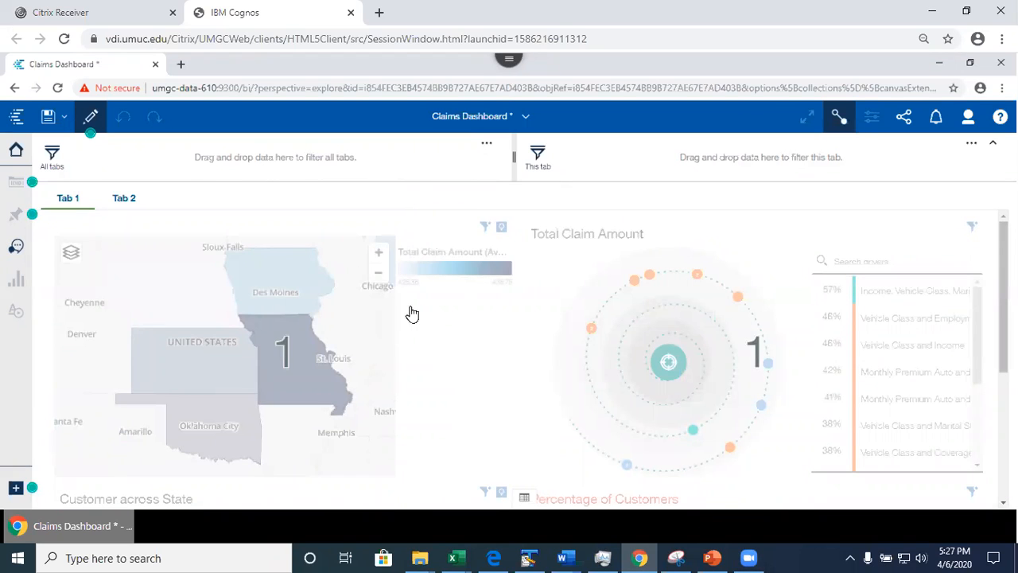
{"action": "left_click", "coordinate": [360, 320]}
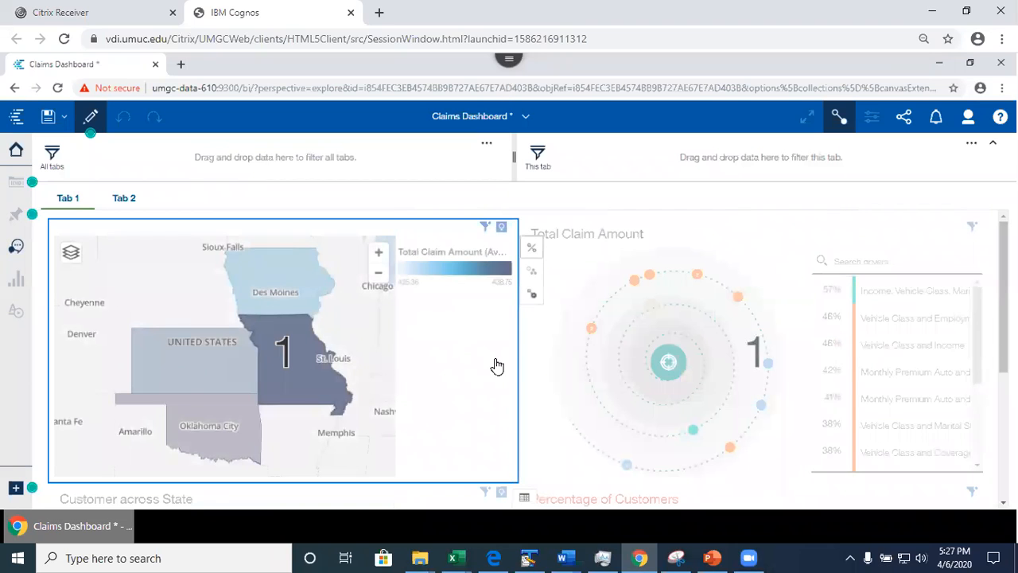
{"action": "left_click", "coordinate": [532, 296]}
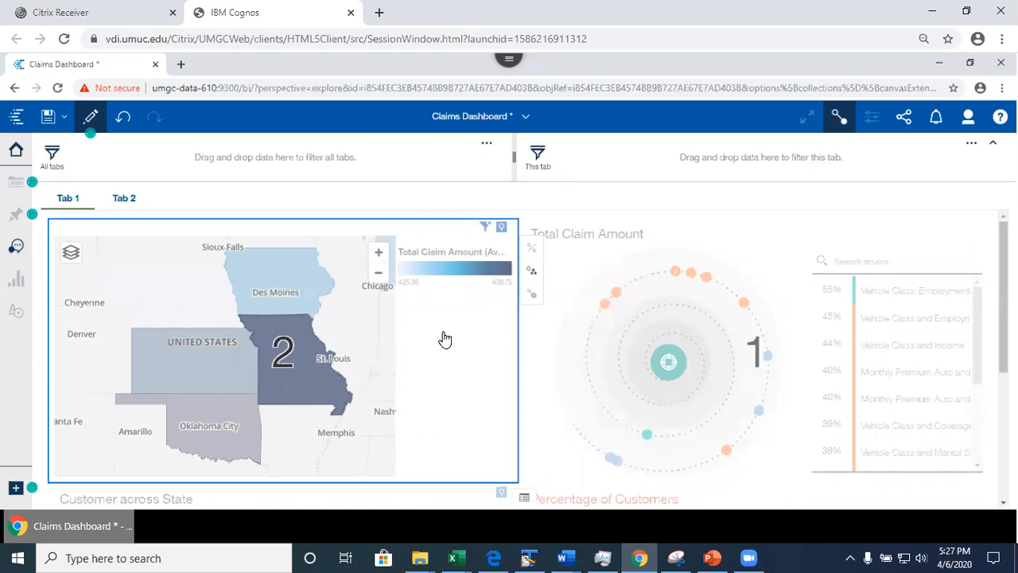
{"action": "left_click", "coordinate": [839, 117]}
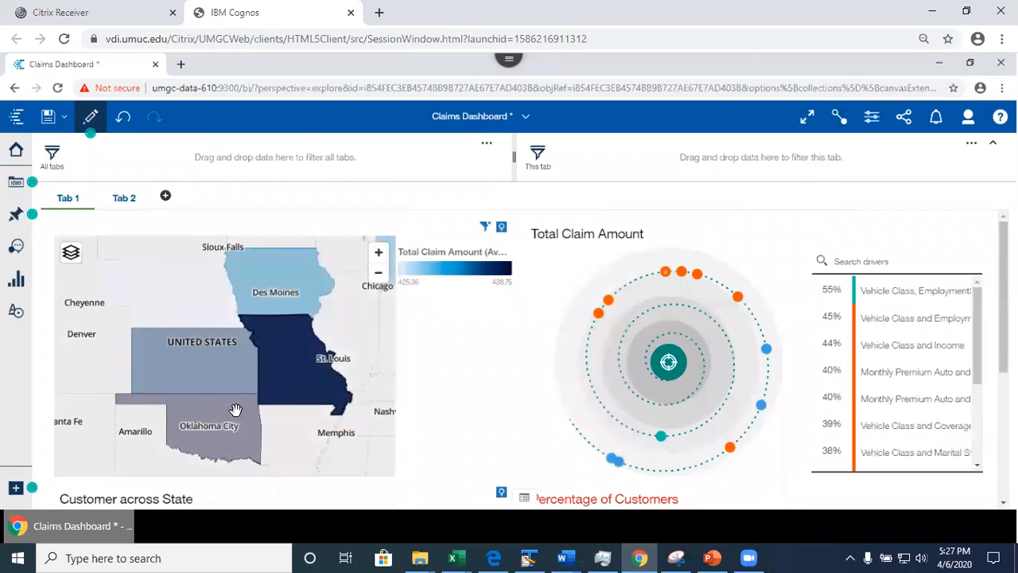
Step: Select Kansas in the claims map and examine whether the other Tab 1 charts respond
{"action": "left_click", "coordinate": [197, 374]}
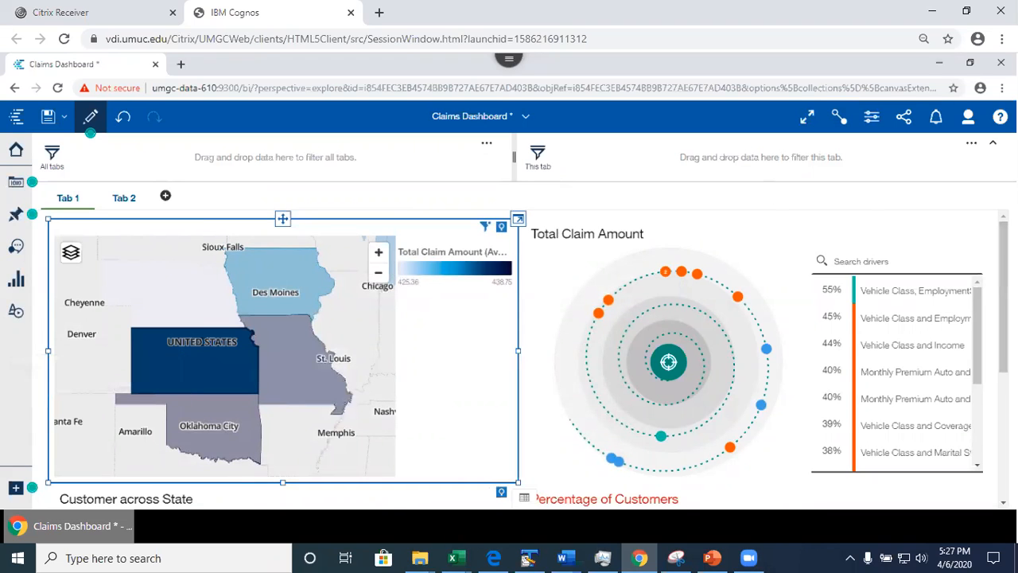
{"action": "key", "text": "Escape"}
{"action": "scroll", "coordinate": [532, 358], "scroll_direction": "down", "scroll_amount": 3}
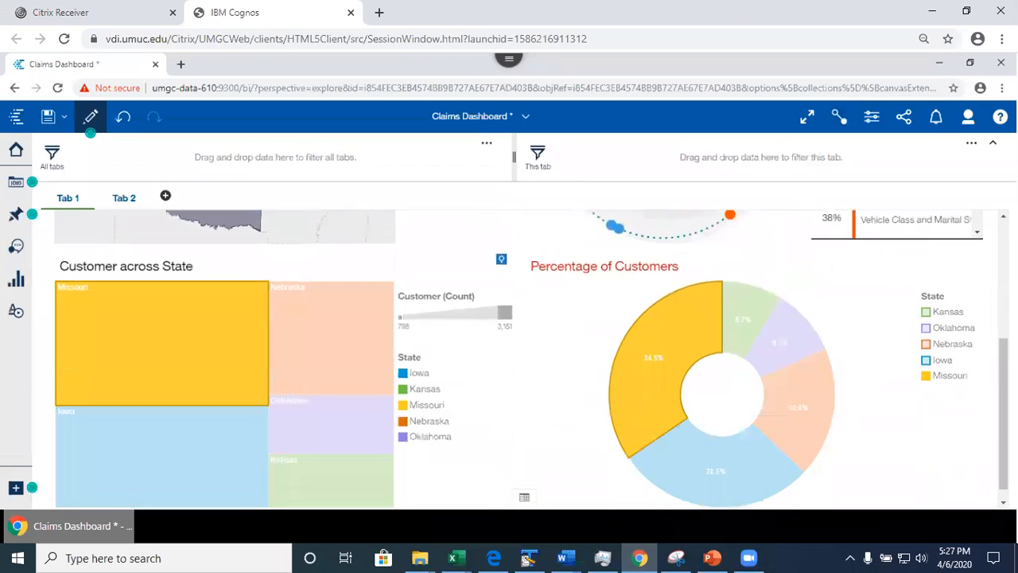
{"action": "scroll", "coordinate": [623, 216], "scroll_direction": "up", "scroll_amount": 3}
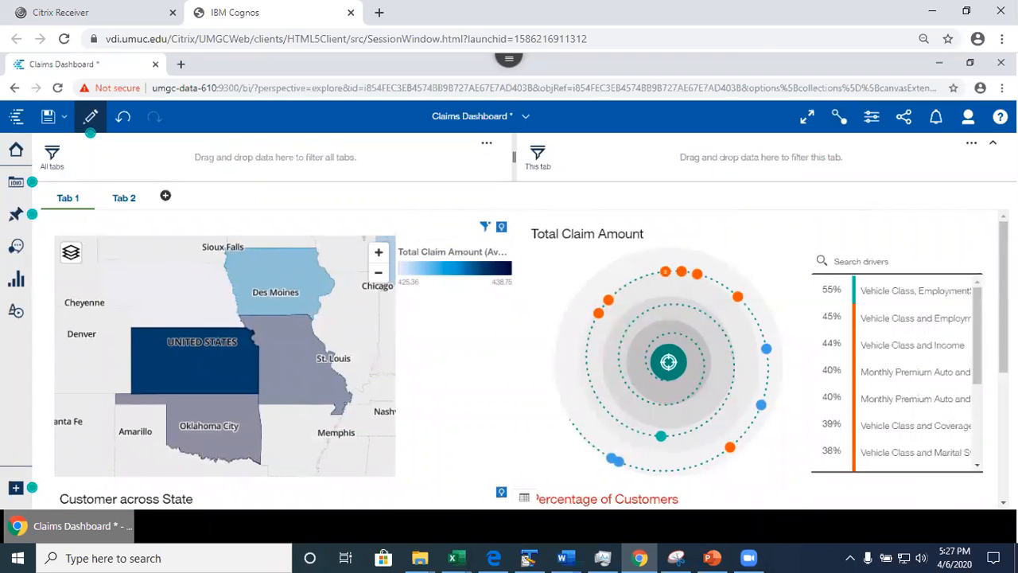
{"action": "scroll", "coordinate": [531, 358], "scroll_direction": "down", "scroll_amount": 1}
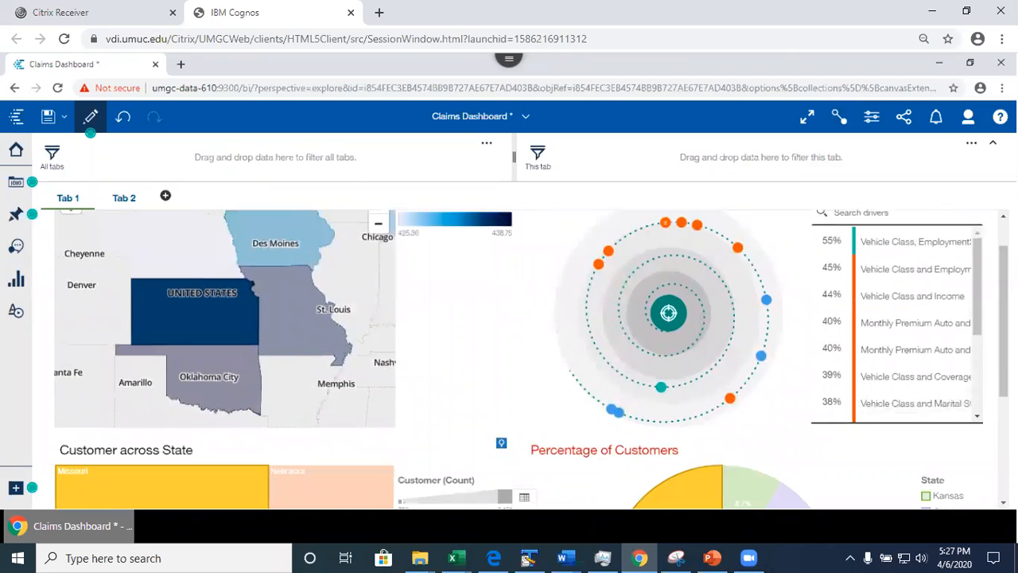
{"action": "scroll", "coordinate": [991, 305], "scroll_direction": "down", "scroll_amount": 3}
{"action": "scroll", "coordinate": [986, 301], "scroll_direction": "up", "scroll_amount": 4}
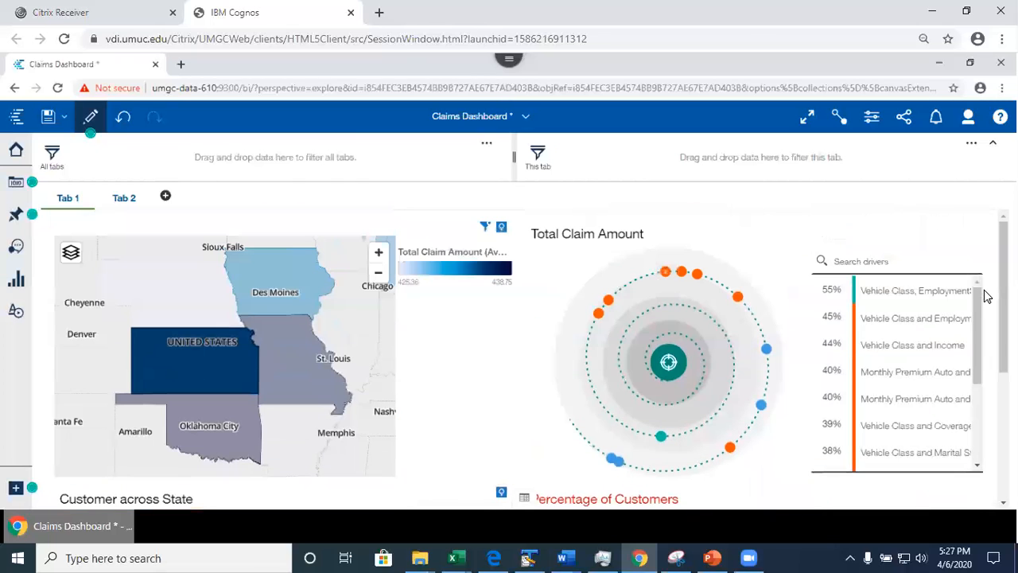
Step: Test the separated claims map by selecting Iowa, Oklahoma and Kansas in turn
{"action": "left_click", "coordinate": [279, 361]}
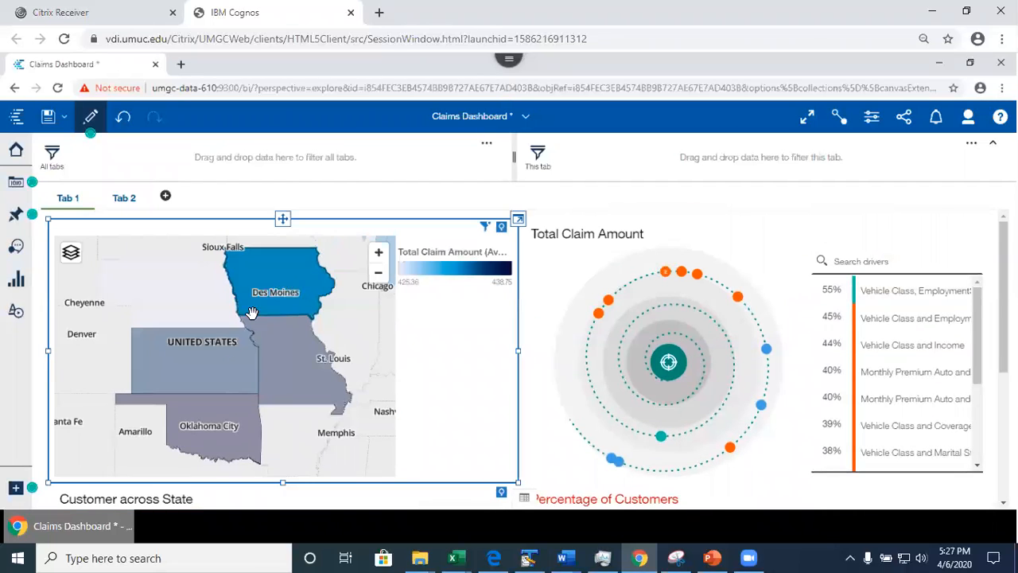
{"action": "left_click", "coordinate": [210, 437]}
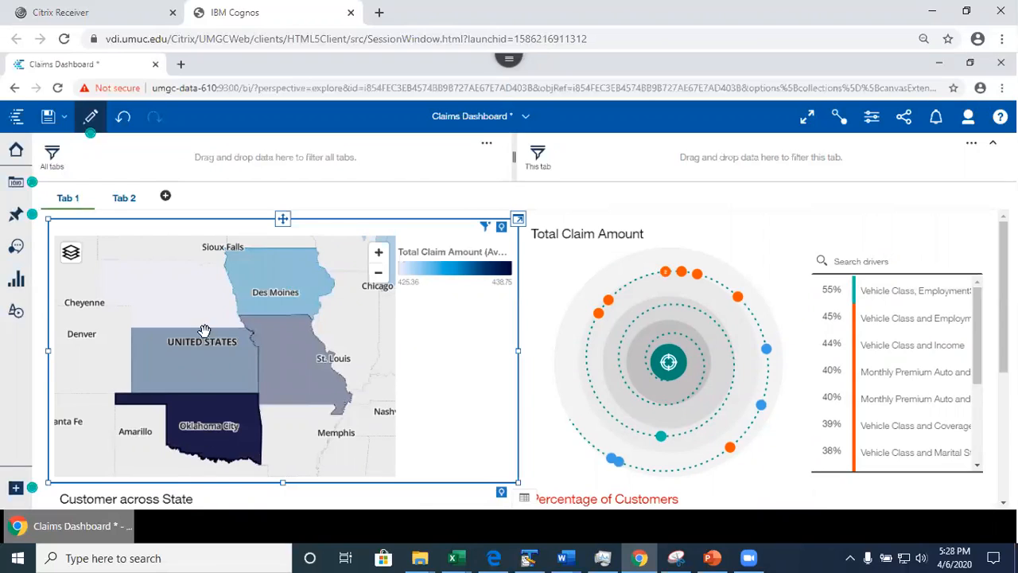
{"action": "left_click", "coordinate": [188, 368]}
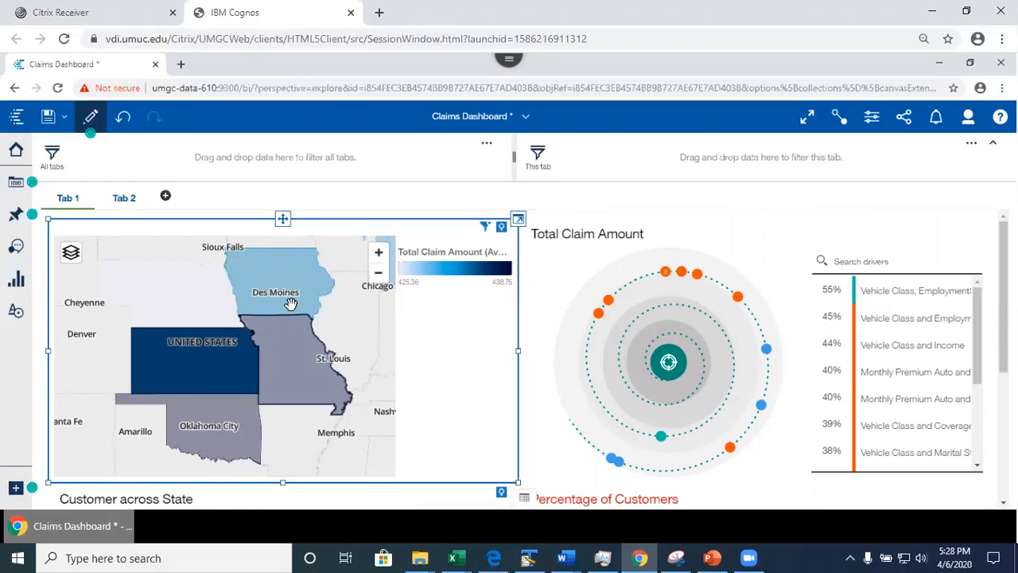
{"action": "left_click_drag", "start_coordinate": [1003, 297], "coordinate": [484, 391]}
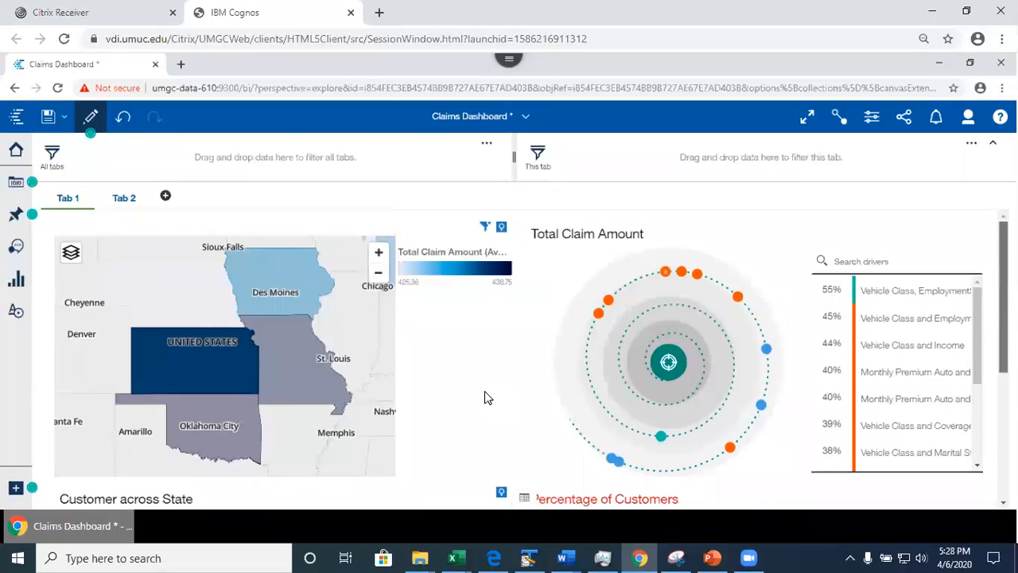
Step: Remove the State filter for Kansas from the claims map
{"action": "left_click", "coordinate": [485, 228]}
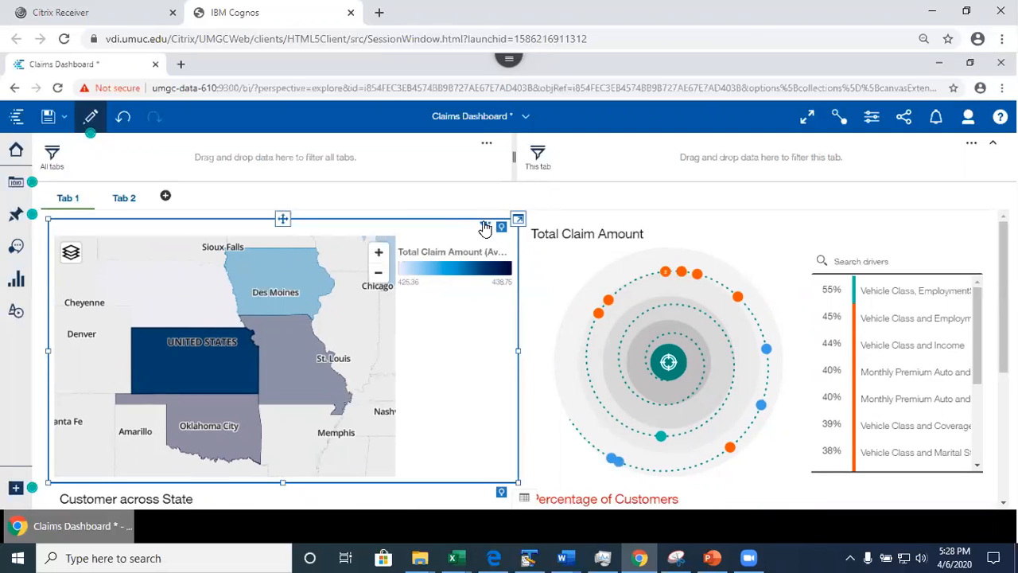
{"action": "left_click", "coordinate": [486, 229]}
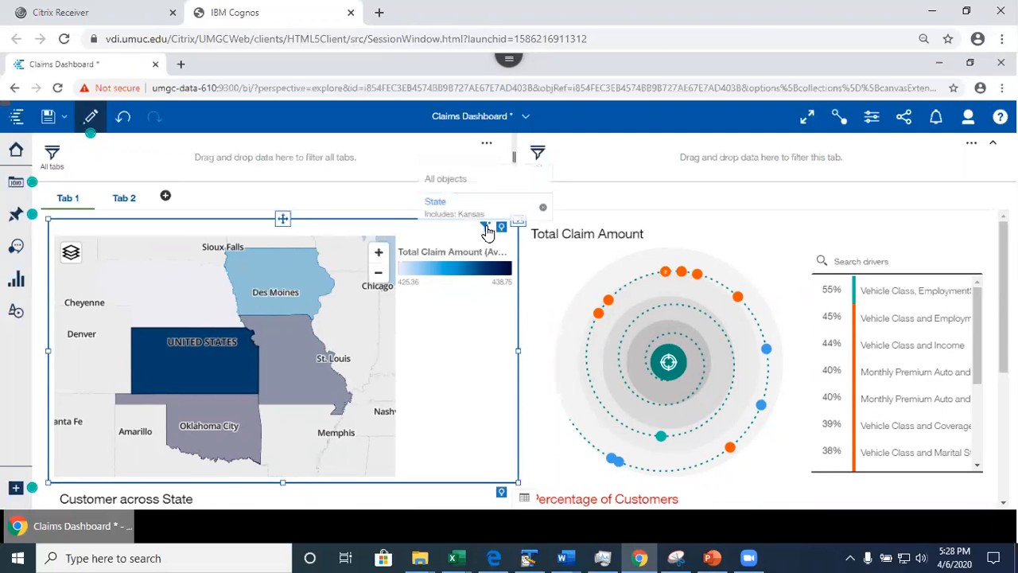
{"action": "left_click", "coordinate": [544, 207]}
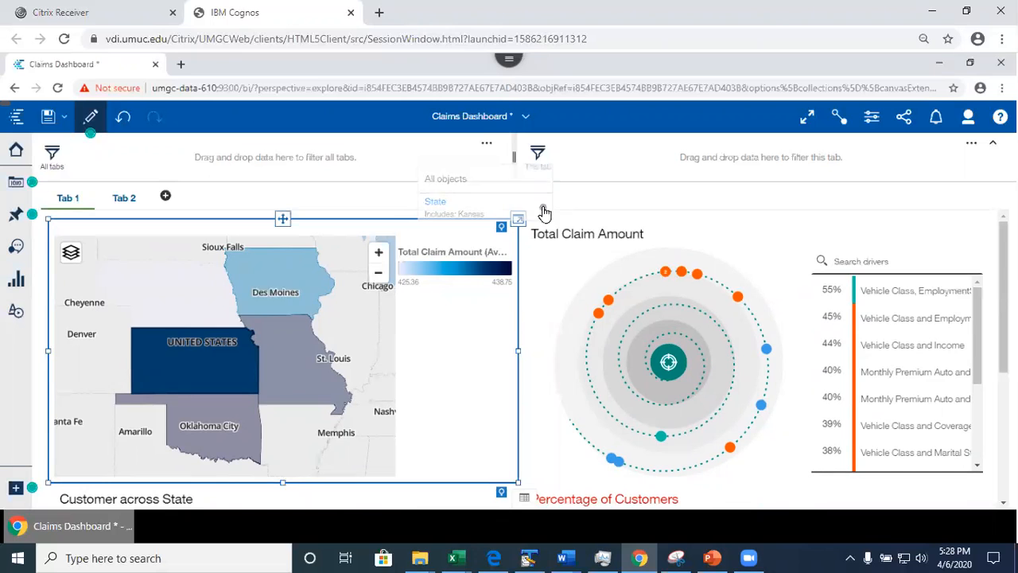
Step: Select Nebraska in the Percentage of Customers chart and examine how the other charts and the map respond
{"action": "scroll", "coordinate": [525, 357], "scroll_direction": "down", "scroll_amount": 3}
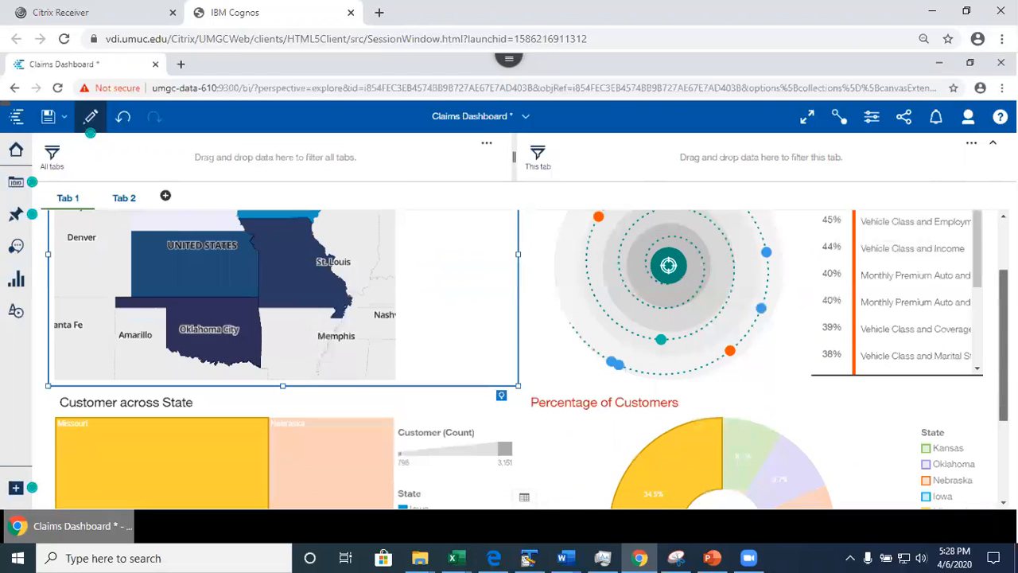
{"action": "scroll", "coordinate": [713, 430], "scroll_direction": "up", "scroll_amount": 2}
{"action": "scroll", "coordinate": [944, 464], "scroll_direction": "down", "scroll_amount": 4}
{"action": "scroll", "coordinate": [945, 464], "scroll_direction": "up", "scroll_amount": 1}
{"action": "scroll", "coordinate": [945, 464], "scroll_direction": "down", "scroll_amount": 1}
{"action": "left_click", "coordinate": [792, 388]}
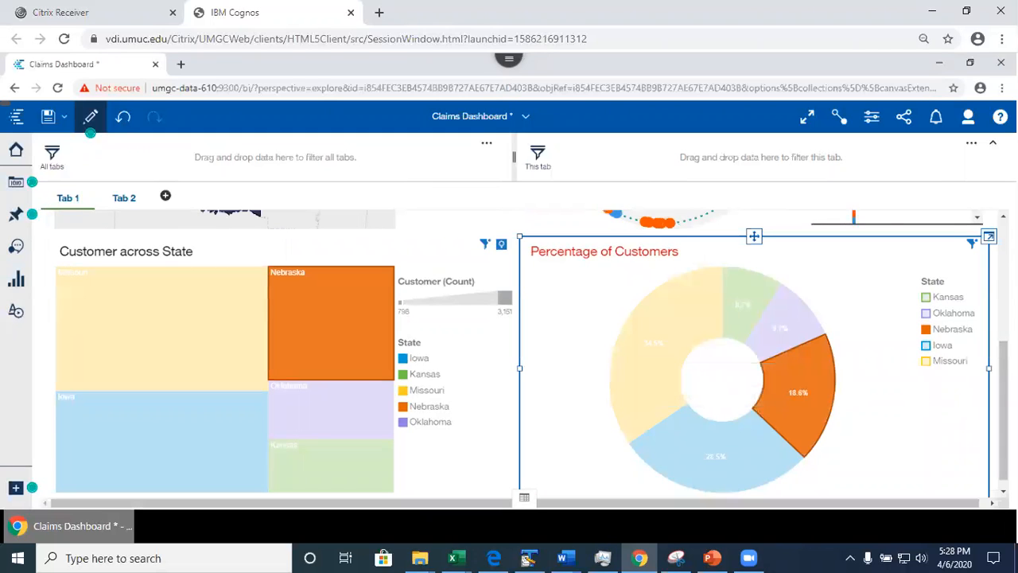
{"action": "scroll", "coordinate": [532, 354], "scroll_direction": "up", "scroll_amount": 2}
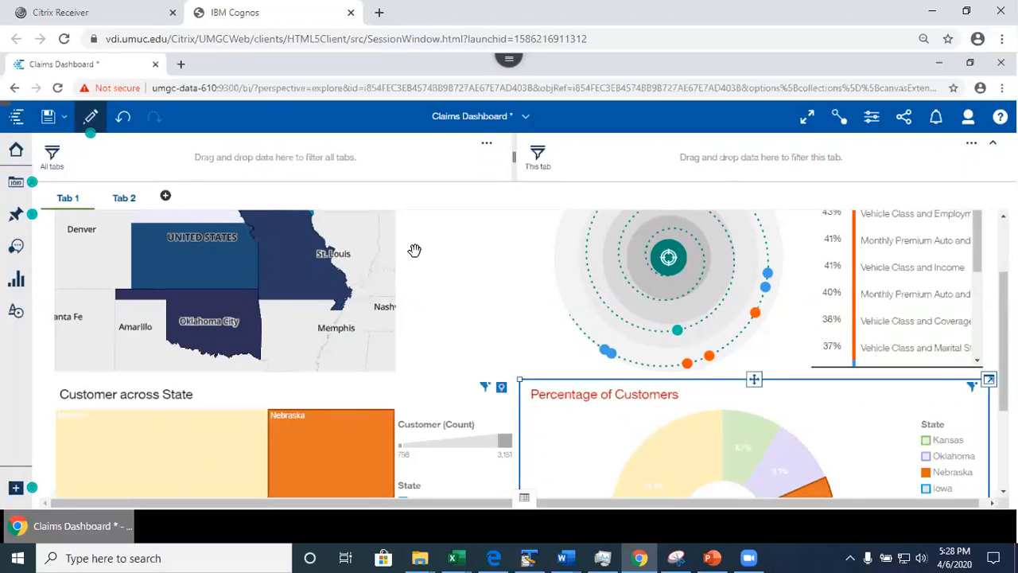
Step: Add the Percentage of Customers chart to existing connection group 2 with the claims map
{"action": "left_click", "coordinate": [839, 116]}
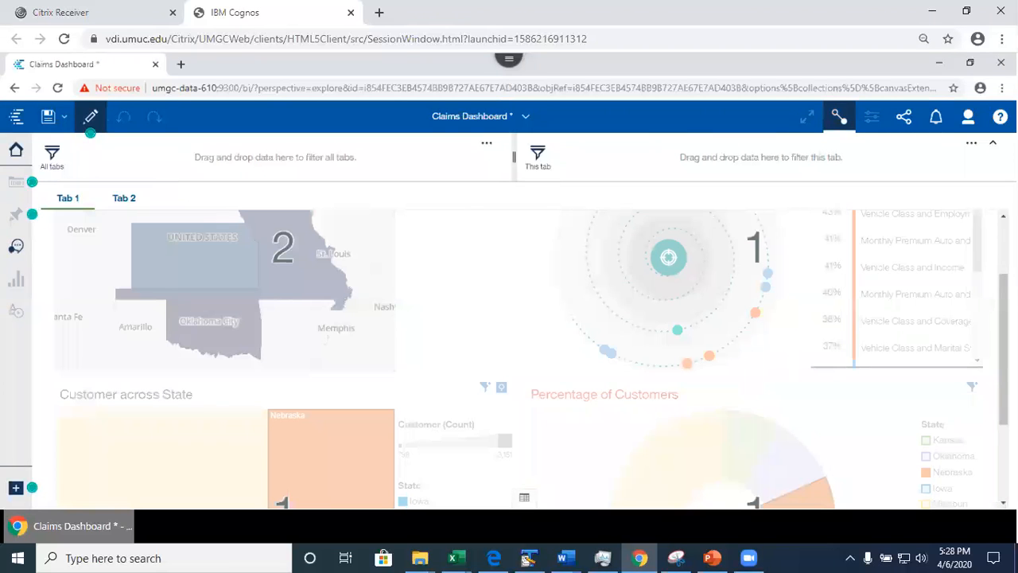
{"action": "scroll", "coordinate": [704, 341], "scroll_direction": "down", "scroll_amount": 3}
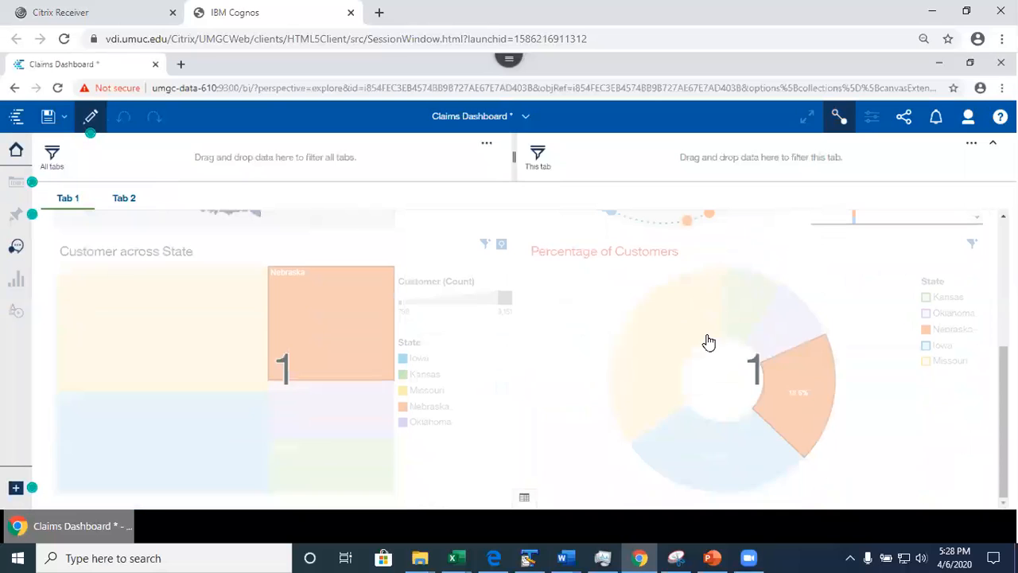
{"action": "left_click", "coordinate": [507, 291]}
{"action": "left_click", "coordinate": [478, 303]}
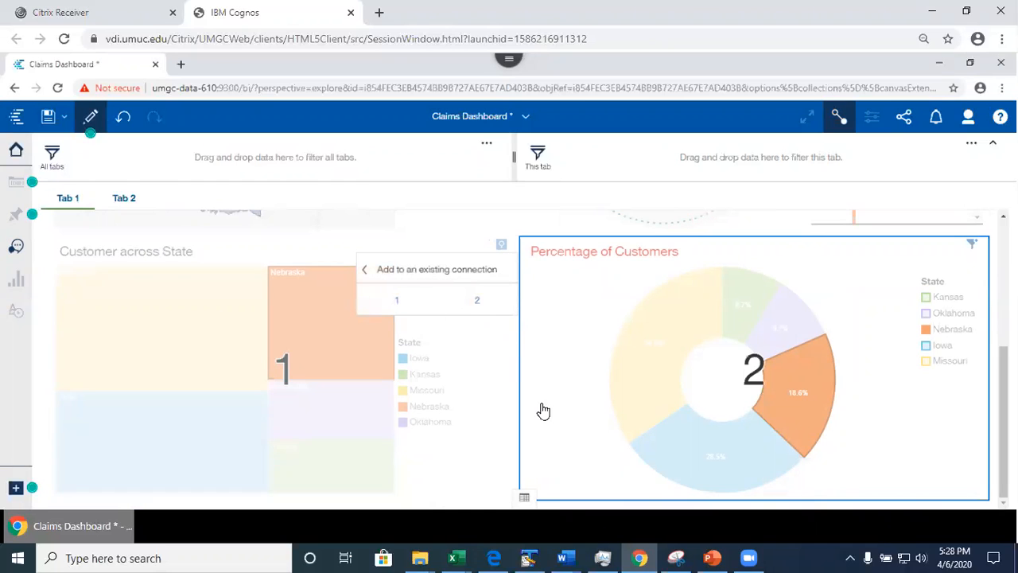
{"action": "left_click", "coordinate": [839, 117]}
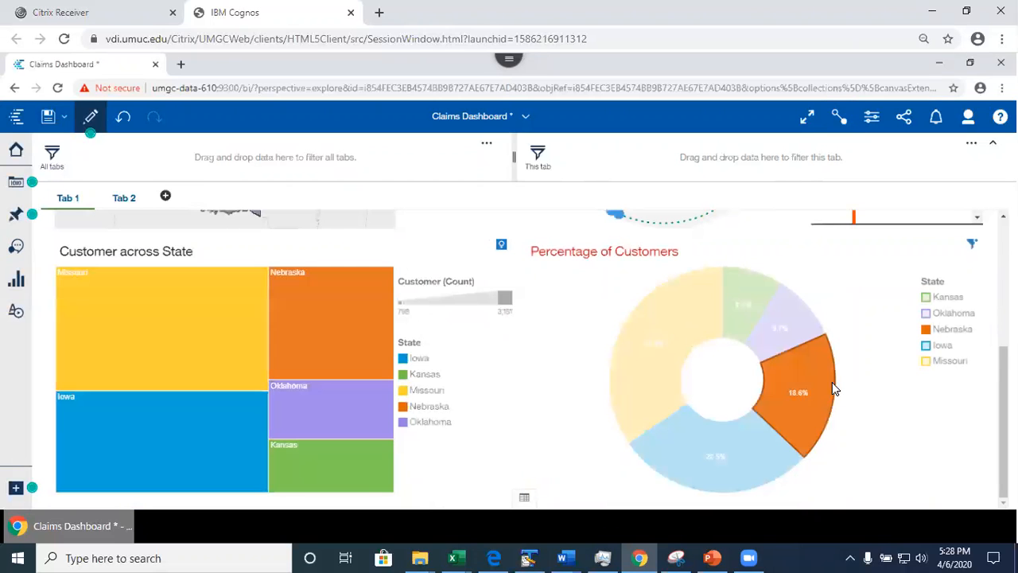
Step: Select Missouri in the Percentage of Customers chart to filter the connected claims map
{"action": "left_click", "coordinate": [645, 391]}
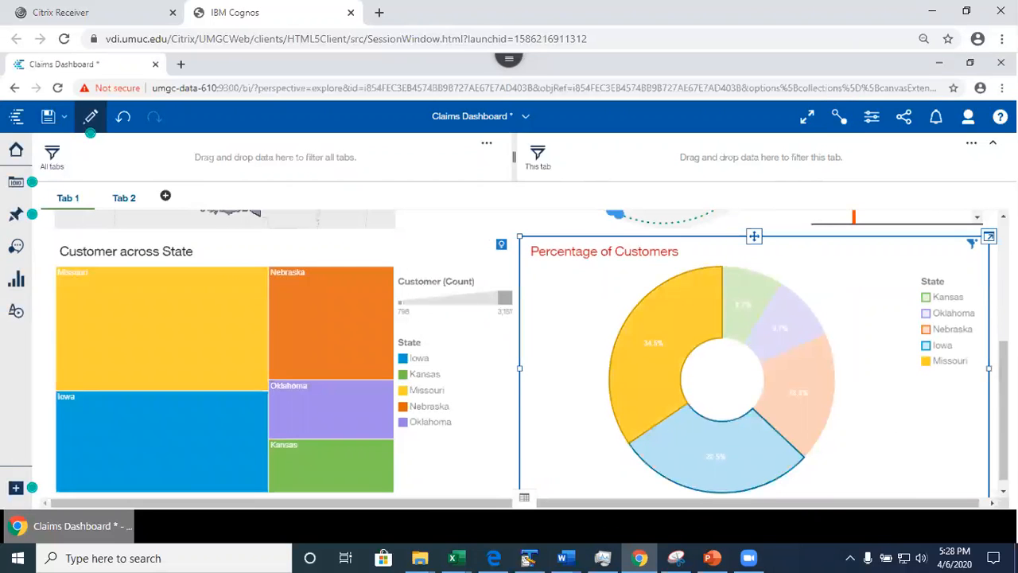
{"action": "scroll", "coordinate": [645, 391], "scroll_direction": "up", "scroll_amount": 2}
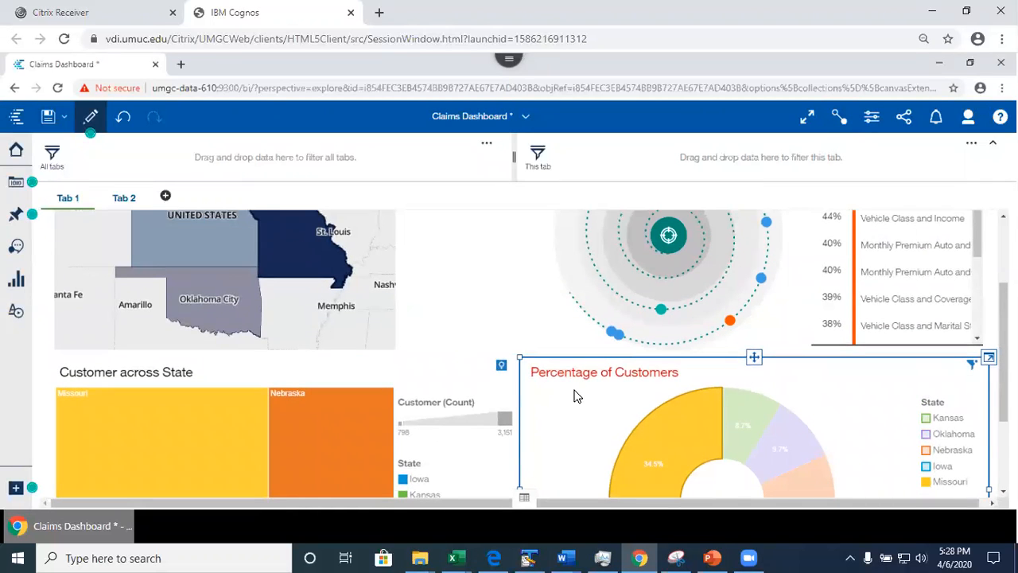
{"action": "left_click", "coordinate": [715, 386]}
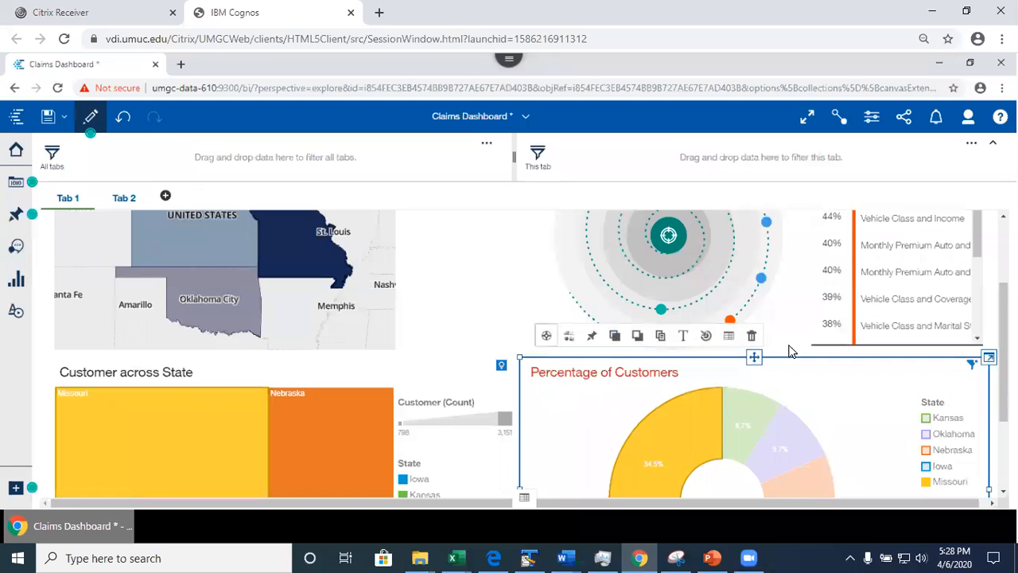
Step: Add the Percentage of Customers chart back to existing connection group 1
{"action": "left_click", "coordinate": [839, 117]}
{"action": "left_click", "coordinate": [604, 330]}
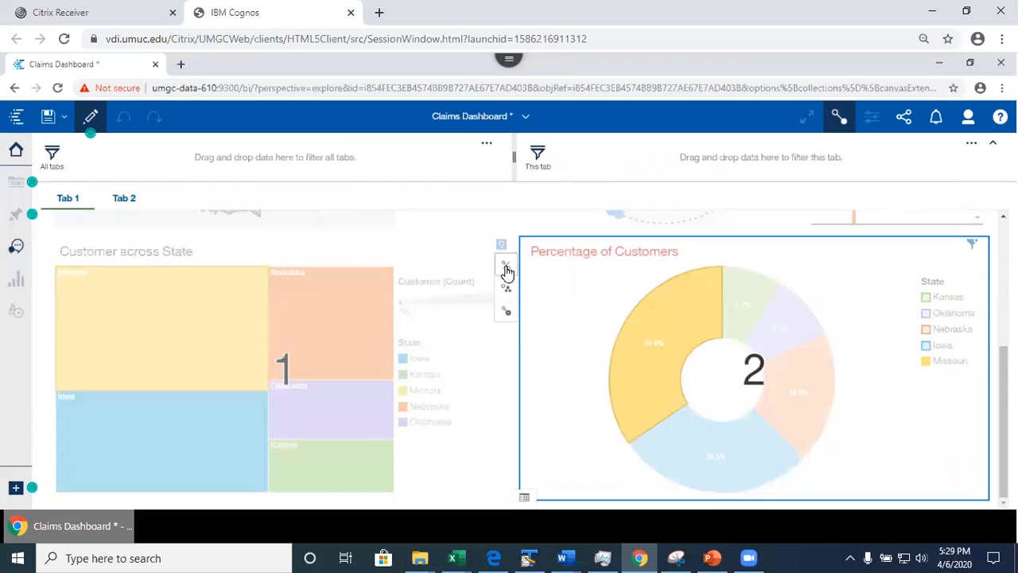
{"action": "left_click", "coordinate": [506, 271]}
{"action": "left_click", "coordinate": [506, 289]}
{"action": "left_click", "coordinate": [438, 303]}
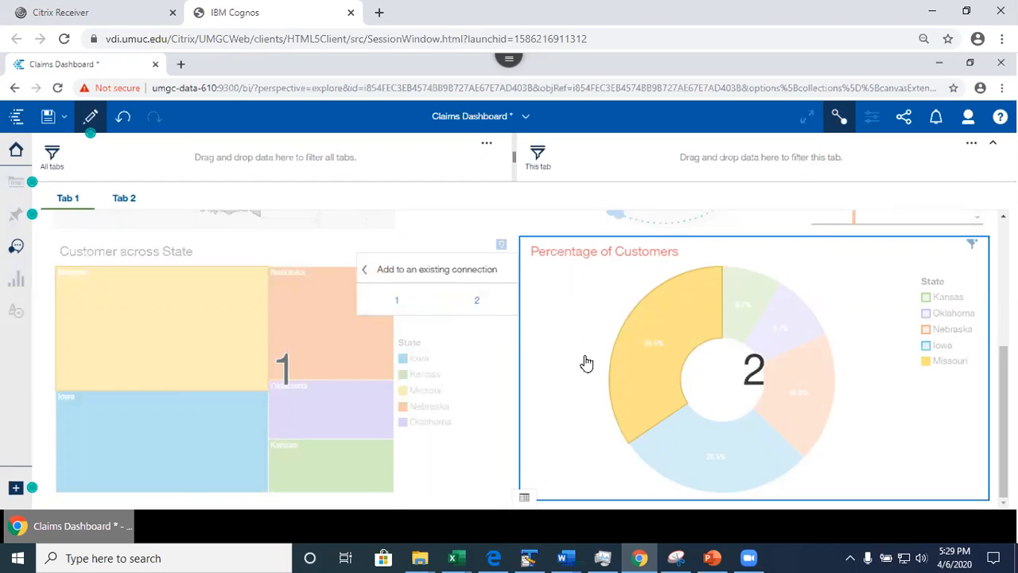
{"action": "left_click", "coordinate": [396, 299]}
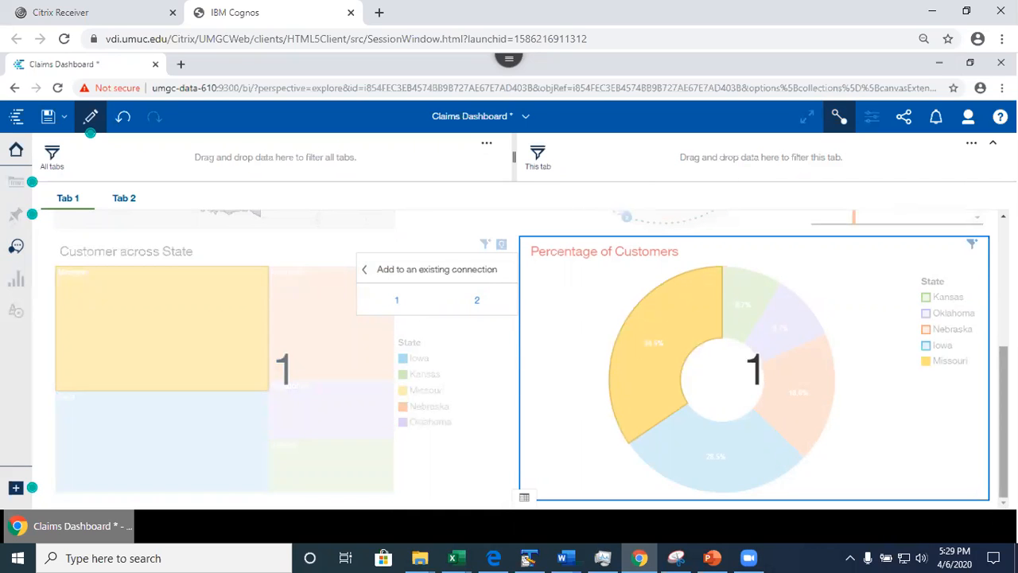
Step: Add the claims map back to existing connection group 1 so that it links with the other Tab 1 charts
{"action": "scroll", "coordinate": [397, 274], "scroll_direction": "up", "scroll_amount": 3}
{"action": "left_click", "coordinate": [397, 274]}
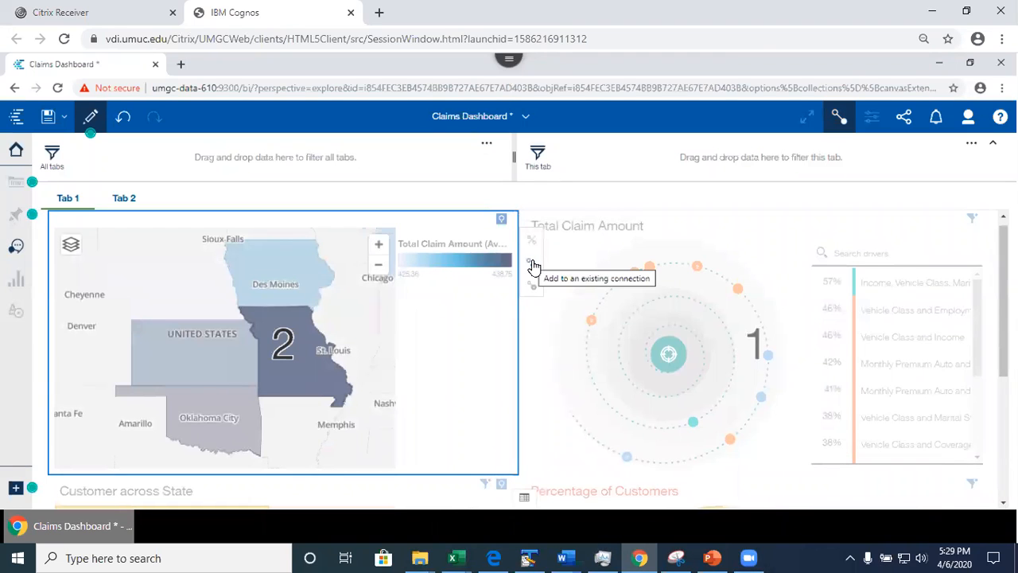
{"action": "left_click", "coordinate": [533, 266]}
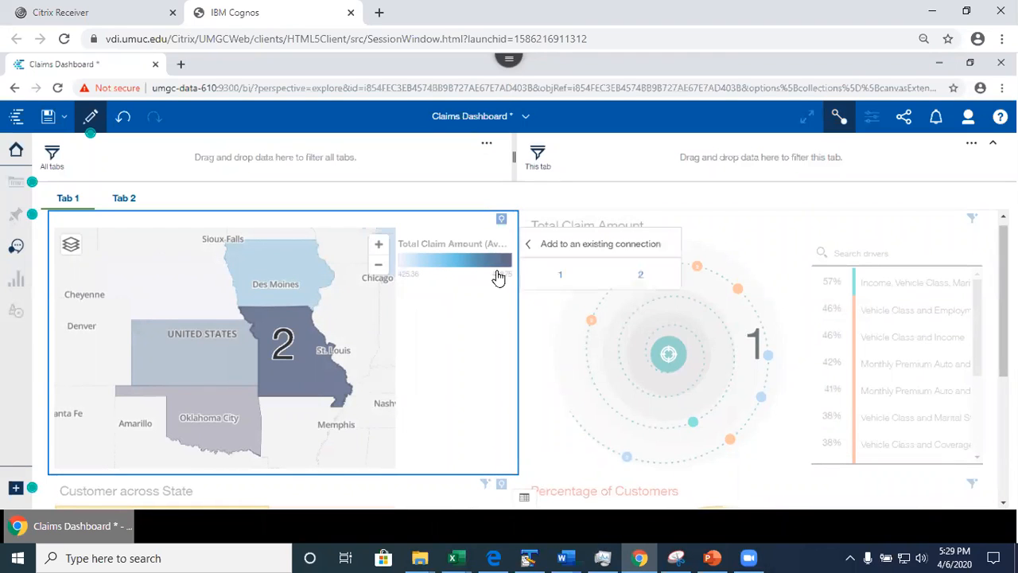
{"action": "left_click", "coordinate": [562, 275]}
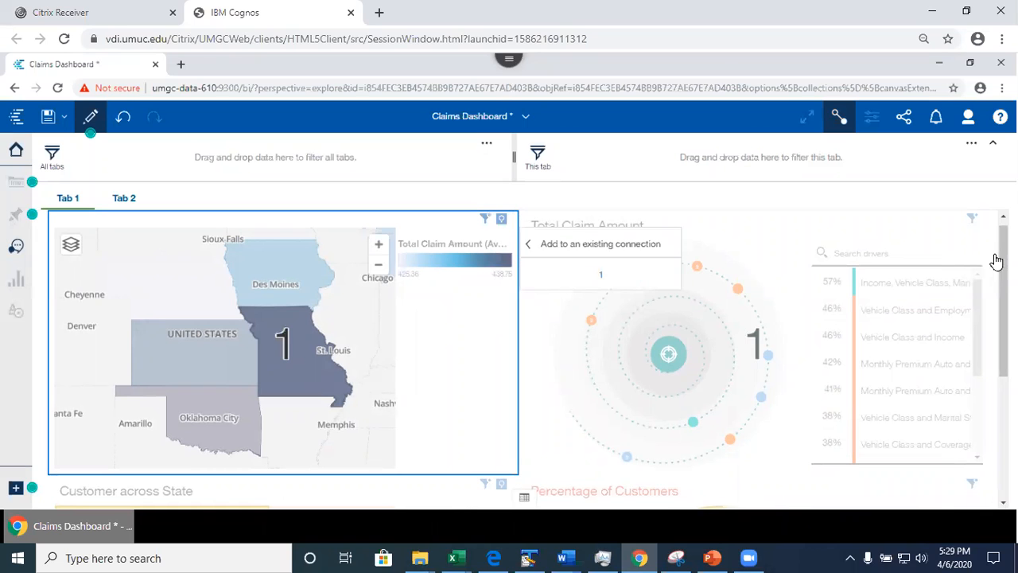
{"action": "scroll", "coordinate": [525, 358], "scroll_direction": "down", "scroll_amount": 1}
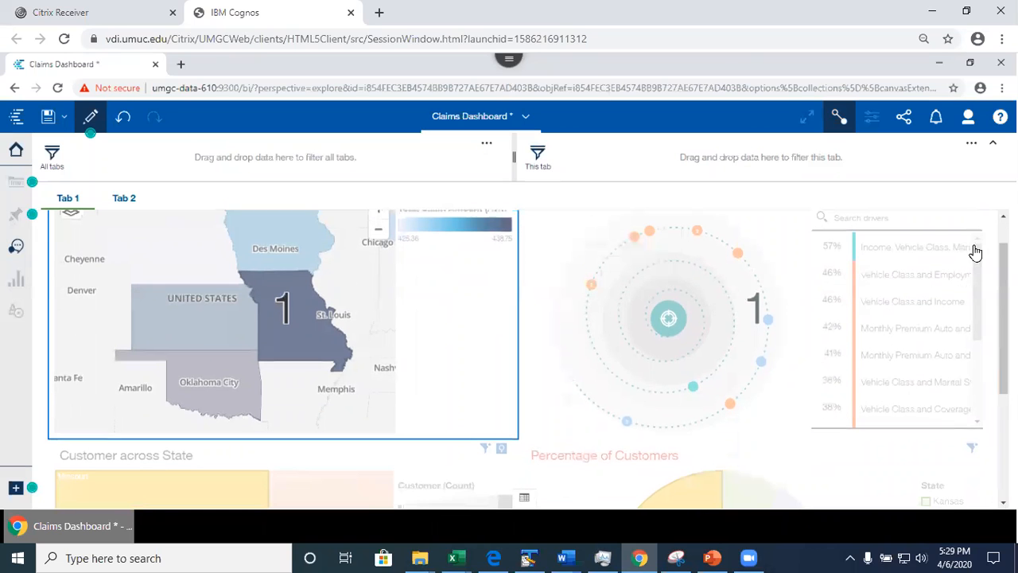
Step: Save the Claims Dashboard with its current visualization connections
{"action": "left_click_drag", "start_coordinate": [1003, 319], "coordinate": [608, 111]}
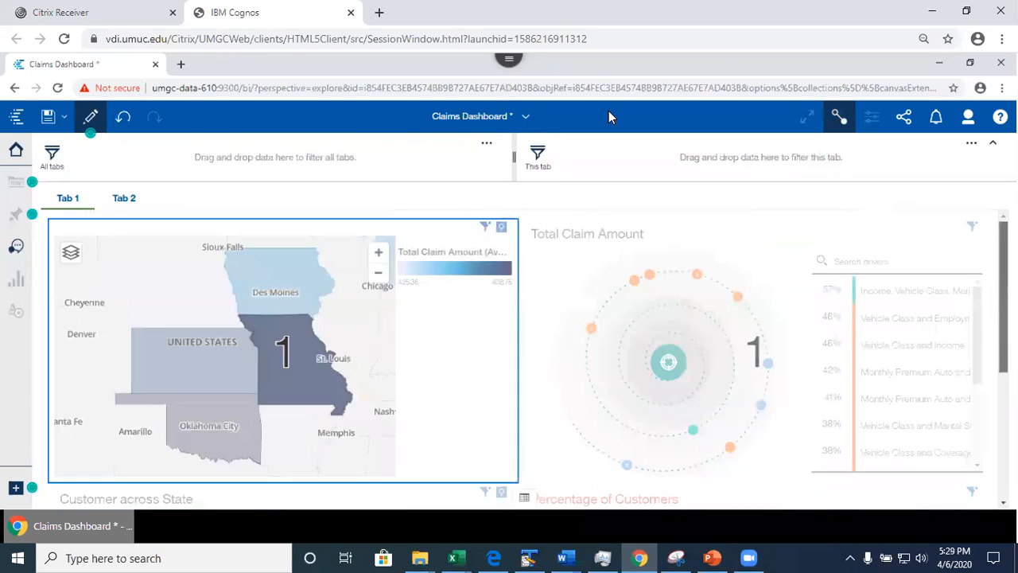
{"action": "left_click", "coordinate": [48, 117]}
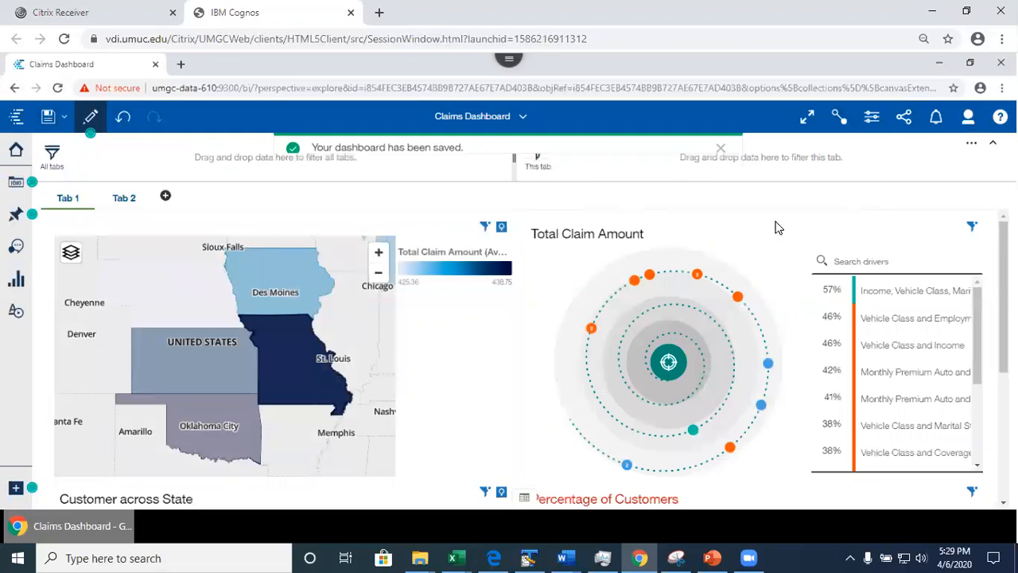
Step: Compare the filtered Tab 1 charts with Tab 2 and remove the Missouri State filter from the Customer across State treemap
{"action": "left_click_drag", "start_coordinate": [987, 294], "coordinate": [1003, 422]}
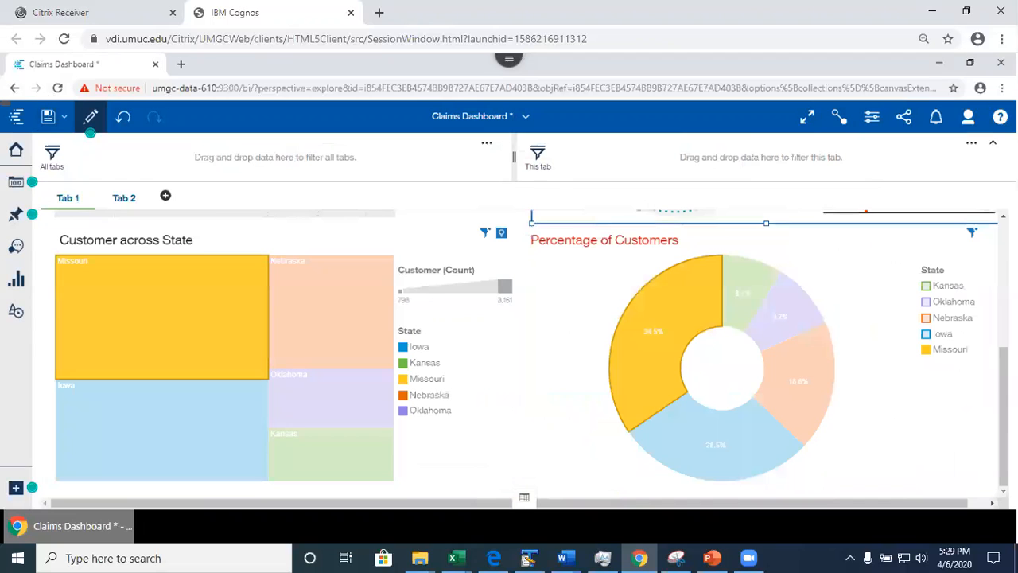
{"action": "left_click", "coordinate": [119, 198]}
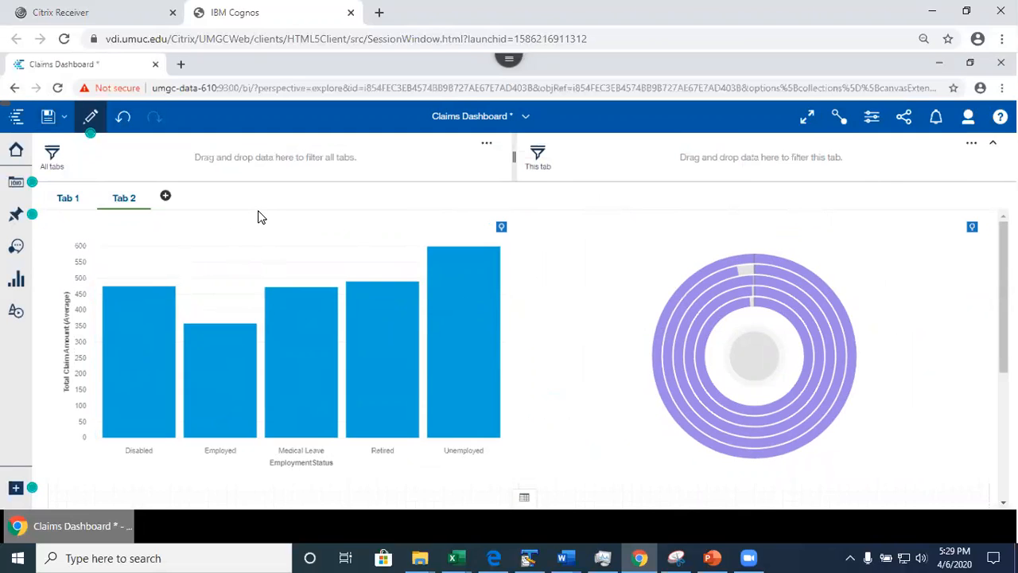
{"action": "left_click", "coordinate": [50, 202]}
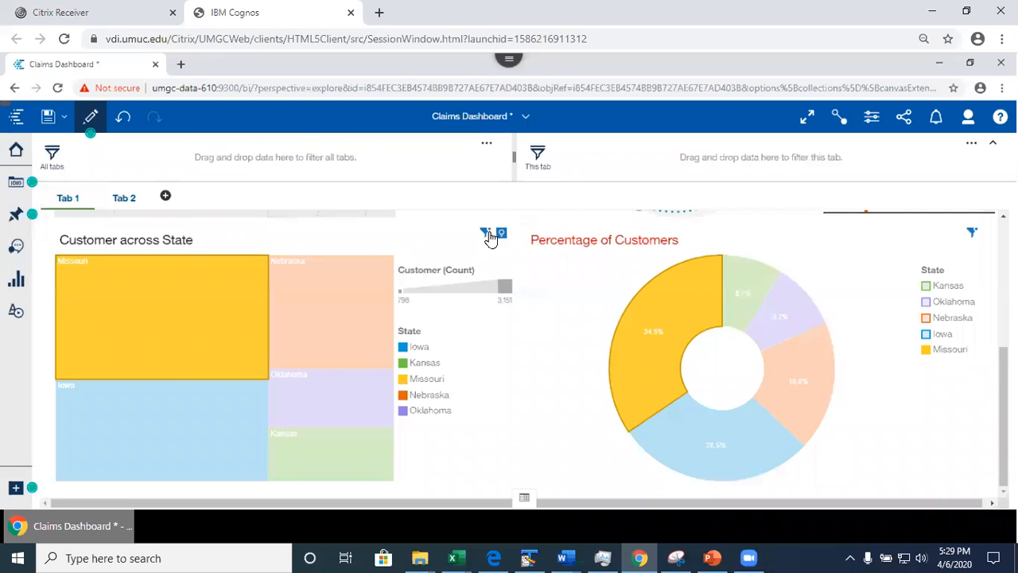
{"action": "left_click", "coordinate": [484, 233]}
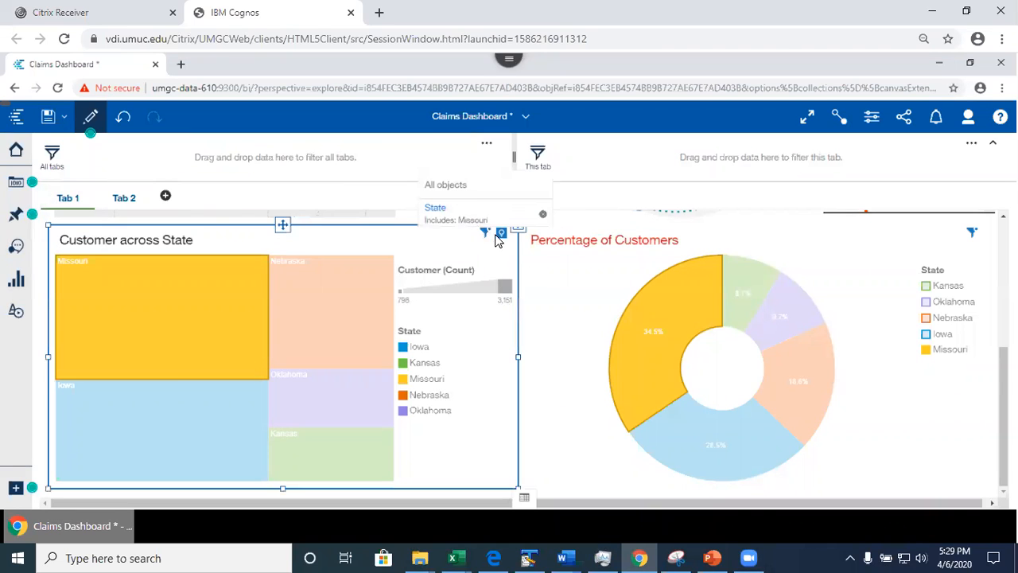
{"action": "left_click", "coordinate": [543, 217]}
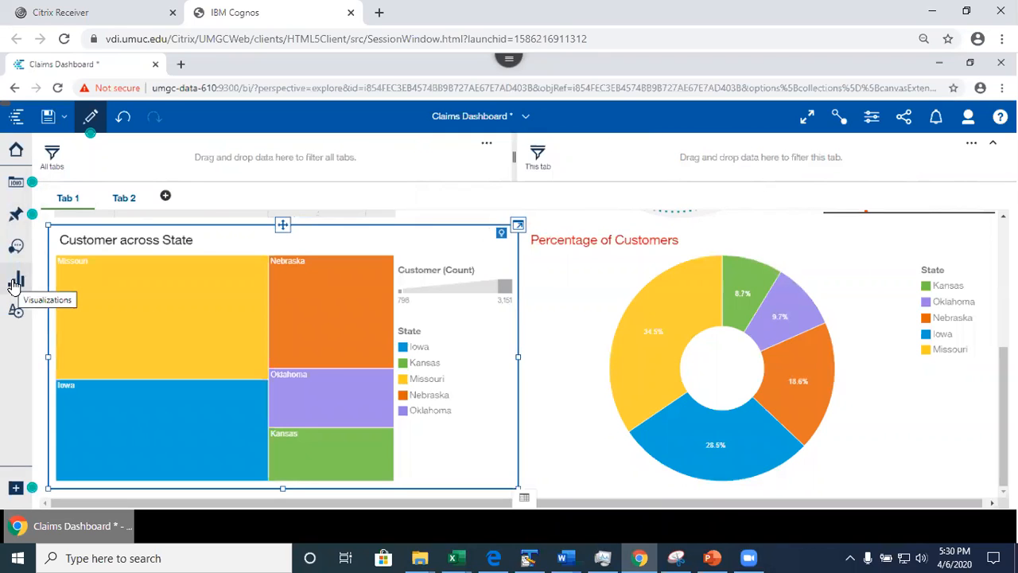
Step: Add State from Claims and Weather.xlsx as a filter for all tabs and limit it to Kansas
{"action": "left_click", "coordinate": [16, 188]}
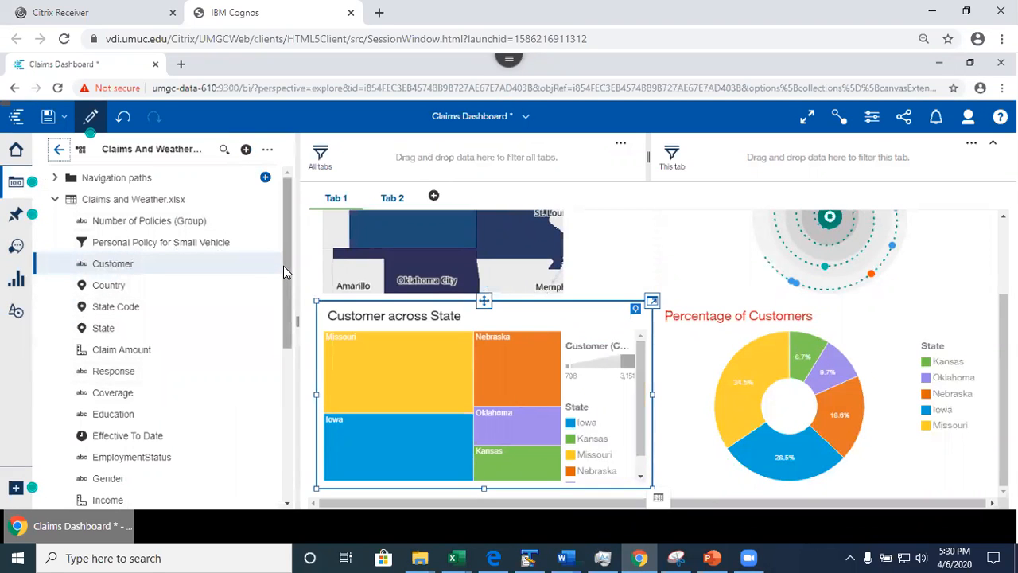
{"action": "left_click", "coordinate": [102, 329]}
{"action": "left_click_drag", "start_coordinate": [213, 308], "coordinate": [424, 155]}
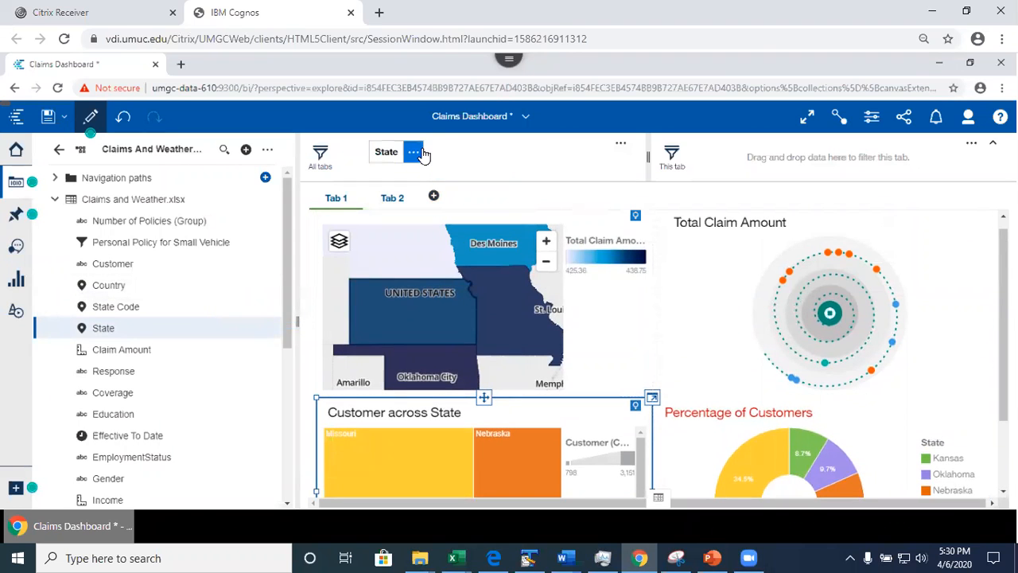
{"action": "left_click", "coordinate": [413, 152]}
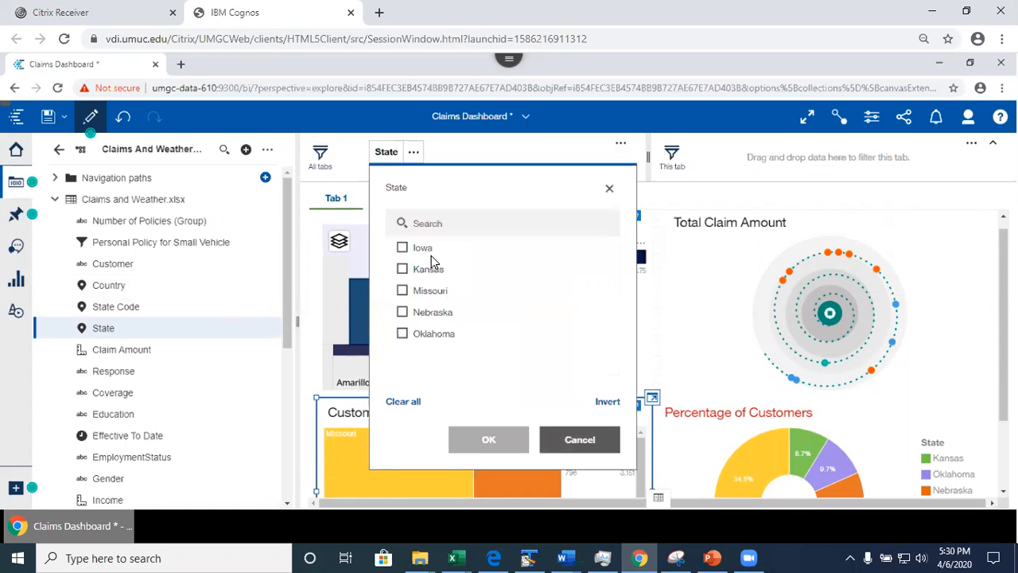
{"action": "left_click", "coordinate": [402, 270]}
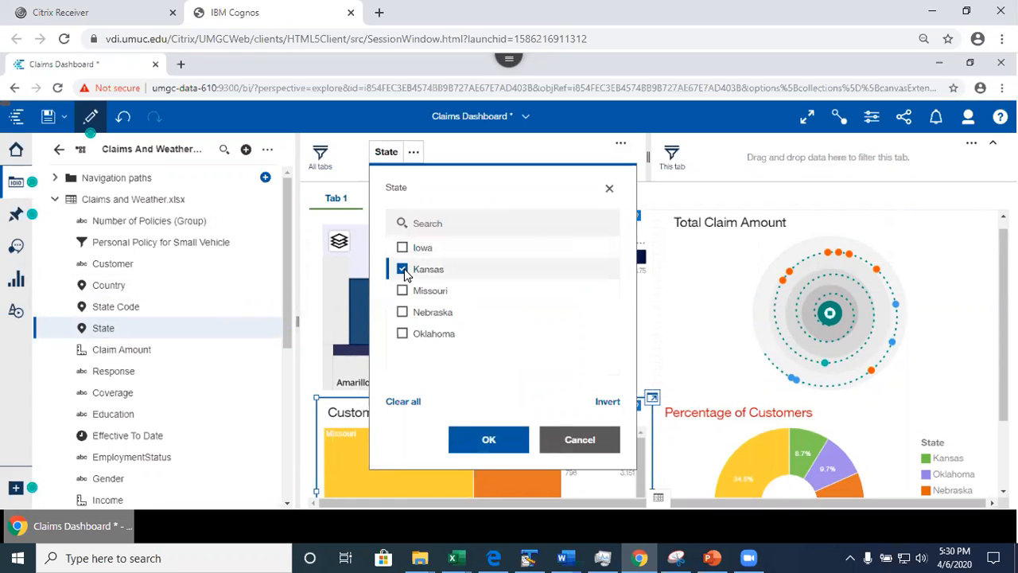
{"action": "left_click", "coordinate": [489, 441]}
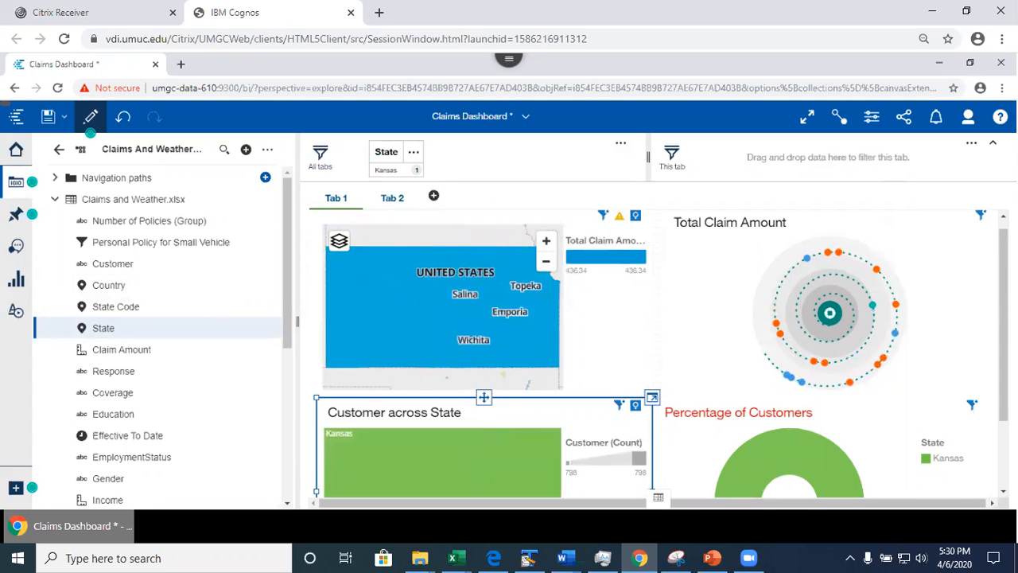
Step: Examine how the Kansas filter affects the visualizations on Tab 1 and Tab 2
{"action": "scroll", "coordinate": [660, 353], "scroll_direction": "down", "scroll_amount": 2}
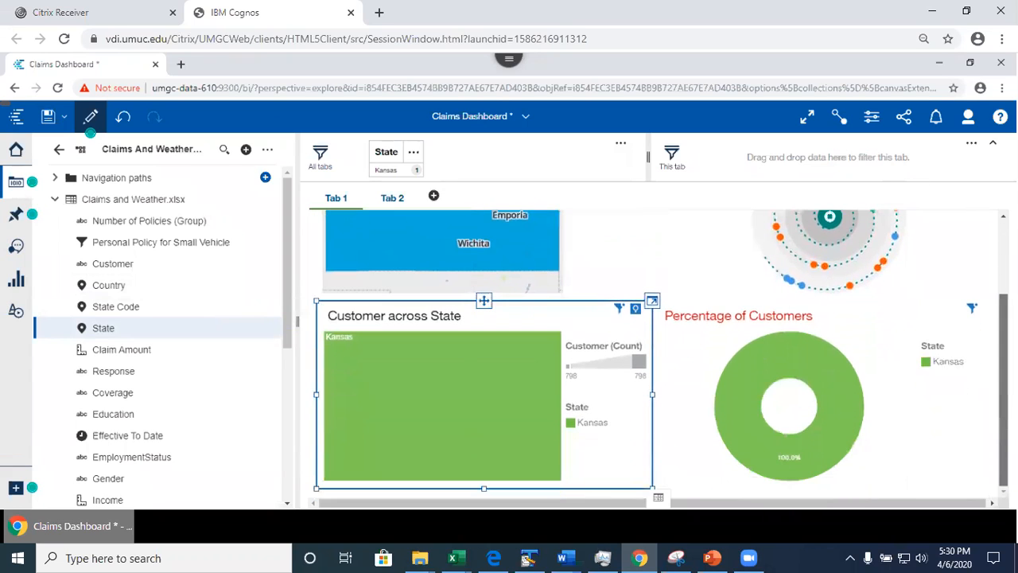
{"action": "scroll", "coordinate": [604, 334], "scroll_direction": "up", "scroll_amount": 2}
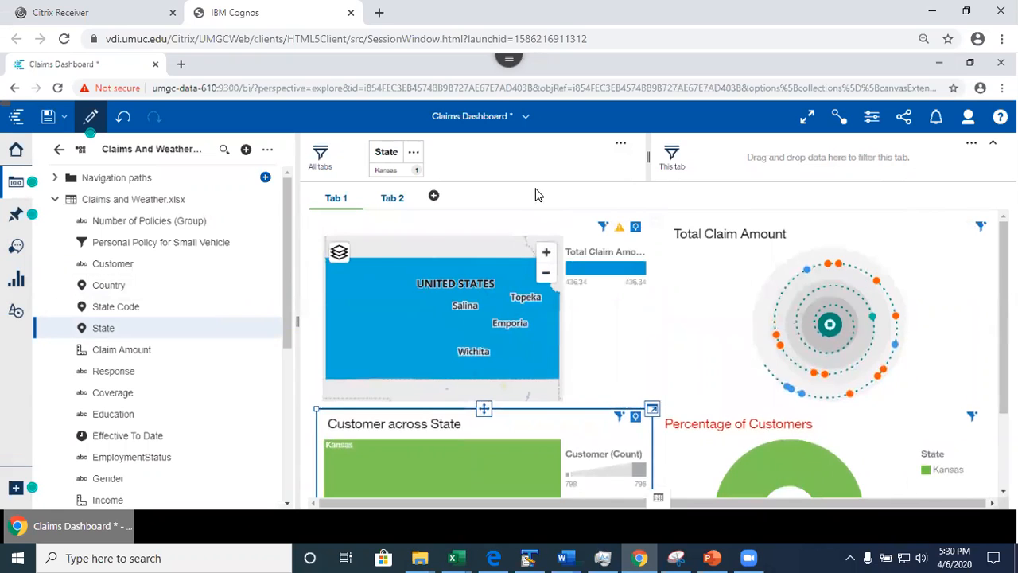
{"action": "left_click", "coordinate": [390, 198]}
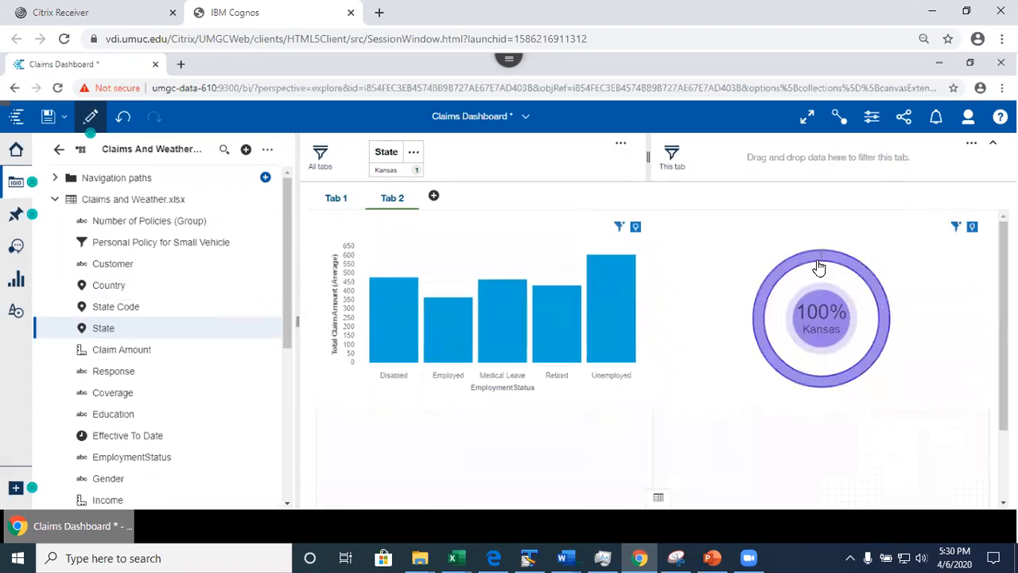
{"action": "mouse_move", "coordinate": [885, 321]}
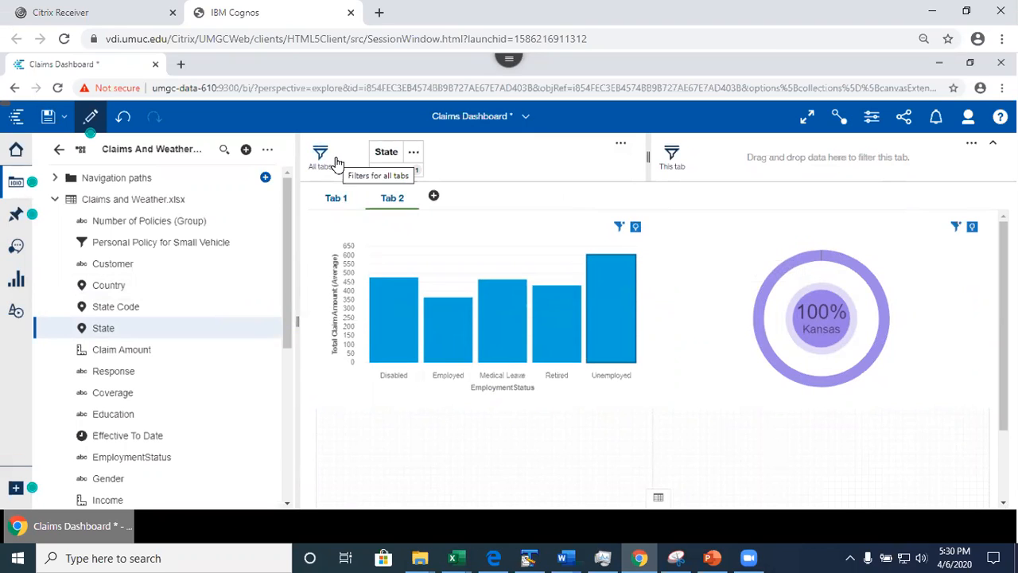
Step: Delete the State filter for all tabs and return to Tab 1
{"action": "left_click", "coordinate": [415, 153]}
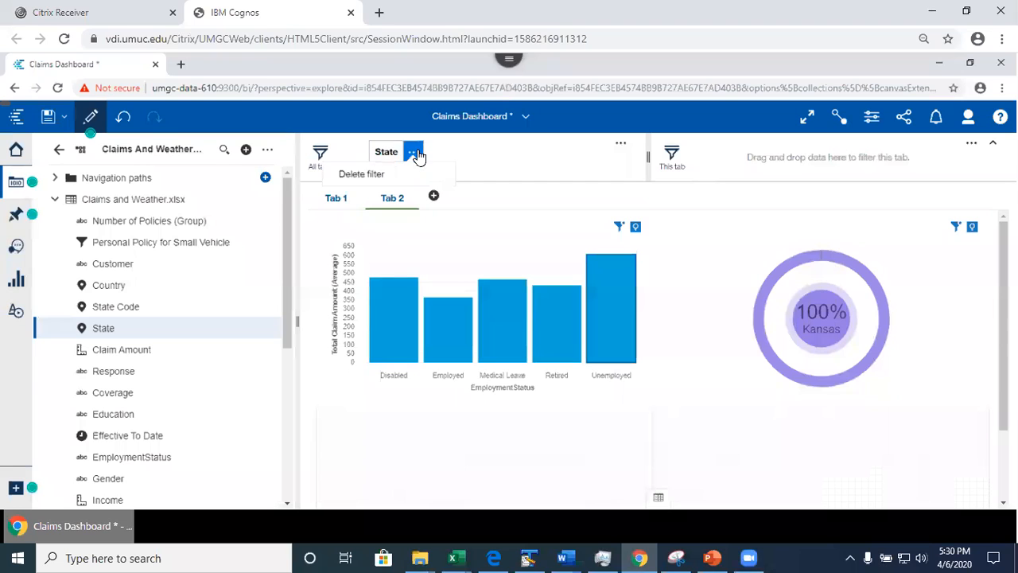
{"action": "left_click", "coordinate": [361, 173]}
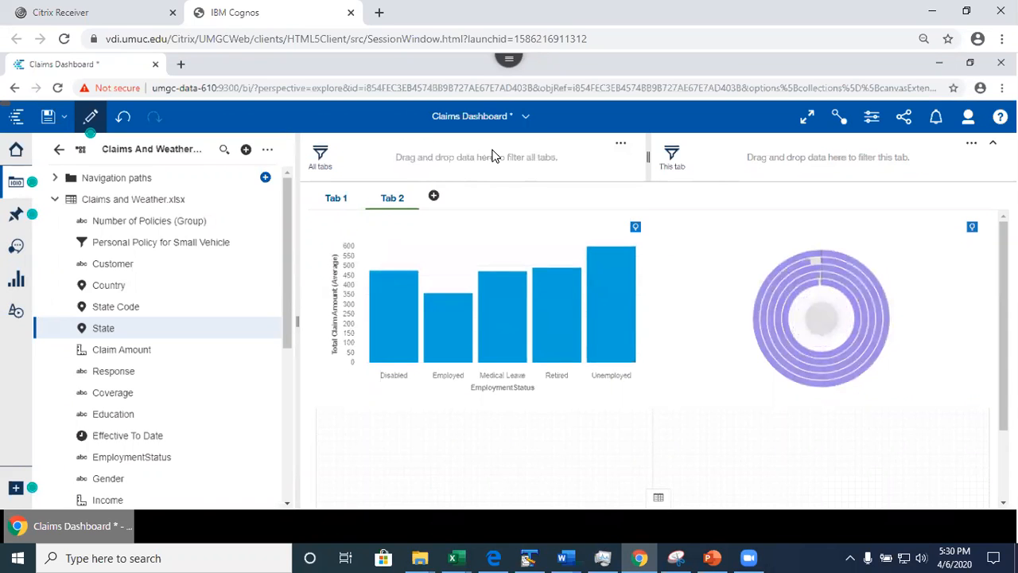
{"action": "left_click", "coordinate": [329, 199]}
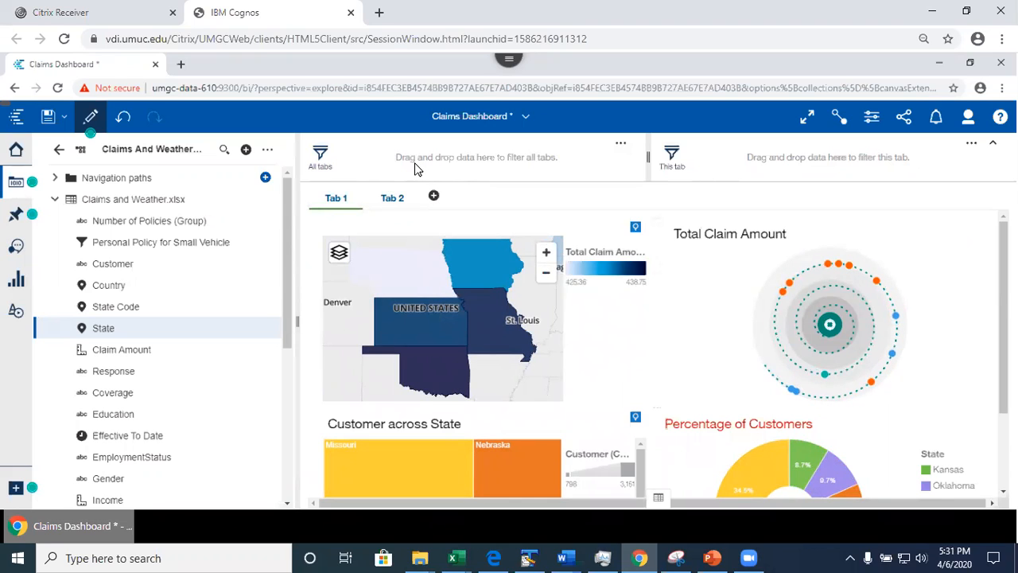
Step: Filter Tab 1 only by State to Oklahoma, check whether Tab 2 is affected, and return to Tab 1
{"action": "left_click_drag", "start_coordinate": [98, 329], "coordinate": [741, 155]}
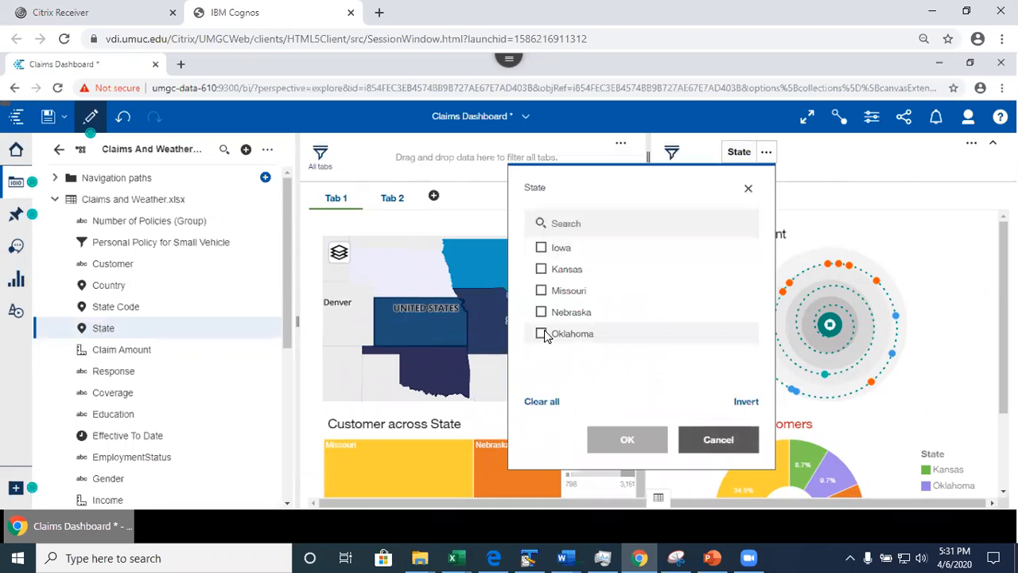
{"action": "left_click", "coordinate": [542, 335]}
{"action": "left_click", "coordinate": [610, 439]}
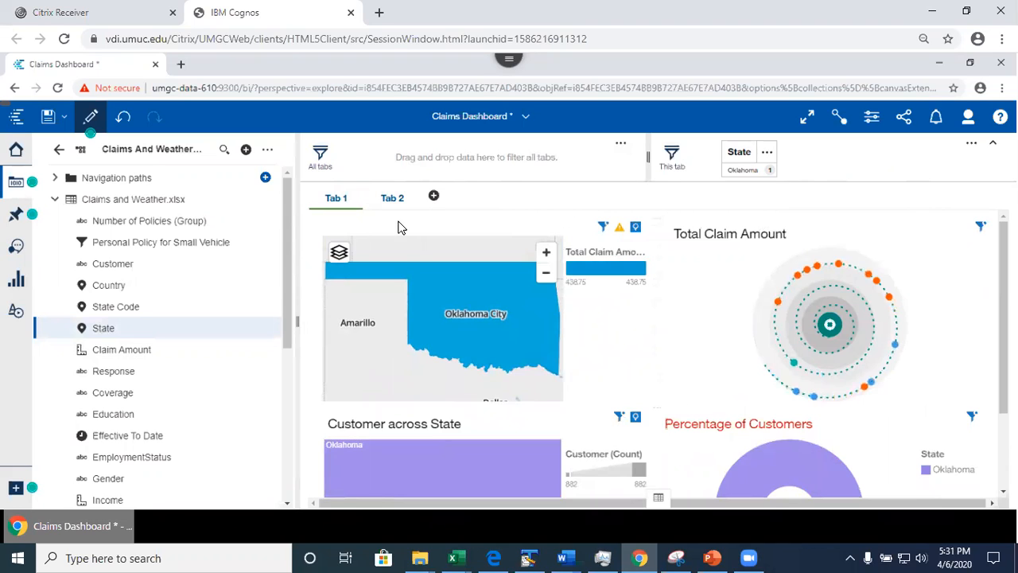
{"action": "left_click", "coordinate": [390, 199]}
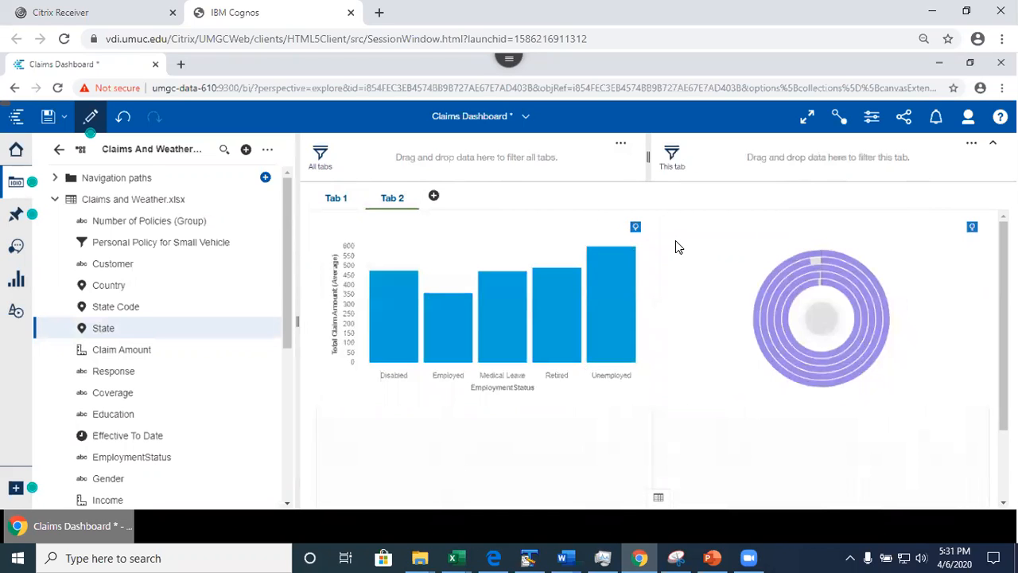
{"action": "left_click", "coordinate": [336, 198]}
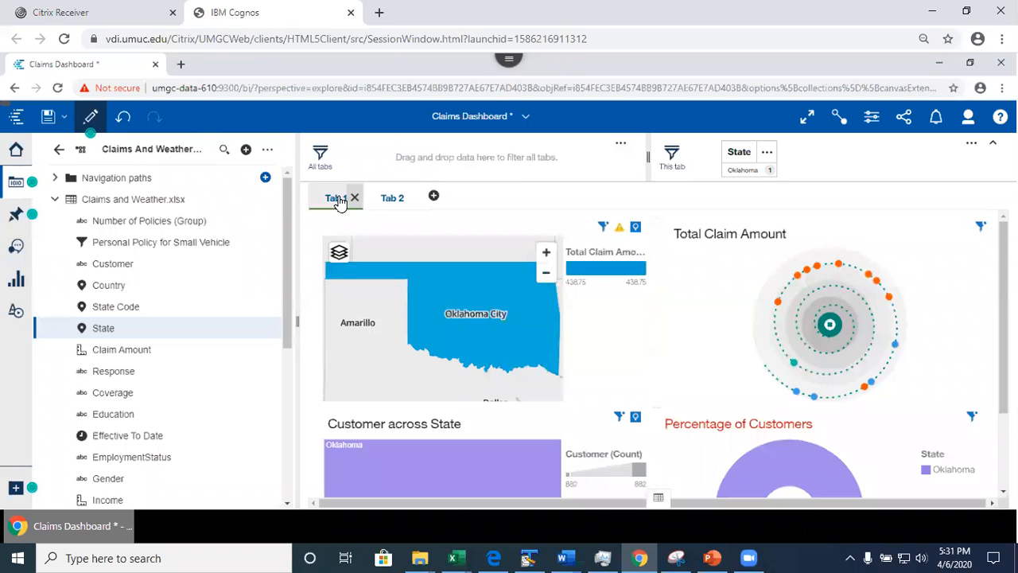
Step: Remove the State filter from Tab 1 and save the dashboard
{"action": "left_click", "coordinate": [766, 152]}
{"action": "left_click", "coordinate": [713, 197]}
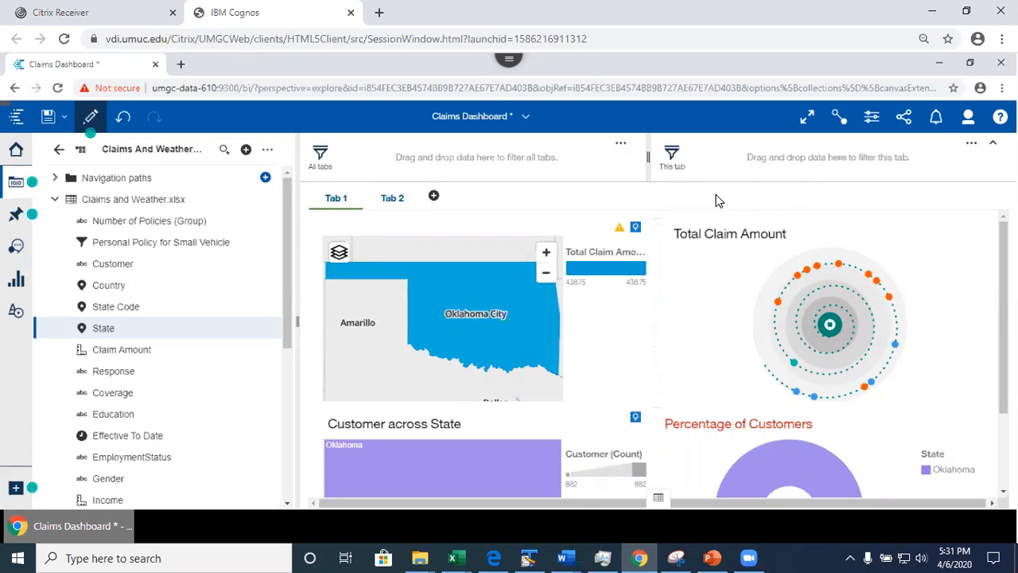
{"action": "left_click", "coordinate": [48, 117]}
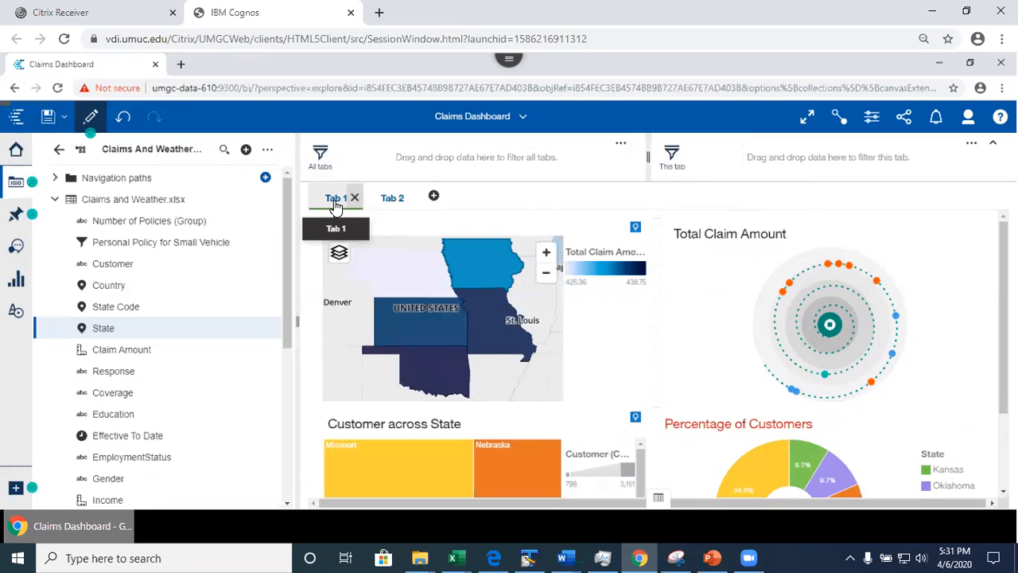
Step: Rename the dashboard's Tab 1 as Scene 1
{"action": "left_click", "coordinate": [334, 205]}
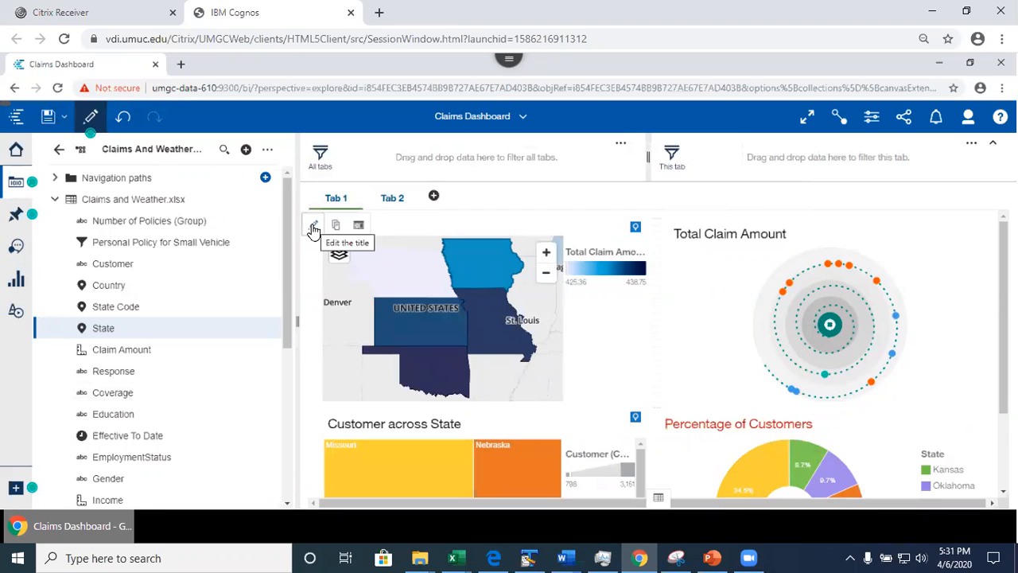
{"action": "left_click", "coordinate": [314, 229]}
{"action": "type", "text": "Sc"}
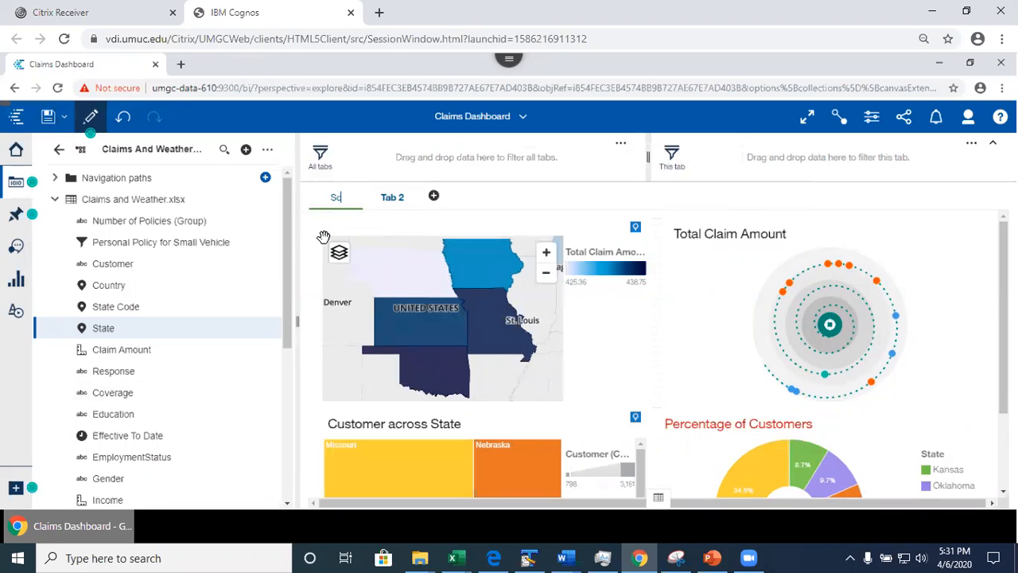
{"action": "type", "text": "ene 1"}
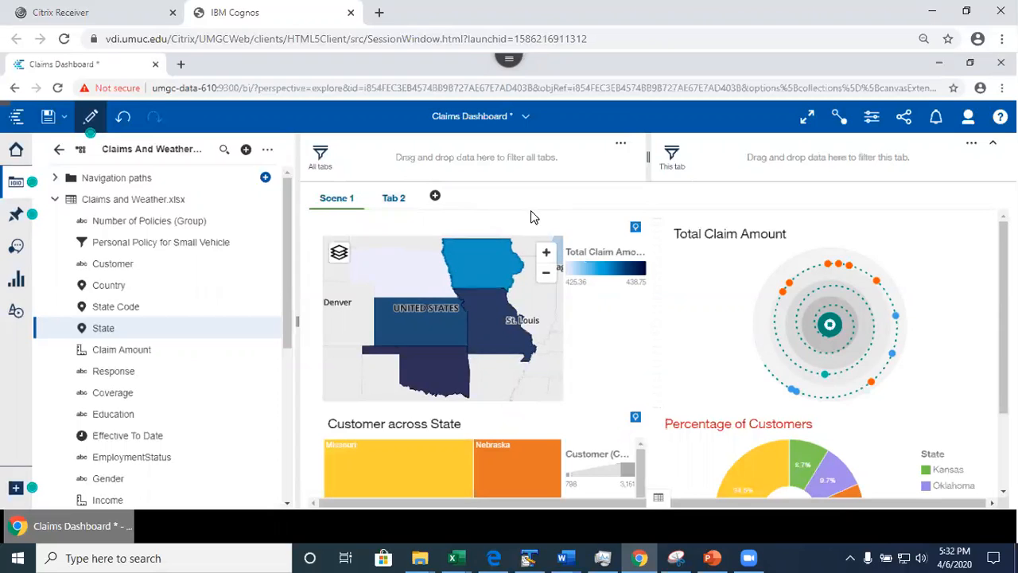
Step: Rename Tab 2 as Scene 2, and save the dashboard with Scene 1 showing
{"action": "left_click", "coordinate": [388, 201]}
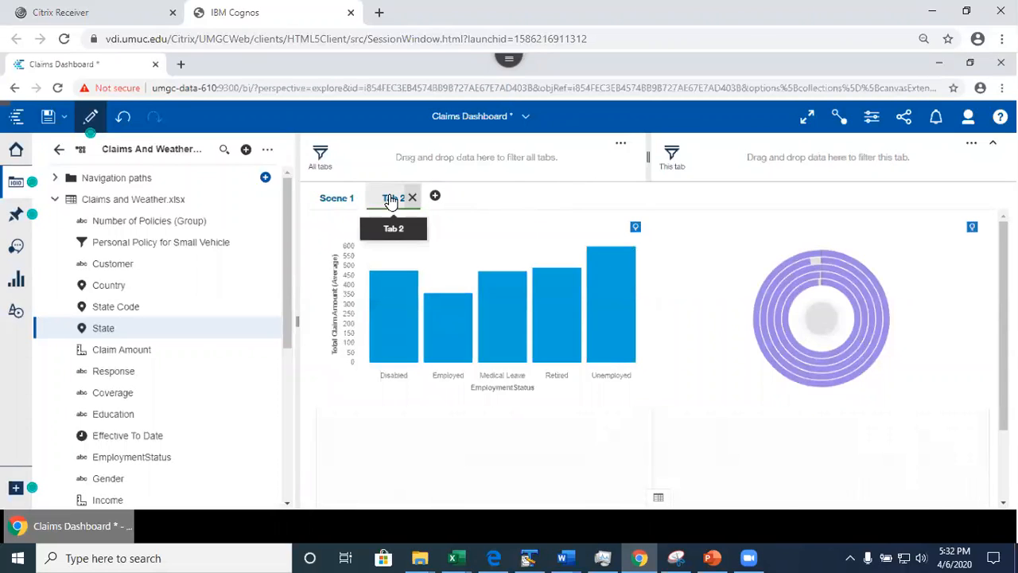
{"action": "left_click", "coordinate": [388, 208]}
{"action": "left_click", "coordinate": [372, 227]}
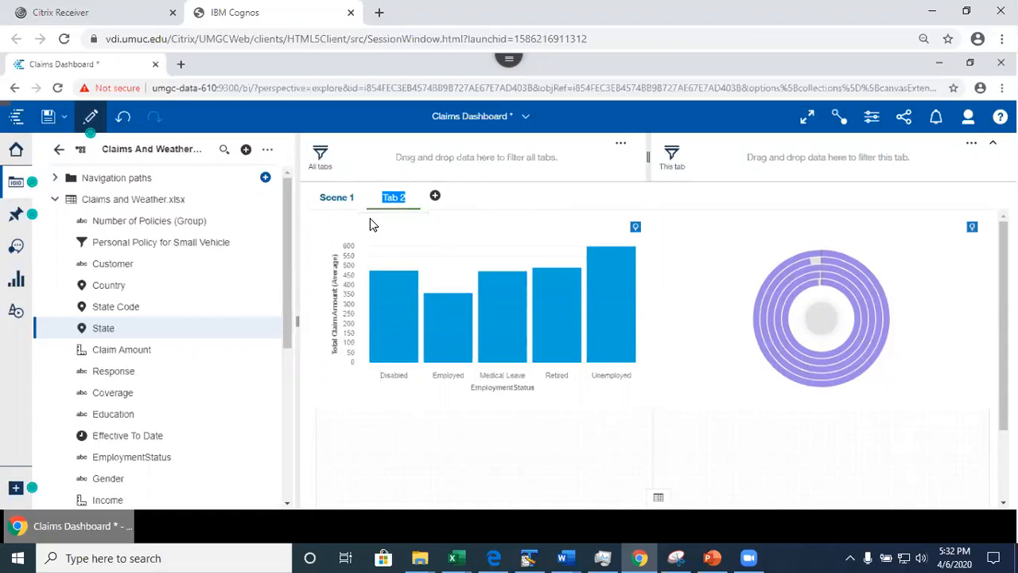
{"action": "type", "text": "Scene 2"}
{"action": "left_click", "coordinate": [533, 199]}
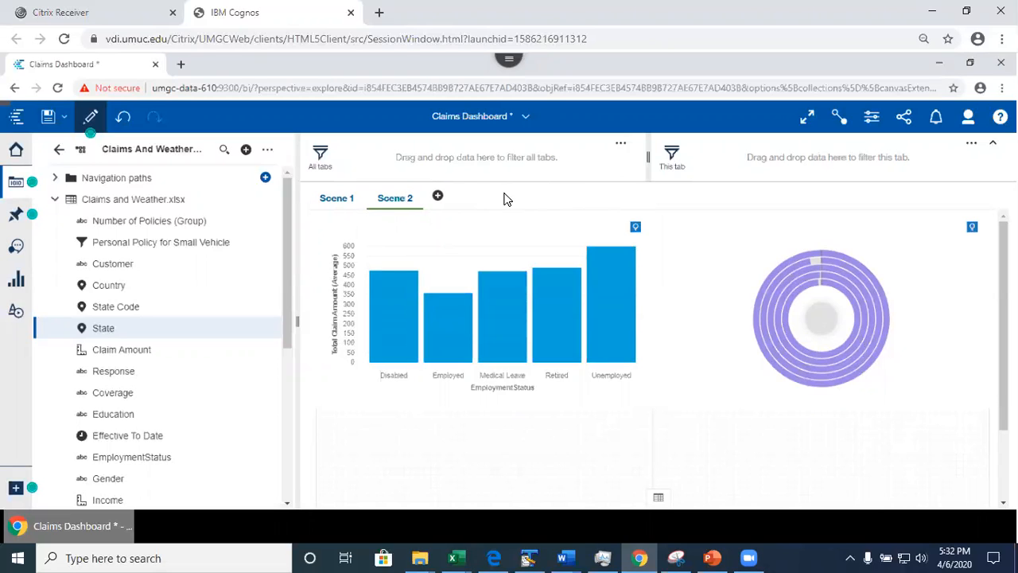
{"action": "left_click", "coordinate": [332, 199]}
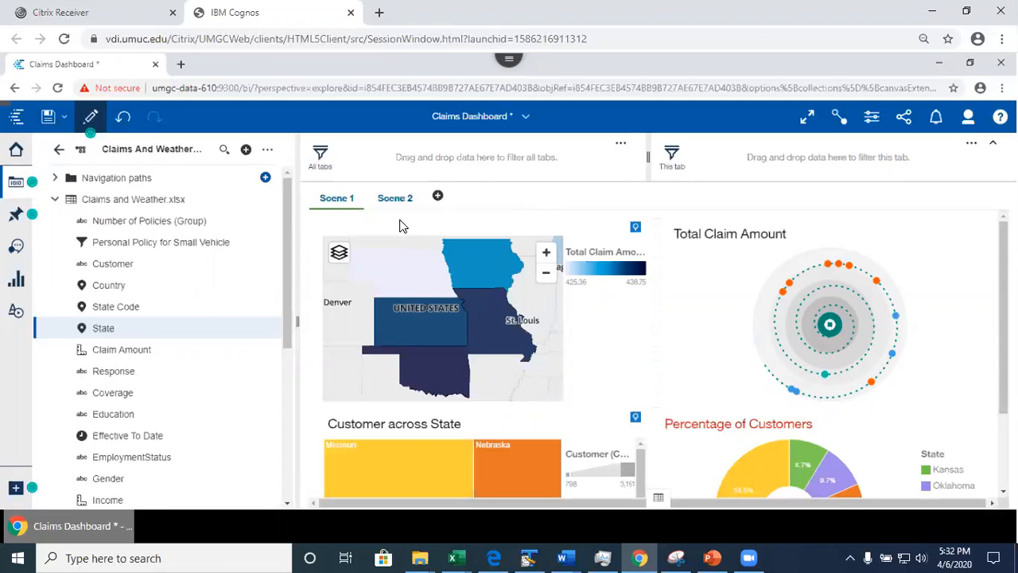
{"action": "left_click", "coordinate": [49, 117]}
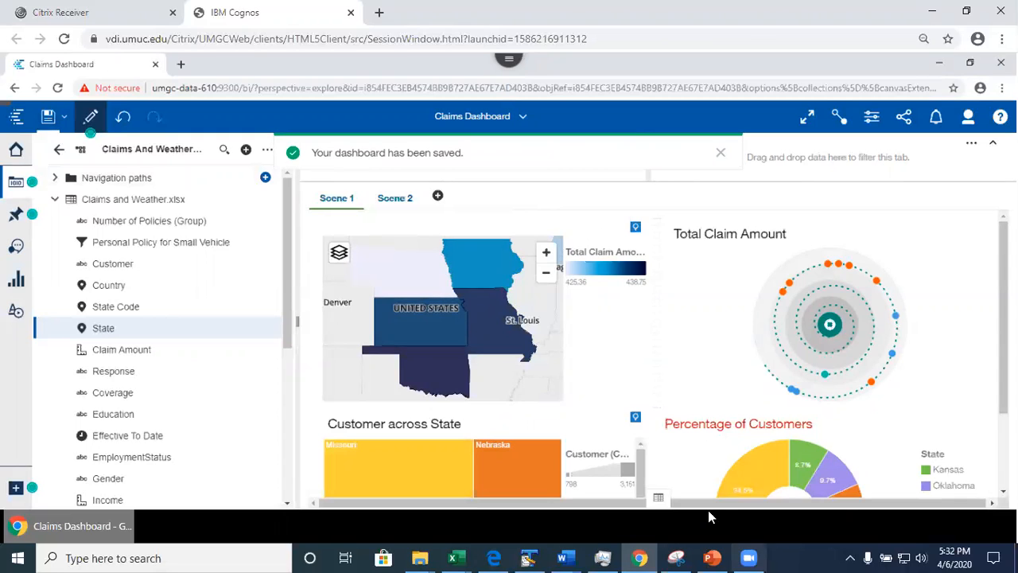
Step: Switch to the PowerPoint presentation, review slide 10 on the tabbed dashboard interface, and return to the Cognos dashboard
{"action": "left_click", "coordinate": [712, 557]}
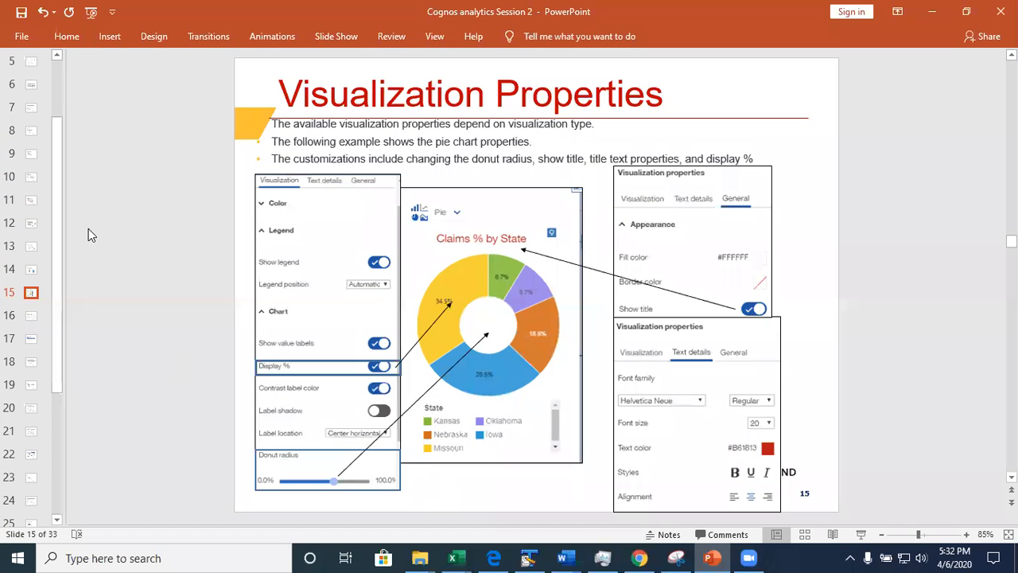
{"action": "left_click", "coordinate": [32, 180]}
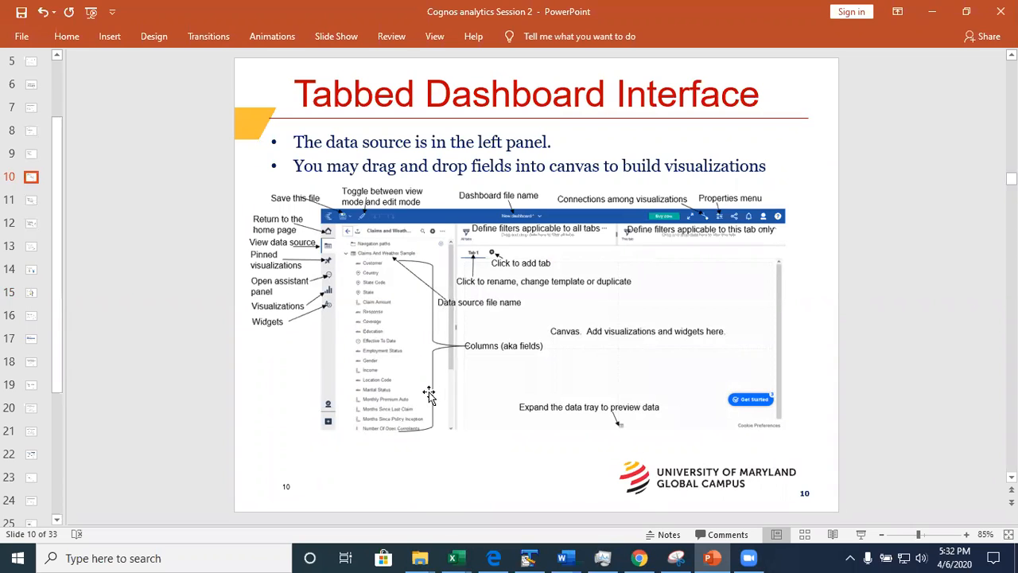
{"action": "left_click", "coordinate": [930, 16]}
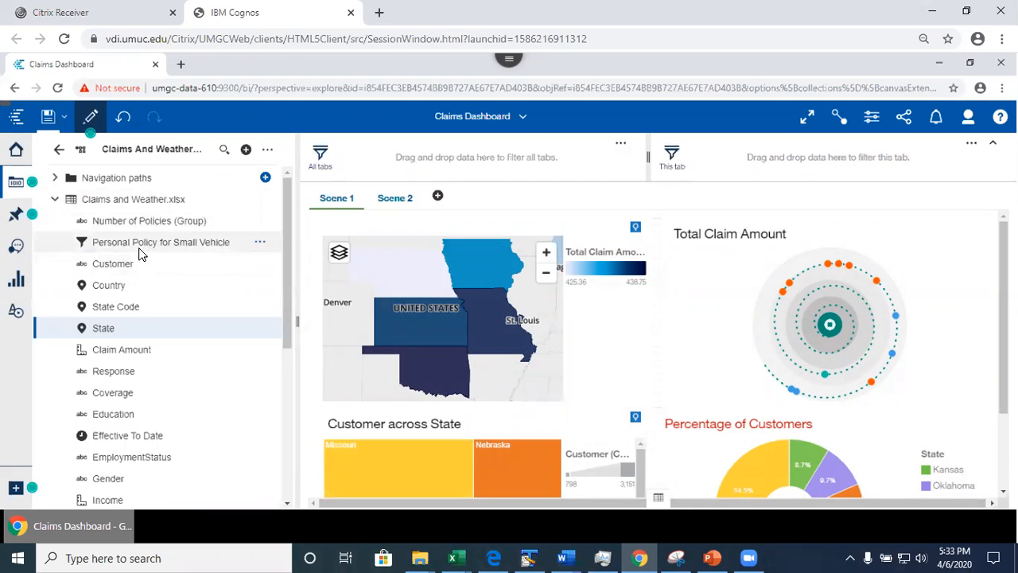
Step: Try to filter Scene 1 by Personal Policy for Small Vehicle, and collapse and re-expand the filter area
{"action": "left_click_drag", "start_coordinate": [135, 249], "coordinate": [765, 154]}
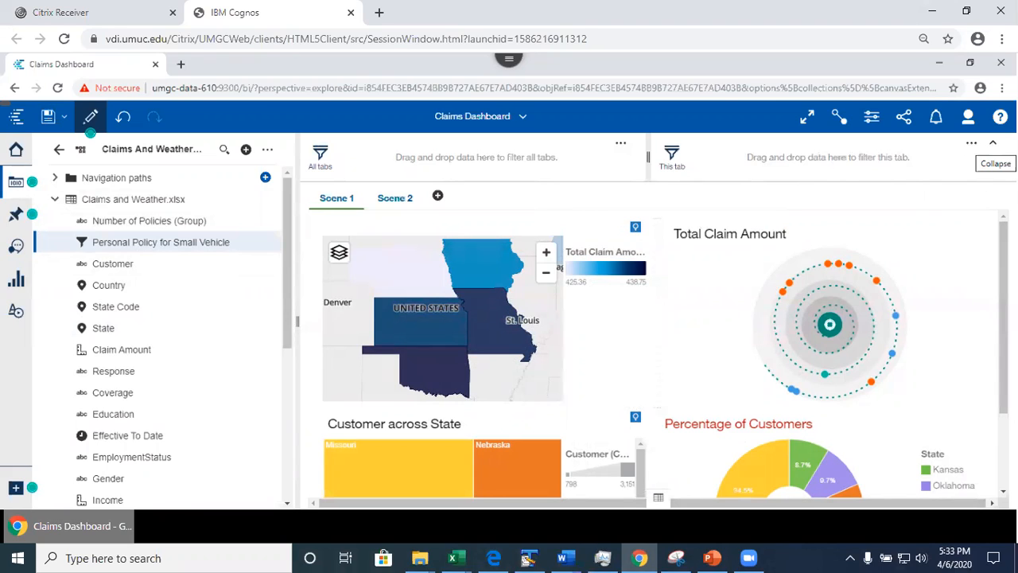
{"action": "left_click", "coordinate": [993, 150]}
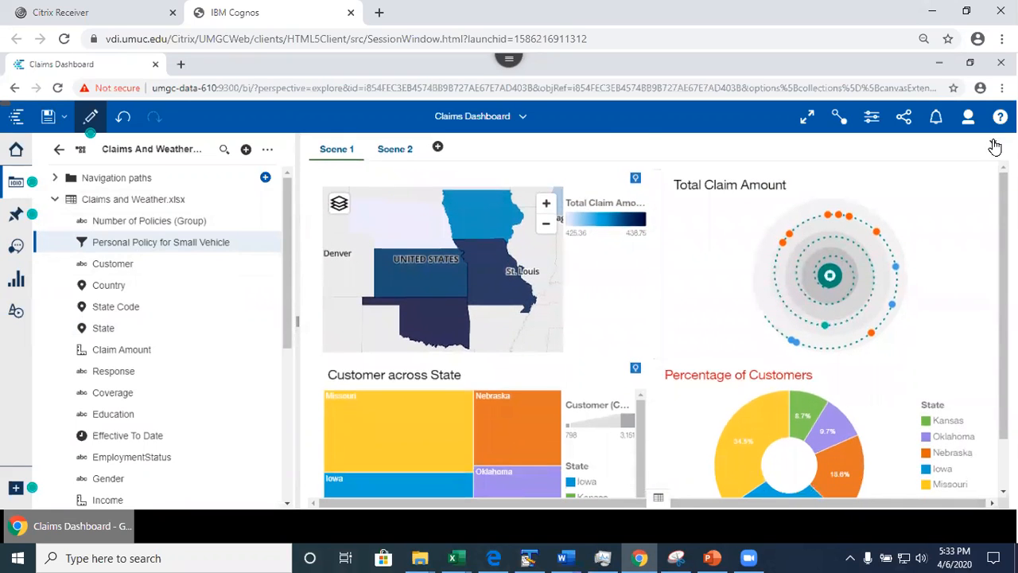
{"action": "left_click", "coordinate": [993, 148]}
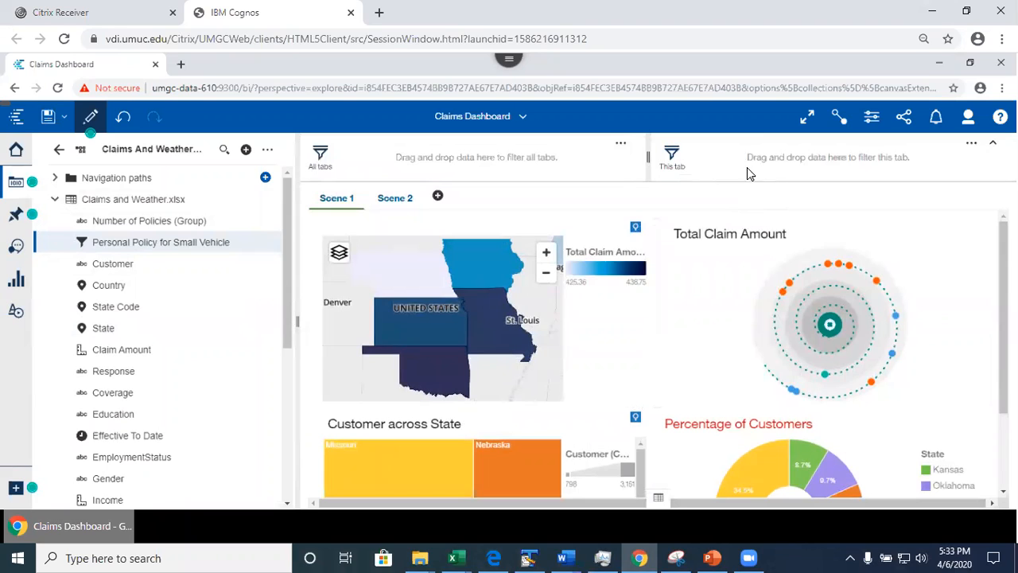
Step: Expand the data source's navigation paths, and review slides 11 and 12 in PowerPoint before returning to the Cognos dashboard
{"action": "left_click", "coordinate": [54, 178]}
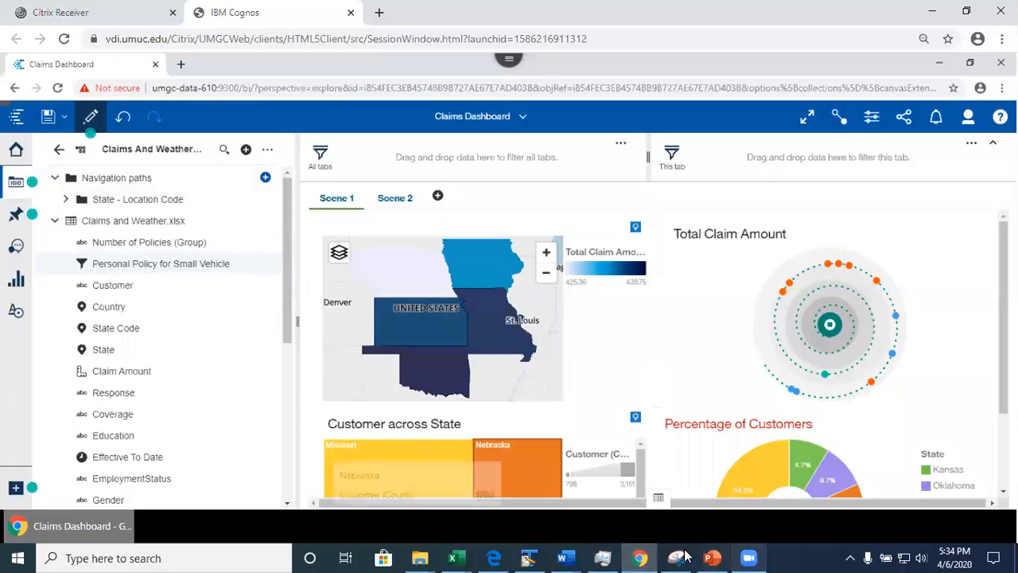
{"action": "left_click", "coordinate": [711, 557]}
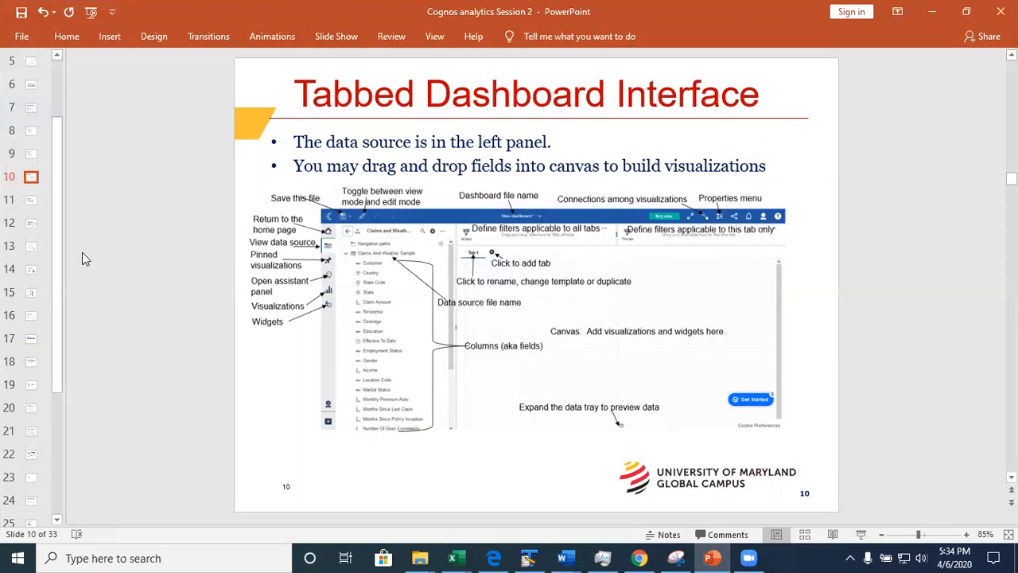
{"action": "left_click", "coordinate": [37, 202]}
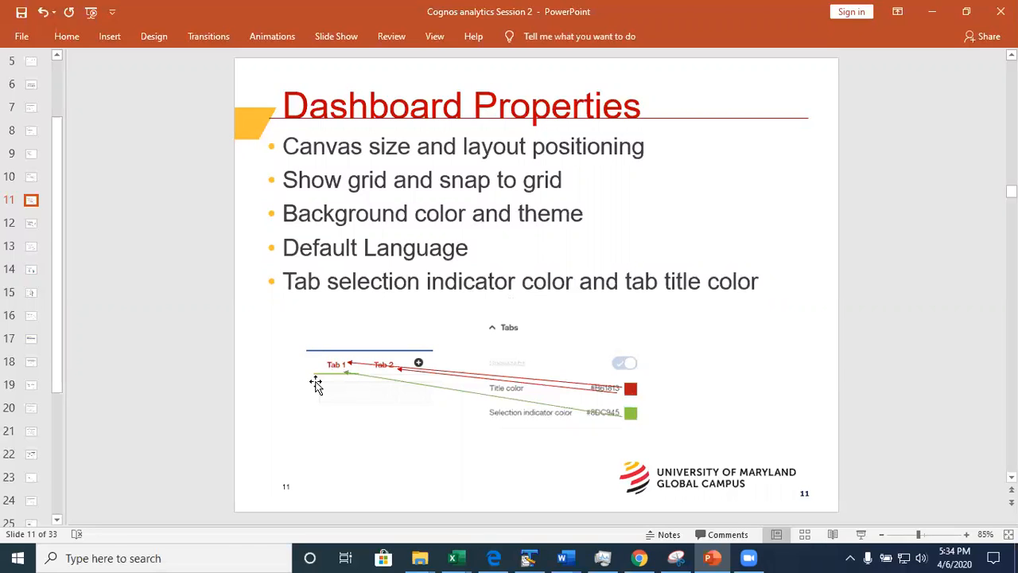
{"action": "left_click", "coordinate": [29, 225]}
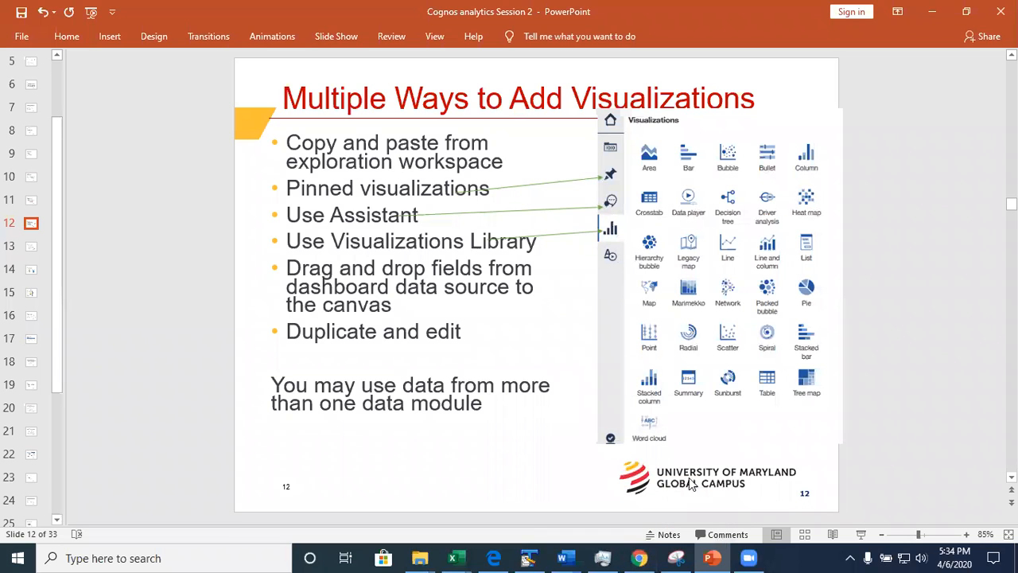
{"action": "left_click", "coordinate": [640, 557]}
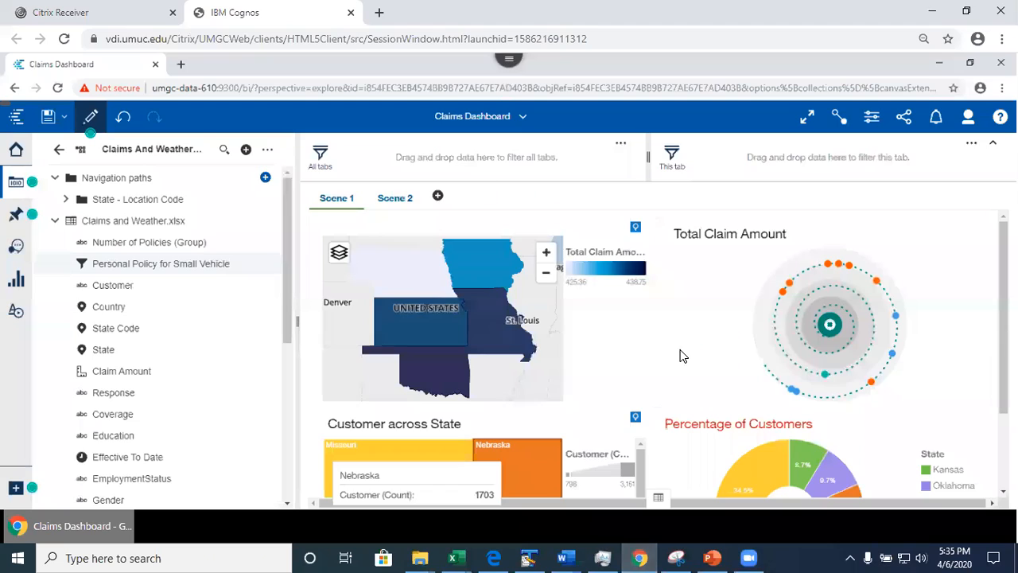
Step: Add a text widget to the empty cell below the employment status bar chart on Scene 2
{"action": "left_click", "coordinate": [392, 199]}
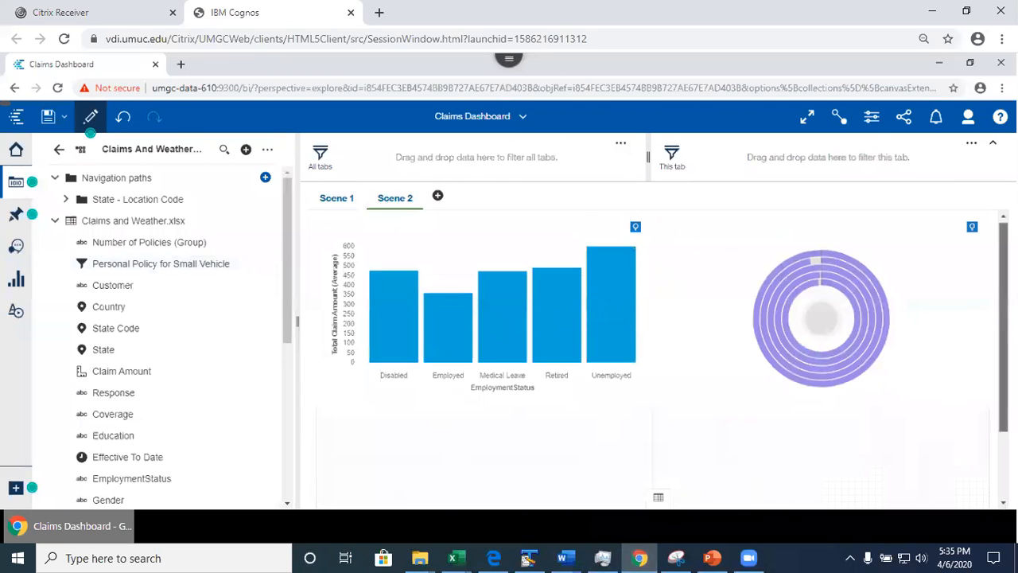
{"action": "left_click", "coordinate": [16, 312]}
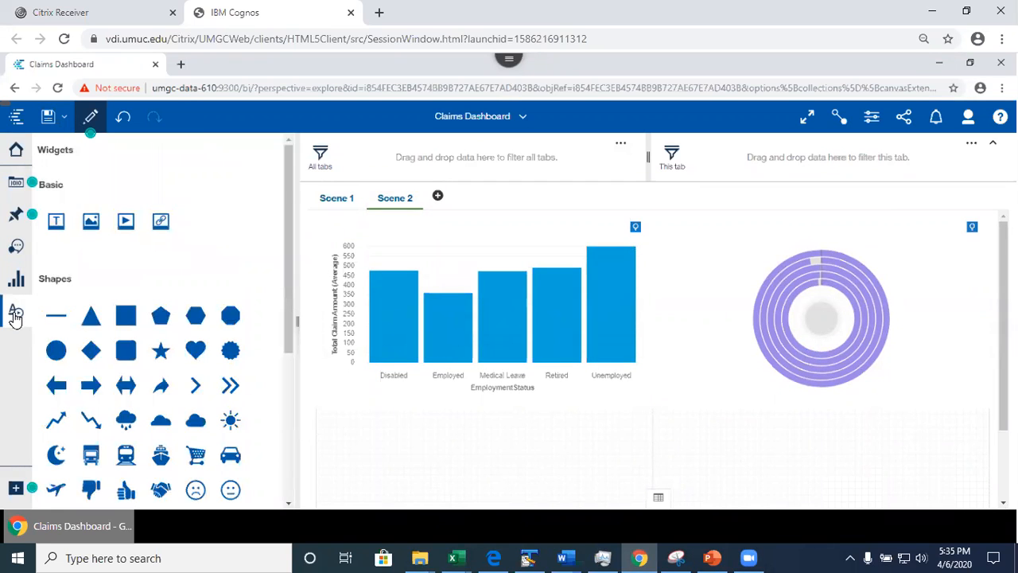
{"action": "left_click_drag", "start_coordinate": [55, 220], "coordinate": [477, 486]}
{"action": "left_click_drag", "start_coordinate": [452, 414], "coordinate": [483, 481]}
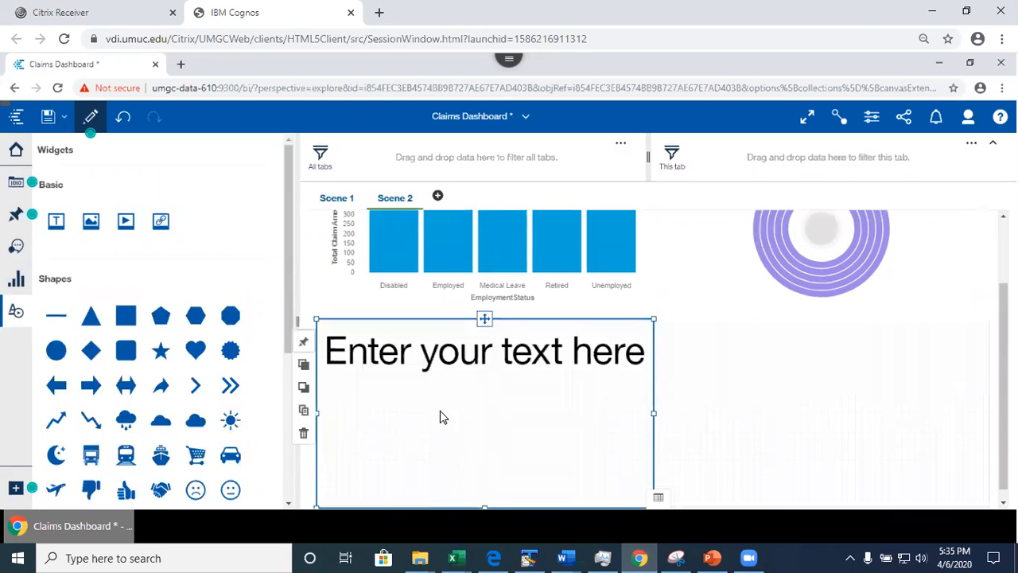
Step: Replace the text widget's placeholder with "I love DATA 610" and leave the widget selected
{"action": "double_click", "coordinate": [386, 352]}
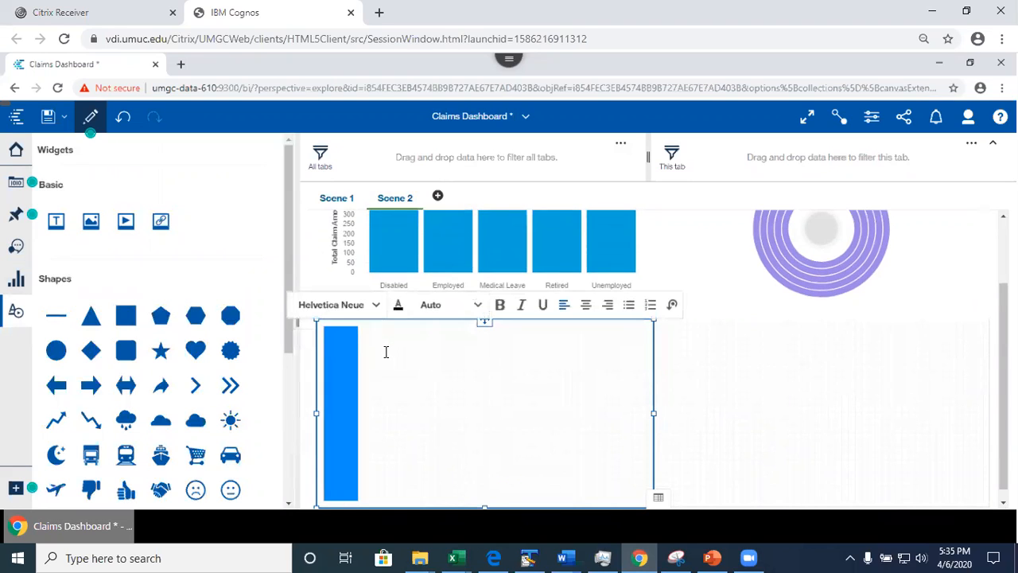
{"action": "type", "text": "I "}
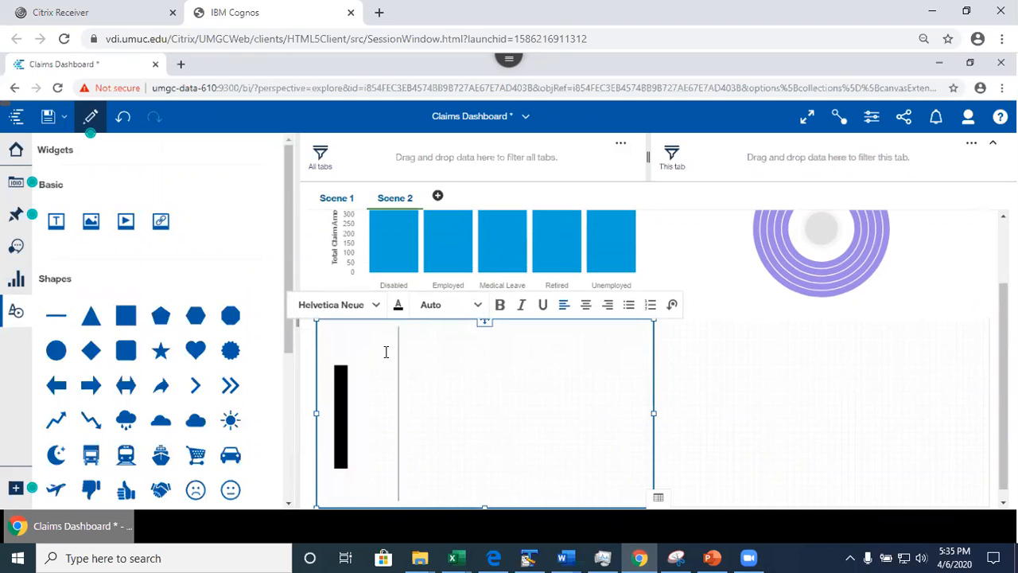
{"action": "type", "text": "love"}
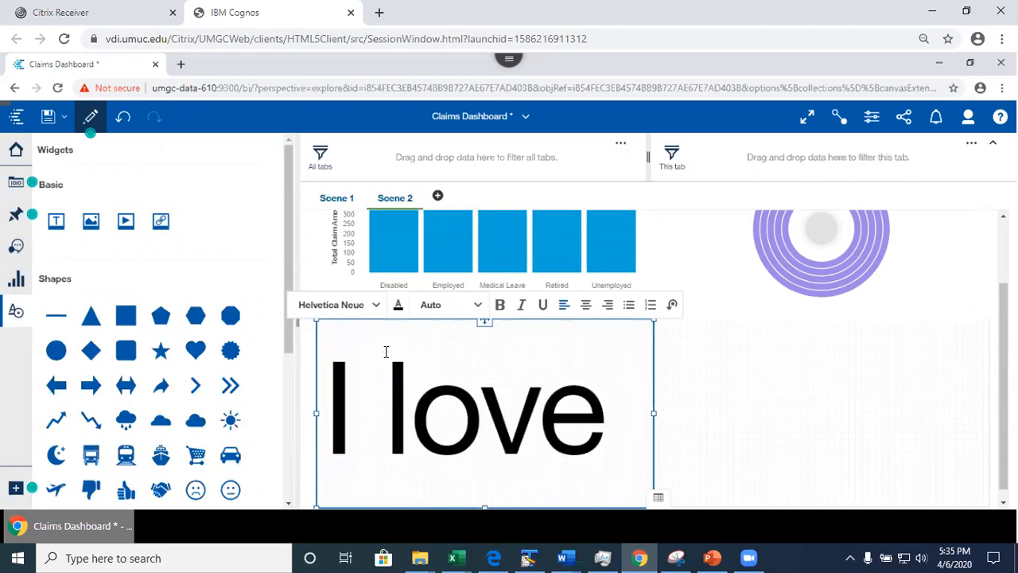
{"action": "type", "text": " DAT"}
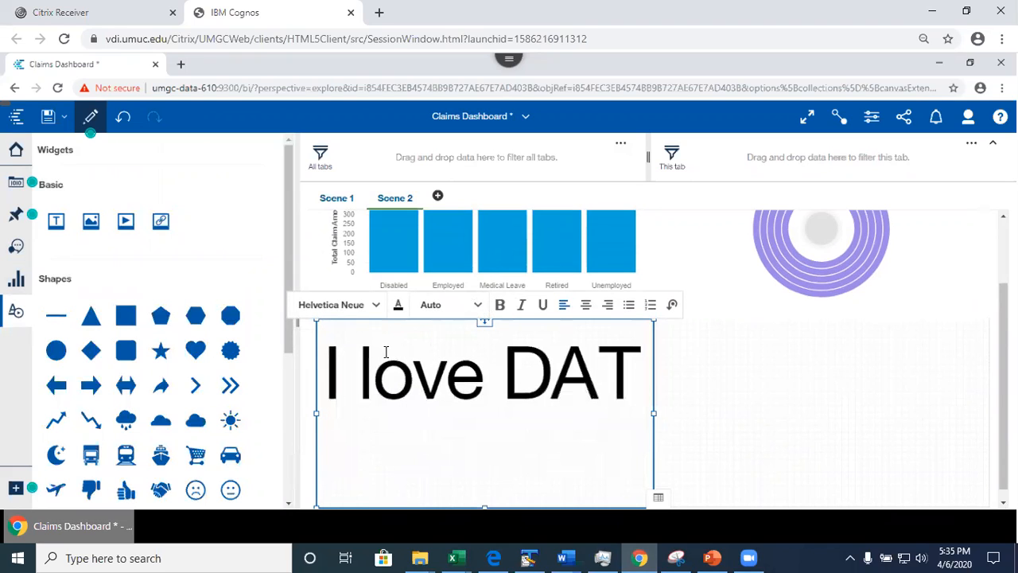
{"action": "type", "text": "A 610"}
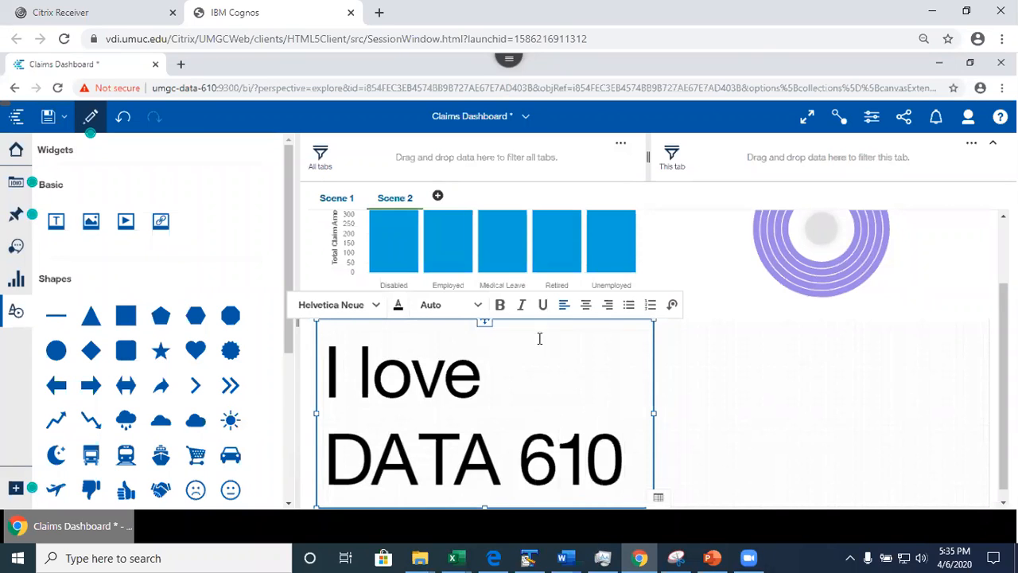
{"action": "left_click", "coordinate": [723, 411]}
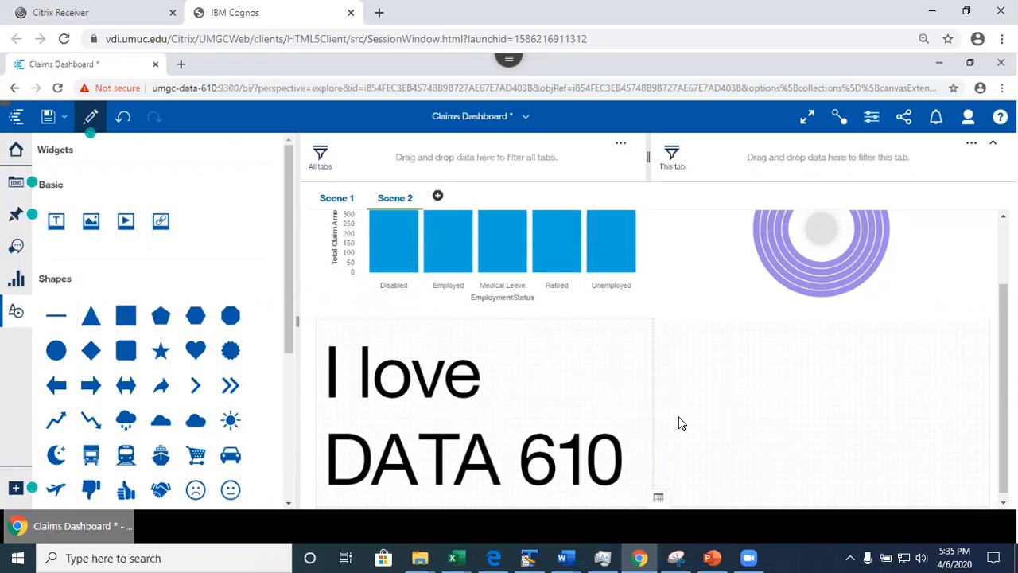
{"action": "left_click", "coordinate": [463, 377]}
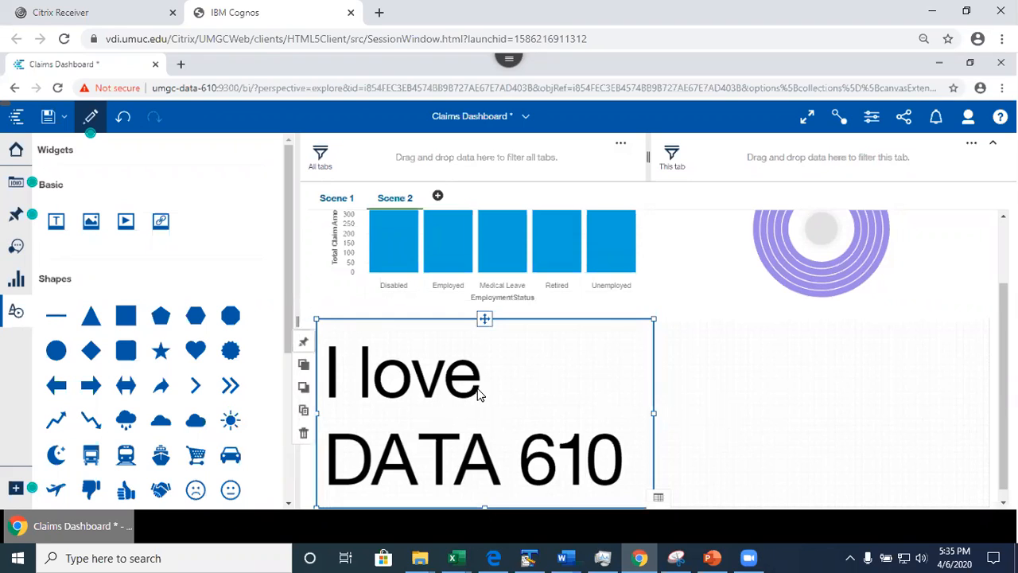
Step: Colour the "I love DATA 610" text red (#B61813) and centre it in its widget
{"action": "double_click", "coordinate": [451, 374]}
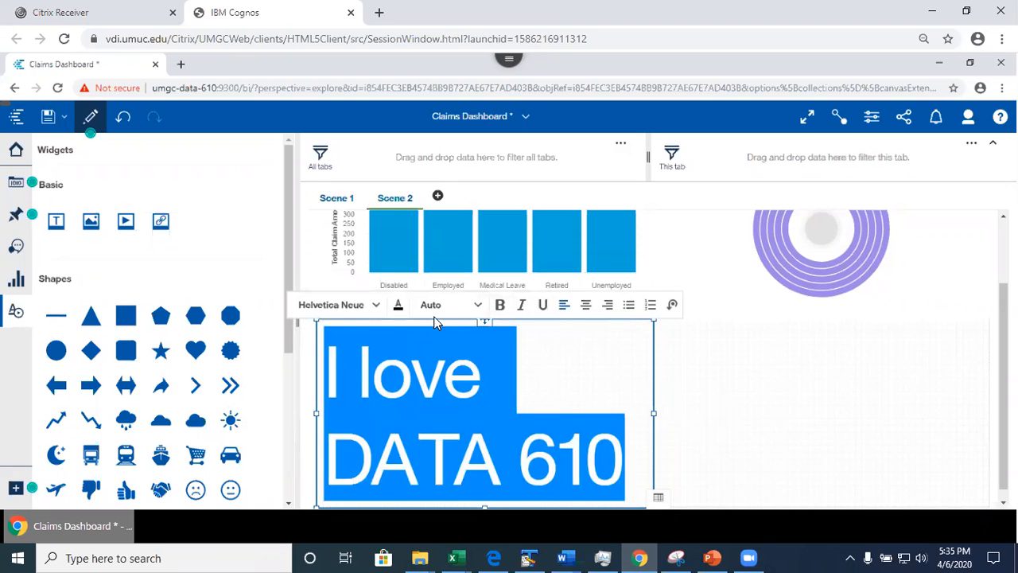
{"action": "left_click", "coordinate": [874, 118]}
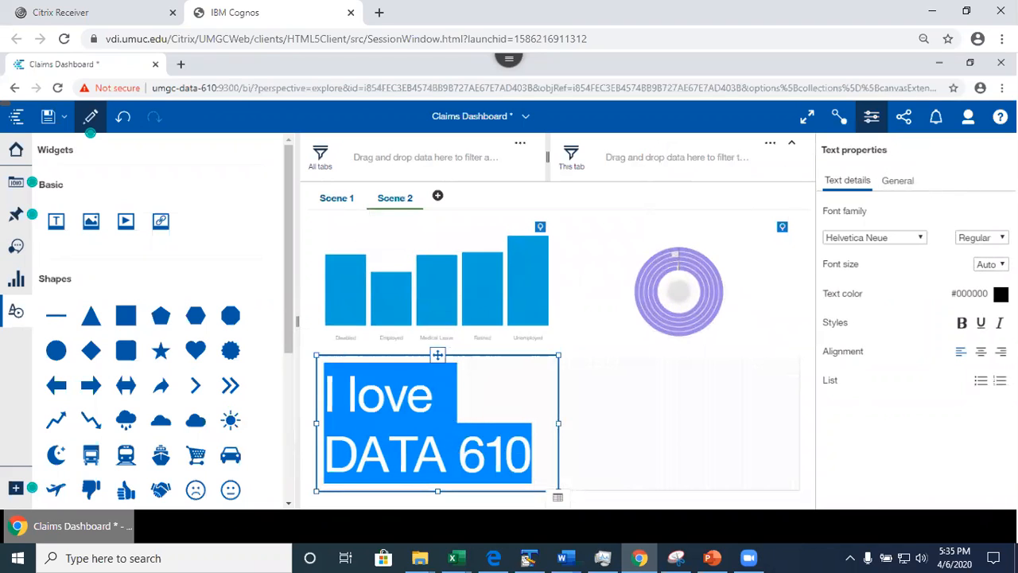
{"action": "left_click", "coordinate": [1000, 294]}
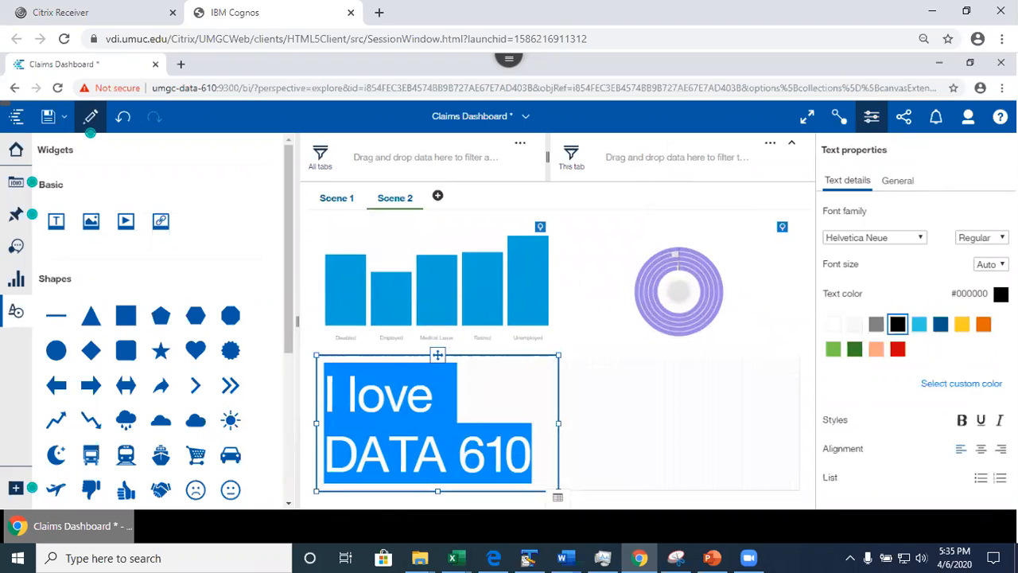
{"action": "left_click", "coordinate": [899, 348]}
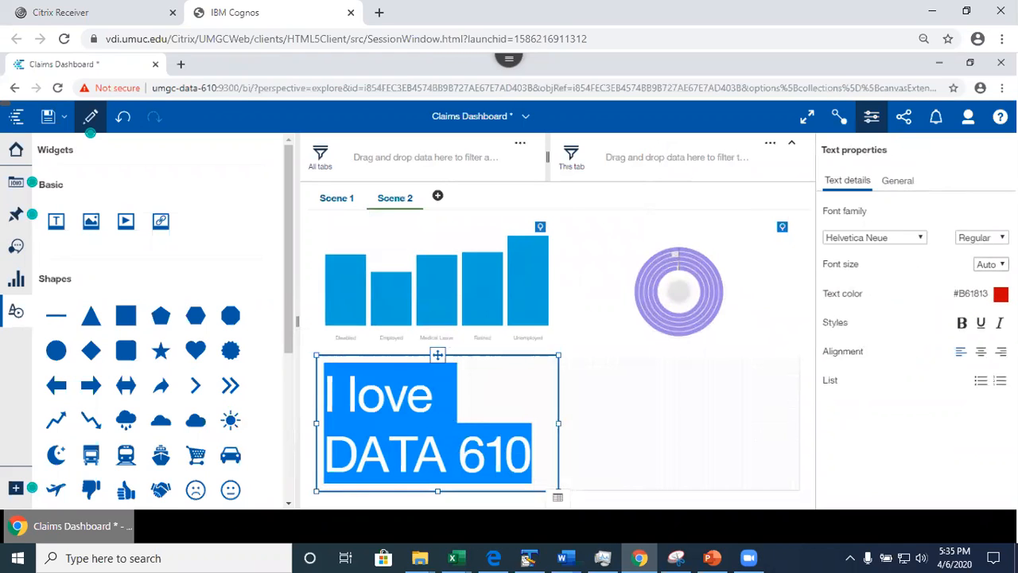
{"action": "left_click", "coordinate": [981, 351]}
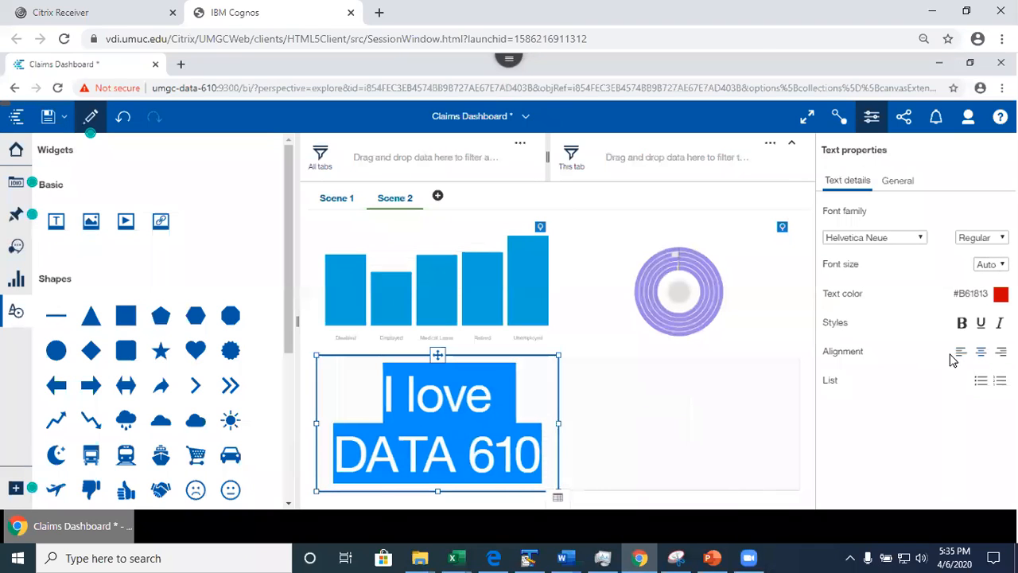
{"action": "left_click", "coordinate": [641, 424]}
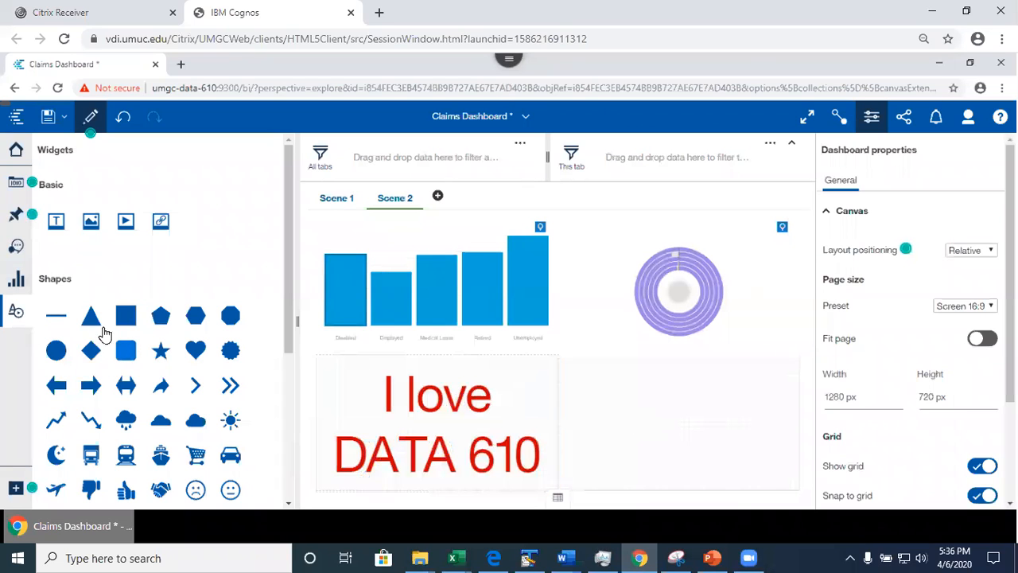
Step: Add a square shape to the empty cell below the purple radial chart on Scene 2 and save the dashboard
{"action": "left_click_drag", "start_coordinate": [126, 316], "coordinate": [675, 419]}
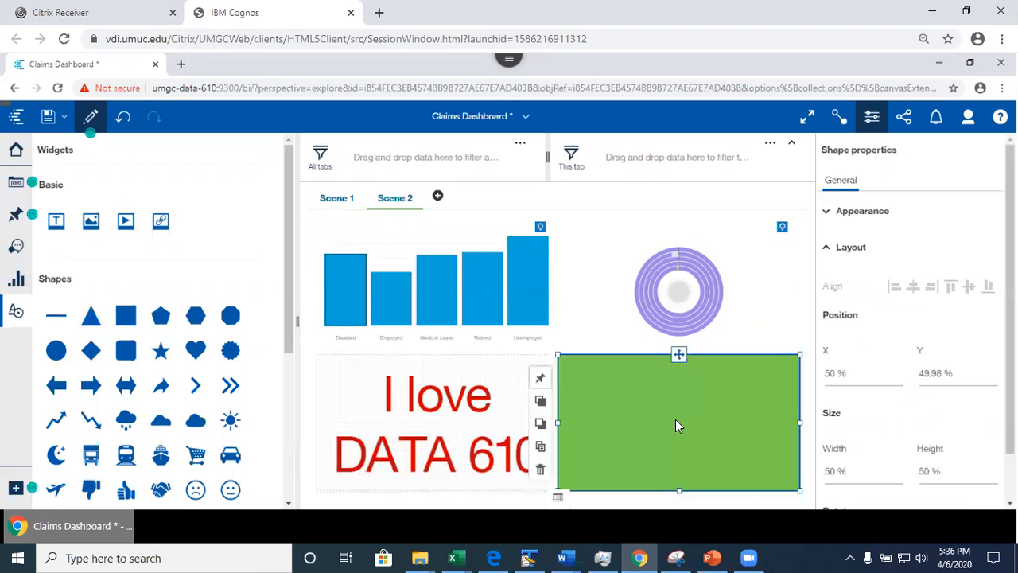
{"action": "left_click", "coordinate": [433, 506]}
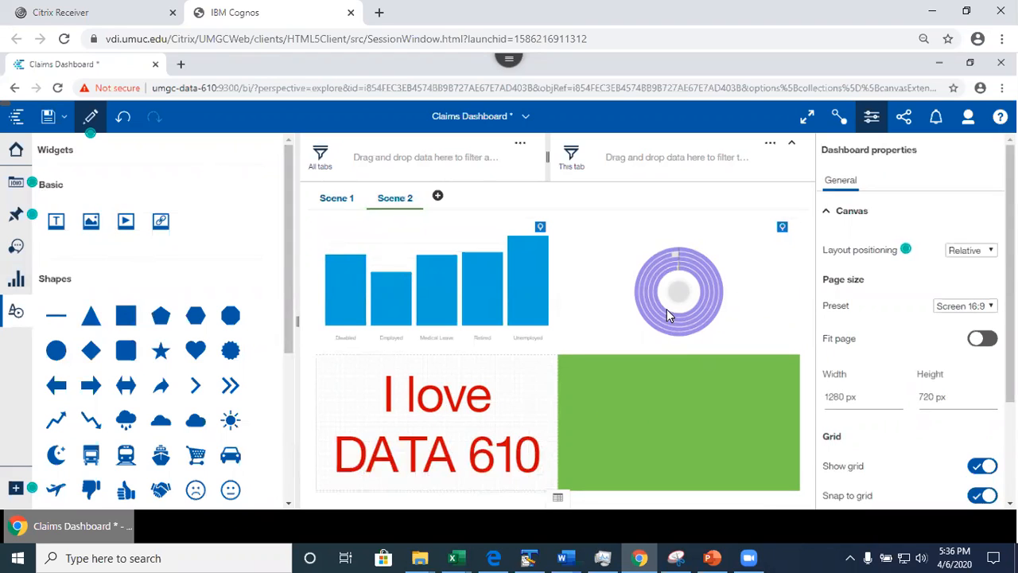
{"action": "left_click", "coordinate": [464, 375]}
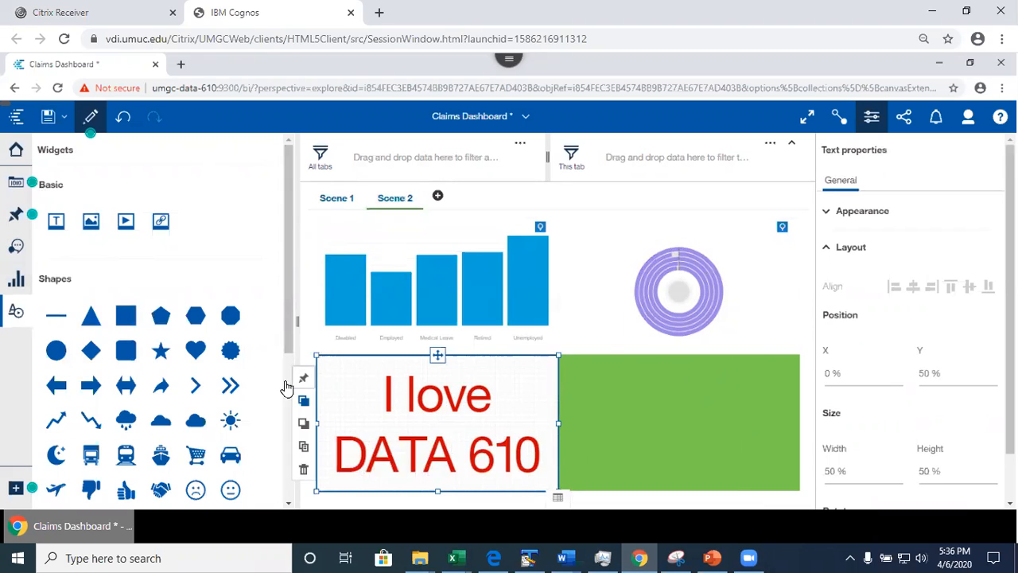
{"action": "left_click", "coordinate": [49, 124]}
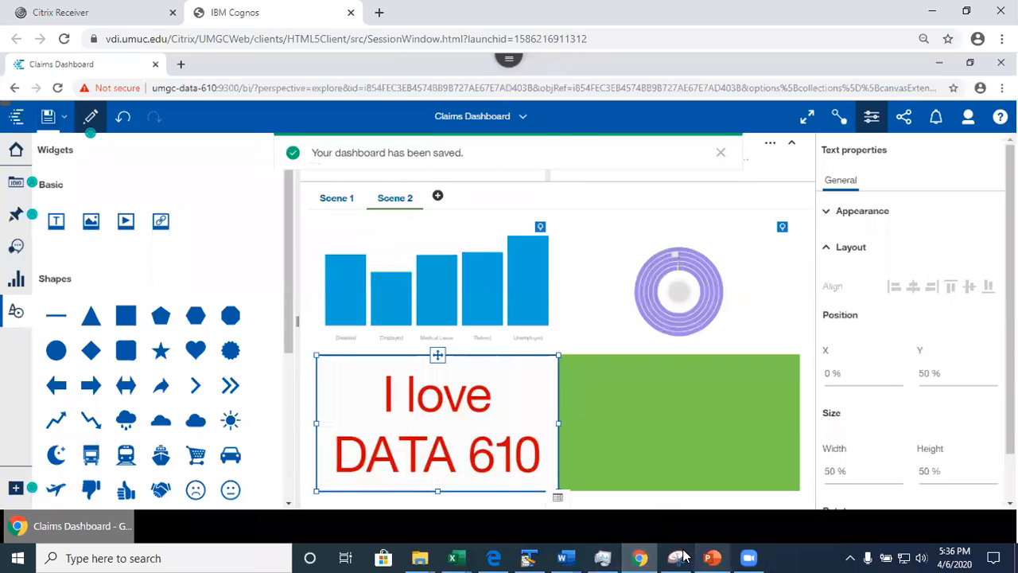
Step: Review slide 13, Visualization Library, in PowerPoint before returning to Scene 1 of the Cognos dashboard
{"action": "left_click", "coordinate": [713, 557]}
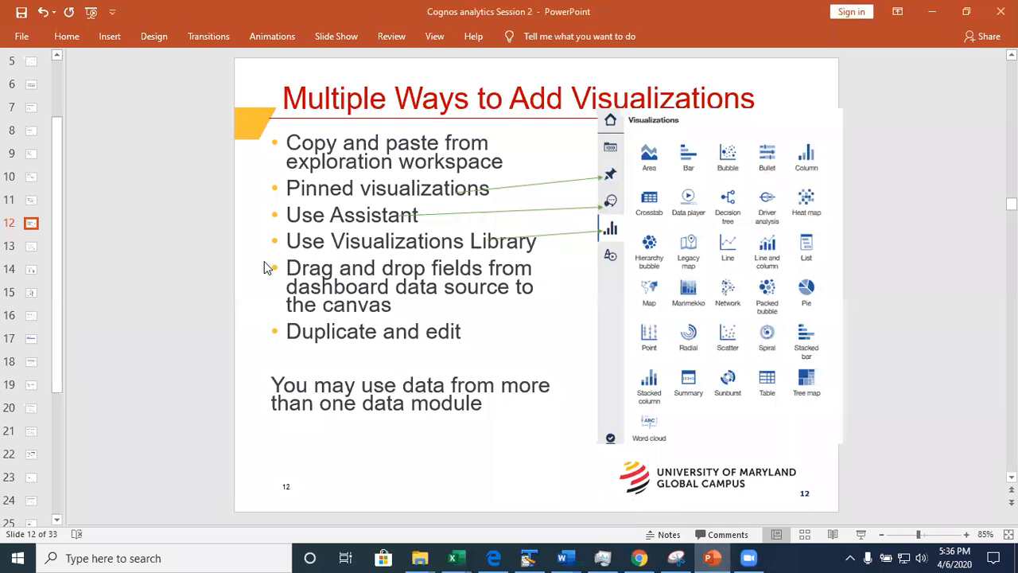
{"action": "left_click", "coordinate": [32, 247]}
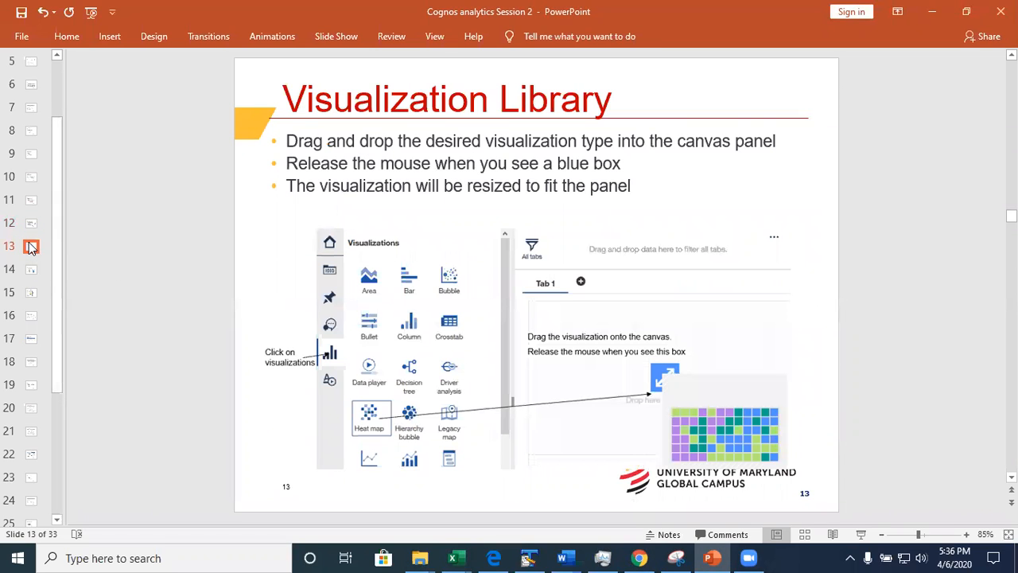
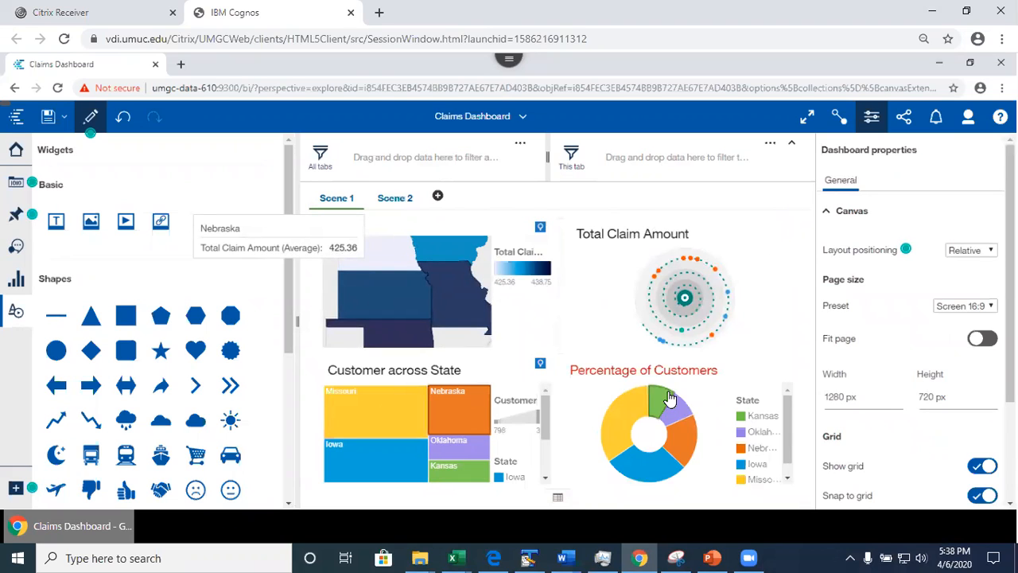
{"action": "mouse_move", "coordinate": [668, 396]}
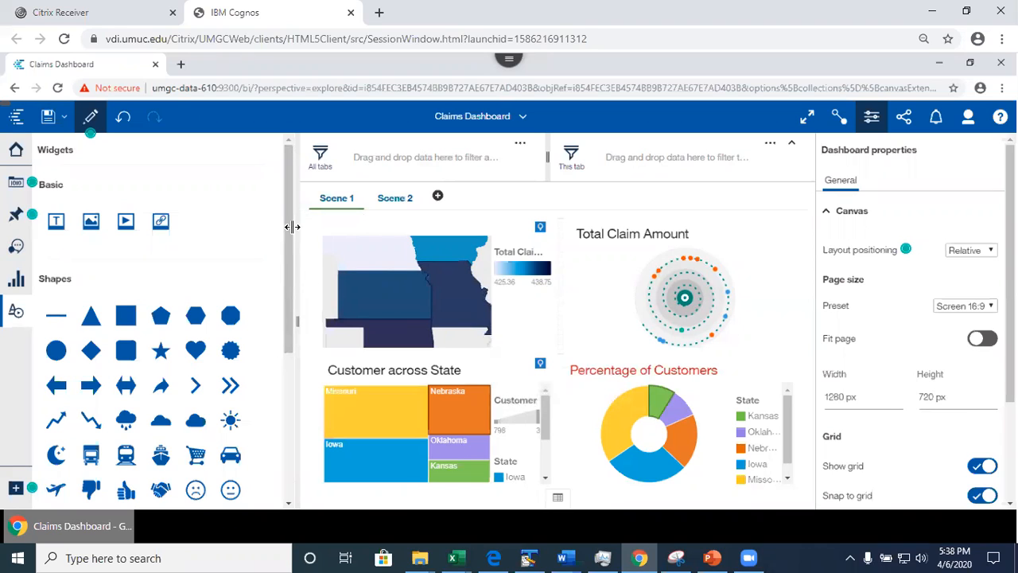
Step: Save the dashboard as a Slideshow story named "Story: Claims Dashboard" in My content, with the story opening after saving
{"action": "left_click", "coordinate": [65, 119]}
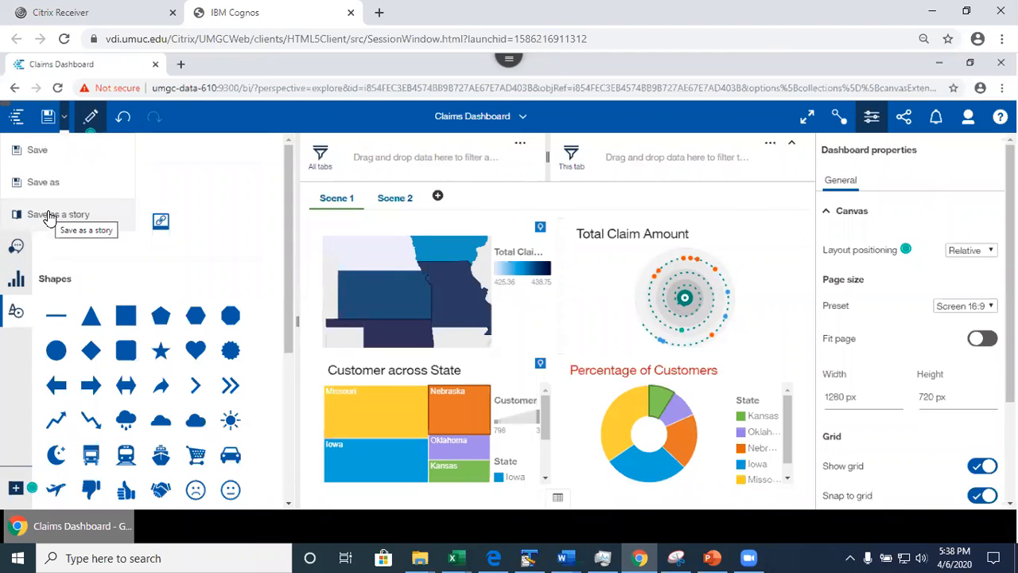
{"action": "left_click", "coordinate": [49, 217]}
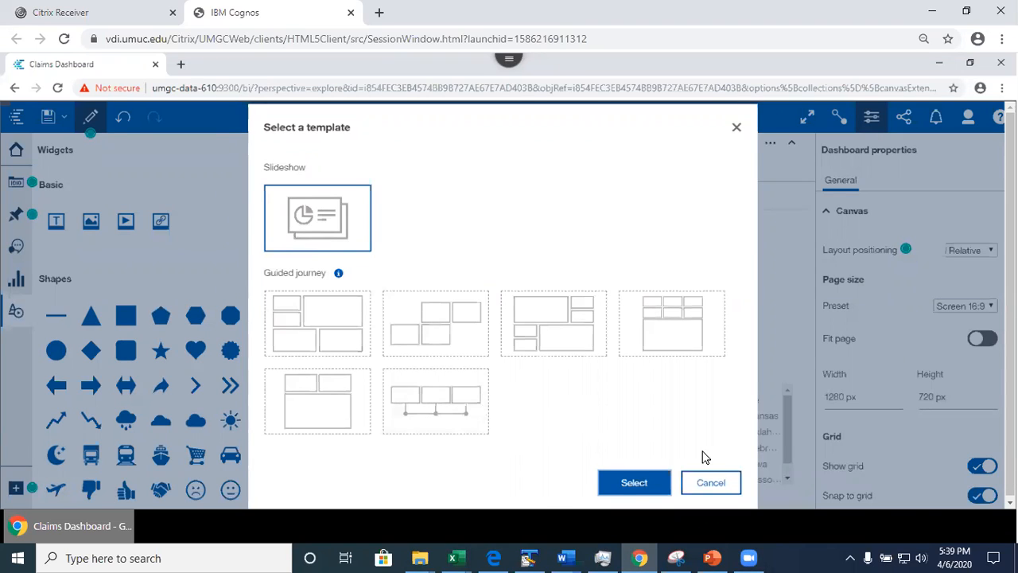
{"action": "left_click", "coordinate": [634, 488]}
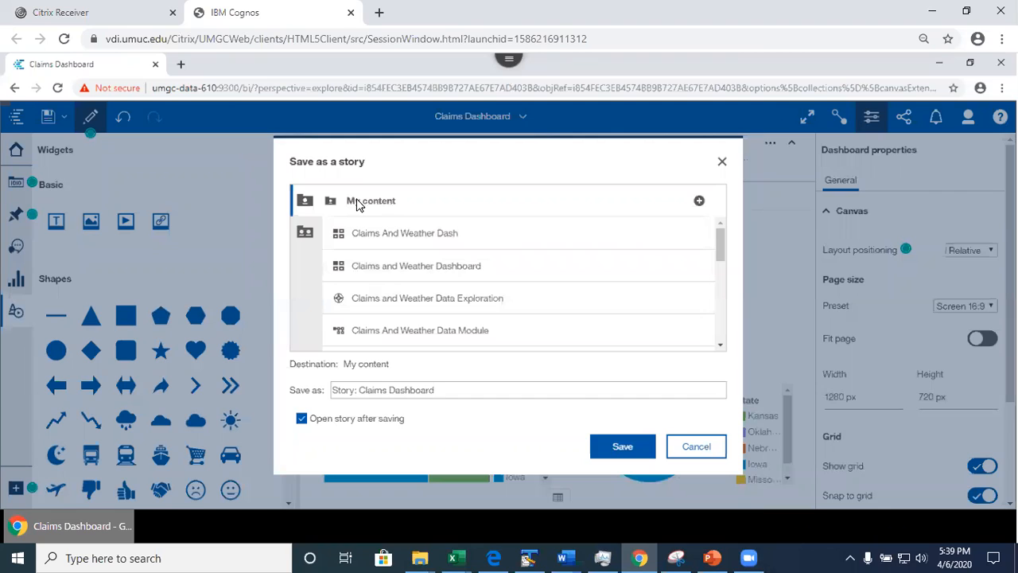
{"action": "left_click", "coordinate": [356, 389]}
{"action": "left_click", "coordinate": [624, 447]}
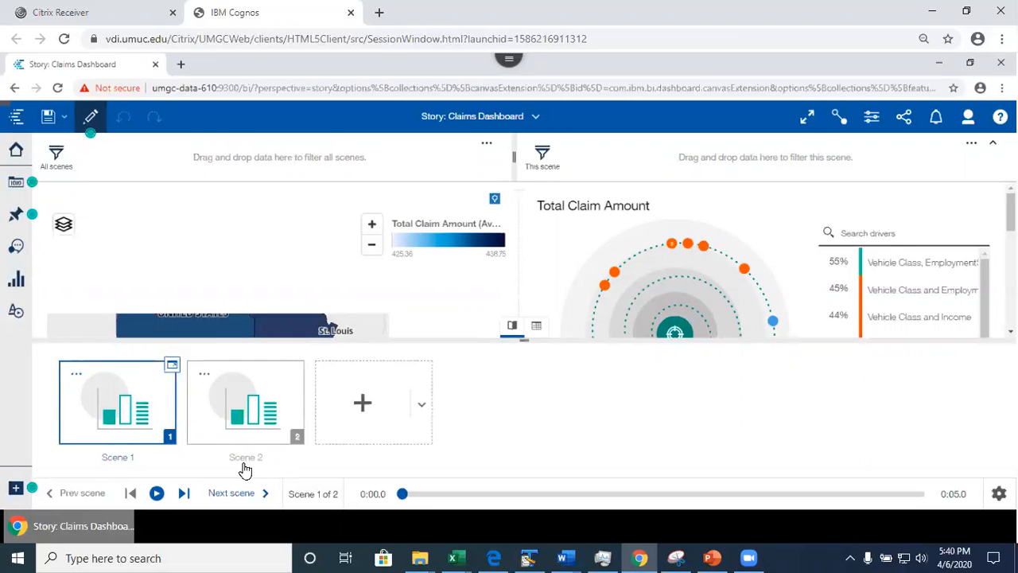
Step: Examine the story's data tables for Claims And Weather Data Module and Claims And Weather Data Module - Claim
{"action": "left_click", "coordinate": [537, 329]}
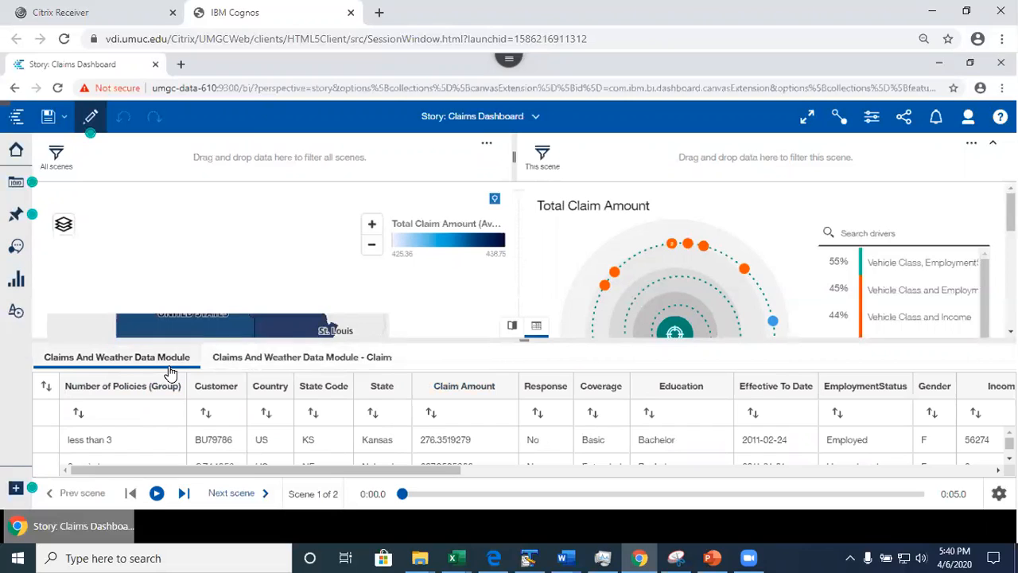
{"action": "left_click", "coordinate": [310, 367]}
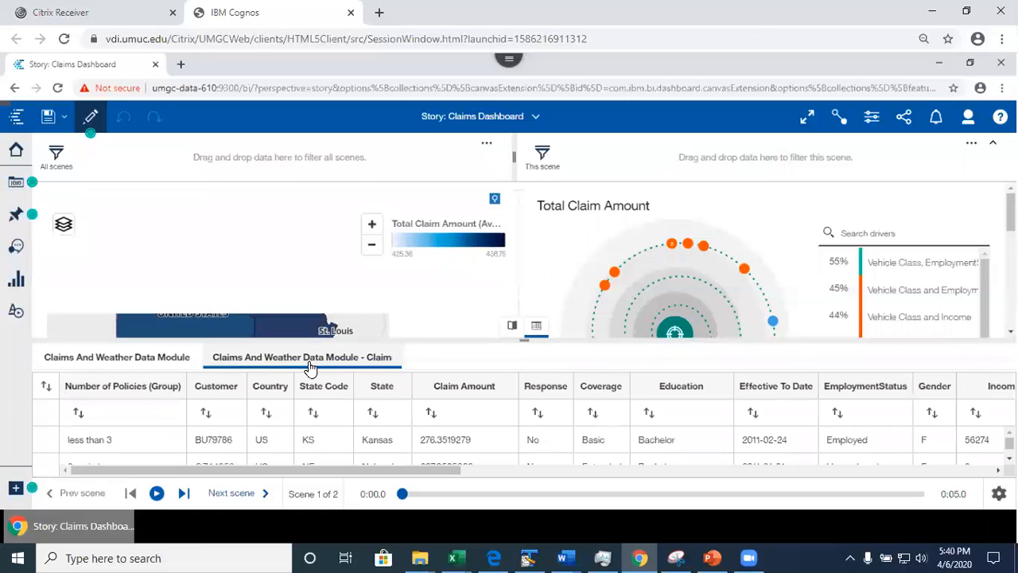
{"action": "left_click", "coordinate": [129, 363]}
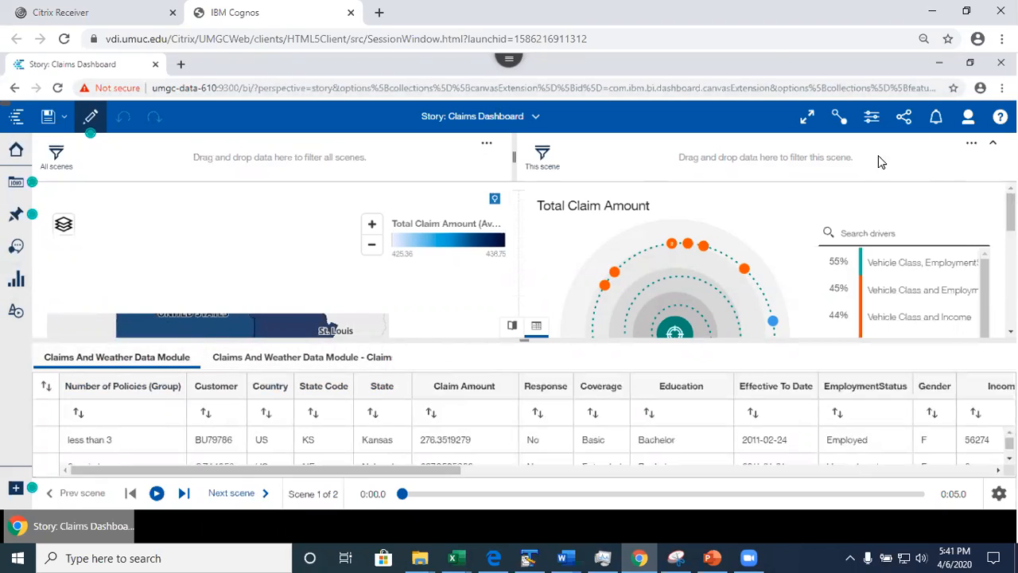
{"action": "scroll", "coordinate": [1010, 238], "scroll_direction": "down", "scroll_amount": 3}
{"action": "left_click_drag", "start_coordinate": [1011, 257], "coordinate": [1011, 211]}
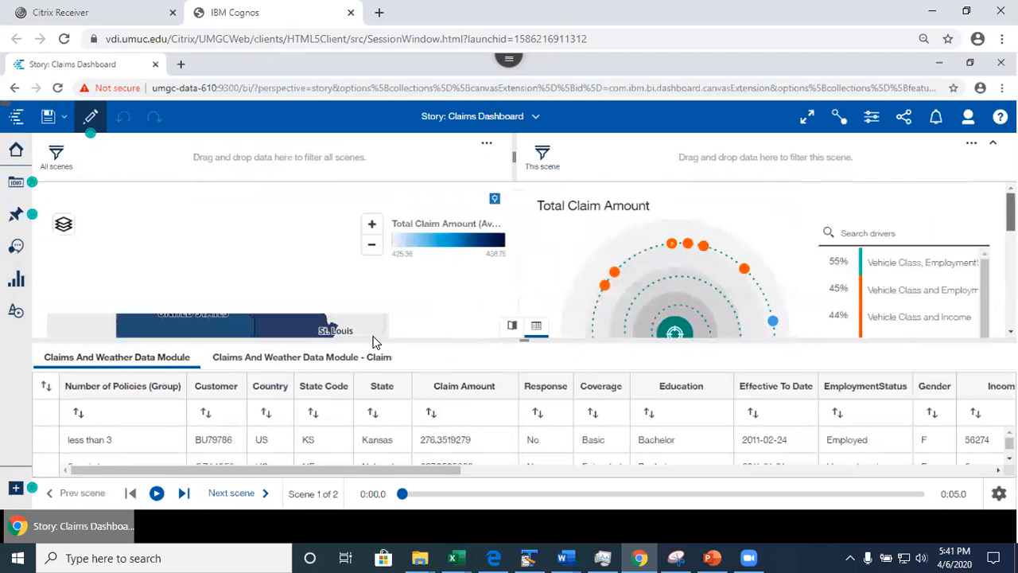
Step: Play Scene 1 from the scene selector and open its timeline
{"action": "left_click", "coordinate": [512, 327]}
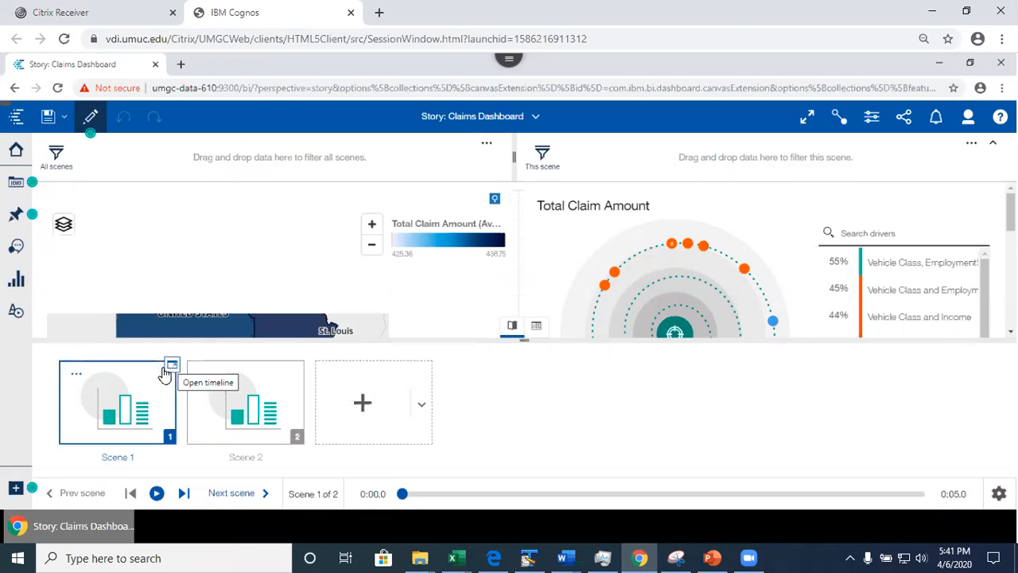
{"action": "left_click", "coordinate": [158, 493]}
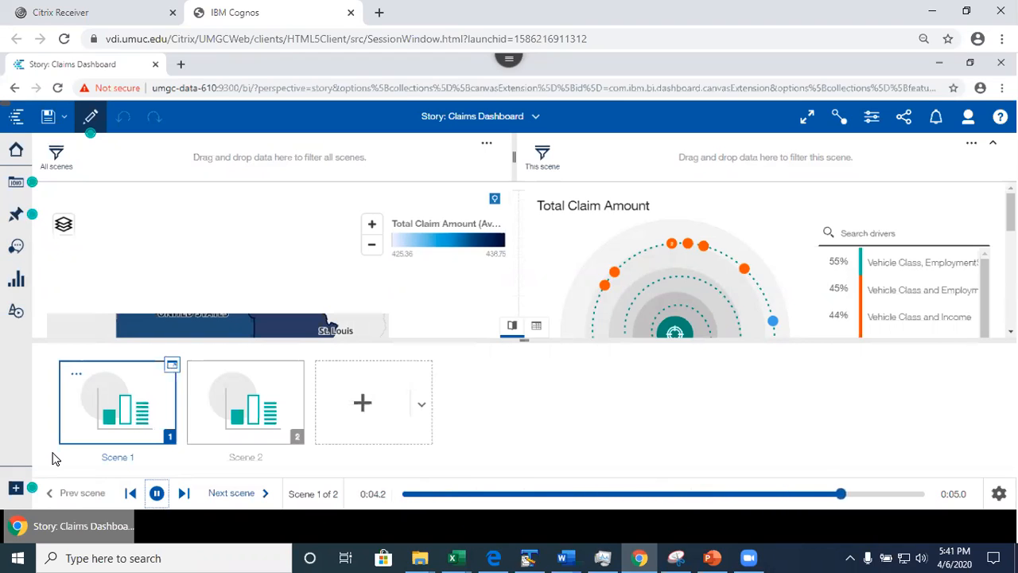
{"action": "left_click", "coordinate": [172, 364]}
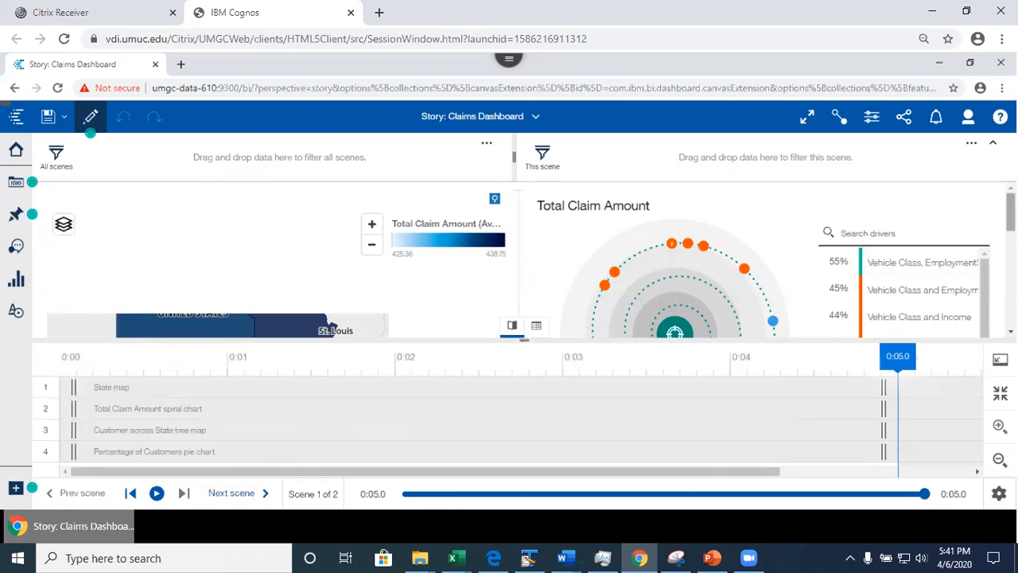
Step: Delay the Total Claim Amount spiral chart's start to 0:02 and the Customer across State tree map's to about 0:02.5
{"action": "left_click_drag", "start_coordinate": [1011, 213], "coordinate": [1011, 214]}
{"action": "left_click_drag", "start_coordinate": [67, 414], "coordinate": [441, 408]}
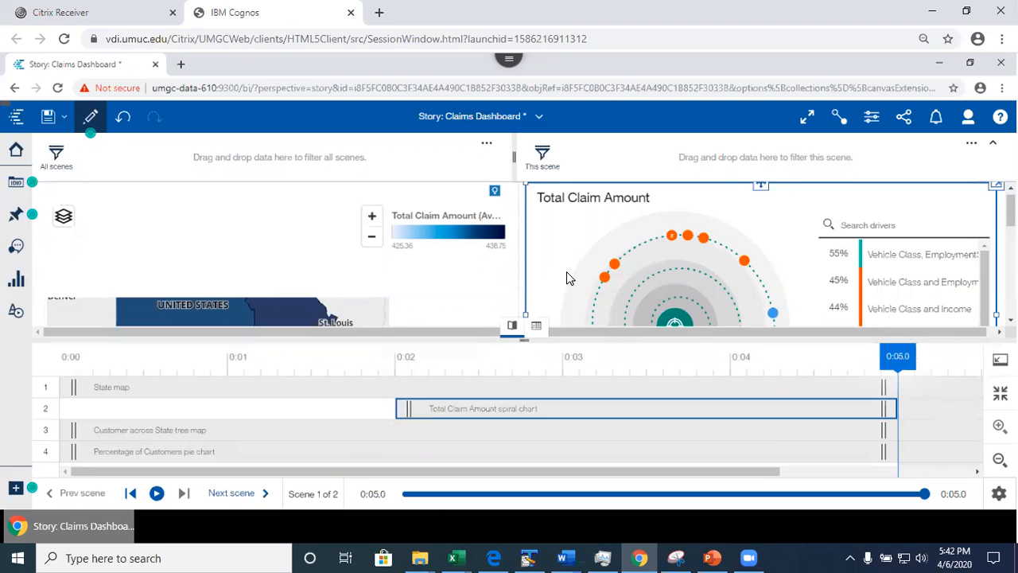
{"action": "left_click", "coordinate": [172, 433]}
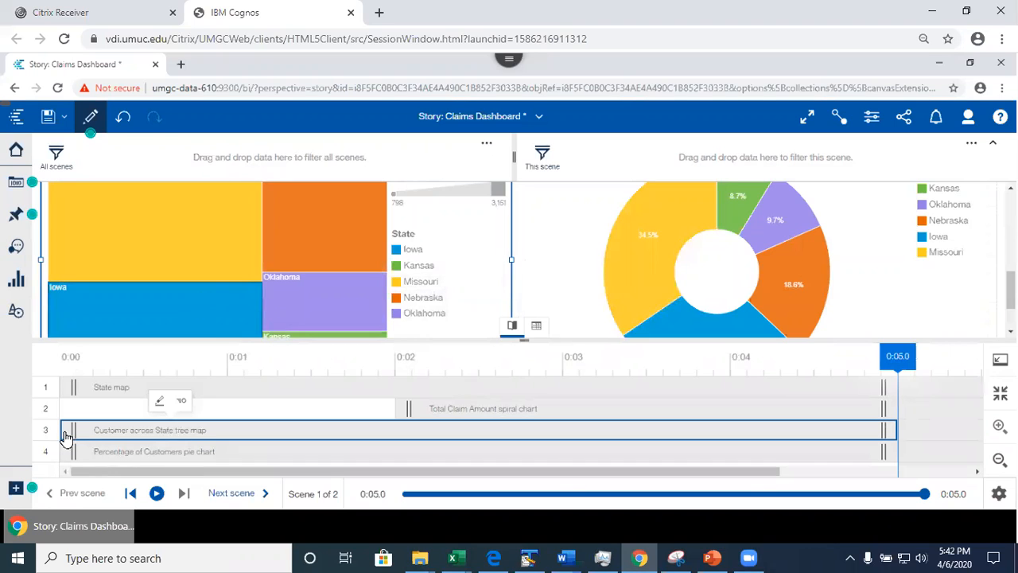
{"action": "left_click_drag", "start_coordinate": [100, 432], "coordinate": [513, 419]}
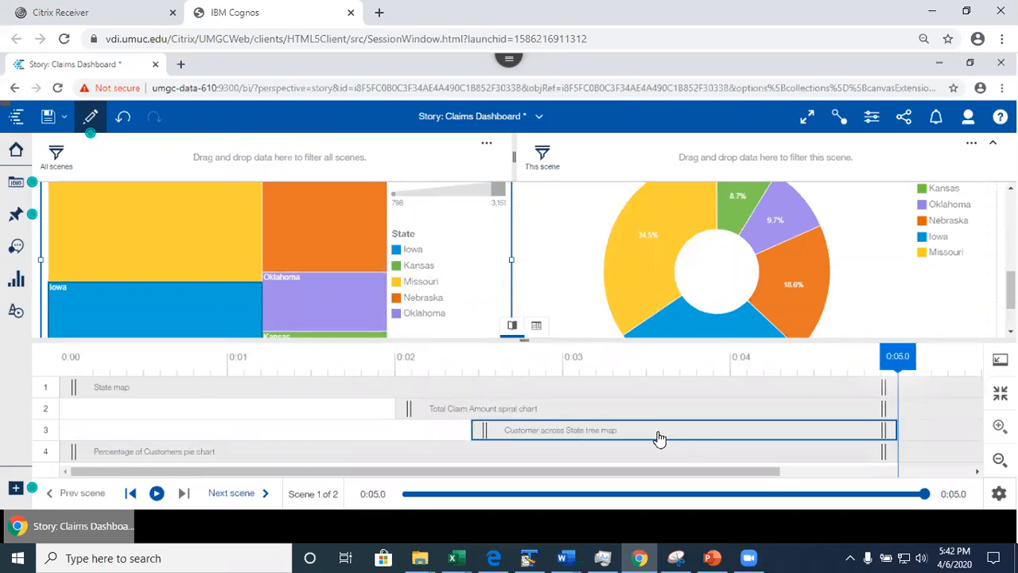
Step: Shorten the Percentage of Customers pie chart on the timeline so it ends at about 0:03.7
{"action": "left_click", "coordinate": [72, 456]}
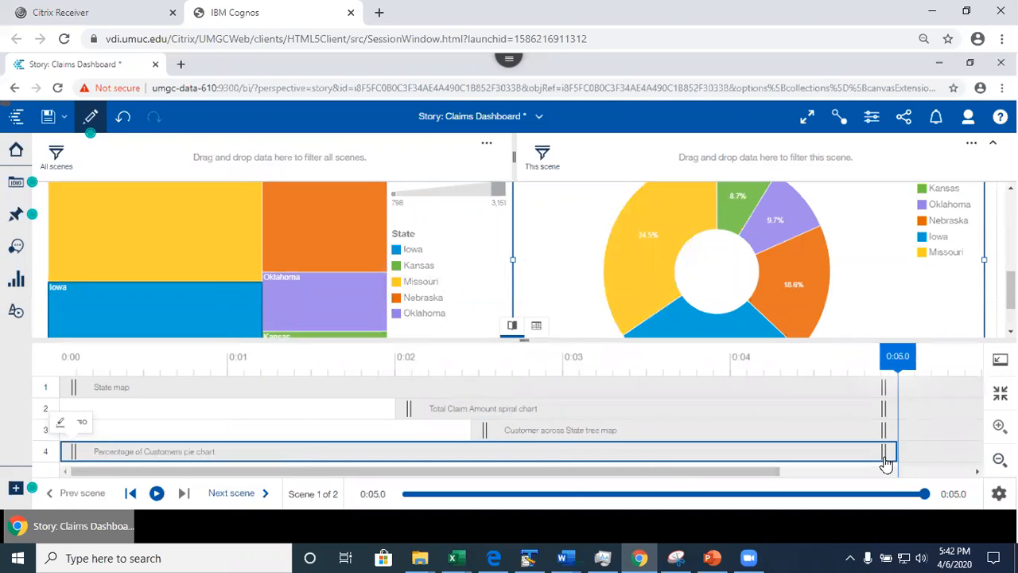
{"action": "left_click_drag", "start_coordinate": [887, 454], "coordinate": [818, 469]}
{"action": "left_click_drag", "start_coordinate": [708, 469], "coordinate": [648, 458]}
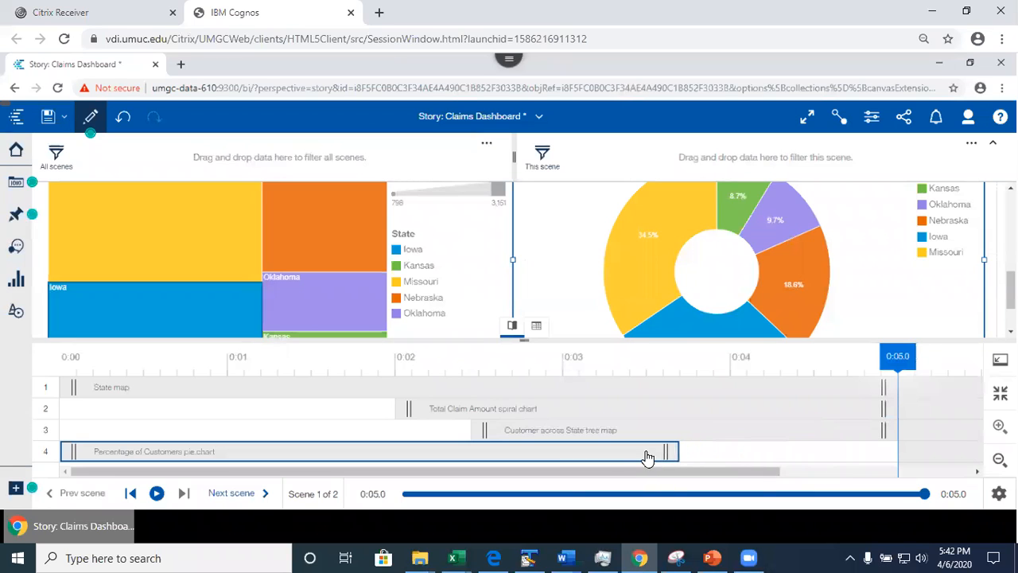
Step: Extend the Customer across State tree map's end to 0:05.5 and save the story
{"action": "left_click", "coordinate": [832, 430]}
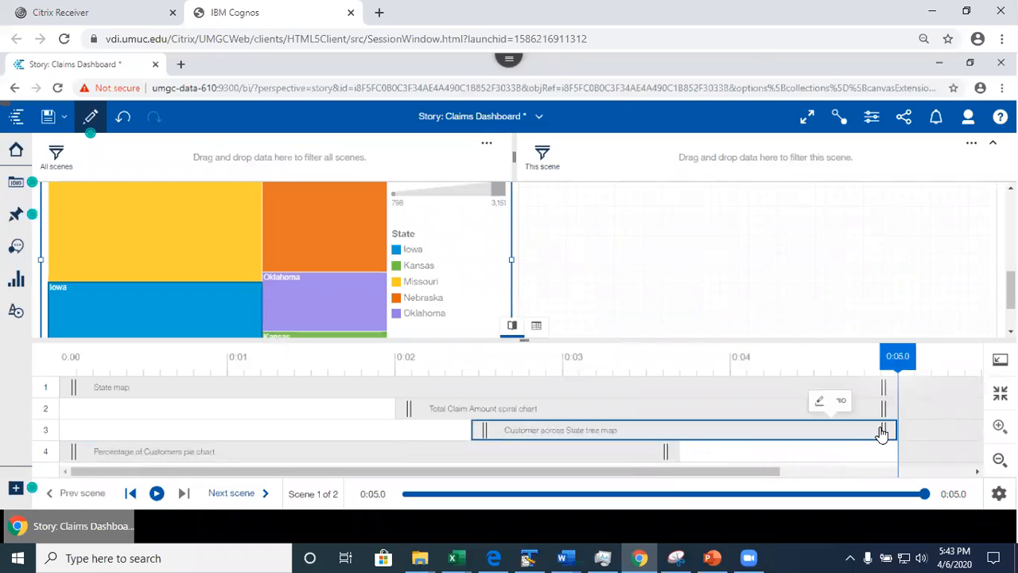
{"action": "left_click_drag", "start_coordinate": [955, 430], "coordinate": [972, 434]}
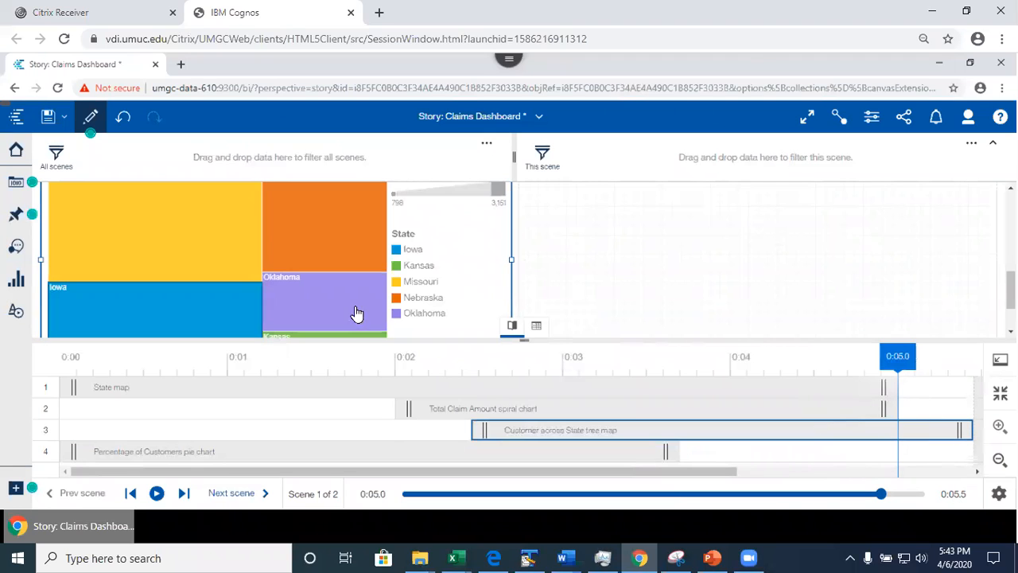
{"action": "left_click", "coordinate": [48, 117]}
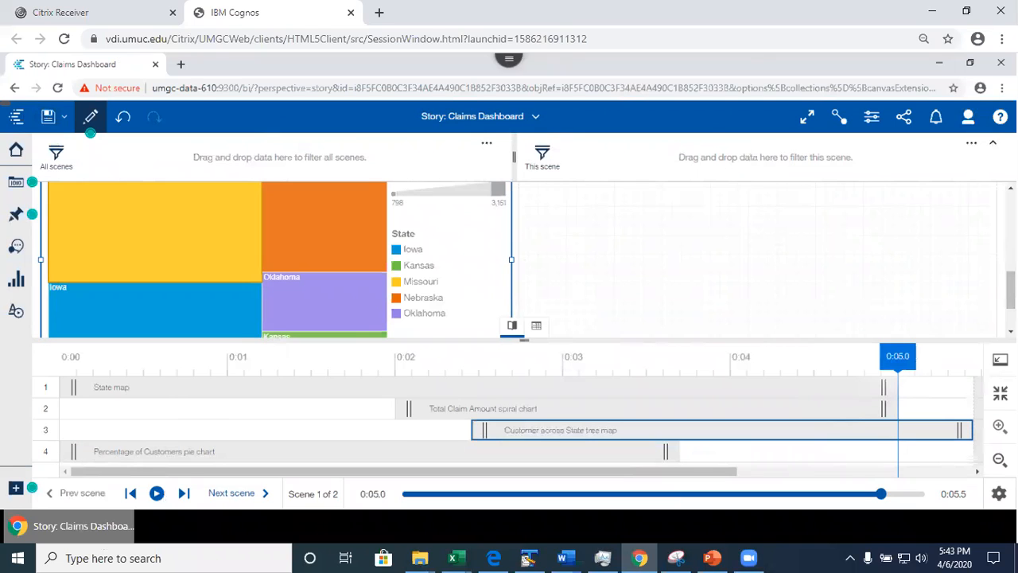
Step: Collapse the filter area and switch from the Scene 1 timeline back to the scene selector
{"action": "left_click", "coordinate": [992, 143]}
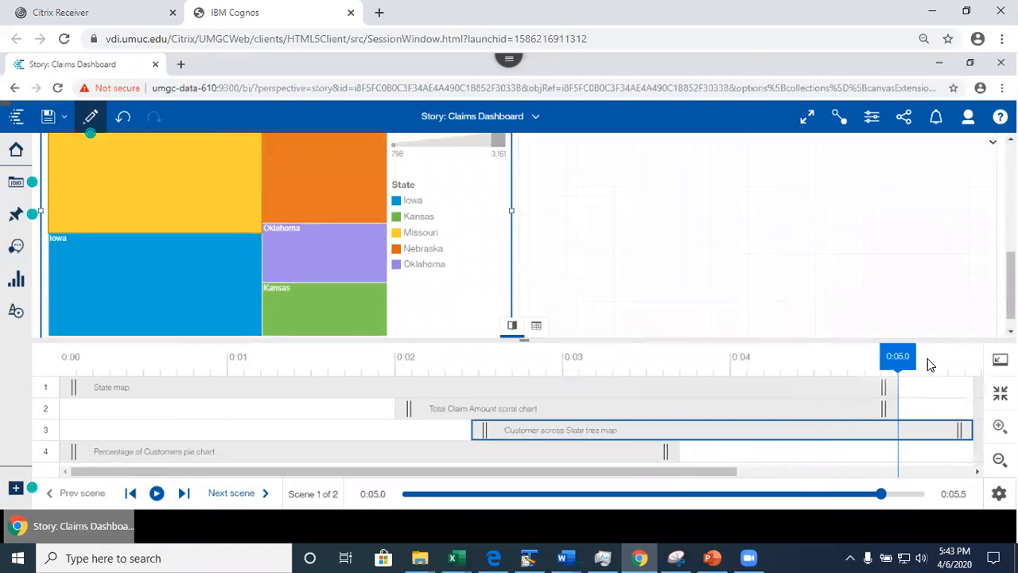
{"action": "left_click", "coordinate": [536, 326]}
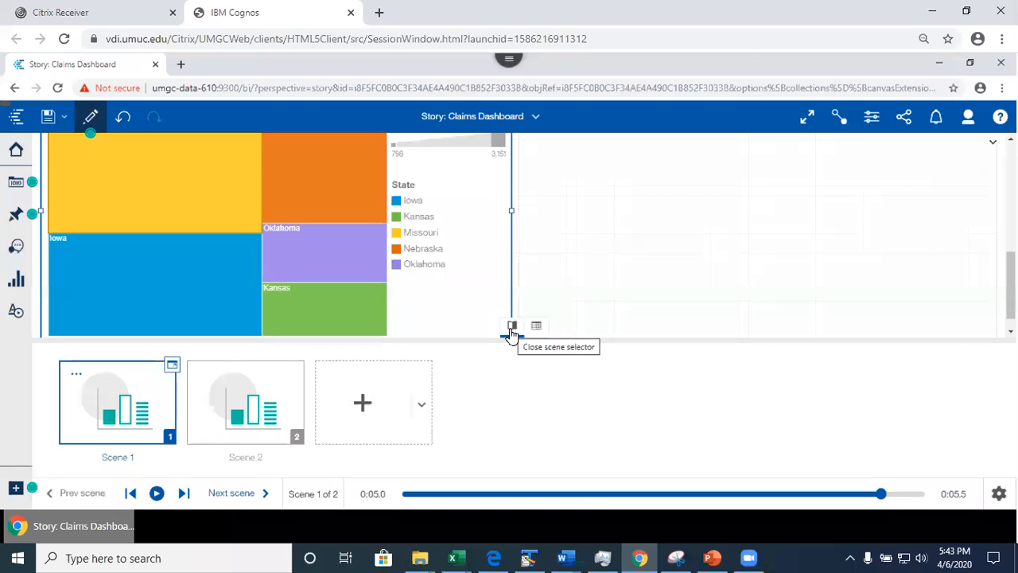
Step: Close the scene selector and move Scene 1's playhead back to 0:00.0
{"action": "left_click_drag", "start_coordinate": [599, 388], "coordinate": [595, 496]}
{"action": "mouse_move", "coordinate": [1011, 366]}
{"action": "left_mouse_down"}
{"action": "mouse_move", "coordinate": [1011, 243]}
{"action": "mouse_move", "coordinate": [1011, 364]}
{"action": "left_mouse_up"}
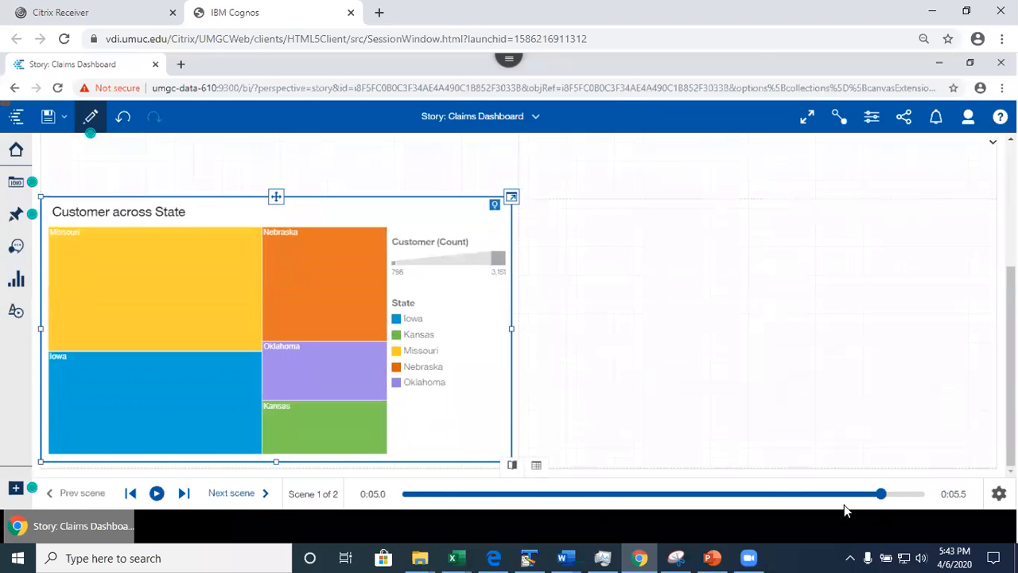
{"action": "left_click", "coordinate": [403, 493]}
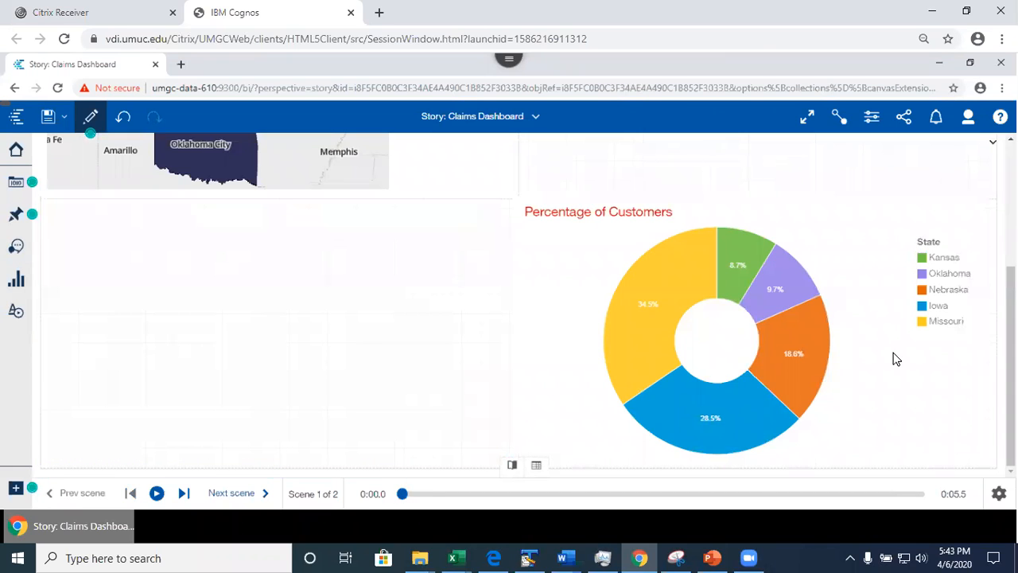
Step: Examine which visualizations are shown on the canvas at the start of Scene 1
{"action": "left_click_drag", "start_coordinate": [1010, 342], "coordinate": [1011, 221]}
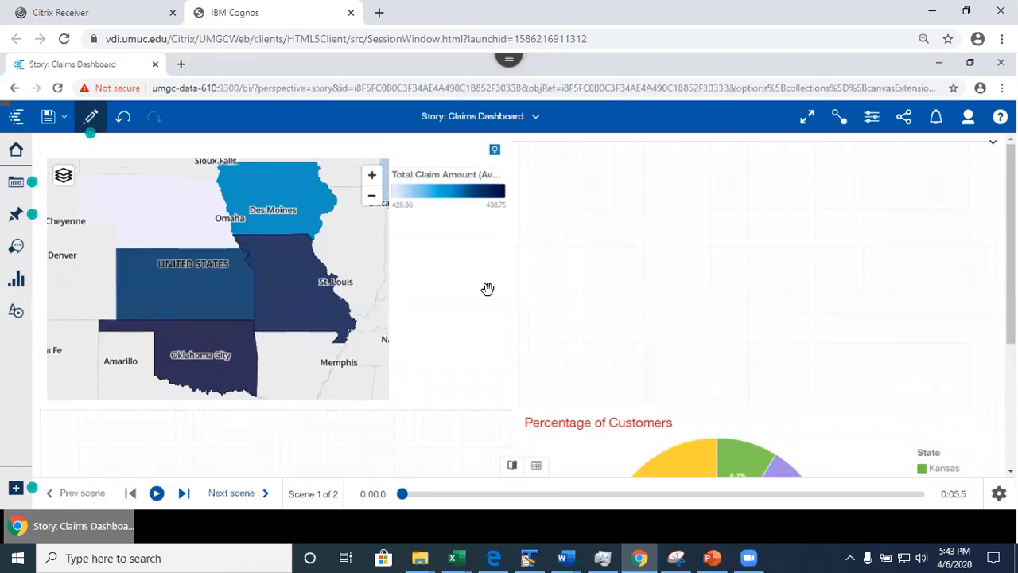
{"action": "left_click_drag", "start_coordinate": [1010, 302], "coordinate": [1011, 382]}
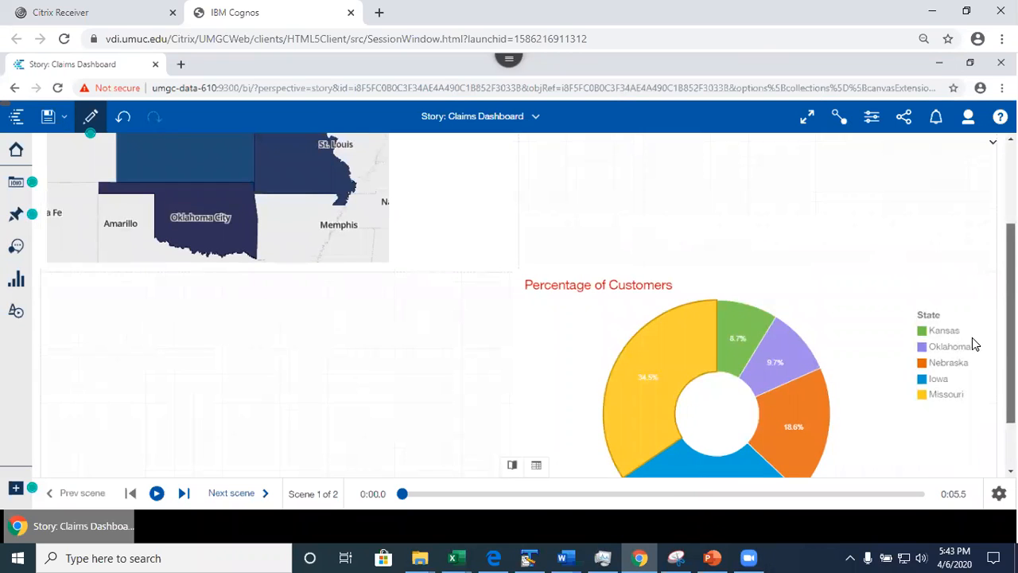
{"action": "scroll", "coordinate": [974, 344], "scroll_direction": "up", "scroll_amount": 1}
{"action": "scroll", "coordinate": [528, 305], "scroll_direction": "down", "scroll_amount": 1}
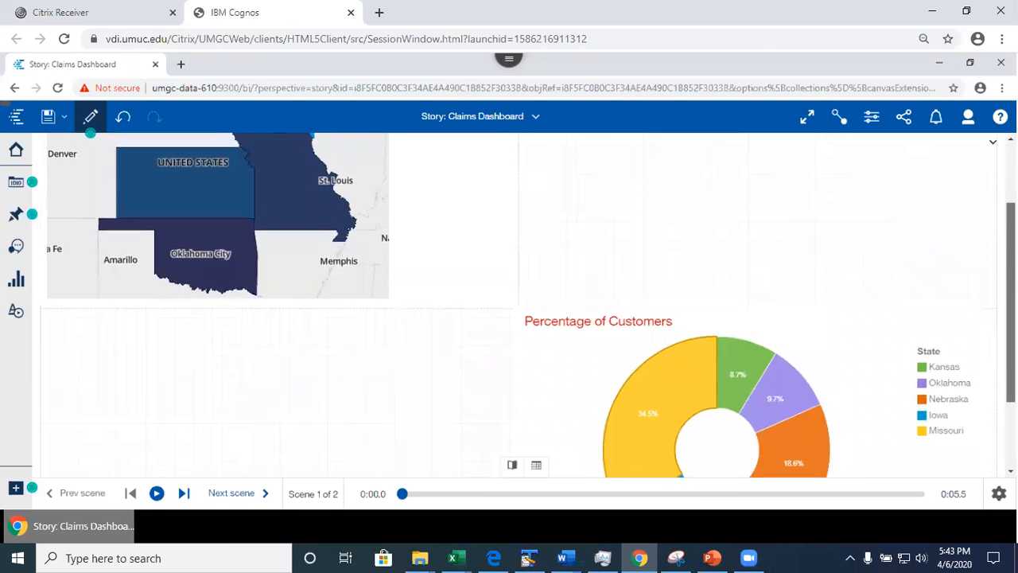
{"action": "scroll", "coordinate": [886, 302], "scroll_direction": "up", "scroll_amount": 2}
{"action": "scroll", "coordinate": [925, 363], "scroll_direction": "down", "scroll_amount": 2}
{"action": "left_click", "coordinate": [926, 364]}
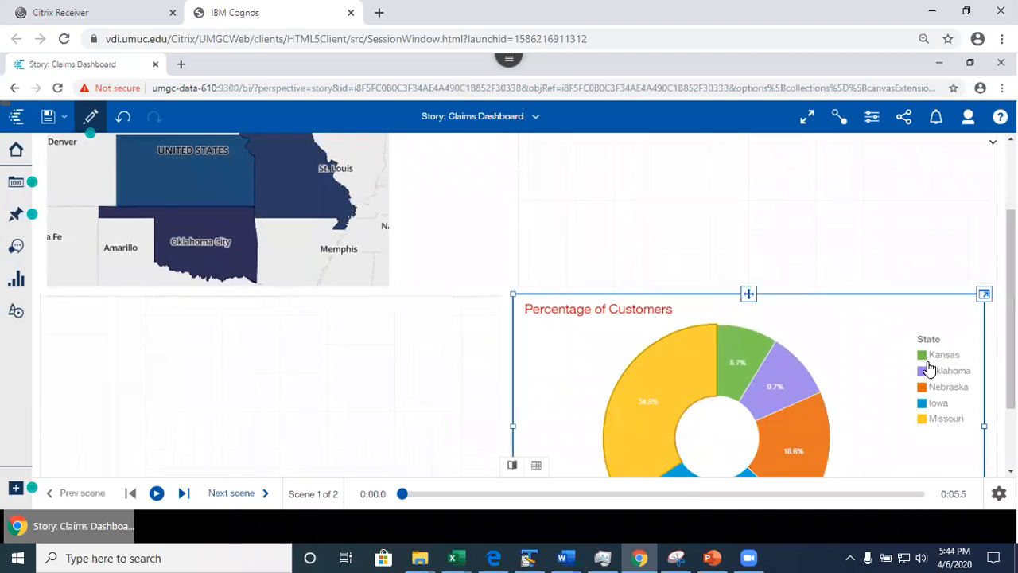
{"action": "left_click", "coordinate": [805, 211]}
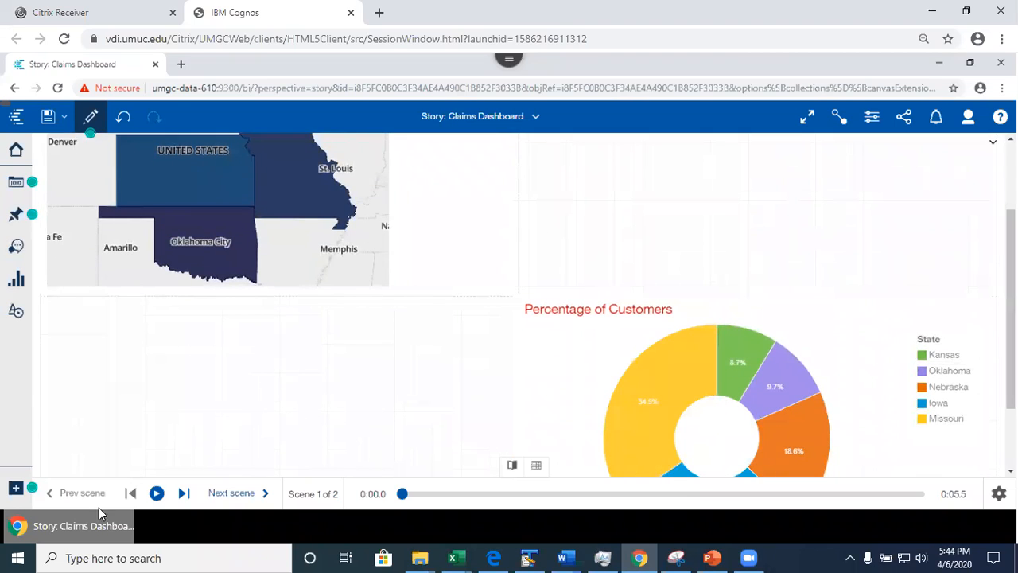
Step: Play Scene 1 through to its end, checking the visualizations' timing, and look at the playback options
{"action": "left_click", "coordinate": [157, 494]}
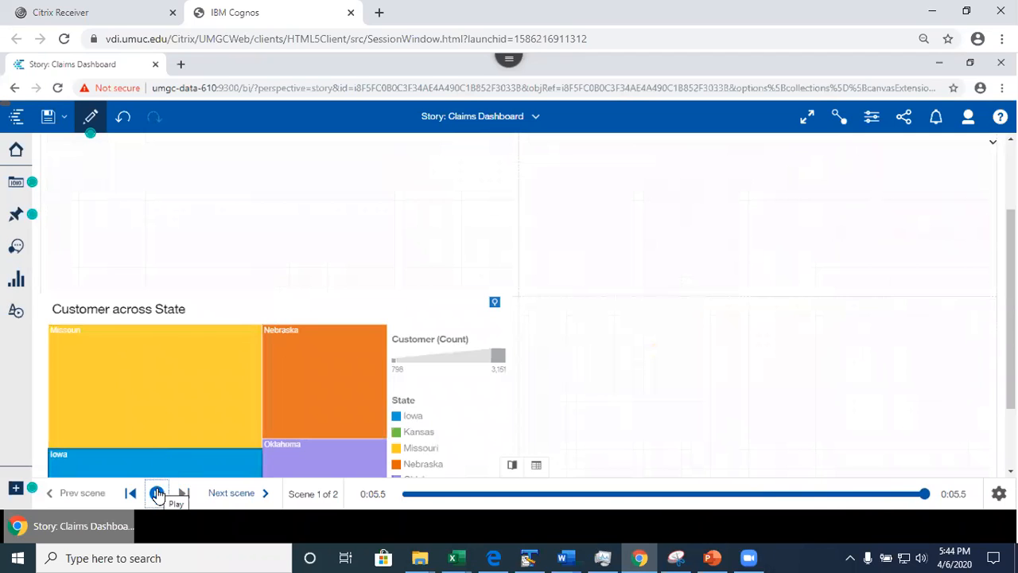
{"action": "left_click", "coordinate": [132, 501]}
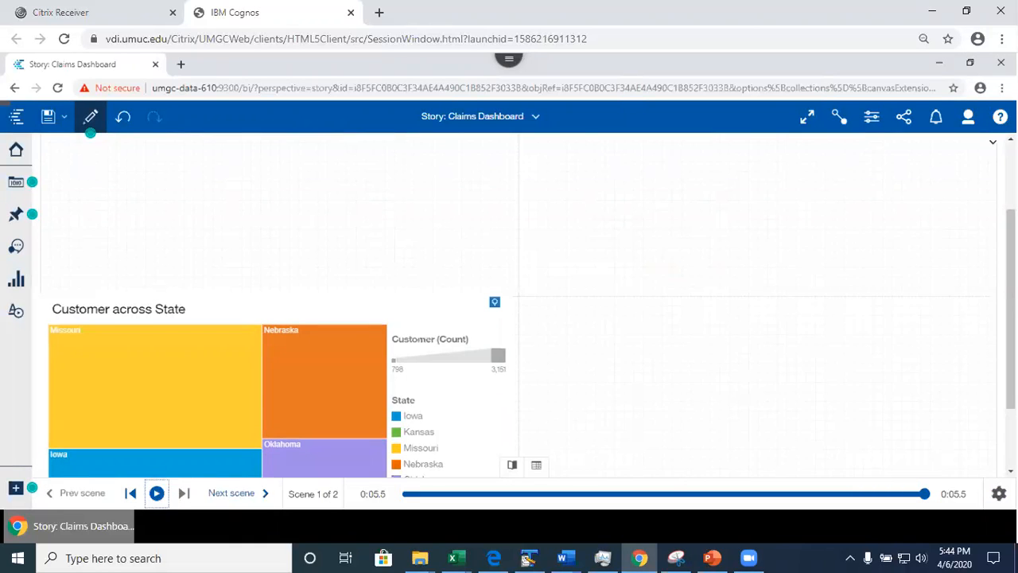
{"action": "left_click", "coordinate": [998, 493]}
{"action": "left_click", "coordinate": [589, 436]}
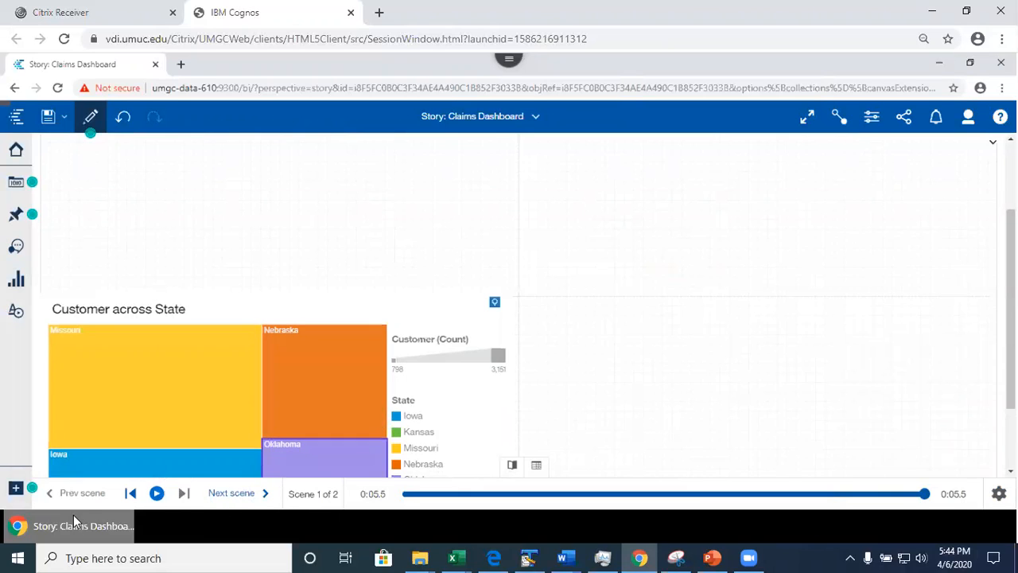
Step: Advance to Scene 2 and review its charts and the available playback options
{"action": "left_click", "coordinate": [237, 493]}
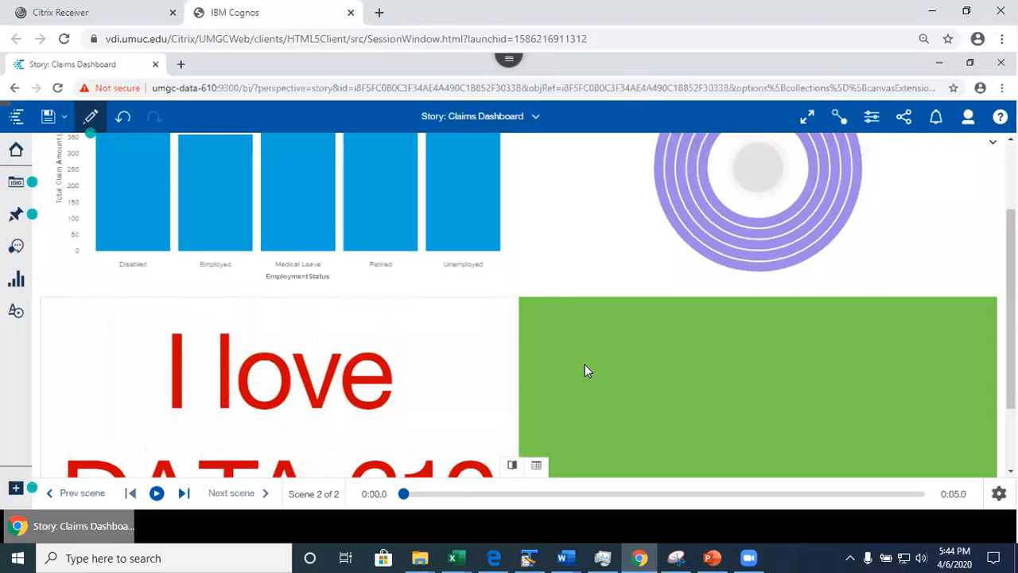
{"action": "scroll", "coordinate": [829, 231], "scroll_direction": "up", "scroll_amount": 2}
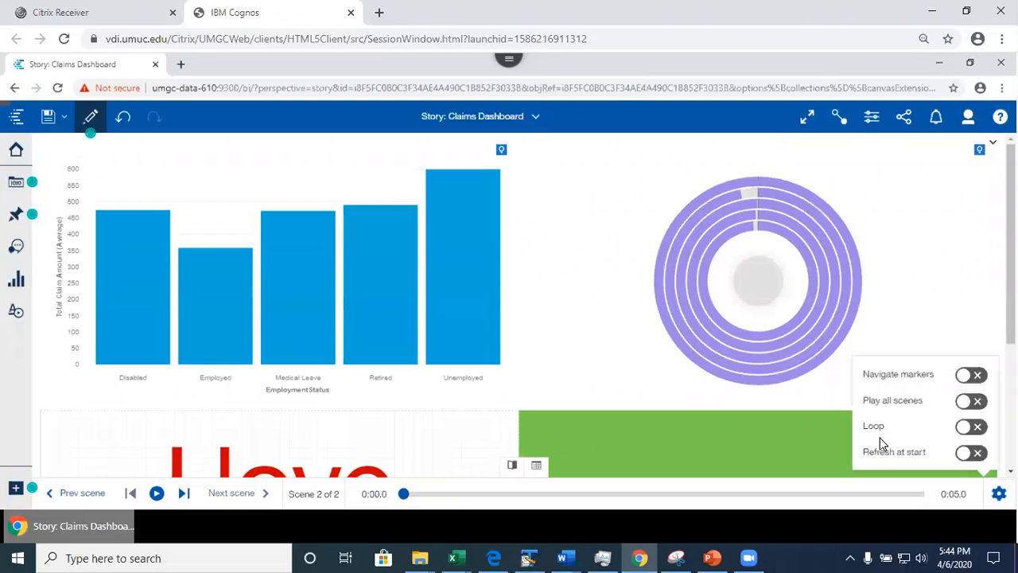
{"action": "left_click", "coordinate": [512, 469]}
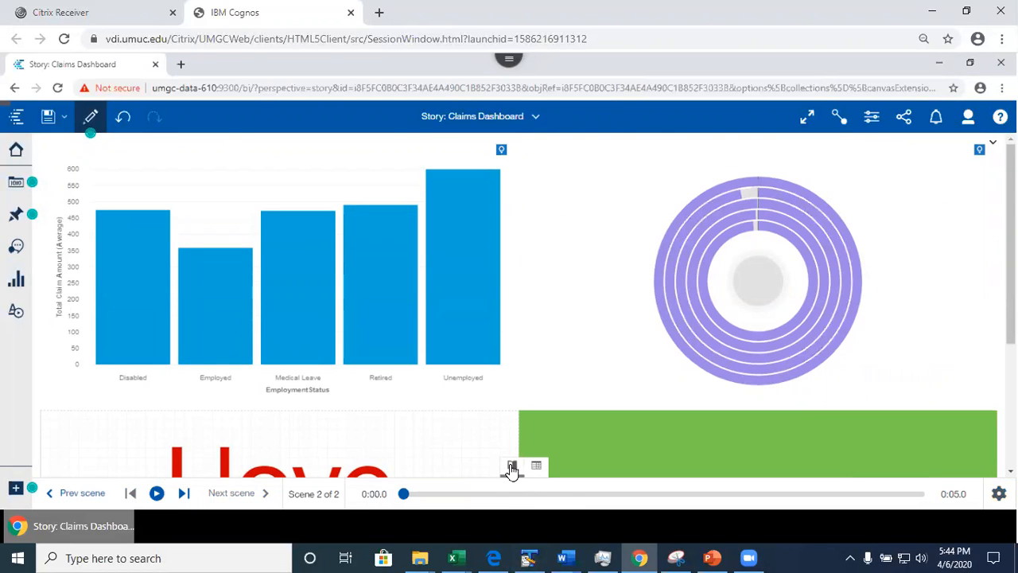
Step: Reopen the scene selector, add a third scene to the story, and open it with its placeholders in view
{"action": "left_click", "coordinate": [513, 467]}
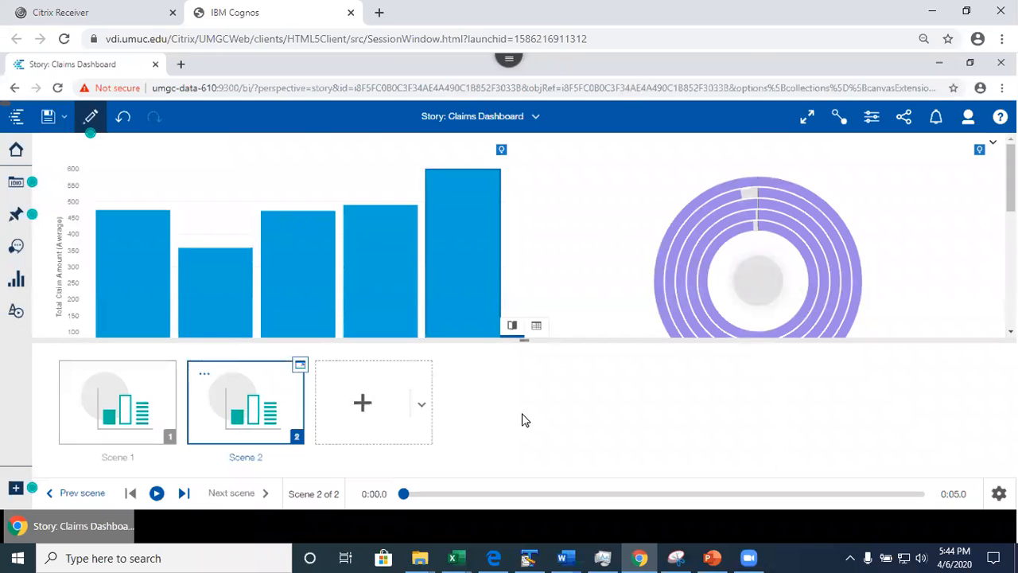
{"action": "left_click", "coordinate": [367, 406]}
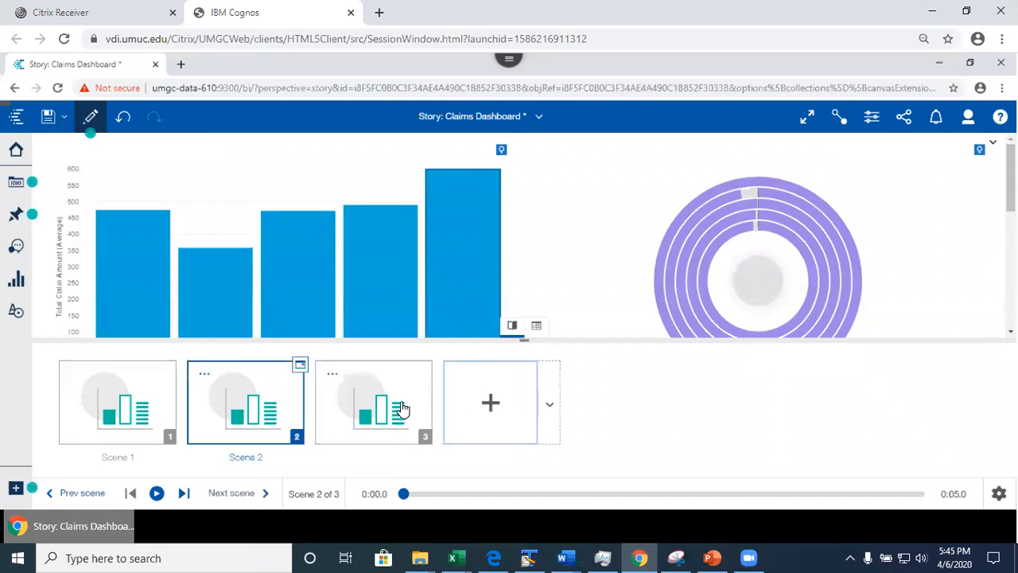
{"action": "left_click", "coordinate": [403, 407]}
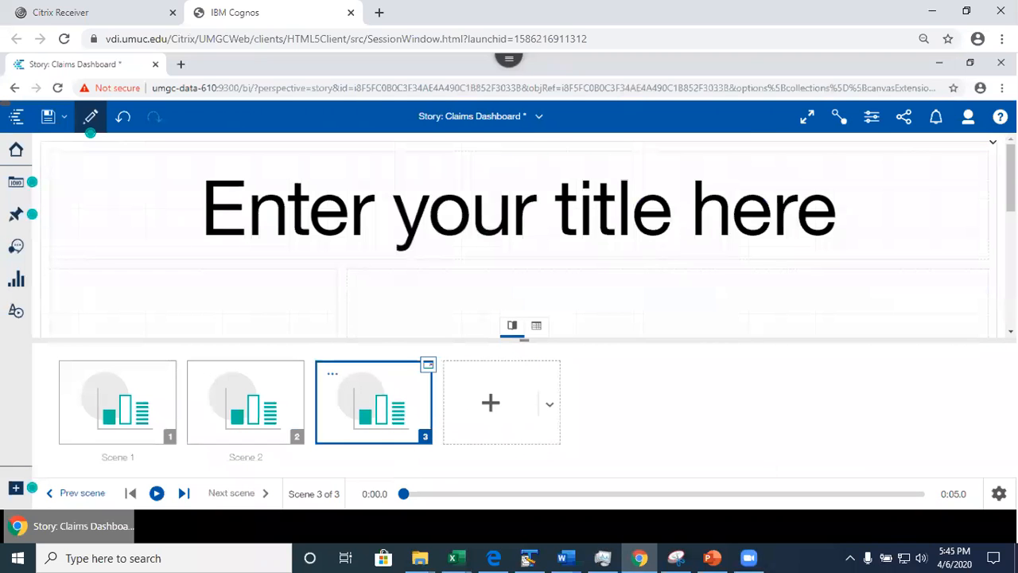
{"action": "scroll", "coordinate": [533, 239], "scroll_direction": "down", "scroll_amount": 5}
{"action": "scroll", "coordinate": [532, 238], "scroll_direction": "up", "scroll_amount": 5}
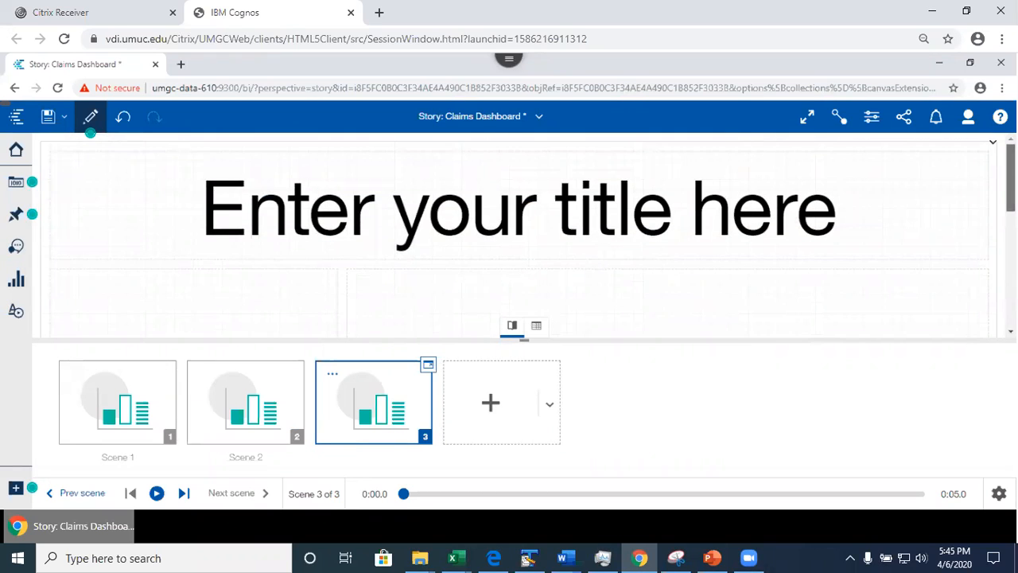
{"action": "scroll", "coordinate": [533, 239], "scroll_direction": "down", "scroll_amount": 5}
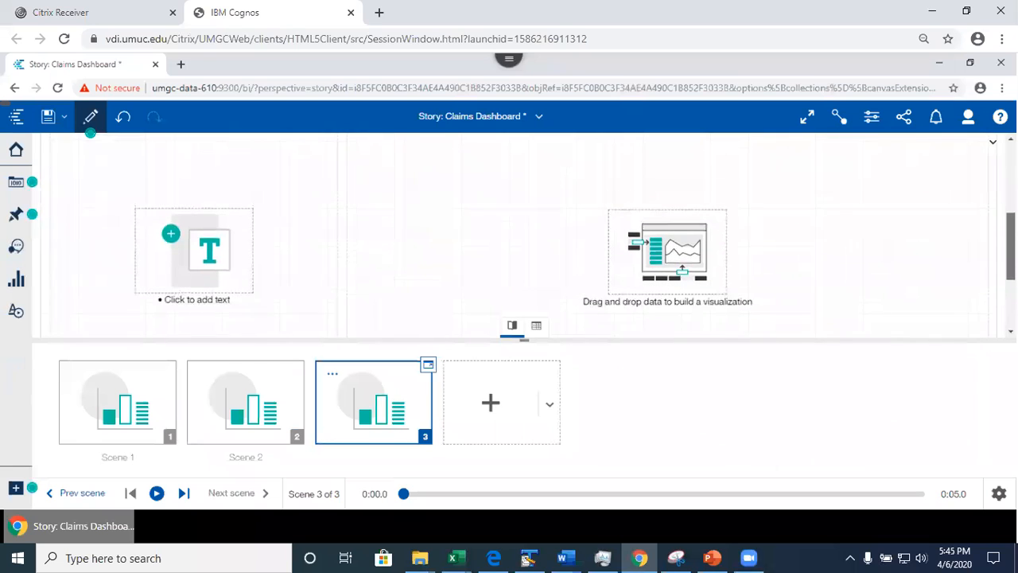
{"action": "left_click_drag", "start_coordinate": [1011, 247], "coordinate": [1010, 244]}
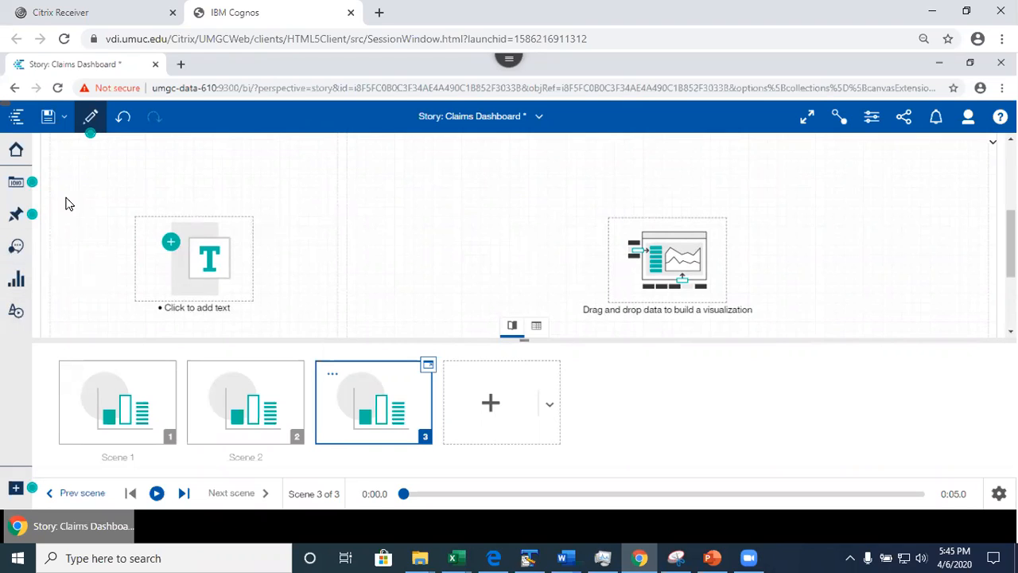
Step: Place the pinned Total Claim Amount decision tree in Scene 3's visualization placeholder
{"action": "left_click", "coordinate": [18, 217]}
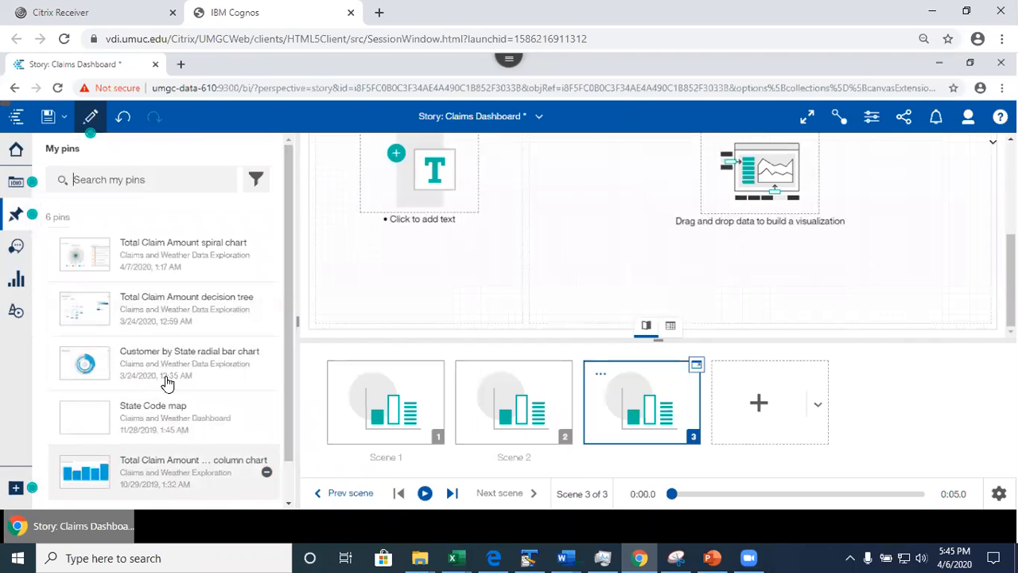
{"action": "left_click_drag", "start_coordinate": [76, 309], "coordinate": [755, 193]}
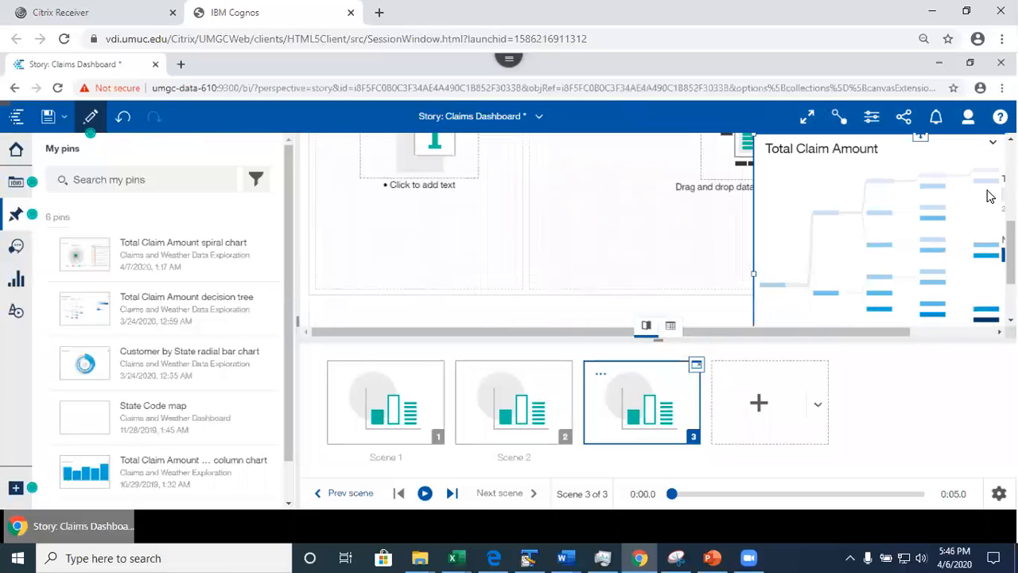
{"action": "left_click_drag", "start_coordinate": [1010, 253], "coordinate": [1009, 218]}
{"action": "left_click_drag", "start_coordinate": [918, 237], "coordinate": [770, 163]}
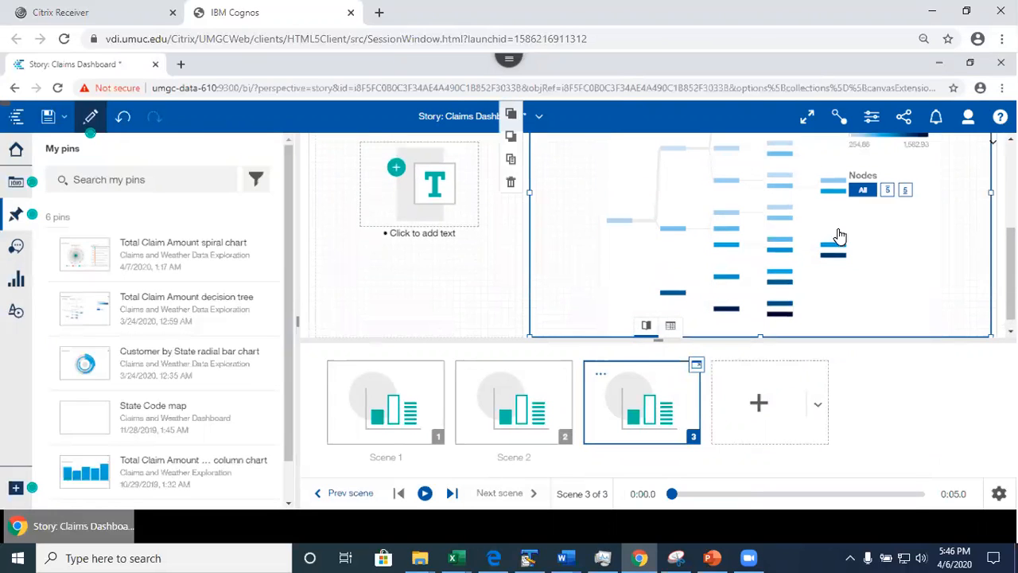
Step: Enter the bullet text "I love DATA 610" in Scene 3's text placeholder
{"action": "left_click", "coordinate": [466, 300]}
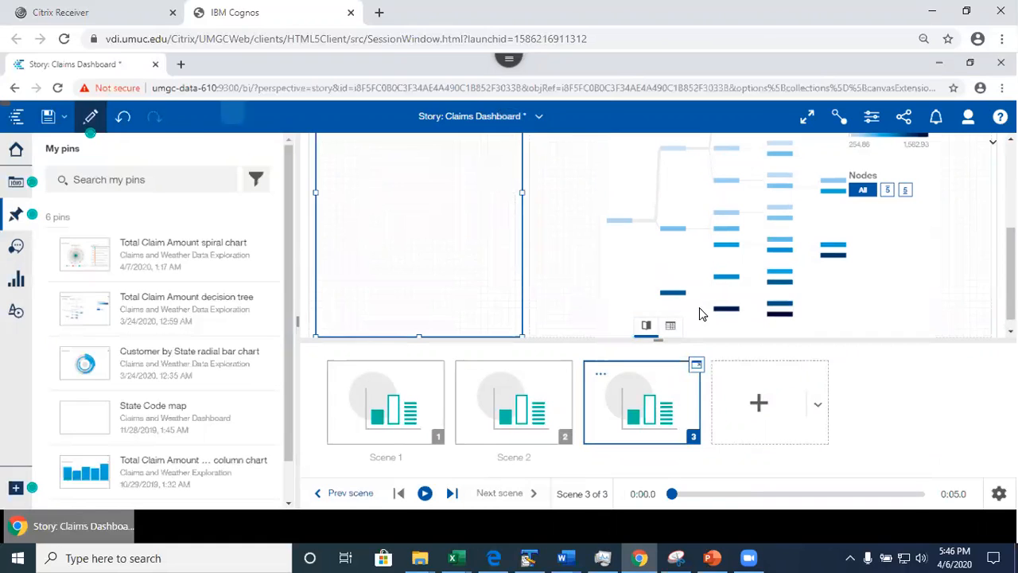
{"action": "left_click", "coordinate": [968, 428]}
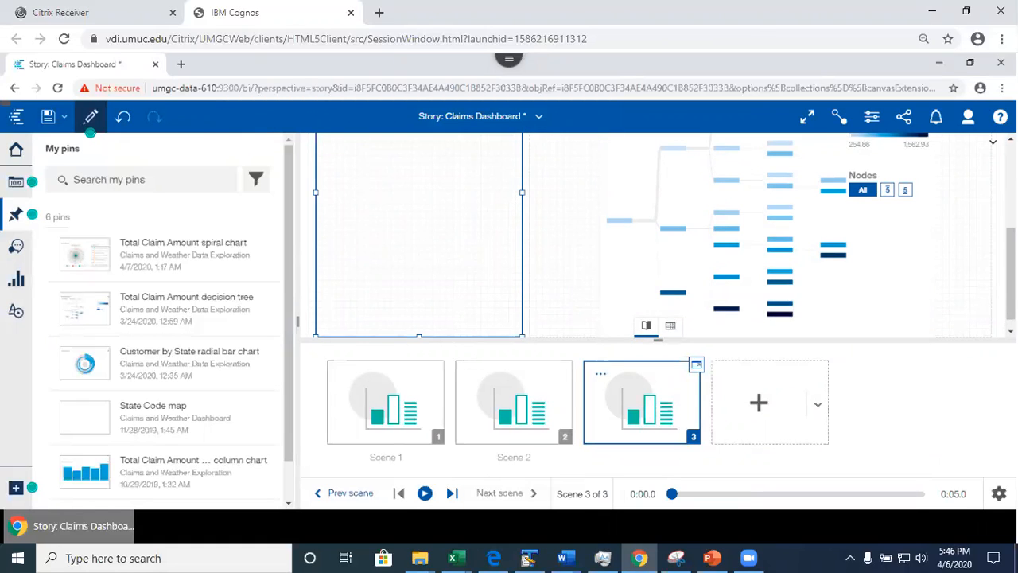
{"action": "scroll", "coordinate": [1010, 271], "scroll_direction": "up", "scroll_amount": 3}
{"action": "scroll", "coordinate": [751, 205], "scroll_direction": "up", "scroll_amount": 2}
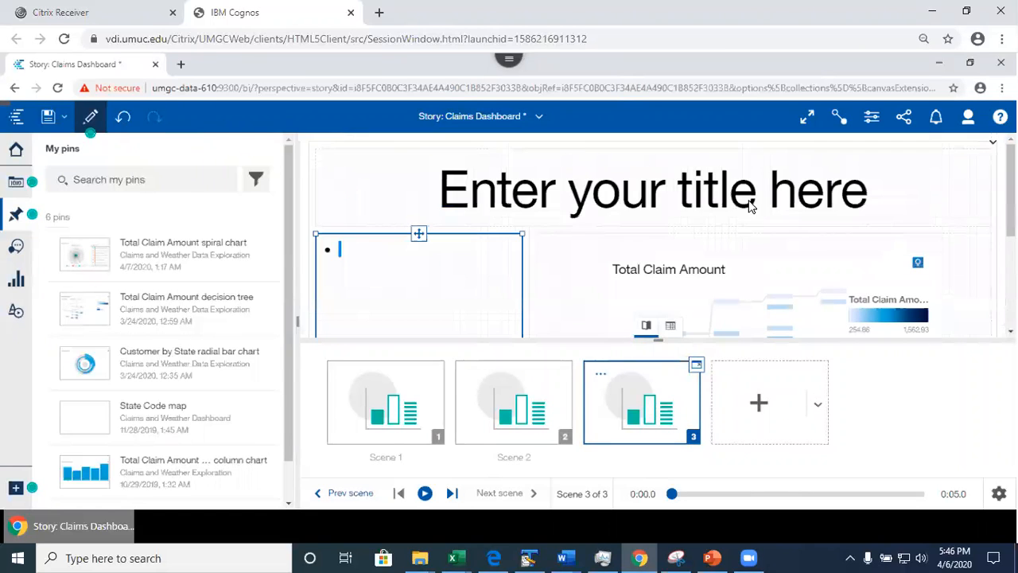
{"action": "left_click", "coordinate": [562, 280]}
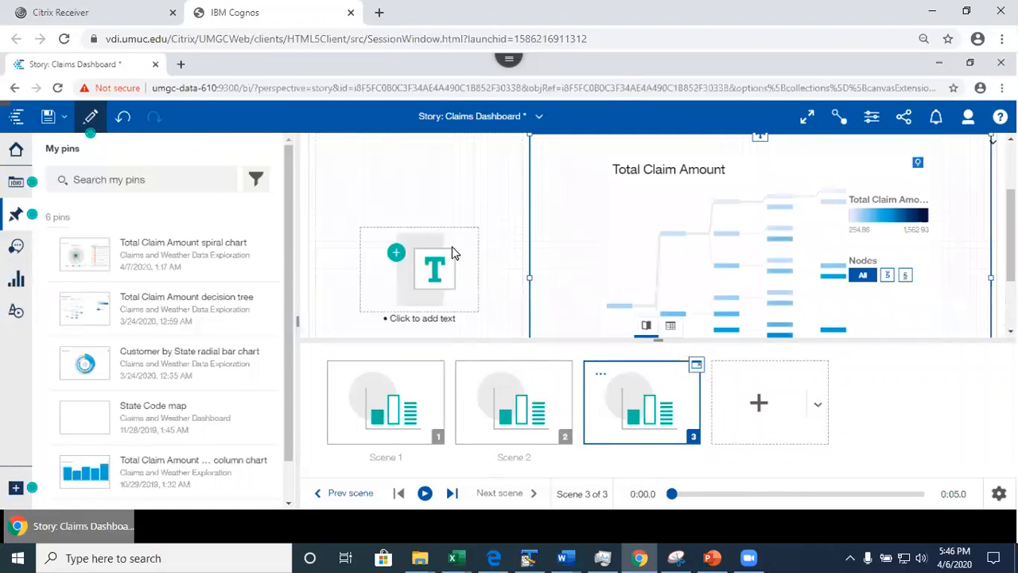
{"action": "left_click", "coordinate": [387, 268]}
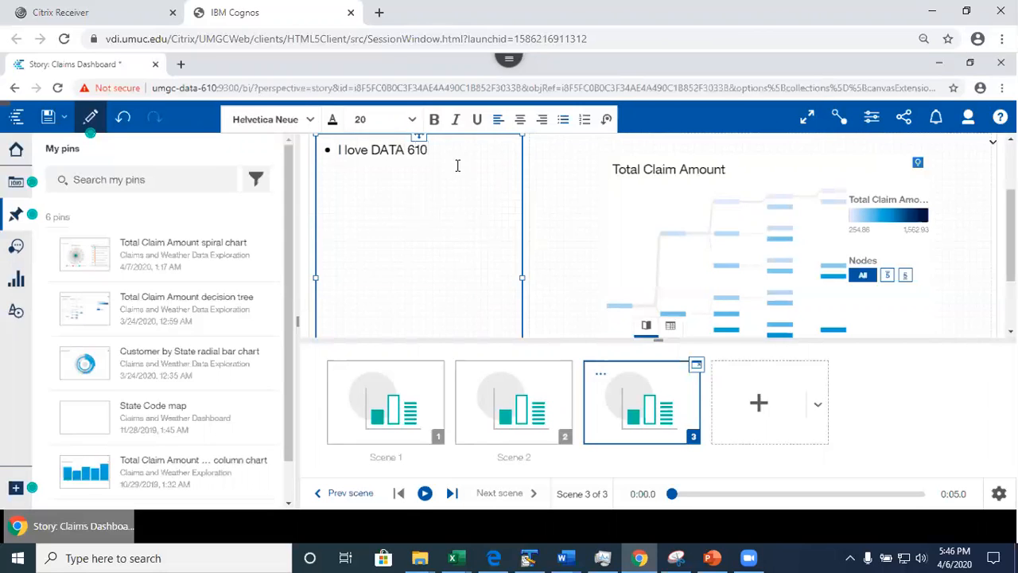
Step: Set the font size of the "I love DATA 610" bullet to 22
{"action": "left_click_drag", "start_coordinate": [450, 155], "coordinate": [332, 230]}
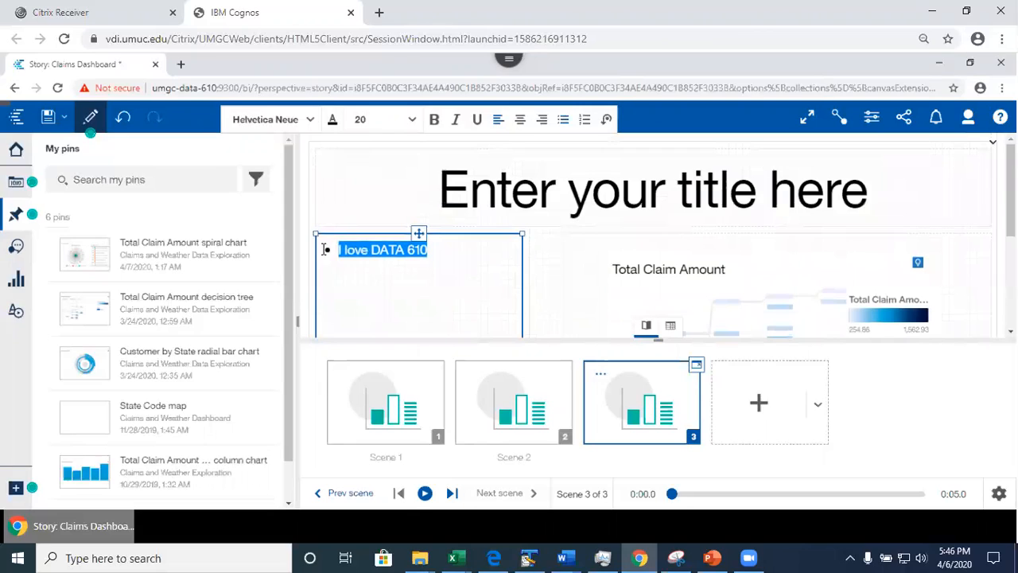
{"action": "left_click", "coordinate": [412, 120]}
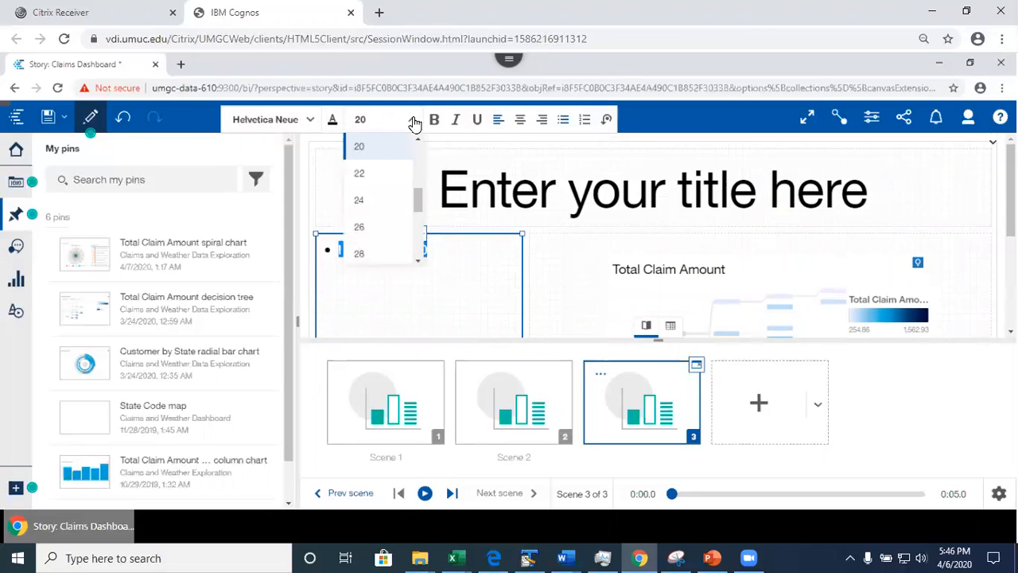
{"action": "left_click", "coordinate": [359, 174]}
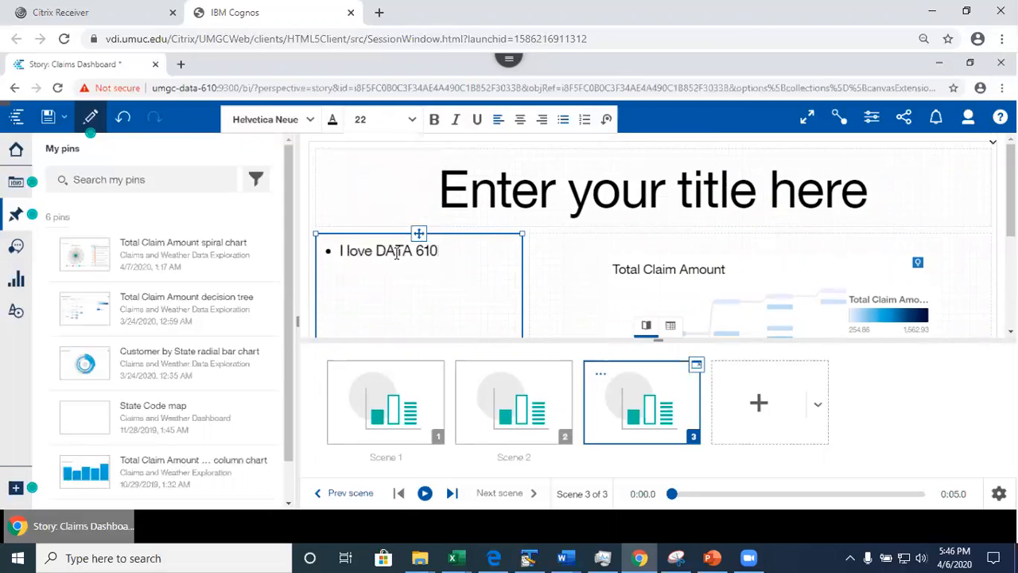
Step: Color the "I love DATA 610" bullet green (#498313), check its text properties, and close the properties
{"action": "left_click_drag", "start_coordinate": [454, 251], "coordinate": [311, 250]}
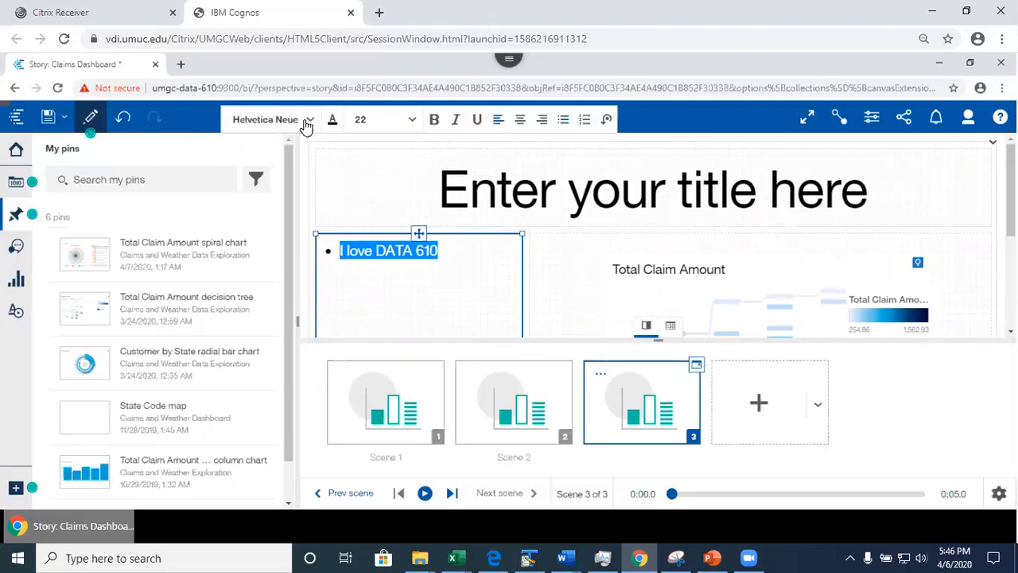
{"action": "left_click", "coordinate": [331, 121]}
{"action": "left_click", "coordinate": [871, 118]}
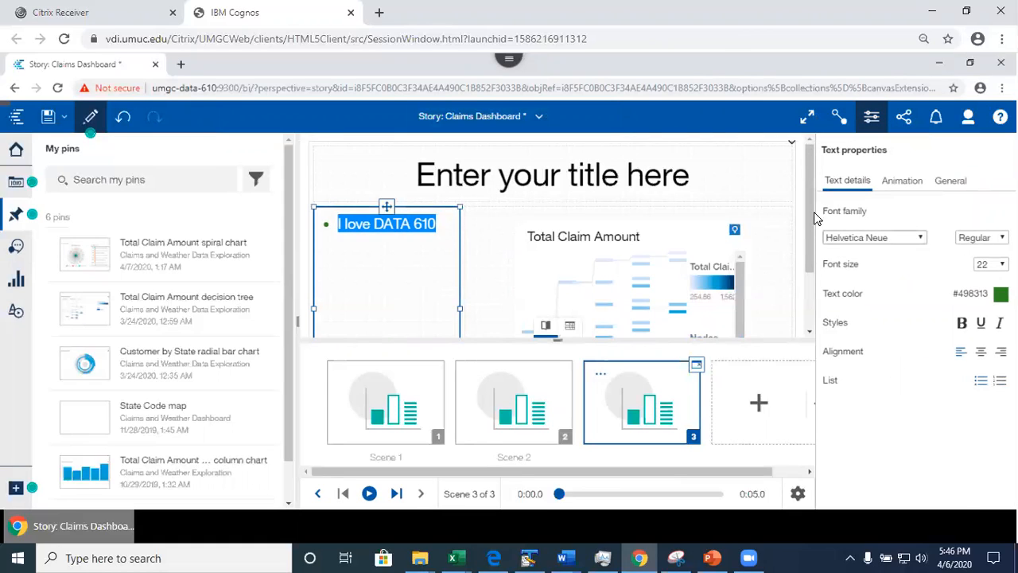
{"action": "left_click", "coordinate": [802, 180]}
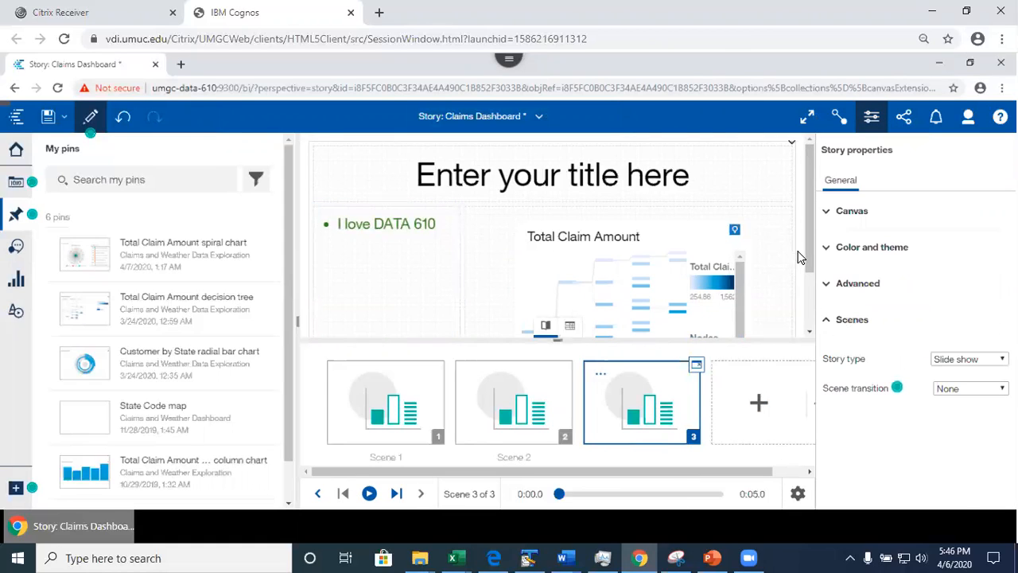
{"action": "left_click", "coordinate": [871, 117]}
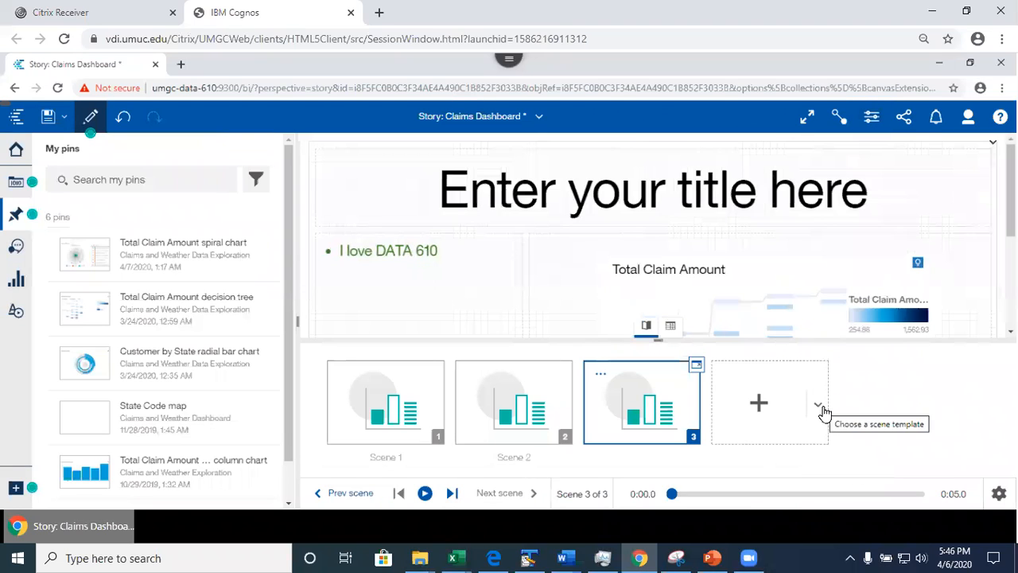
Step: Browse the available scene templates for a new scene down to the end and close the selection
{"action": "left_click", "coordinate": [824, 408]}
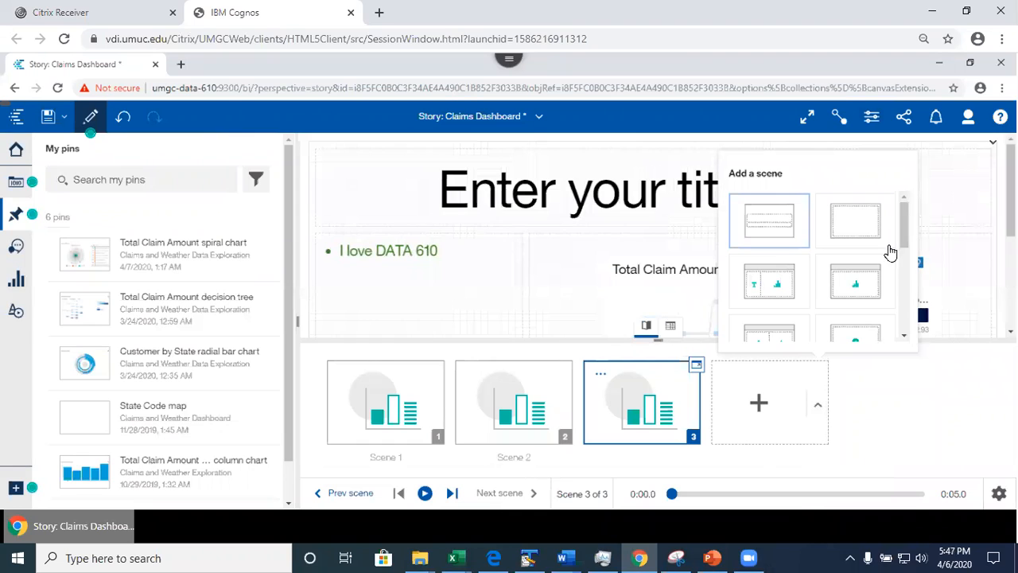
{"action": "left_click_drag", "start_coordinate": [906, 226], "coordinate": [936, 337]}
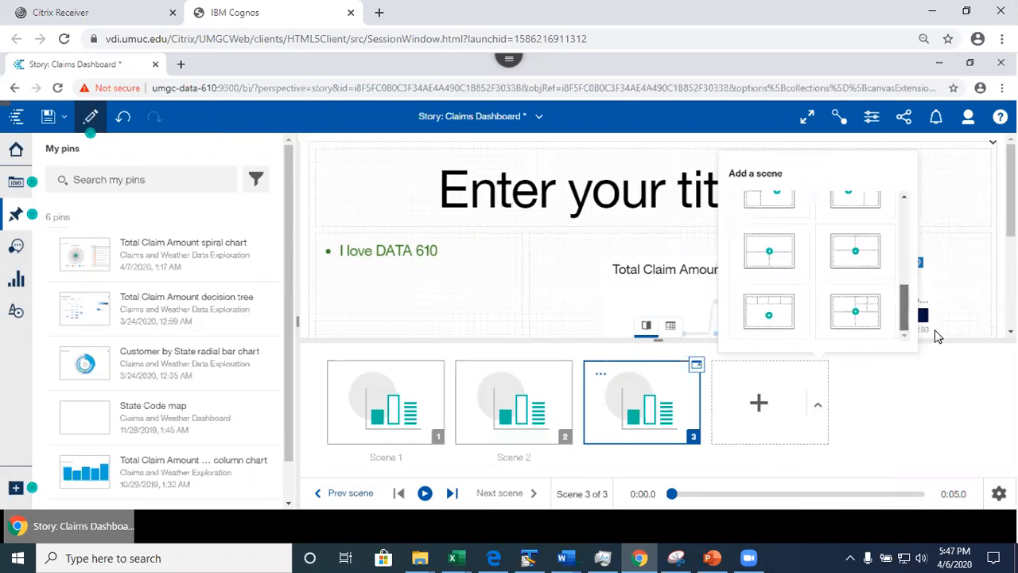
{"action": "left_click", "coordinate": [915, 410]}
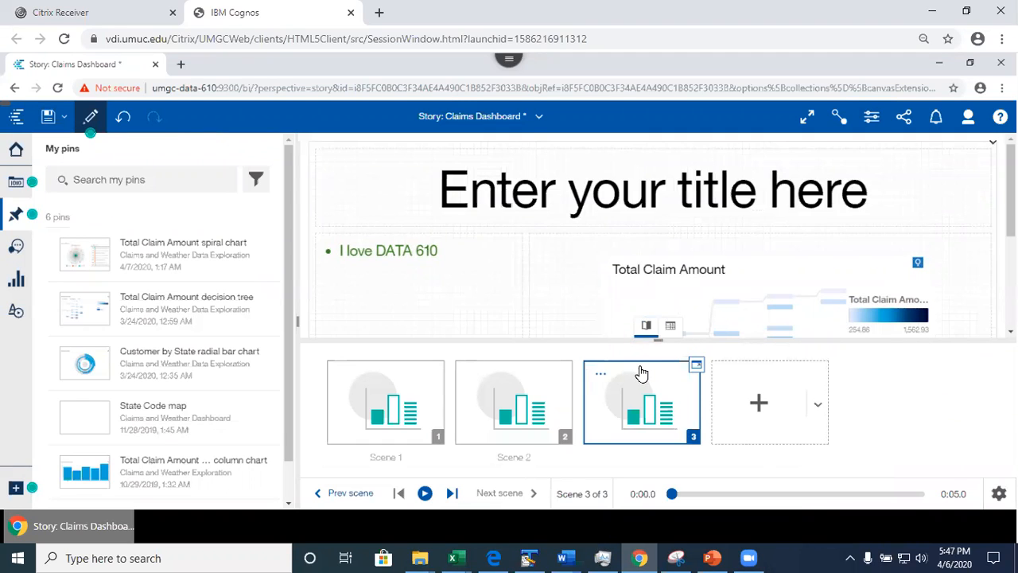
Step: Reorder the story so that the unnamed third scene comes directly before Scene 2
{"action": "left_click_drag", "start_coordinate": [637, 363], "coordinate": [413, 391]}
{"action": "left_click_drag", "start_coordinate": [469, 373], "coordinate": [806, 477]}
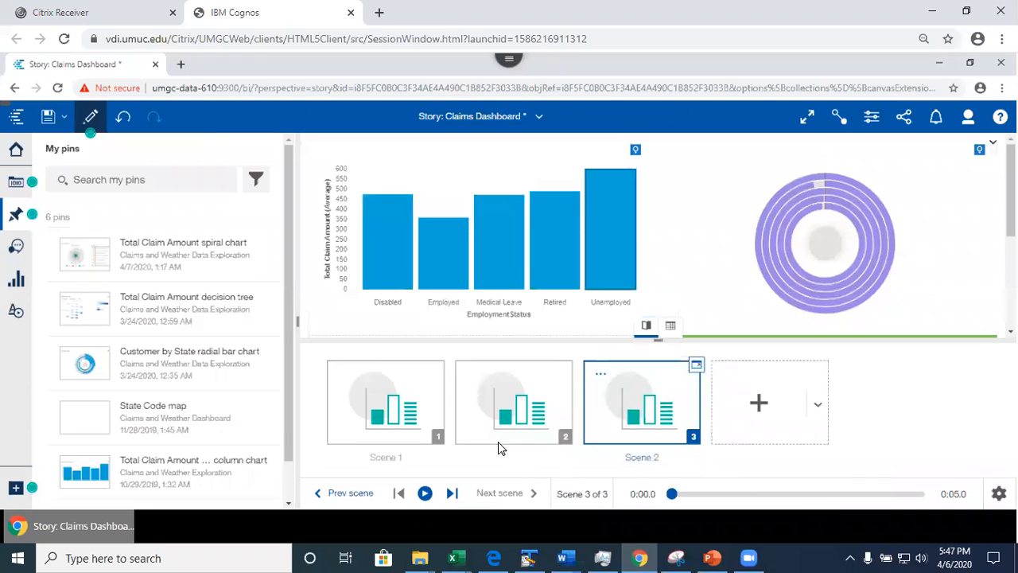
Step: Rename the unnamed scene in second position as "Scene 3" and save the story
{"action": "left_click", "coordinate": [473, 375]}
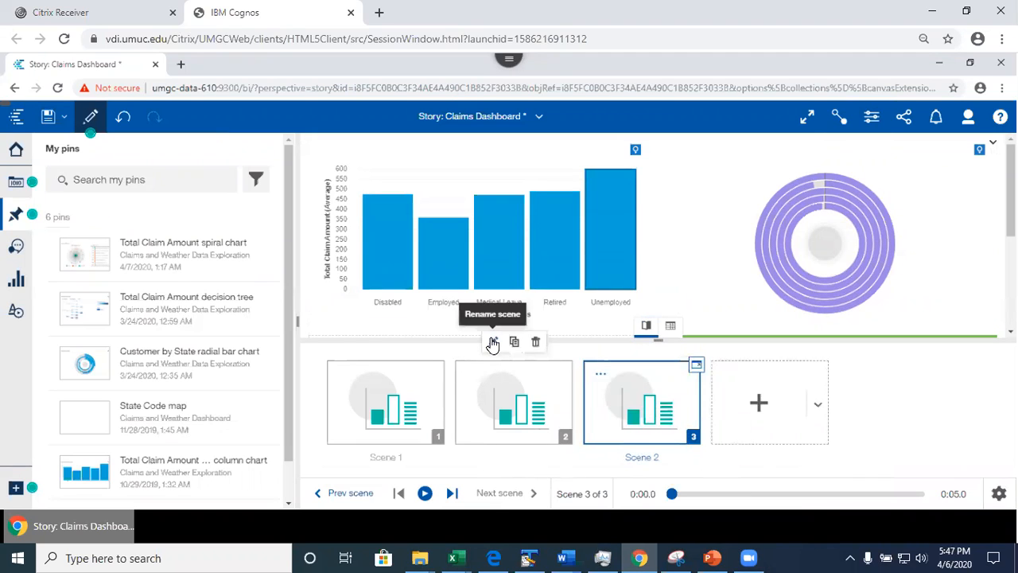
{"action": "left_click", "coordinate": [492, 343]}
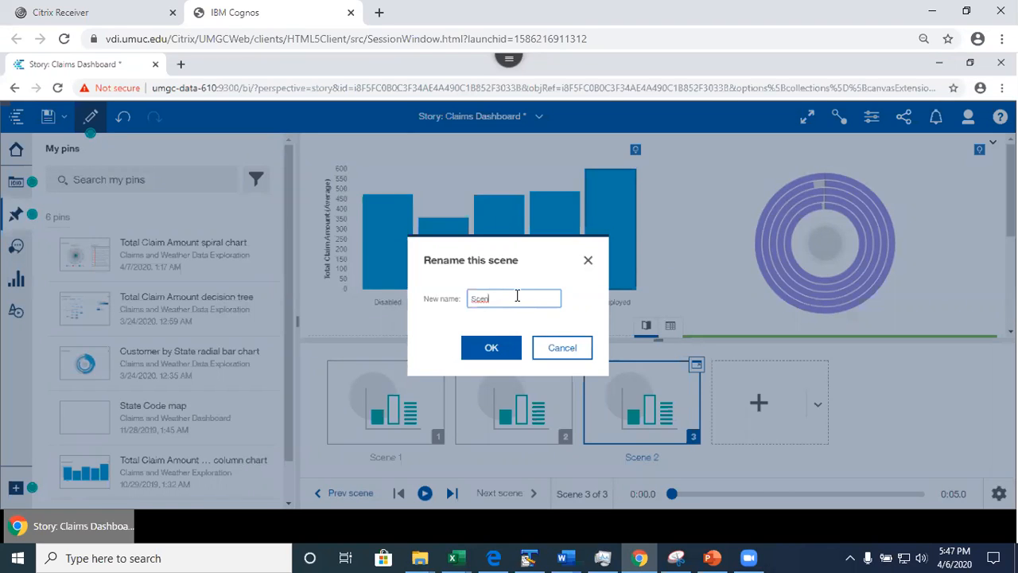
{"action": "left_click", "coordinate": [488, 356]}
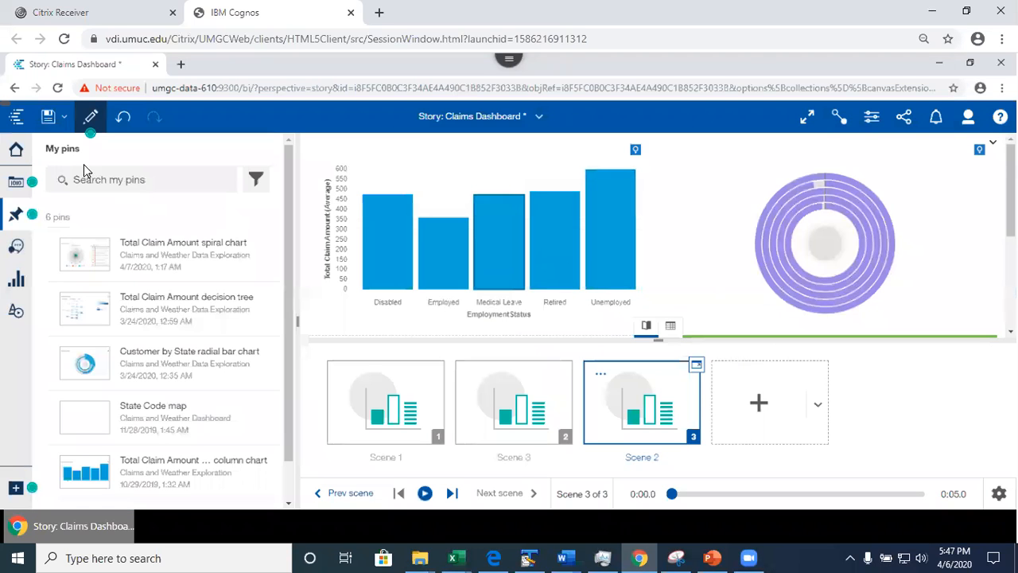
{"action": "left_click", "coordinate": [49, 117]}
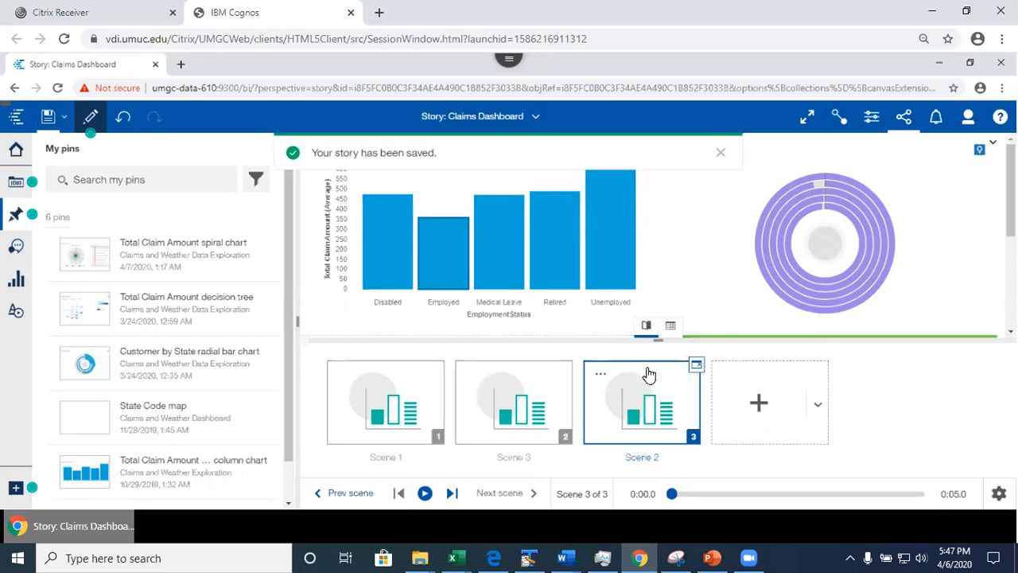
Step: Open Scene 1 and set the story's scene transition to Sweep in the story properties
{"action": "left_click", "coordinate": [369, 423]}
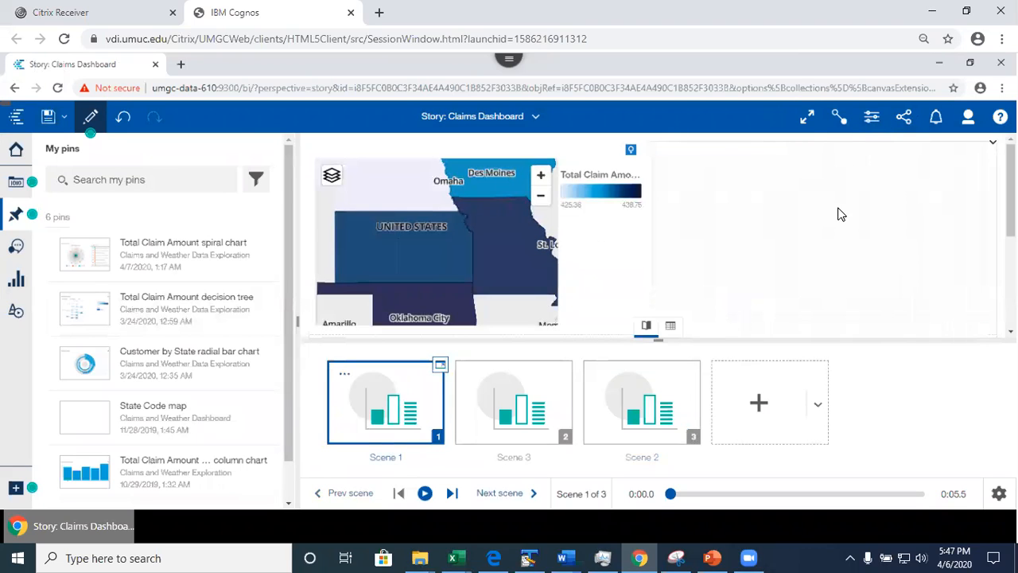
{"action": "left_click", "coordinate": [872, 117]}
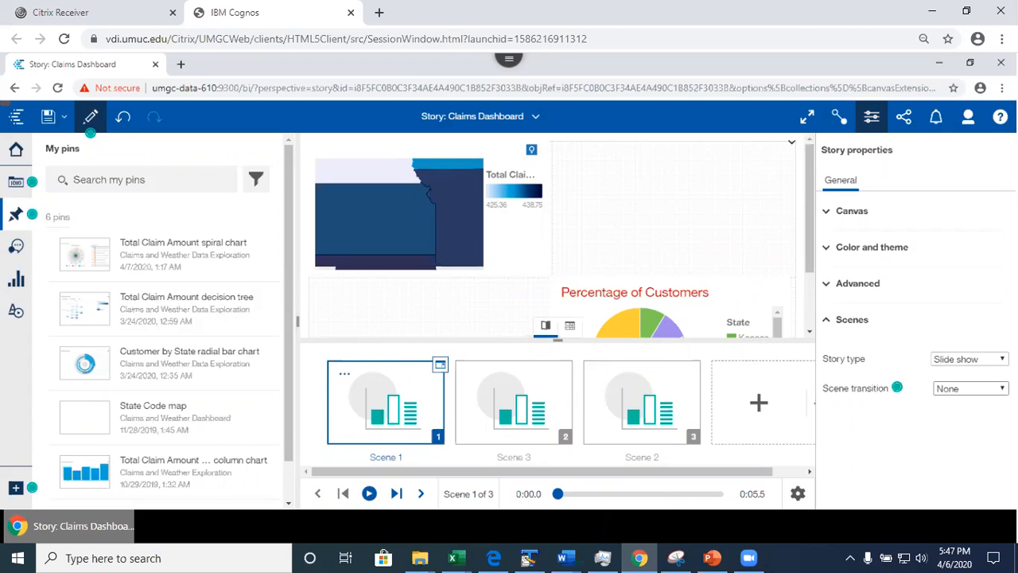
{"action": "left_click", "coordinate": [970, 388]}
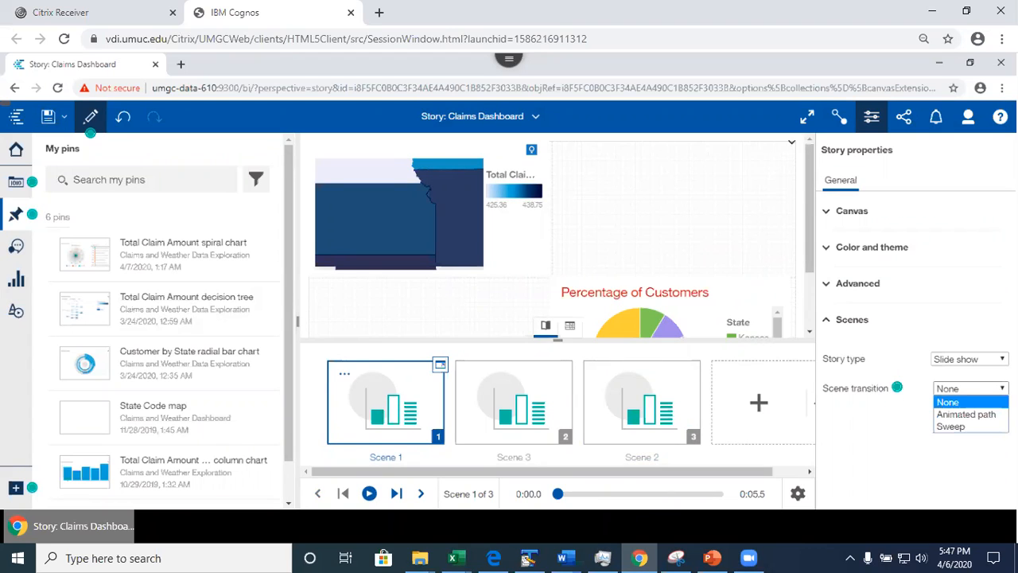
{"action": "left_click", "coordinate": [951, 428]}
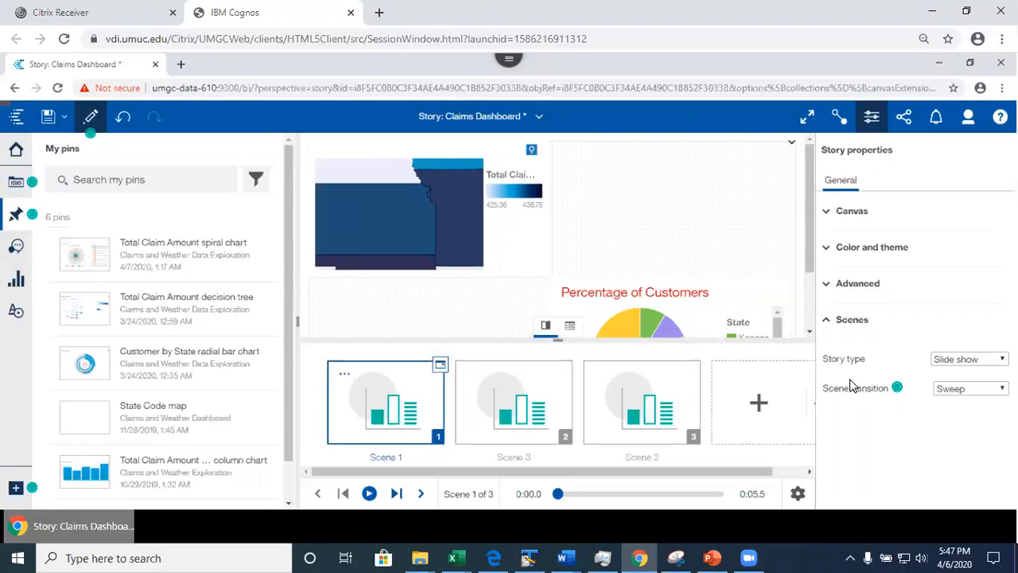
{"action": "left_click", "coordinate": [871, 119]}
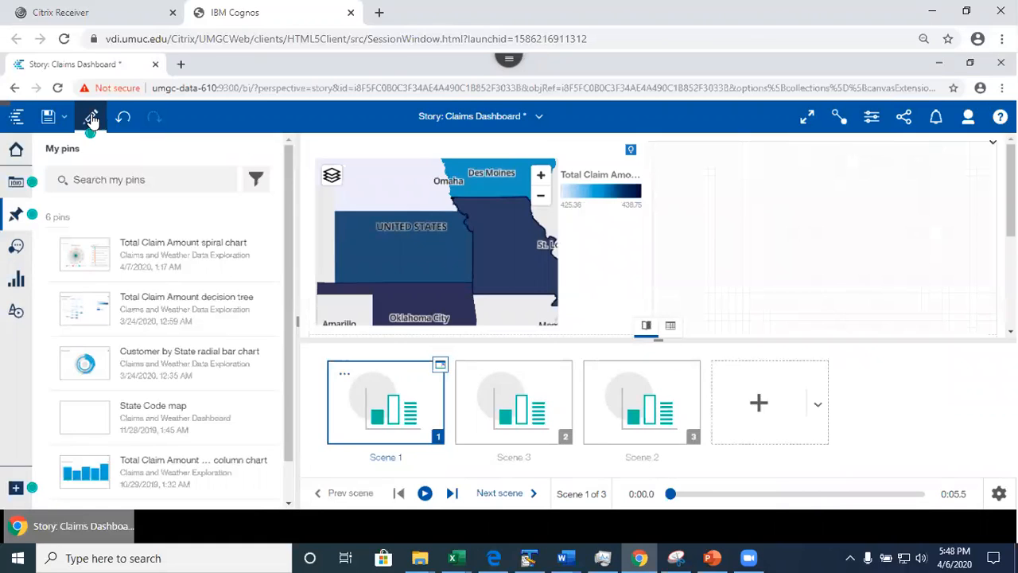
Step: Leave edit mode and play Scene 1 to the end of its timeline
{"action": "left_click", "coordinate": [91, 117]}
{"action": "left_click", "coordinate": [91, 120]}
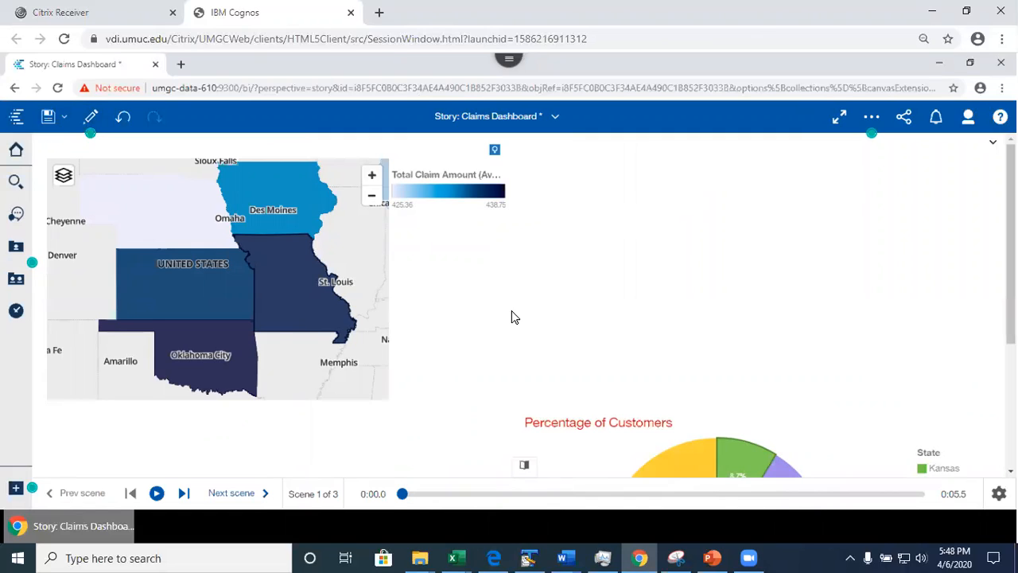
{"action": "left_click", "coordinate": [157, 493]}
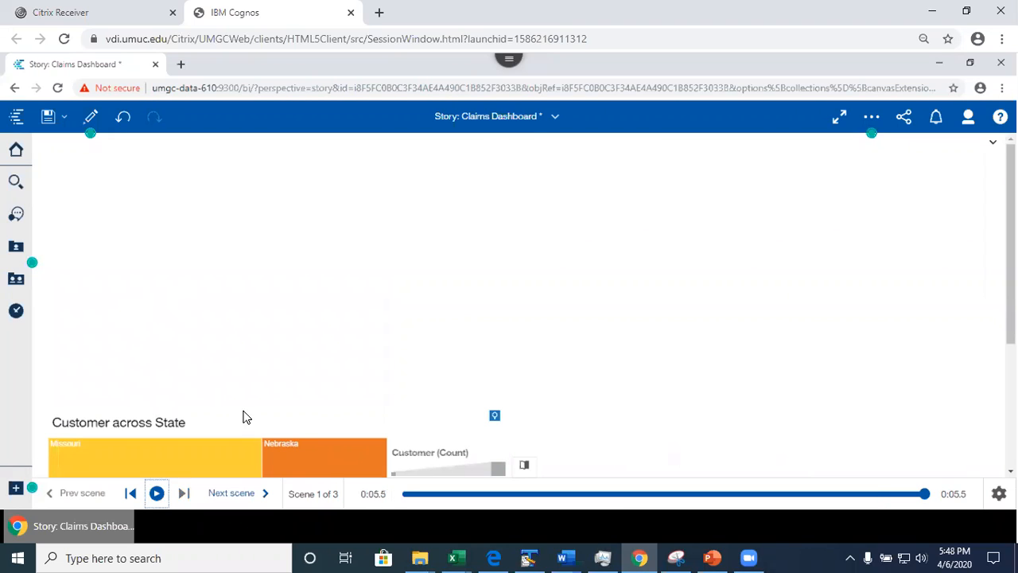
{"action": "mouse_move", "coordinate": [1011, 255]}
{"action": "left_mouse_down"}
{"action": "mouse_move", "coordinate": [1011, 345]}
{"action": "mouse_move", "coordinate": [1011, 254]}
{"action": "left_mouse_up"}
Step: Play the story through to its last scene with Play all scenes enabled, and save it
{"action": "left_click", "coordinate": [999, 493]}
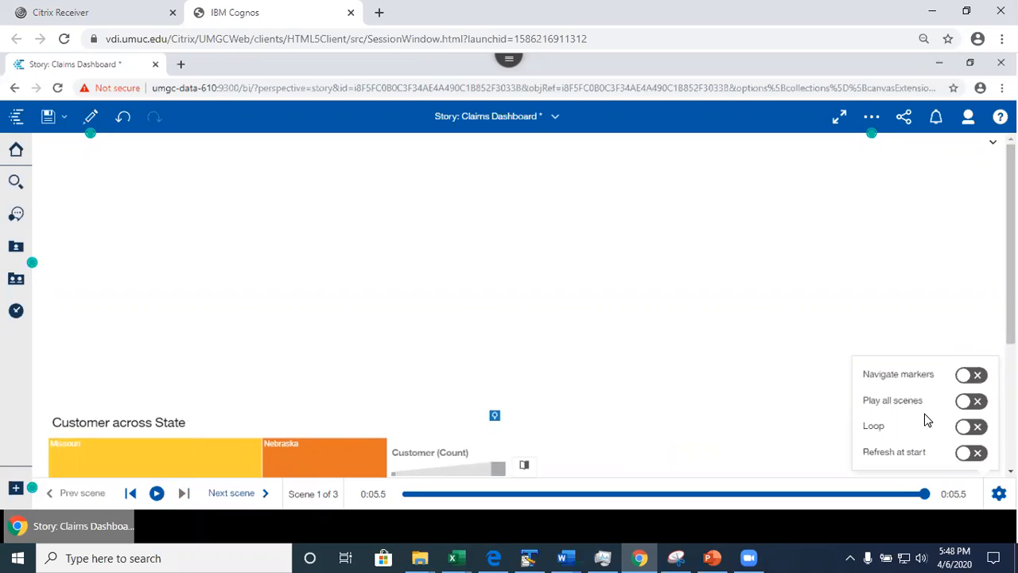
{"action": "left_click", "coordinate": [969, 403]}
{"action": "left_click", "coordinate": [747, 422]}
{"action": "left_click", "coordinate": [157, 493]}
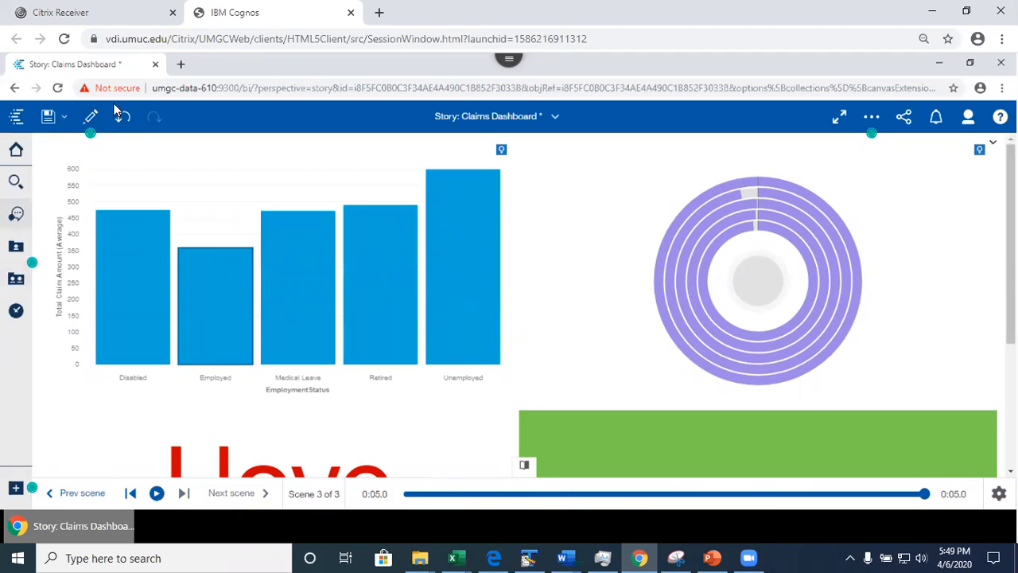
{"action": "left_click", "coordinate": [49, 116]}
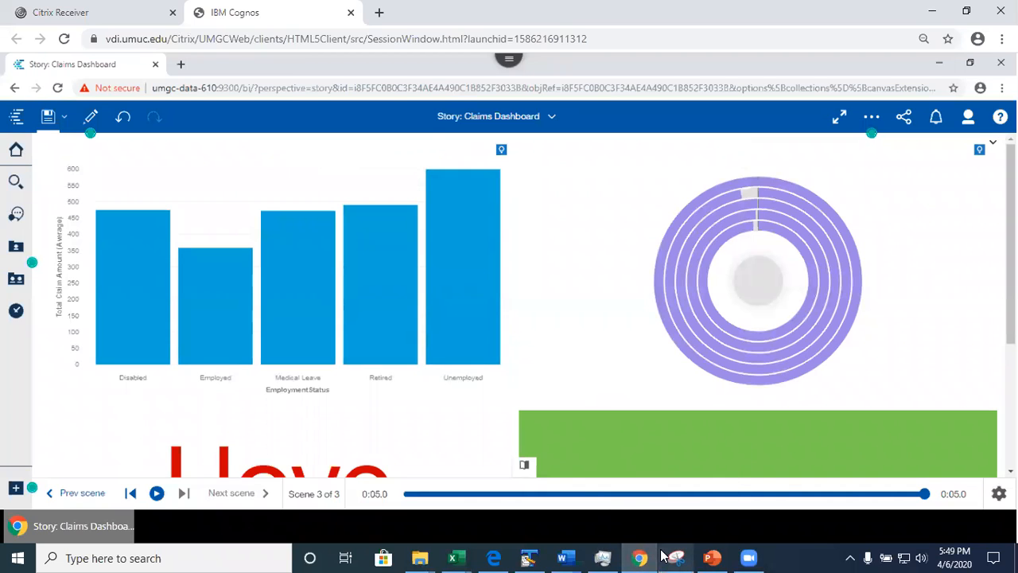
Step: Switch to the PowerPoint presentation, review slide 19 on the story transition styles, and return to Cognos
{"action": "mouse_move", "coordinate": [689, 556]}
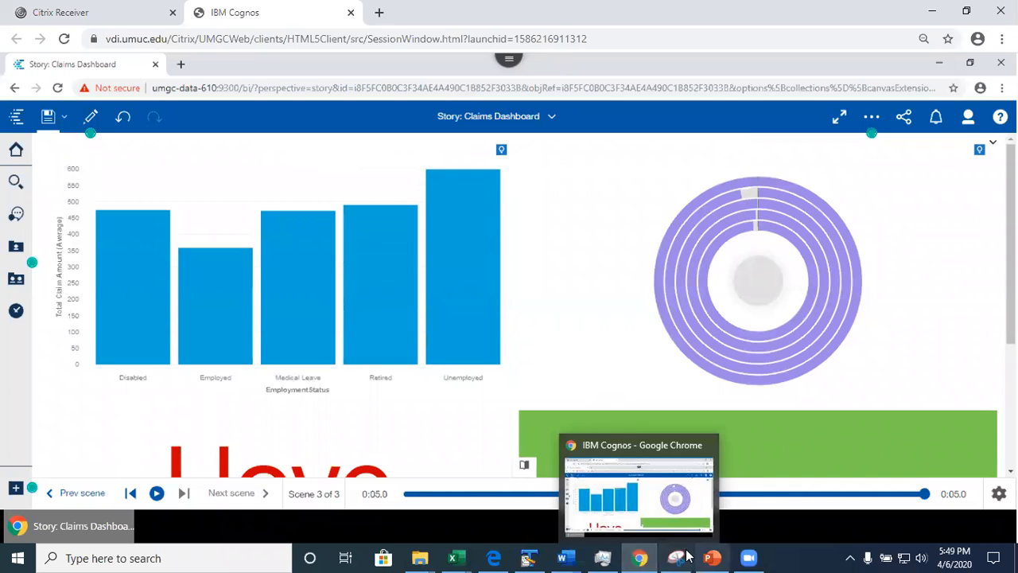
{"action": "left_click", "coordinate": [713, 557]}
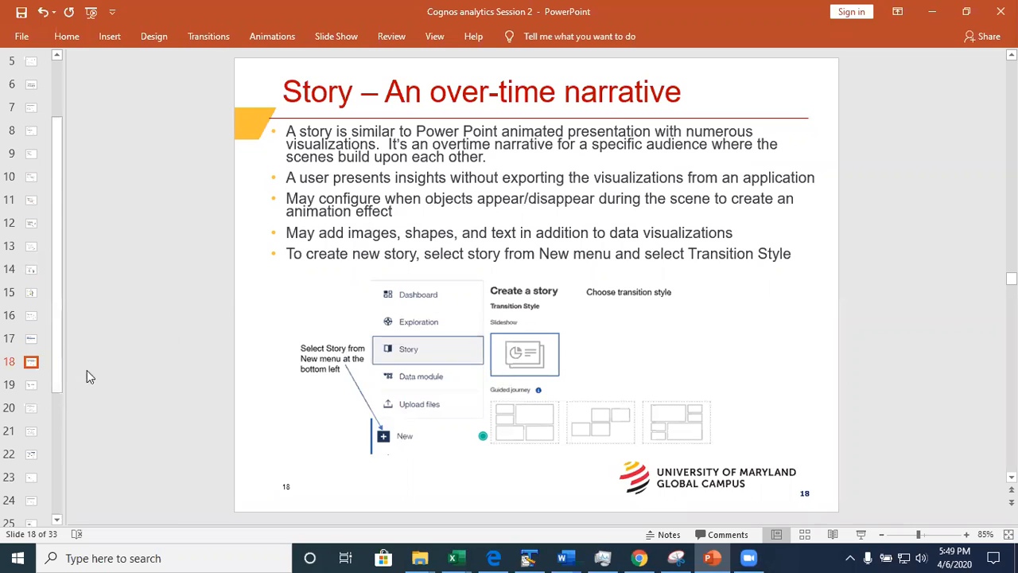
{"action": "left_click", "coordinate": [31, 386]}
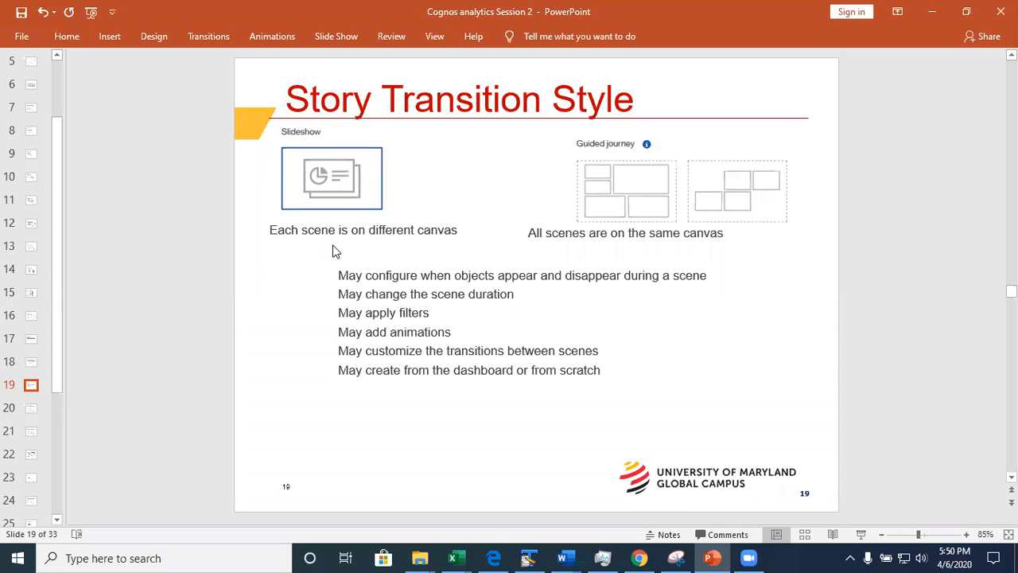
{"action": "left_click", "coordinate": [932, 15]}
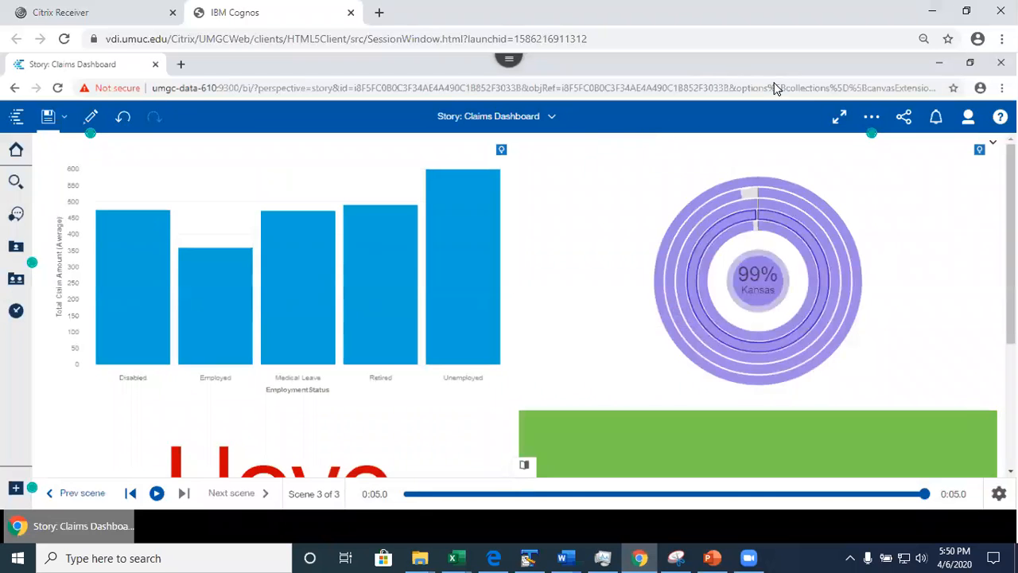
Step: Reopen the story for editing and check which visualizations in Scene 2 share a connection group
{"action": "left_click", "coordinate": [92, 119]}
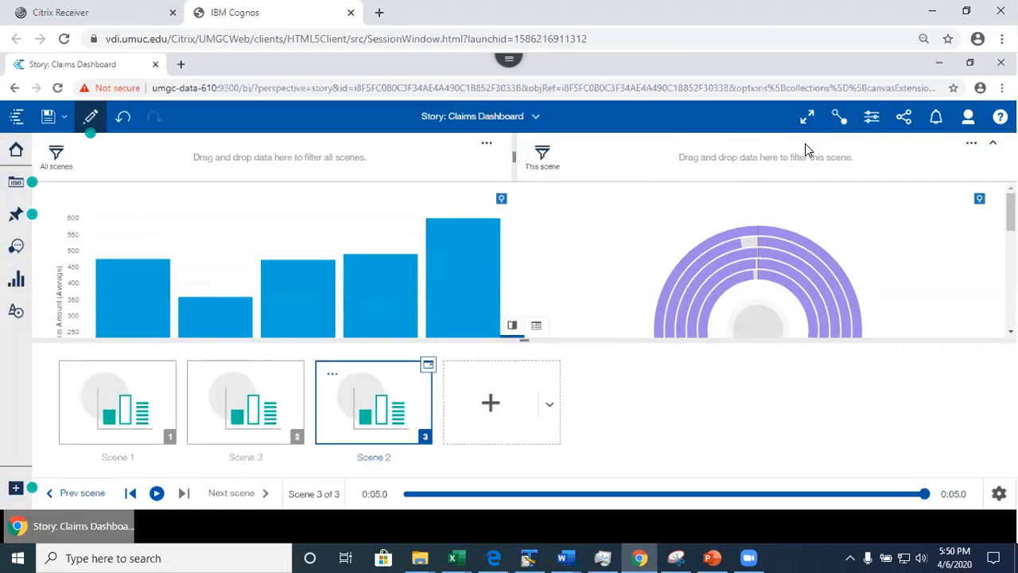
{"action": "left_click", "coordinate": [838, 118]}
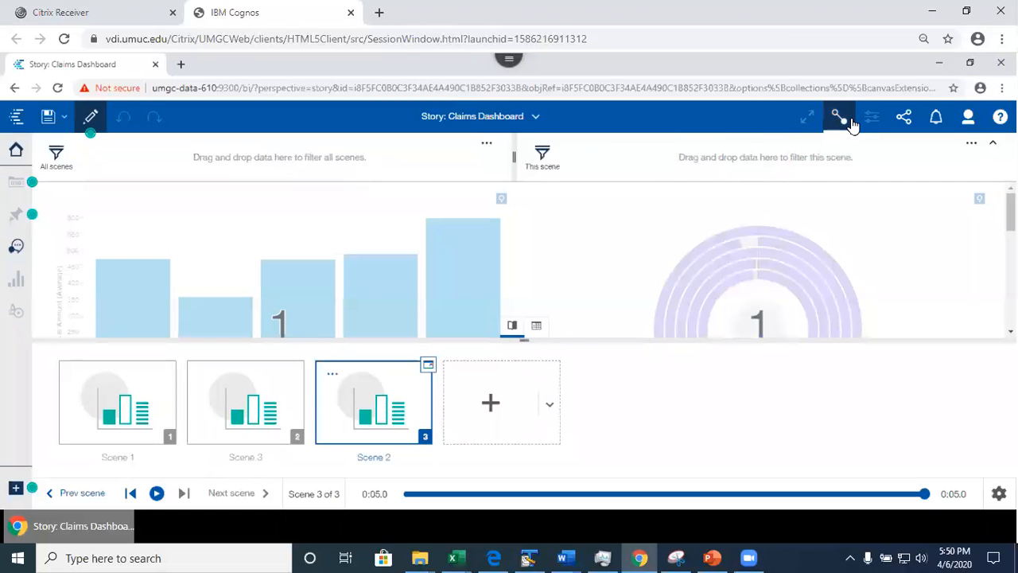
{"action": "mouse_move", "coordinate": [1010, 212]}
{"action": "left_mouse_down"}
{"action": "mouse_move", "coordinate": [1010, 301]}
{"action": "mouse_move", "coordinate": [1011, 213]}
{"action": "left_mouse_up"}
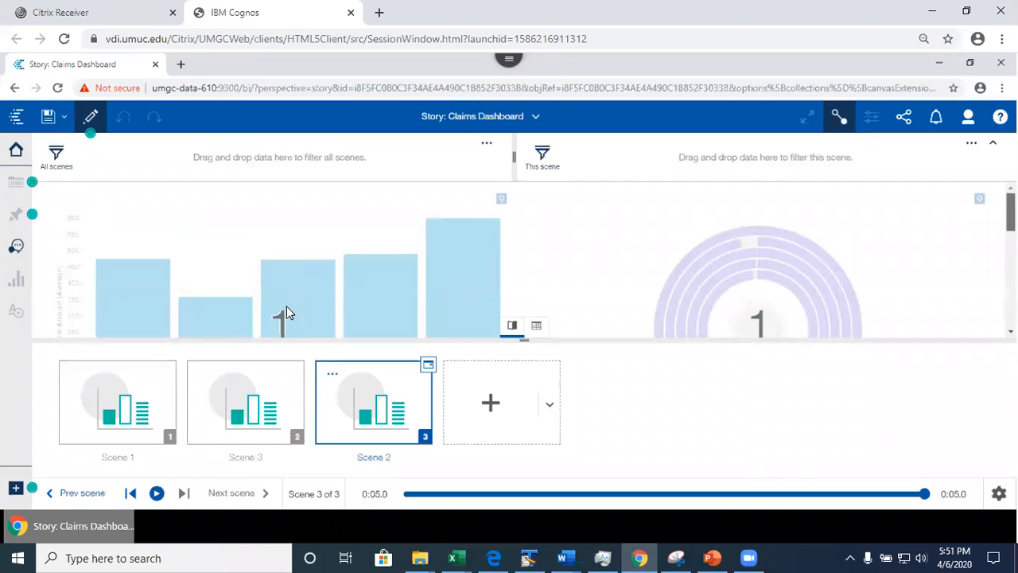
{"action": "left_click", "coordinate": [840, 119]}
{"action": "left_click", "coordinate": [791, 506]}
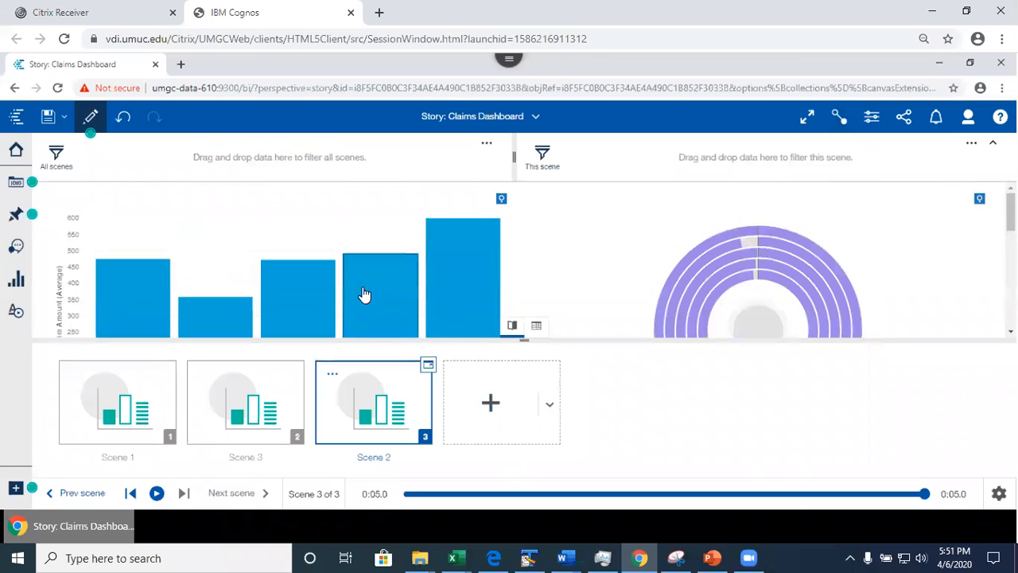
Step: Filter Scene 2's connected visualizations to Iowa through the radial chart, check the bar chart's filter, and remove it
{"action": "left_click", "coordinate": [722, 298]}
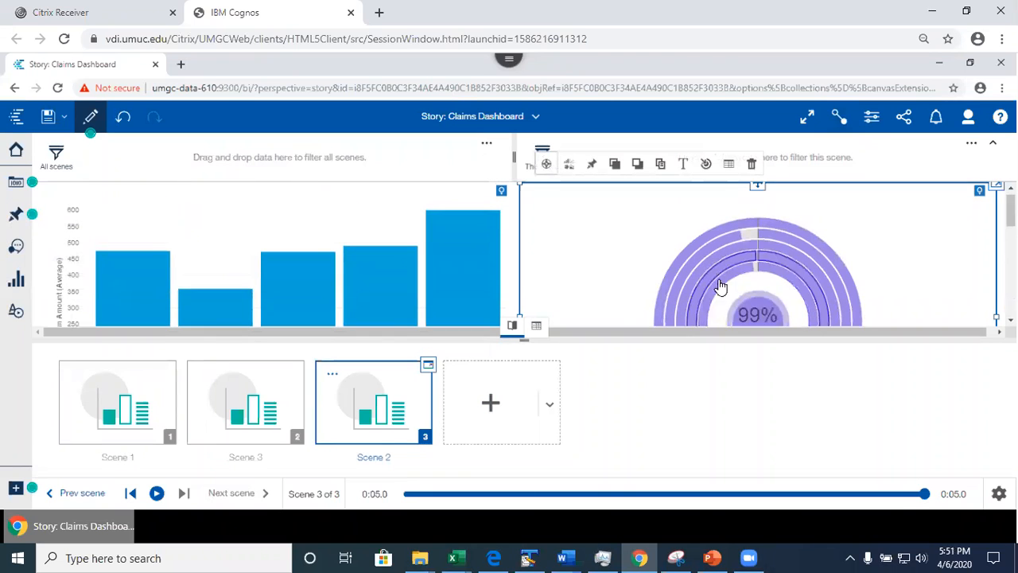
{"action": "left_click", "coordinate": [737, 275]}
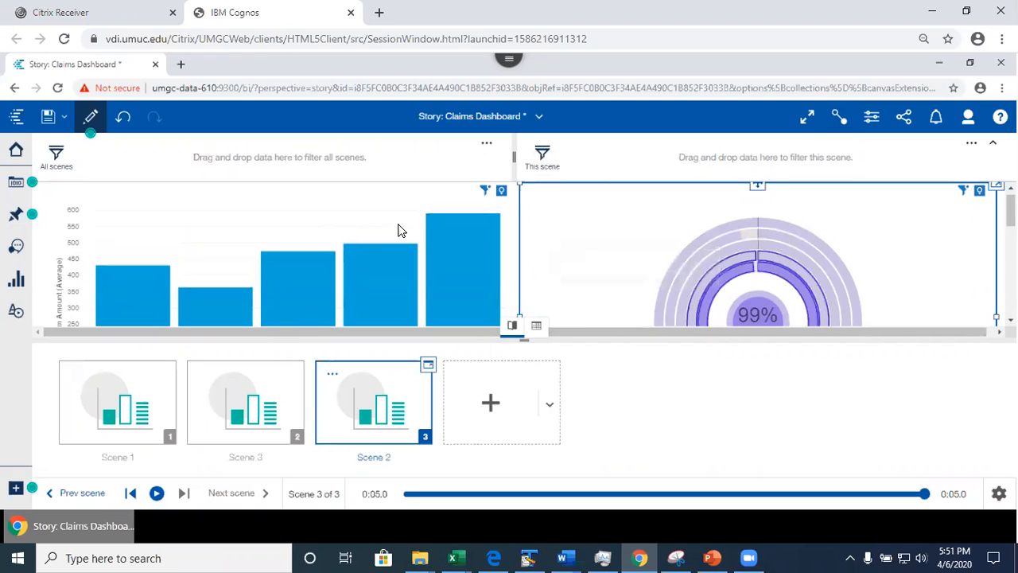
{"action": "left_click", "coordinate": [490, 198]}
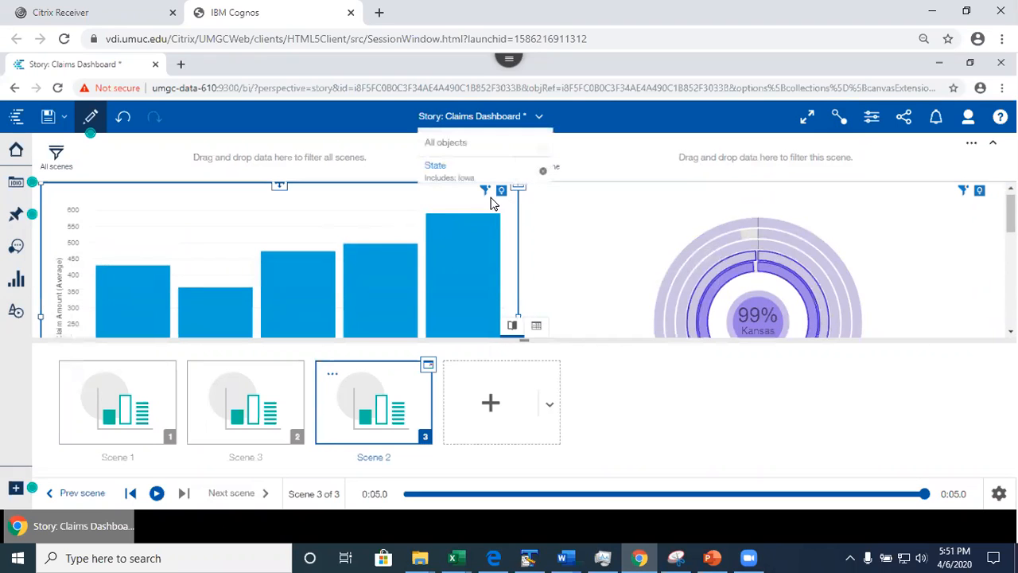
{"action": "left_click", "coordinate": [543, 171]}
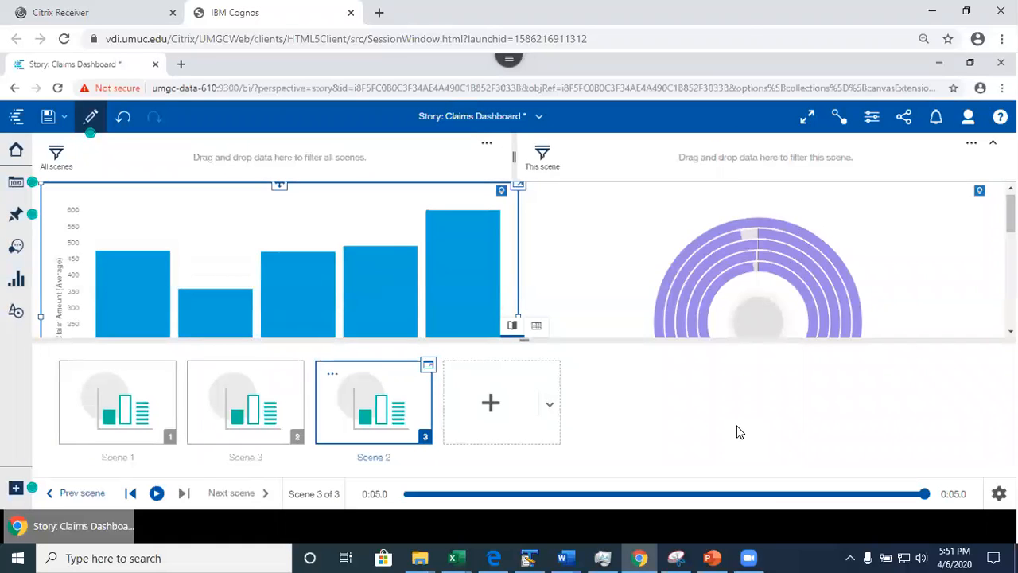
Step: Save the story, go to the Welcome page, and open the setup for creating a new story
{"action": "left_click", "coordinate": [46, 116]}
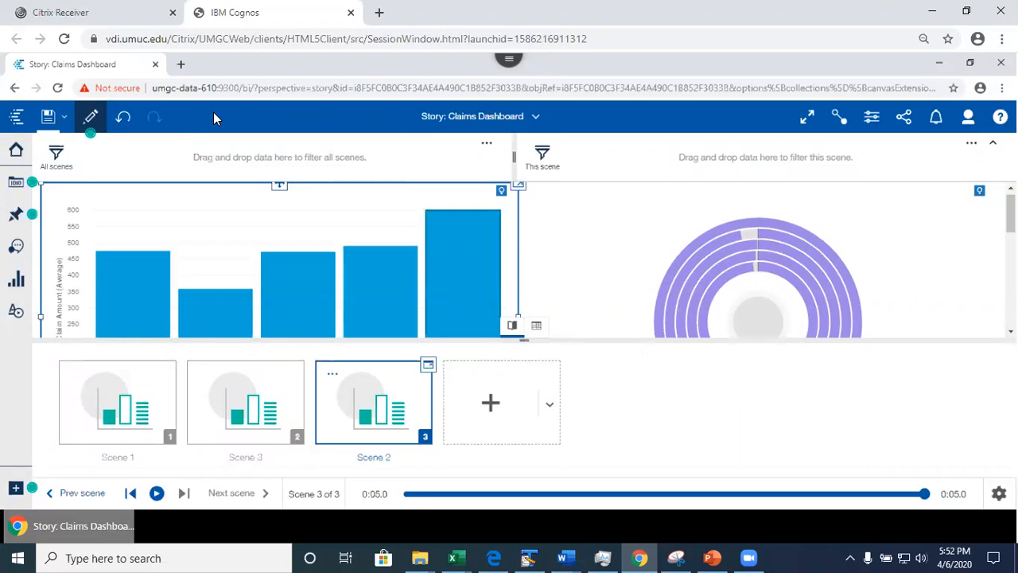
{"action": "left_click", "coordinate": [537, 117]}
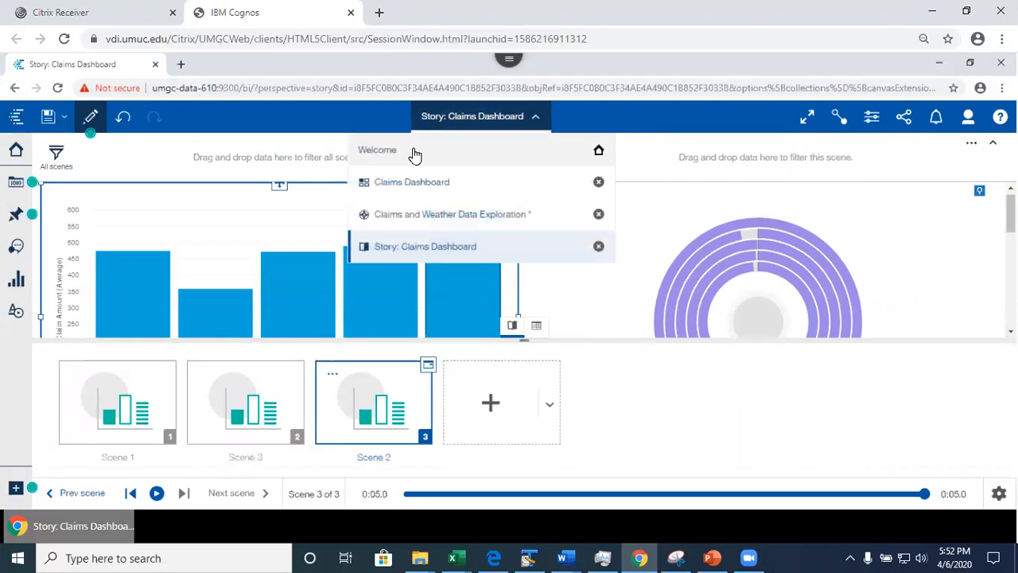
{"action": "left_click", "coordinate": [415, 152]}
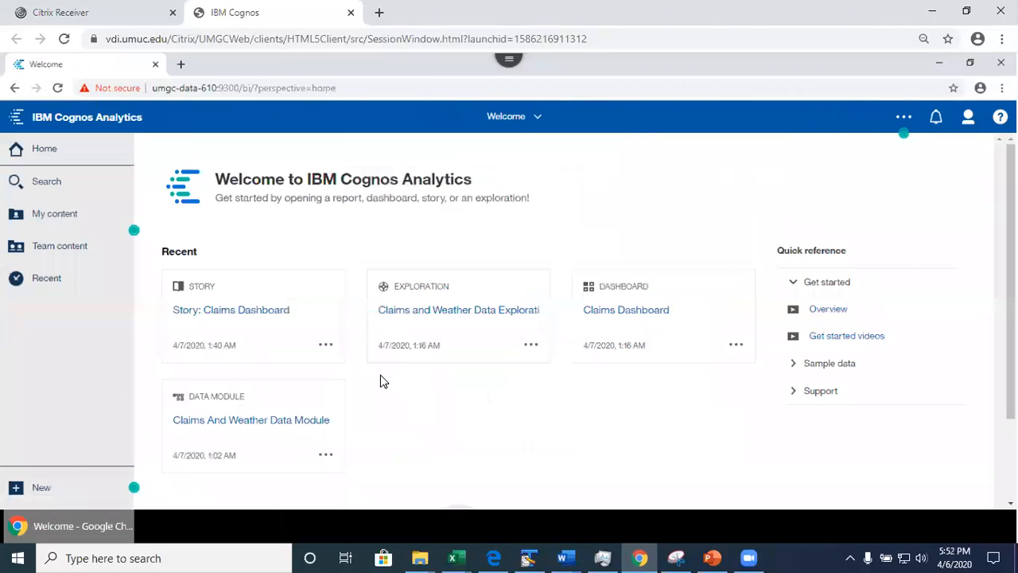
{"action": "left_click", "coordinate": [33, 489]}
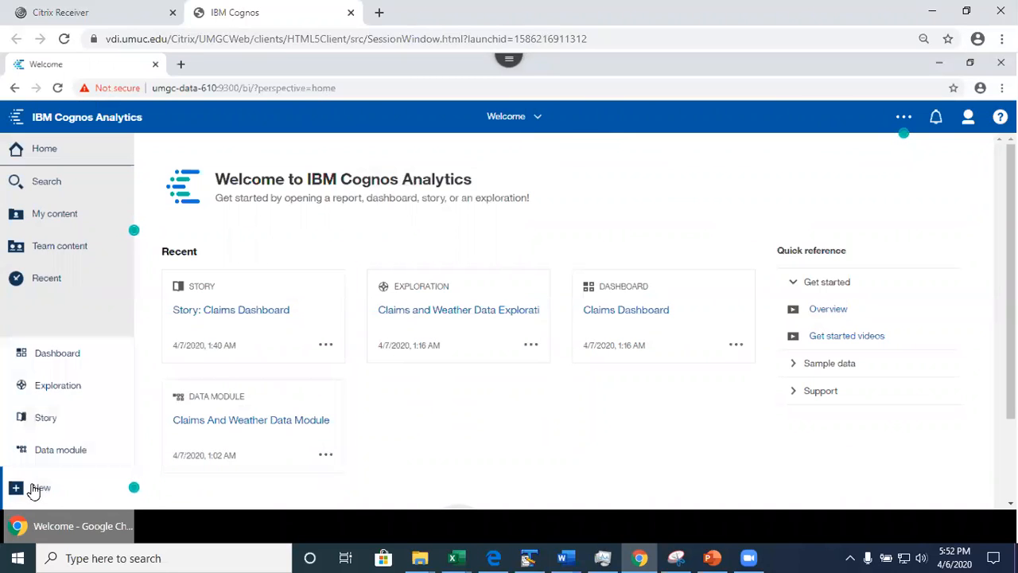
{"action": "left_click", "coordinate": [34, 419]}
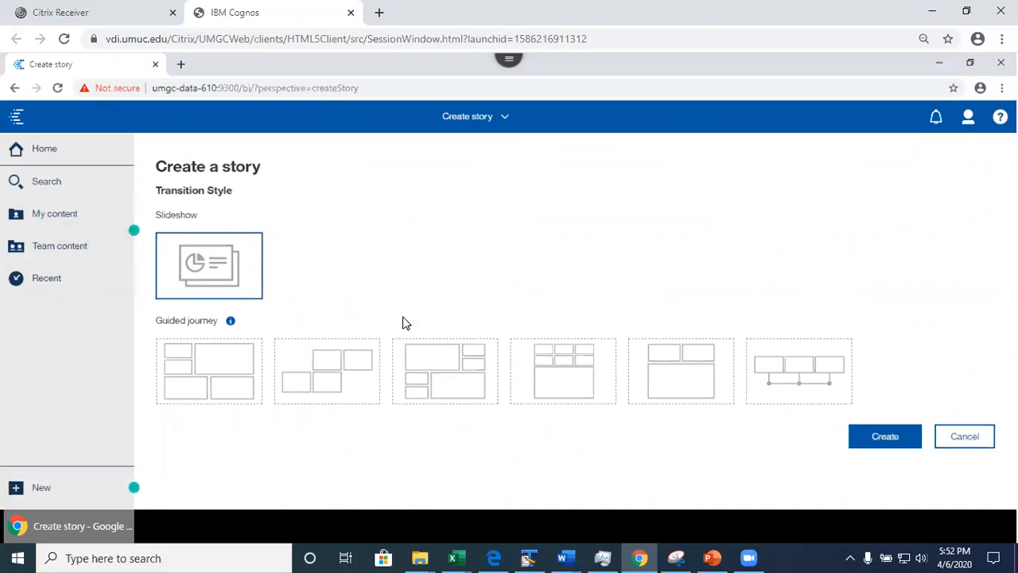
Step: Create a guided journey story with the second, staggered layout and add the Claims And Weather Data Module as its data source
{"action": "left_click", "coordinate": [332, 381]}
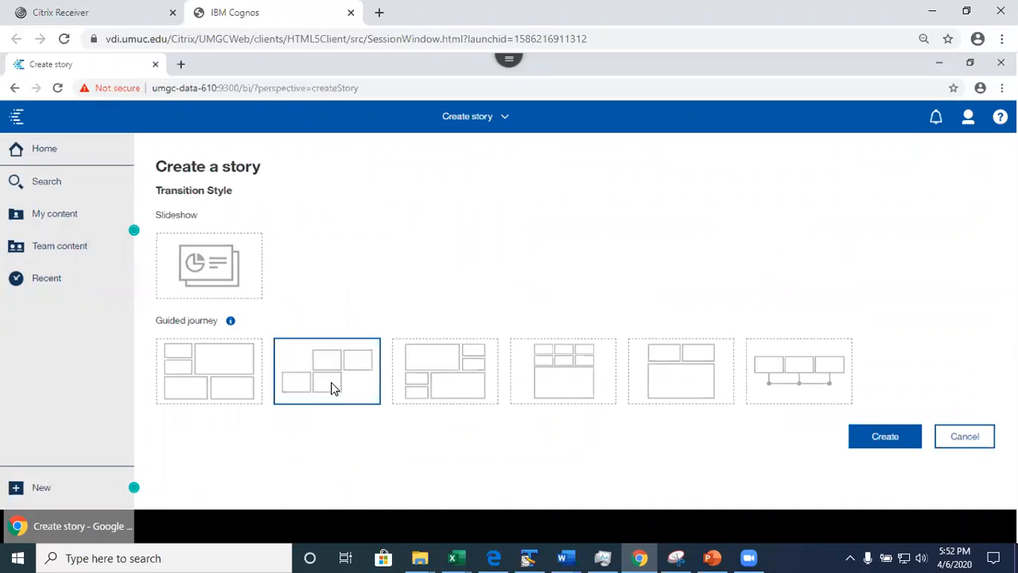
{"action": "left_click", "coordinate": [885, 445]}
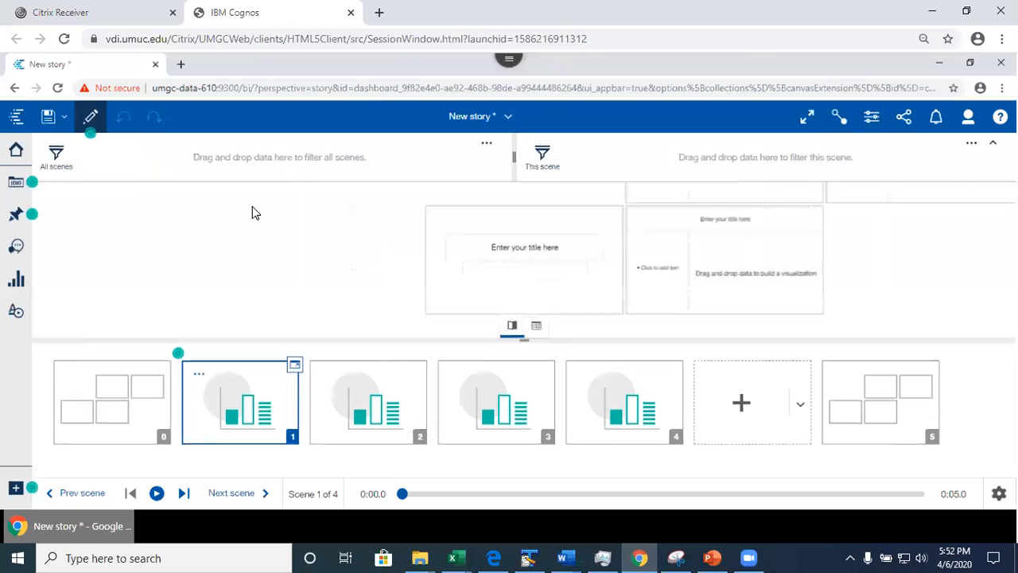
{"action": "left_click", "coordinate": [16, 182]}
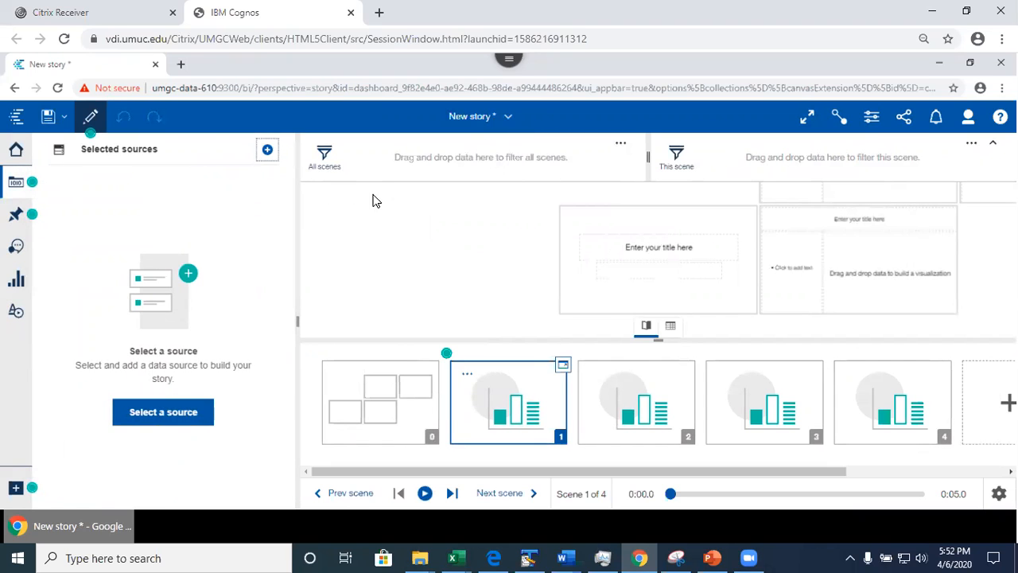
{"action": "left_click", "coordinate": [267, 154]}
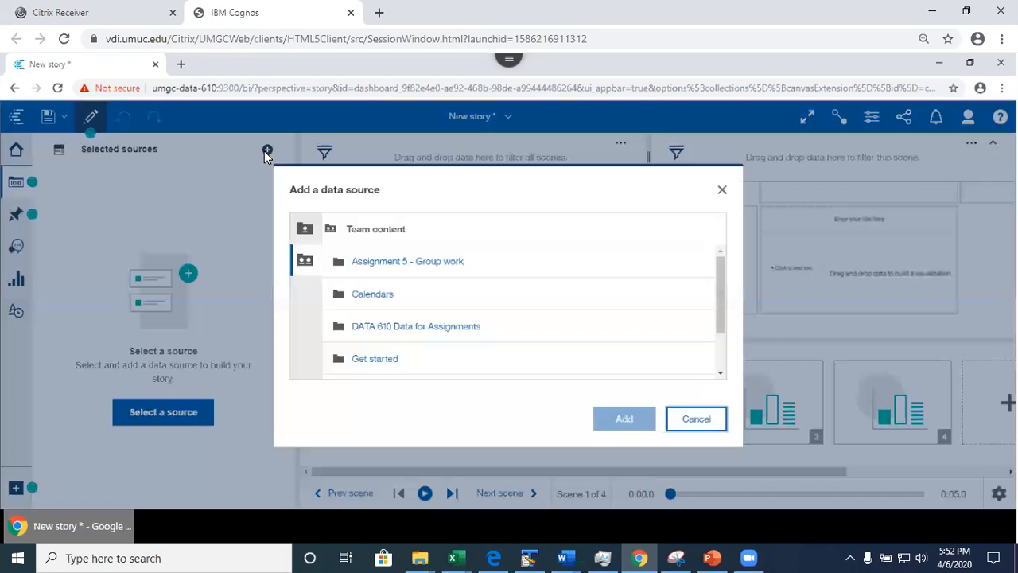
{"action": "left_click", "coordinate": [308, 230]}
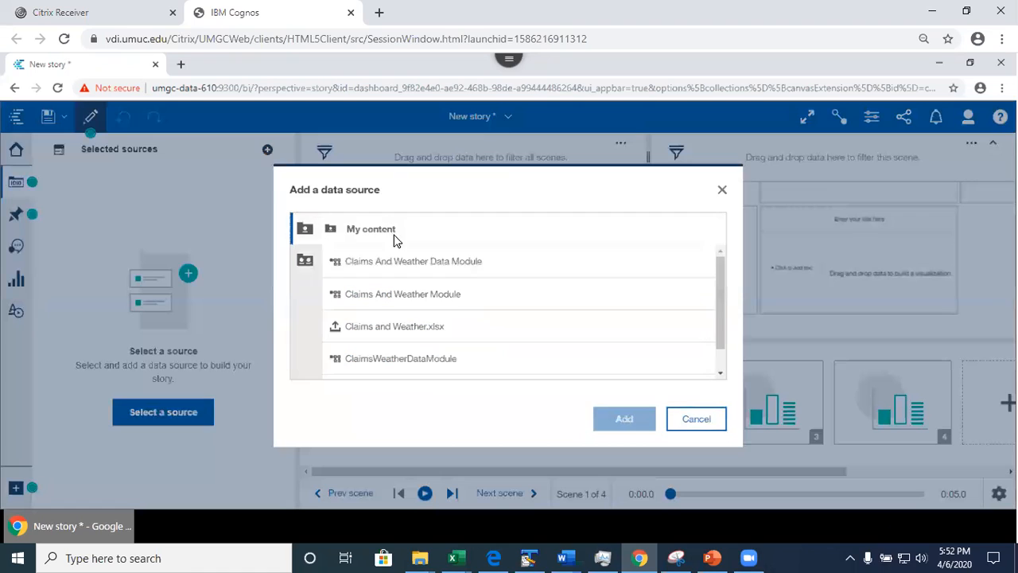
{"action": "left_click", "coordinate": [426, 262]}
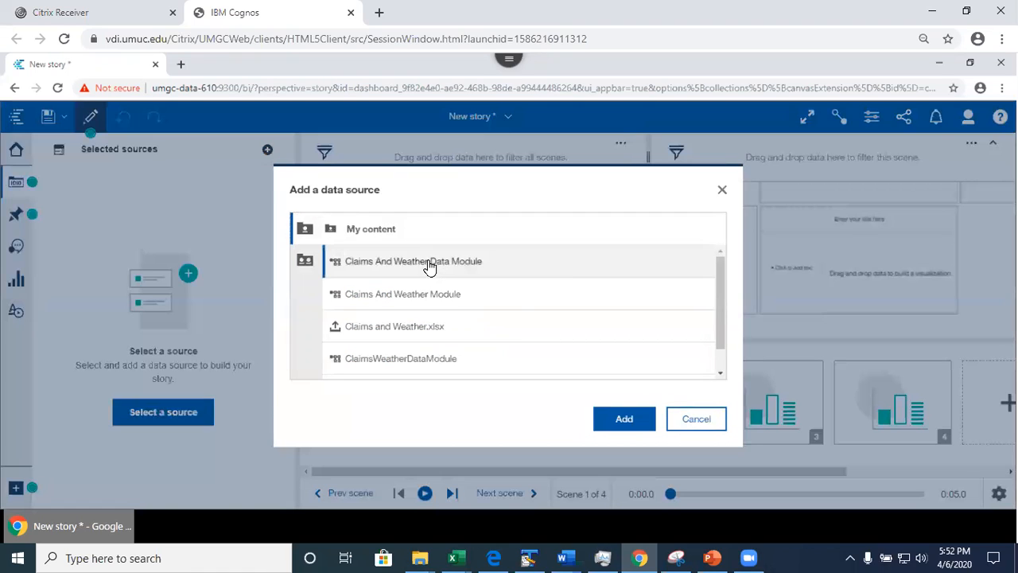
{"action": "left_click", "coordinate": [619, 429]}
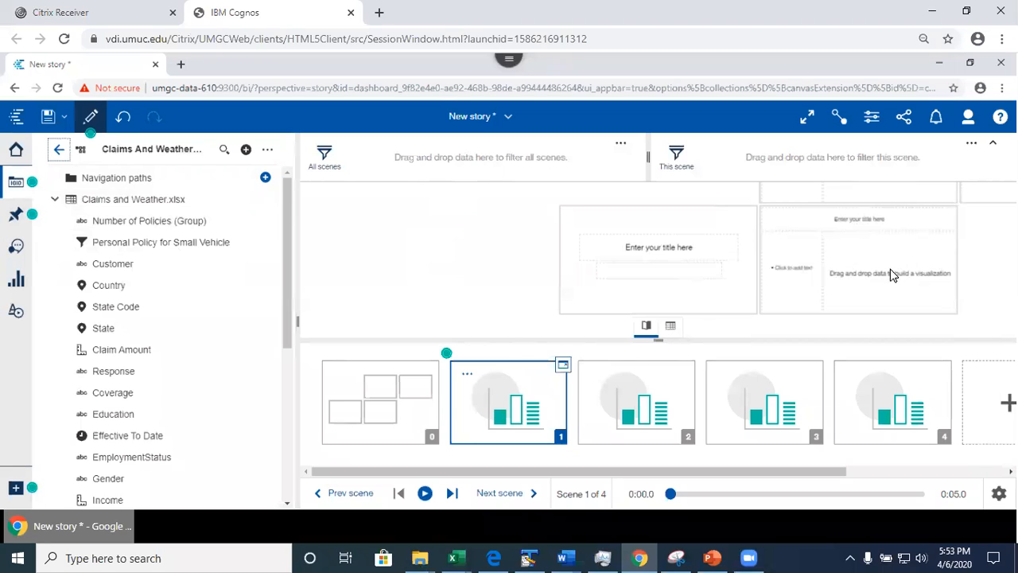
Step: Try placing the pinned Total Claim Amount spiral chart in the upcoming scene's visualization area and delete it
{"action": "left_click", "coordinate": [16, 216]}
{"action": "left_click", "coordinate": [111, 248]}
{"action": "left_click_drag", "start_coordinate": [381, 254], "coordinate": [887, 259]}
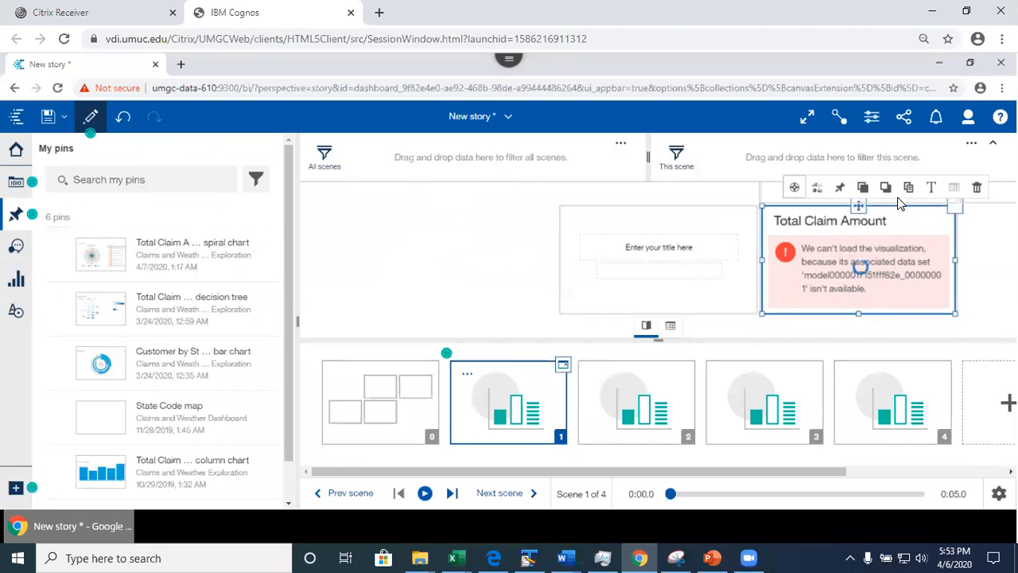
{"action": "left_click", "coordinate": [977, 187]}
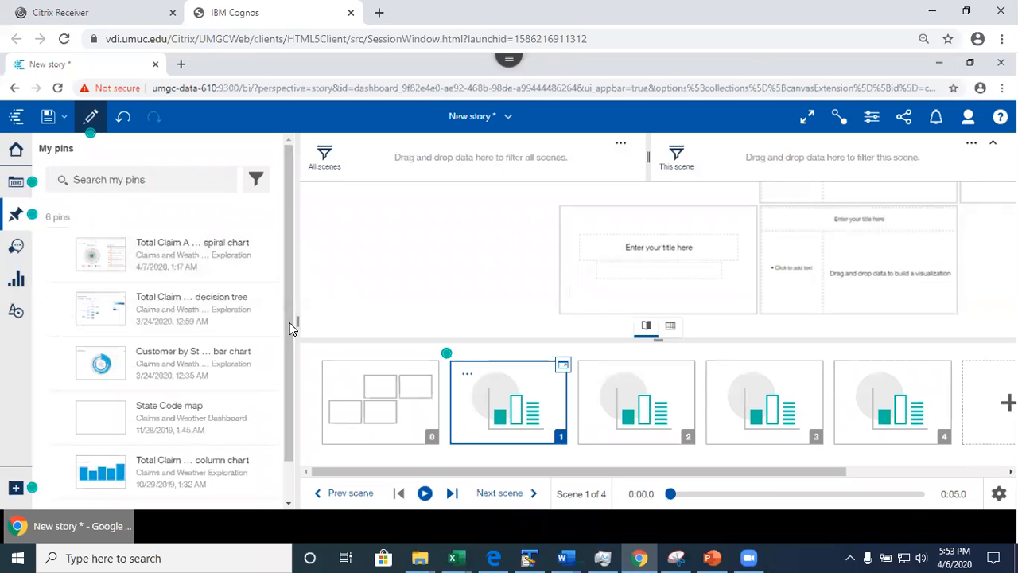
Step: Place the pinned Total Claim Amount decision tree in the scene frame beside the title scene and deselect it
{"action": "left_click_drag", "start_coordinate": [288, 359], "coordinate": [288, 401]}
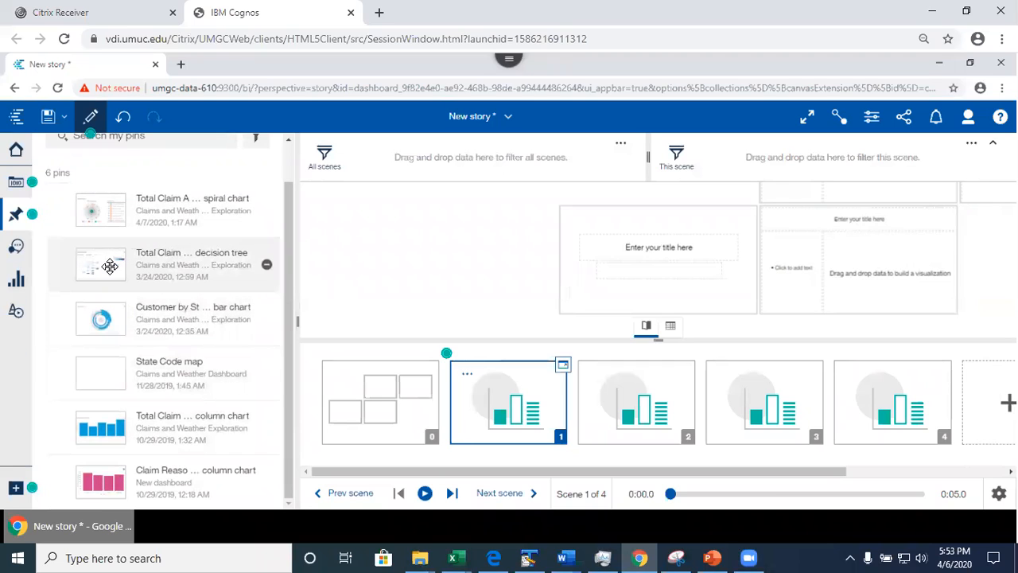
{"action": "left_click_drag", "start_coordinate": [103, 265], "coordinate": [888, 263]}
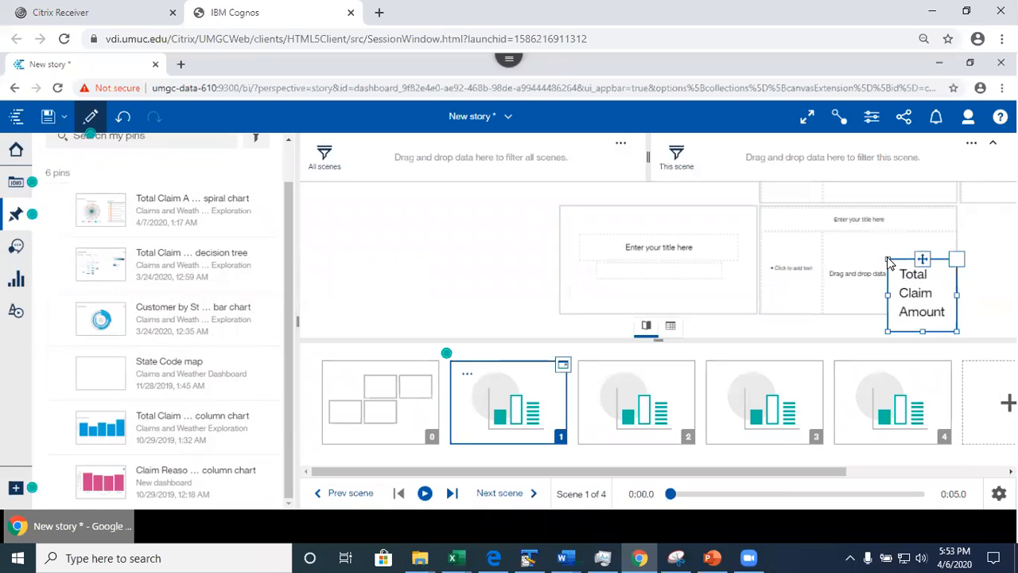
{"action": "left_click", "coordinate": [957, 262]}
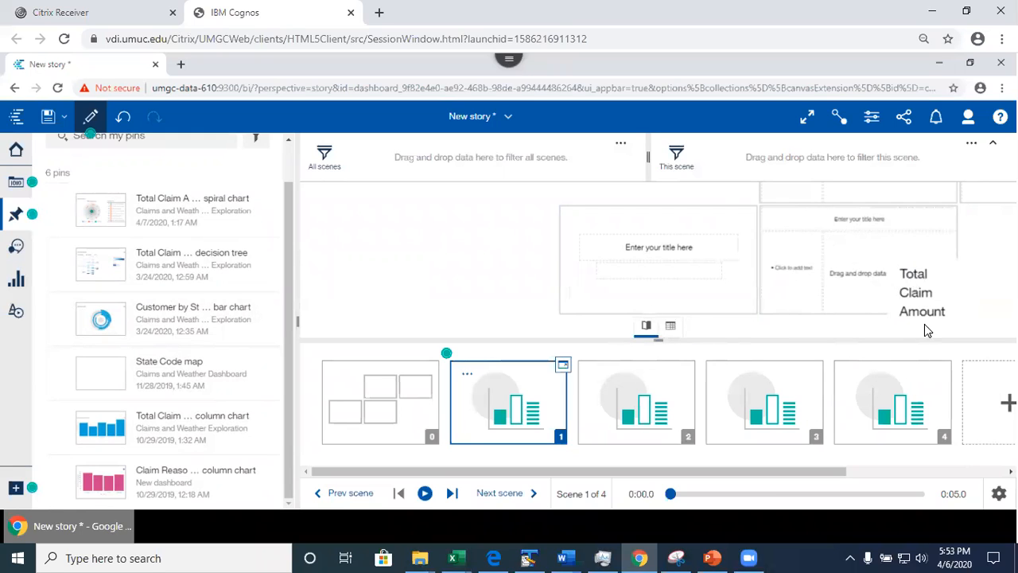
Step: Hide the scene thumbnails to inspect the title scene and its title box enlarged, and restore the thumbnails
{"action": "left_click_drag", "start_coordinate": [659, 341], "coordinate": [658, 399]}
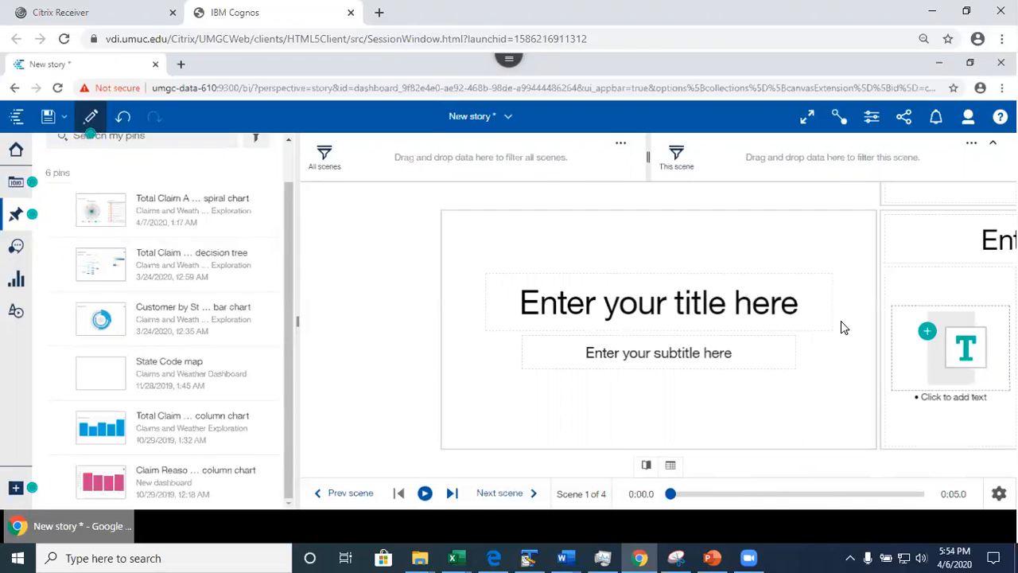
{"action": "left_click", "coordinate": [646, 308]}
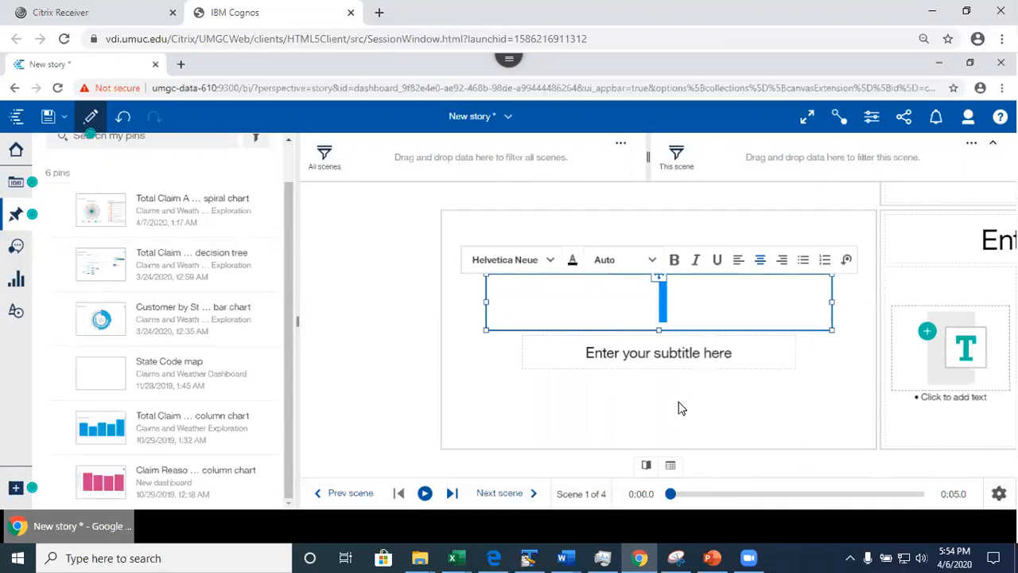
{"action": "left_click", "coordinate": [777, 263]}
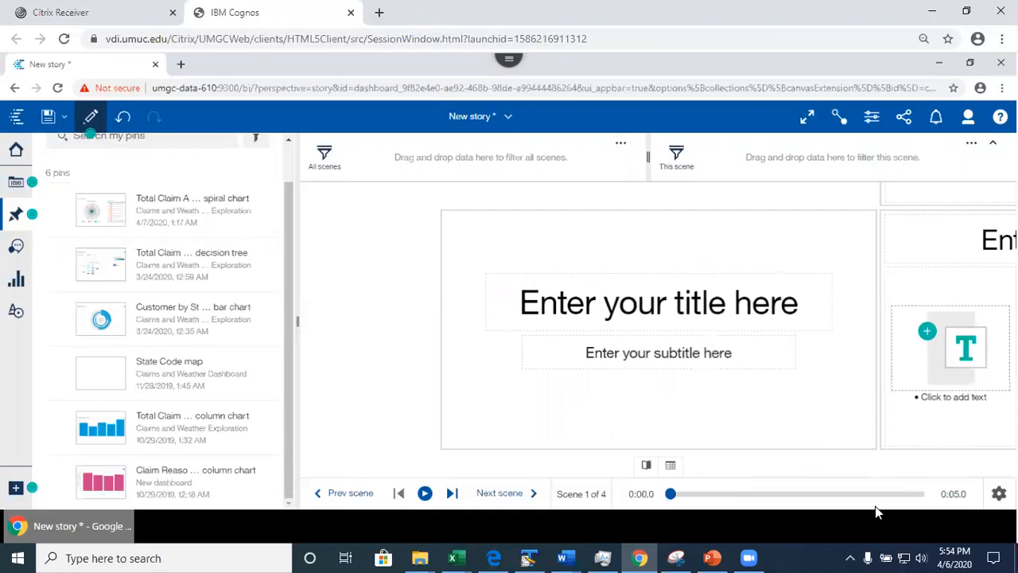
{"action": "left_click", "coordinate": [648, 466]}
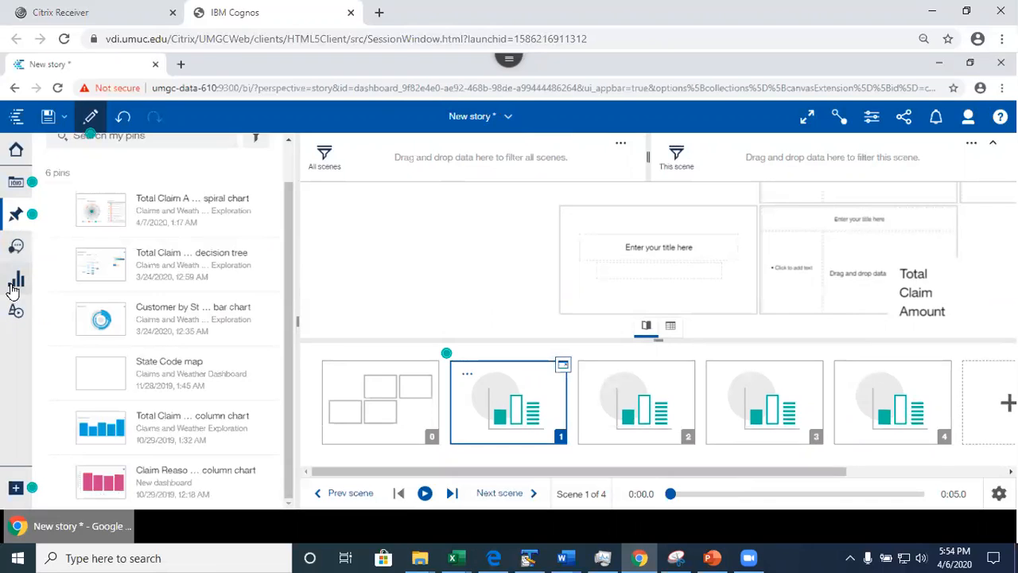
Step: Select scene 3 and build a map from the State field in its visualization area
{"action": "left_click", "coordinate": [25, 189]}
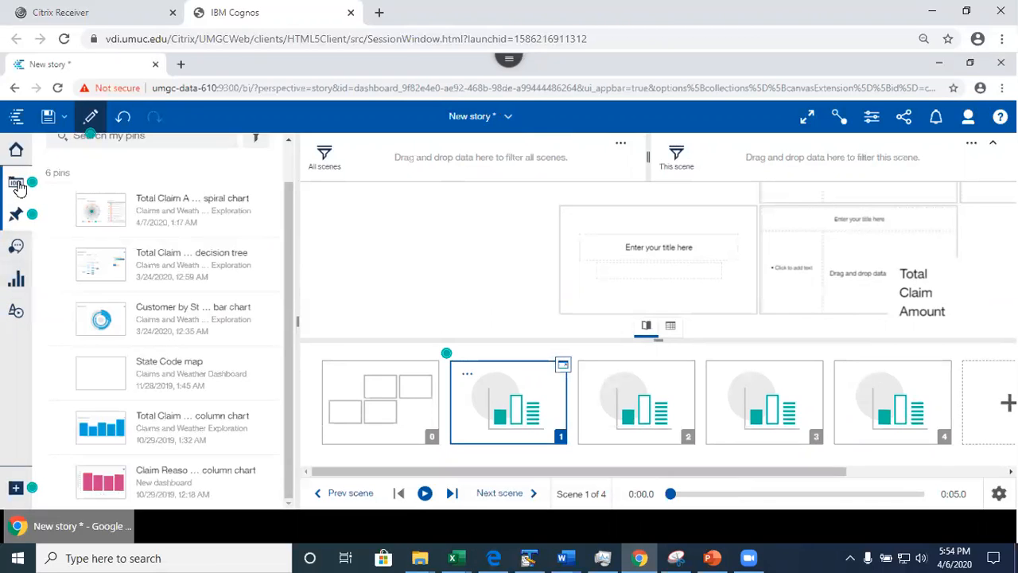
{"action": "left_click", "coordinate": [754, 410]}
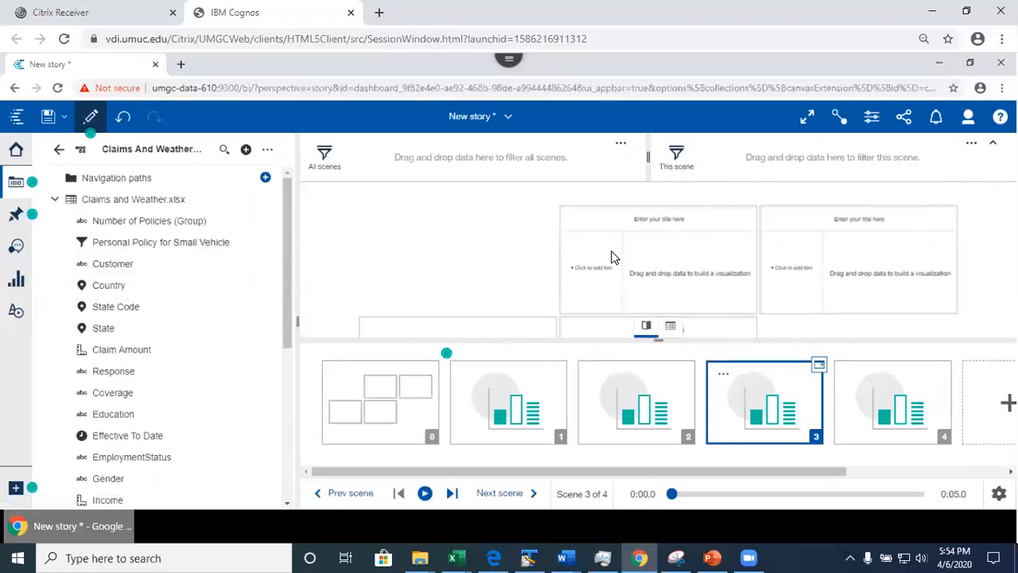
{"action": "left_click", "coordinate": [102, 327]}
{"action": "left_click_drag", "start_coordinate": [378, 307], "coordinate": [674, 266]}
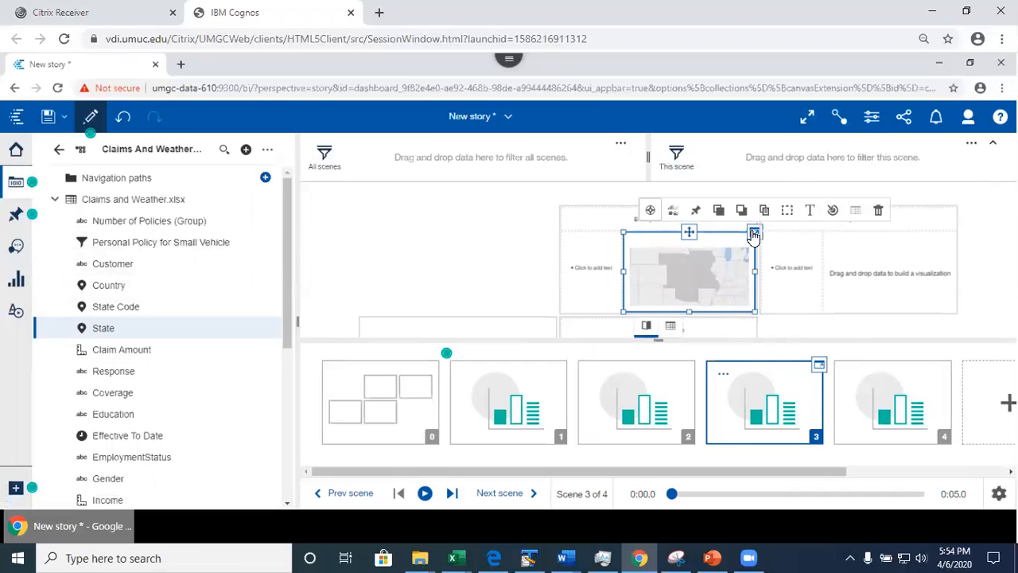
Step: Expand the State map, assign Total Claim Amount to its location color, and return to the scene layout
{"action": "left_click", "coordinate": [754, 232]}
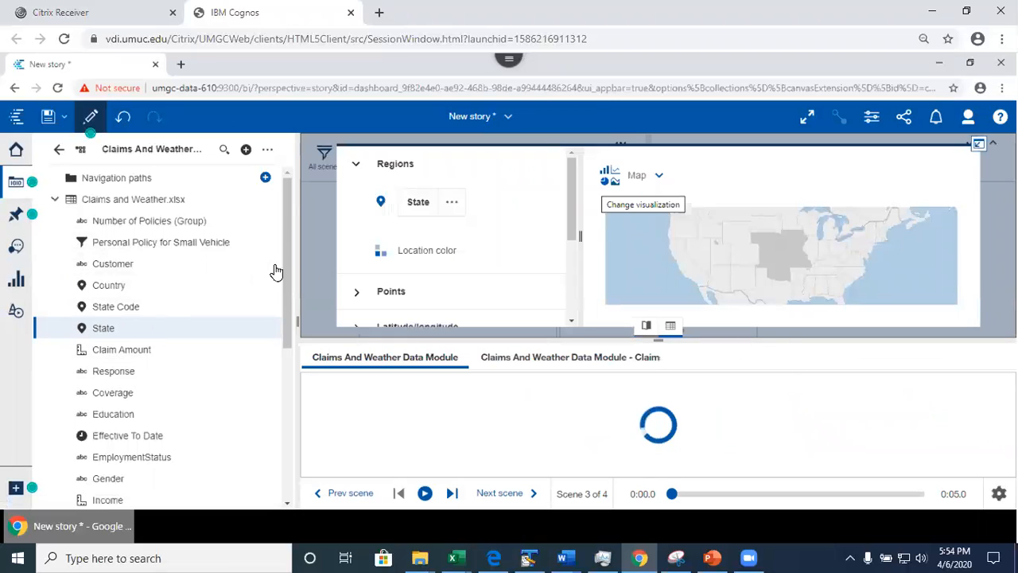
{"action": "left_click_drag", "start_coordinate": [286, 298], "coordinate": [304, 472]}
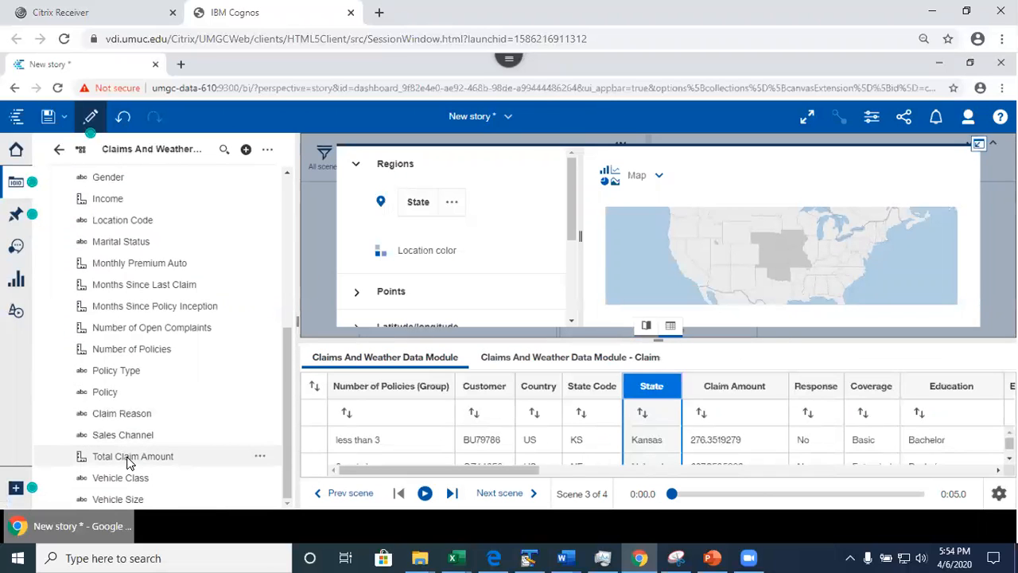
{"action": "left_click_drag", "start_coordinate": [330, 352], "coordinate": [414, 276]}
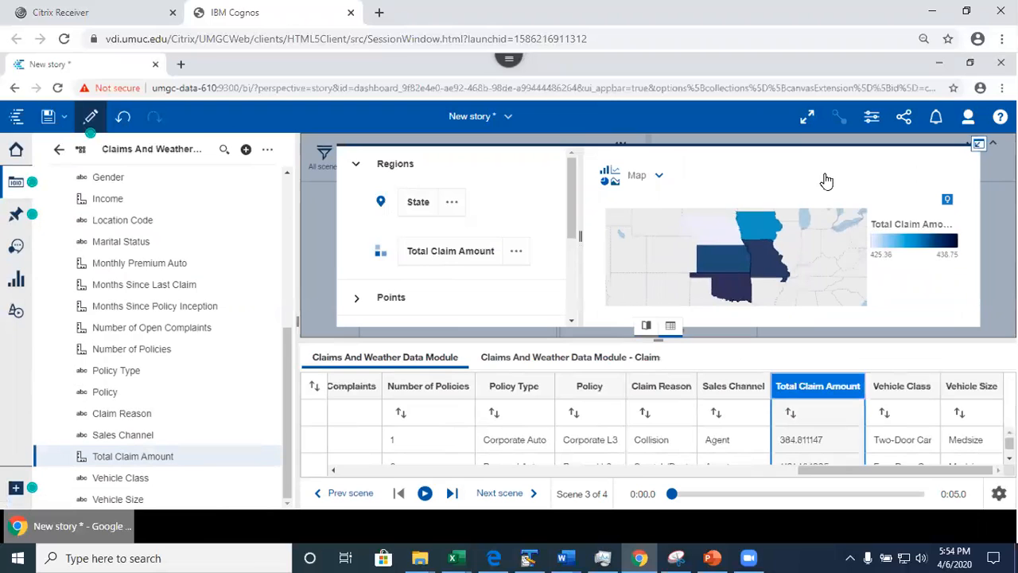
{"action": "left_click", "coordinate": [979, 144]}
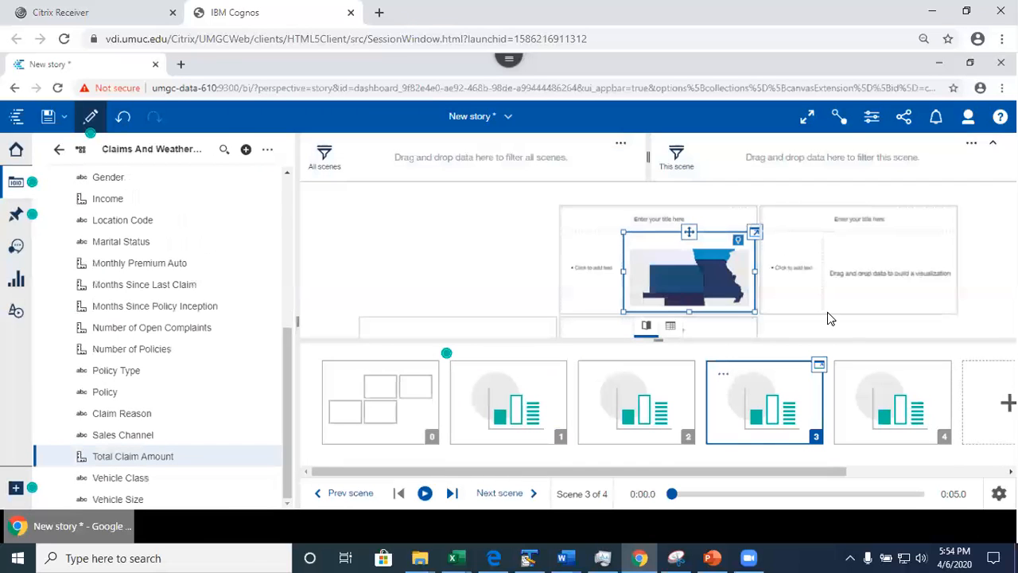
{"action": "left_click", "coordinate": [487, 225]}
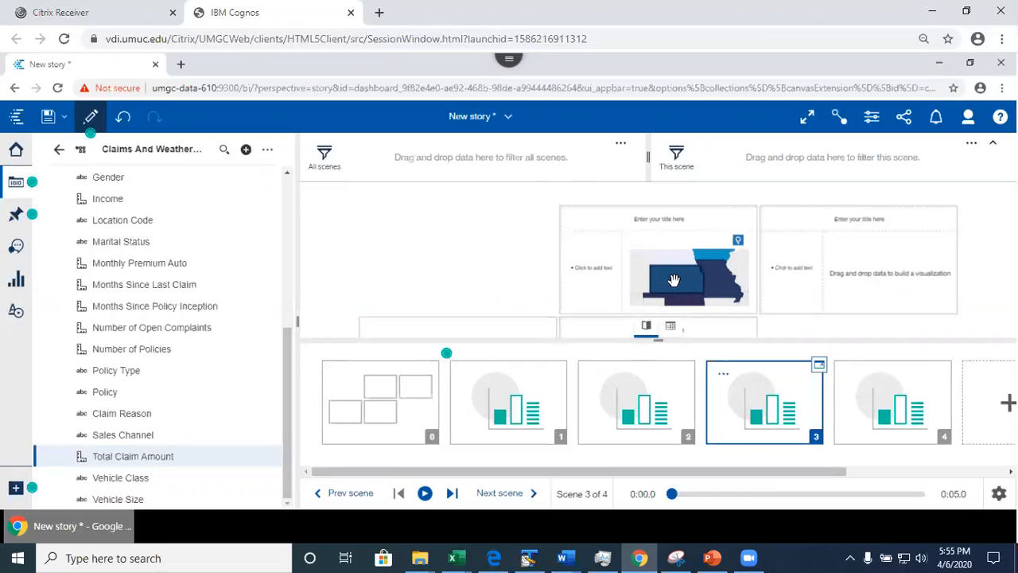
Step: Preview scene 3 in view mode, select Kansas on the map, and return to editing
{"action": "mouse_move", "coordinate": [673, 282]}
{"action": "left_click", "coordinate": [91, 117]}
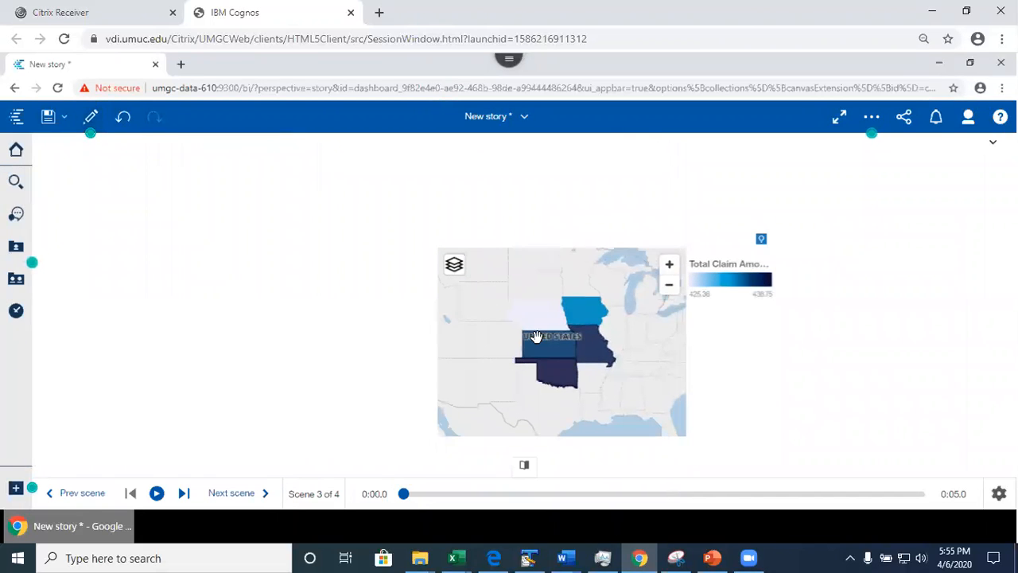
{"action": "left_click", "coordinate": [543, 343]}
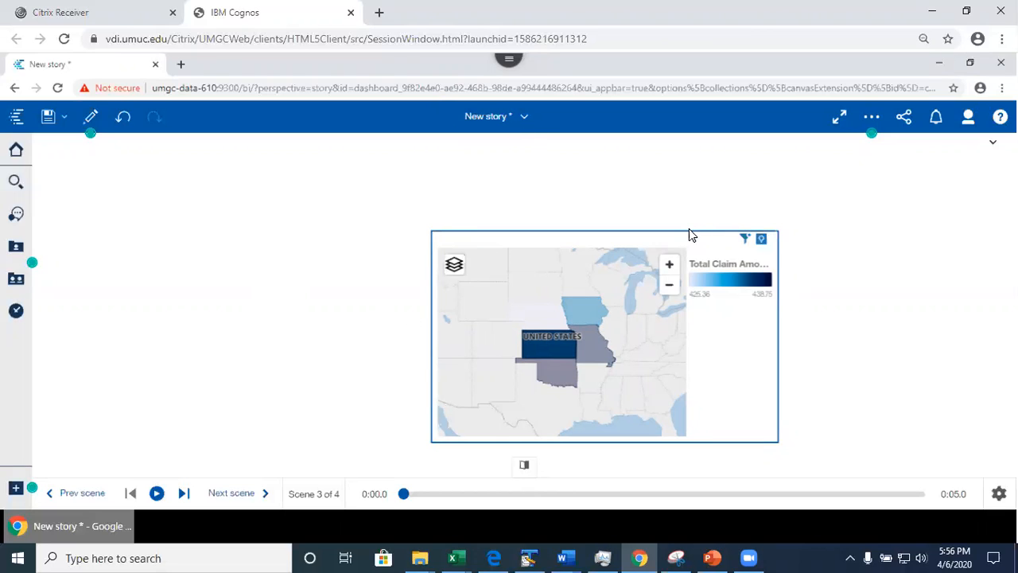
{"action": "left_click", "coordinate": [91, 117]}
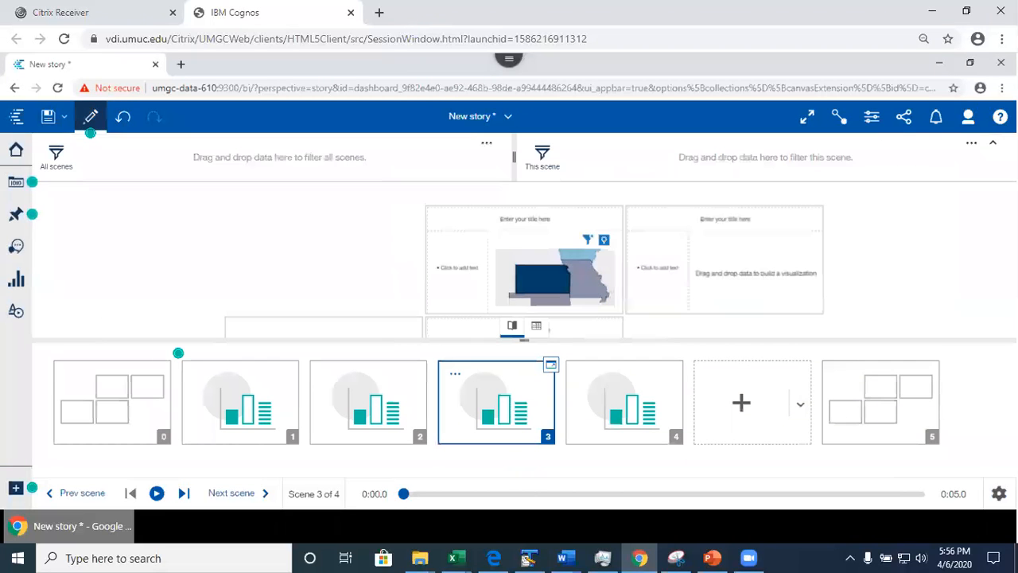
Step: Review the playback options and change the guided journey layout to six small scenes above one large area
{"action": "left_click", "coordinate": [999, 493]}
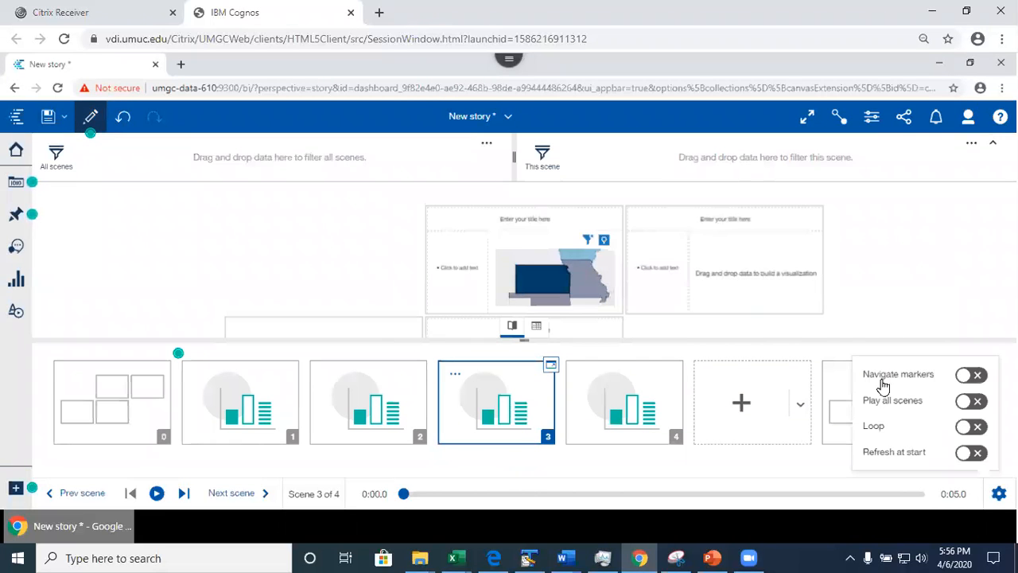
{"action": "left_click", "coordinate": [778, 473]}
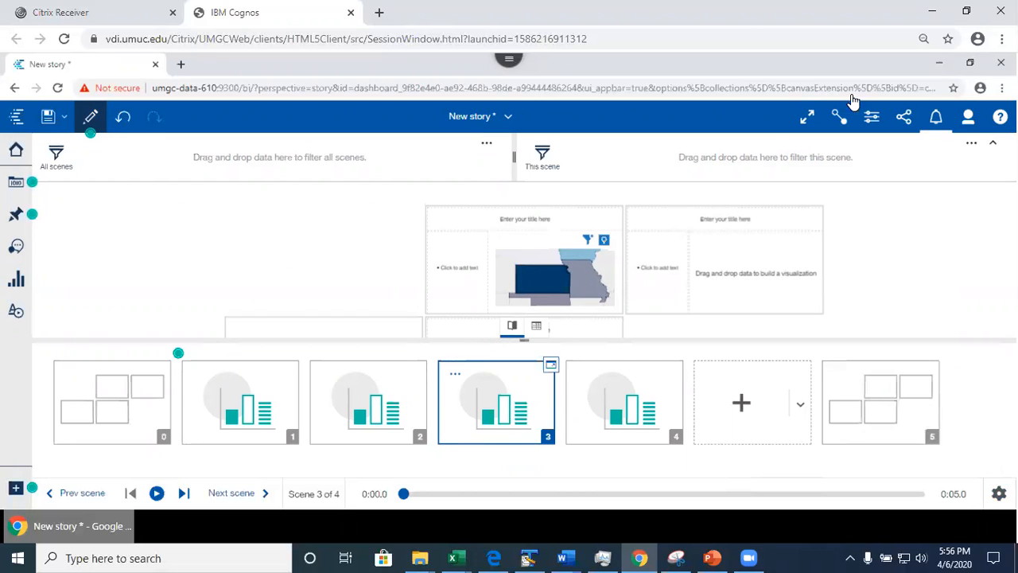
{"action": "left_click", "coordinate": [872, 116]}
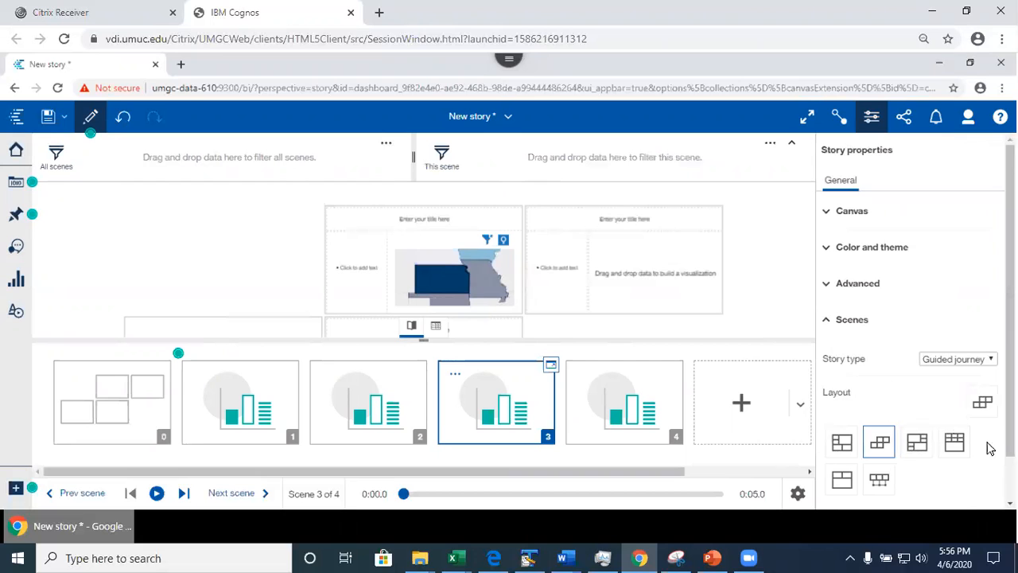
{"action": "left_click", "coordinate": [954, 443]}
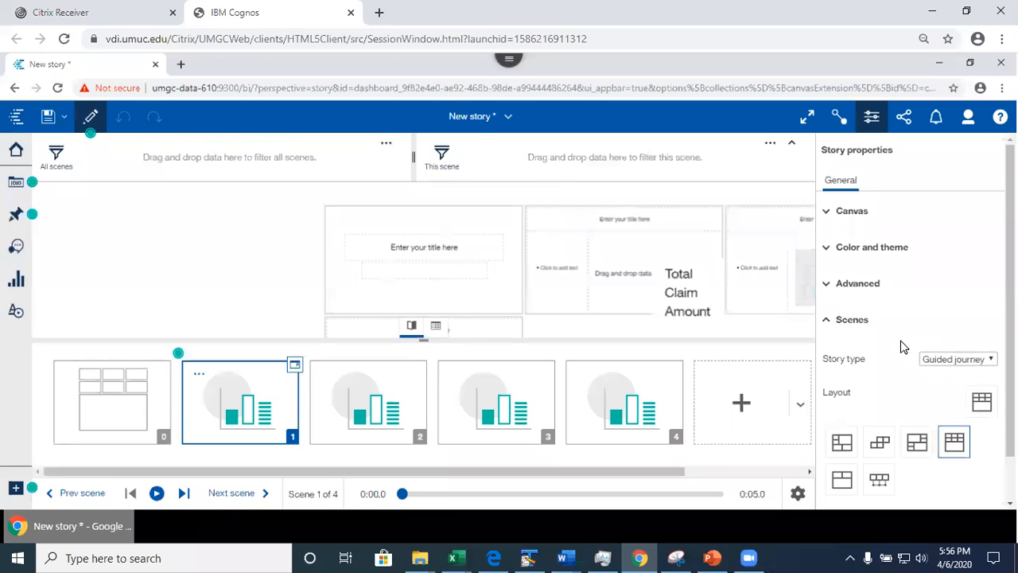
Step: Switch to Story: Claims Dashboard and check the properties of Scene 2's selected bar chart
{"action": "left_click", "coordinate": [504, 116]}
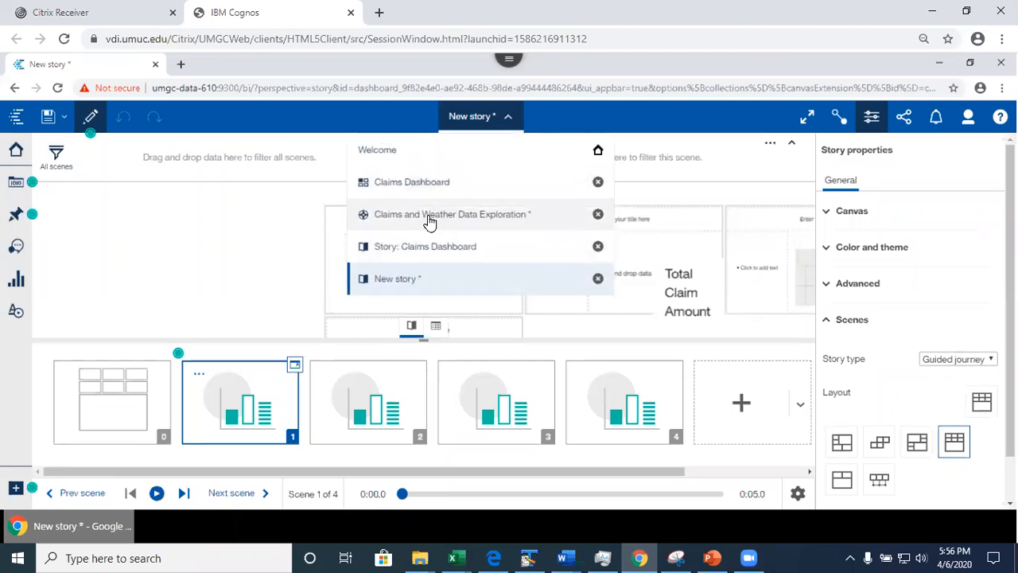
{"action": "left_click", "coordinate": [422, 252]}
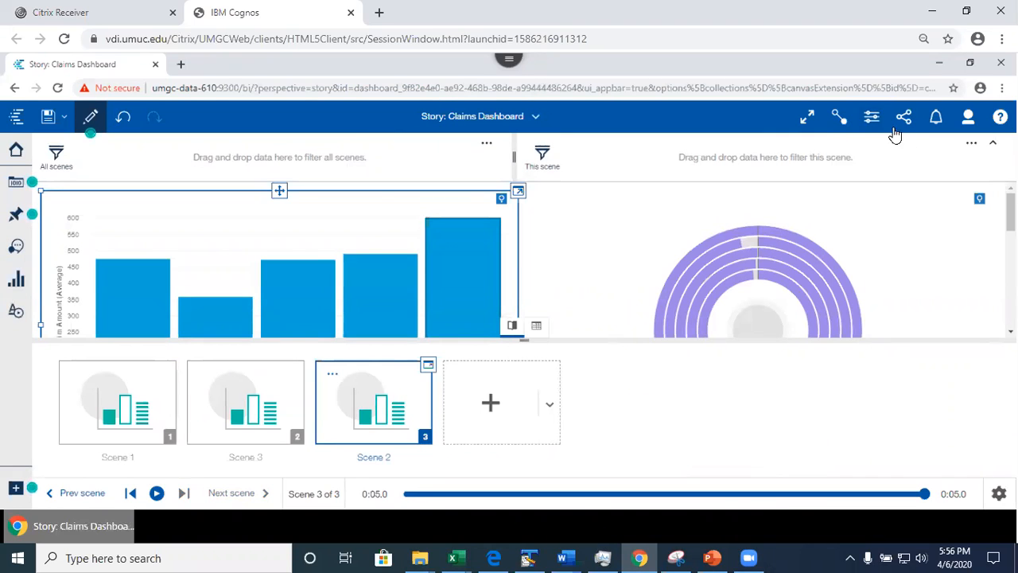
{"action": "left_click", "coordinate": [872, 117]}
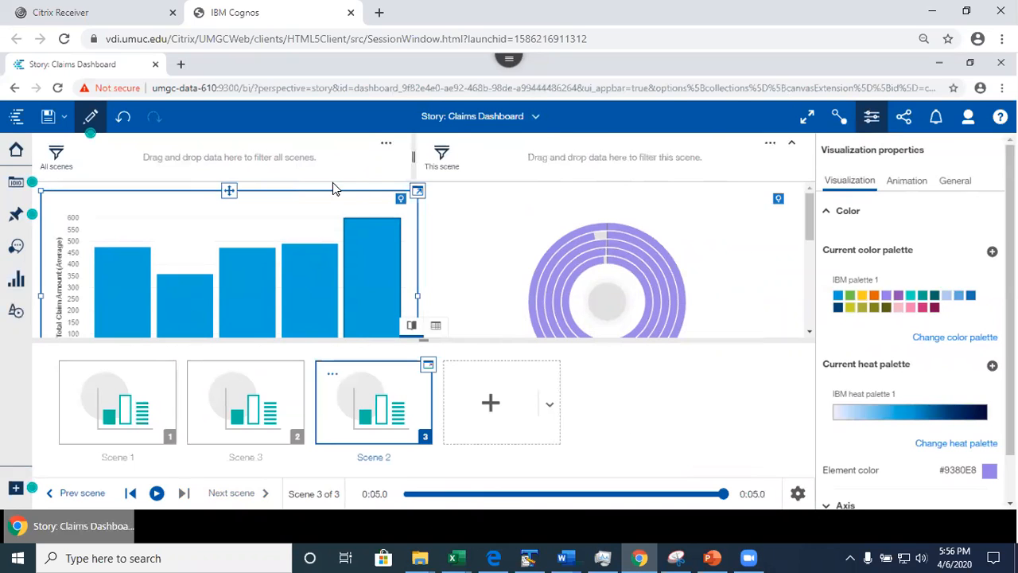
{"action": "left_click", "coordinate": [871, 116]}
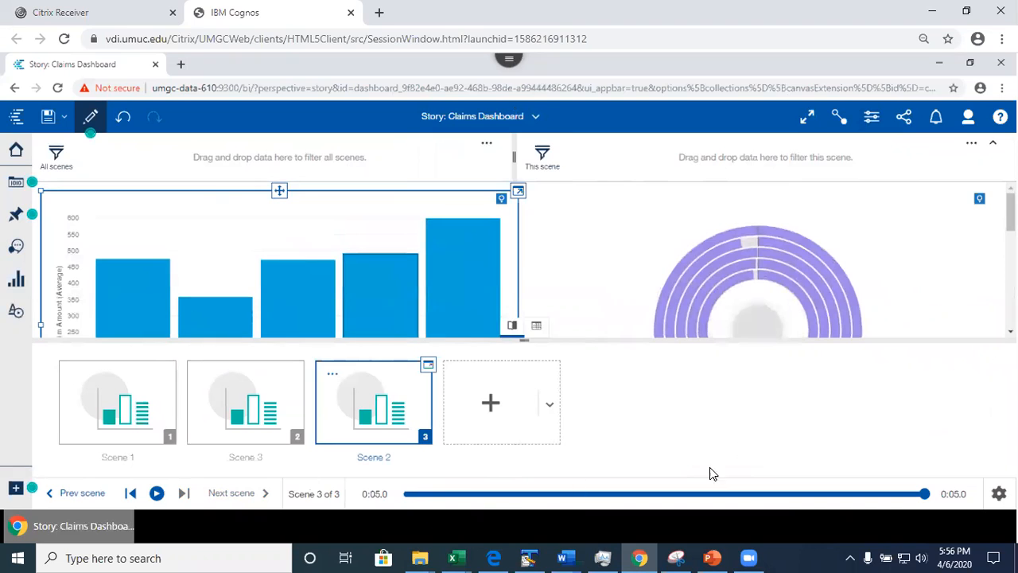
Step: Check the filter options for all scenes and select Scene 1
{"action": "left_click", "coordinate": [486, 143]}
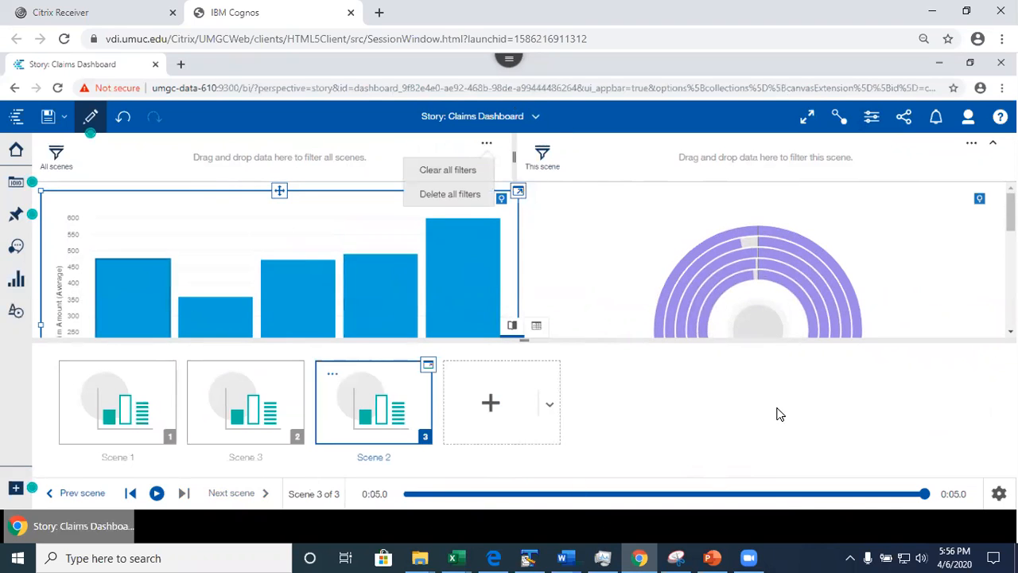
{"action": "left_click", "coordinate": [648, 407]}
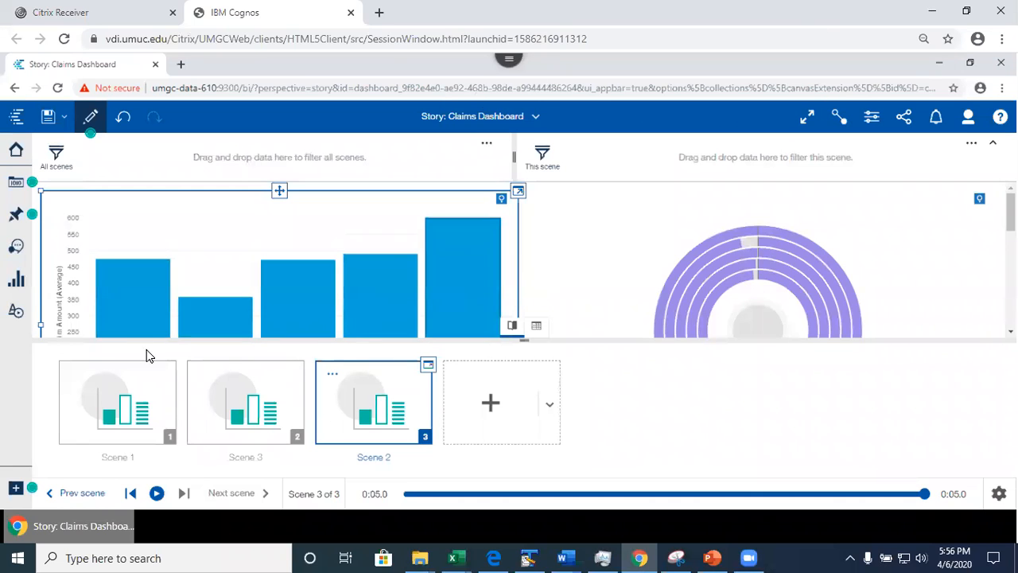
{"action": "left_click", "coordinate": [118, 408]}
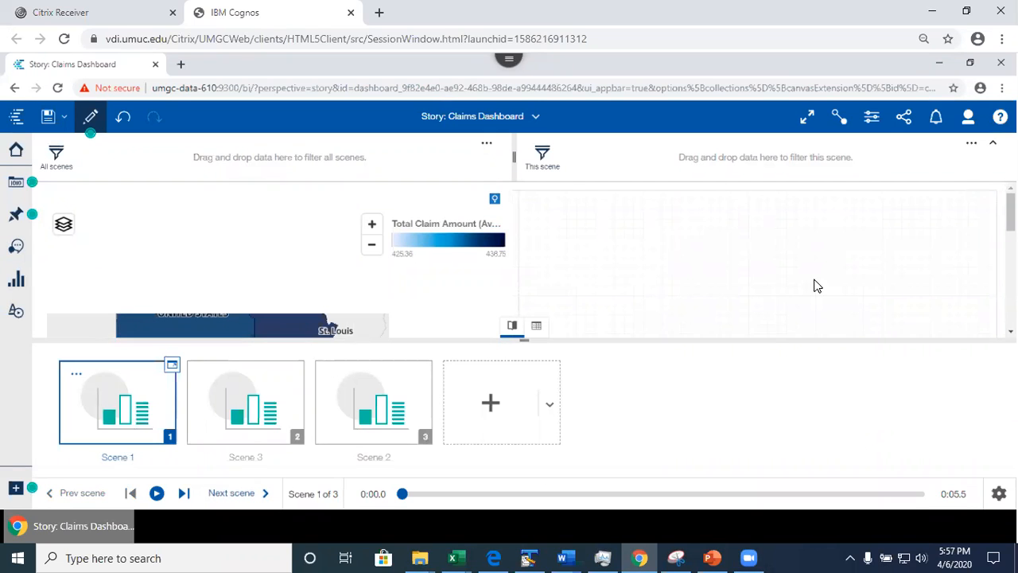
Step: Change the story type from slide show to guided journey with the layout of scenes in a row along a horizontal timeline
{"action": "left_click", "coordinate": [871, 117]}
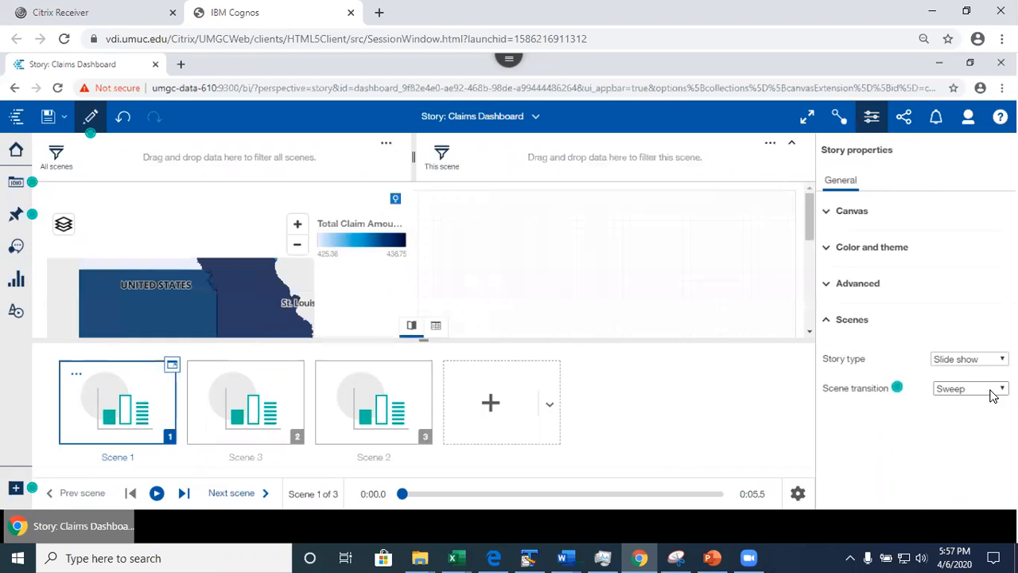
{"action": "left_click", "coordinate": [968, 359]}
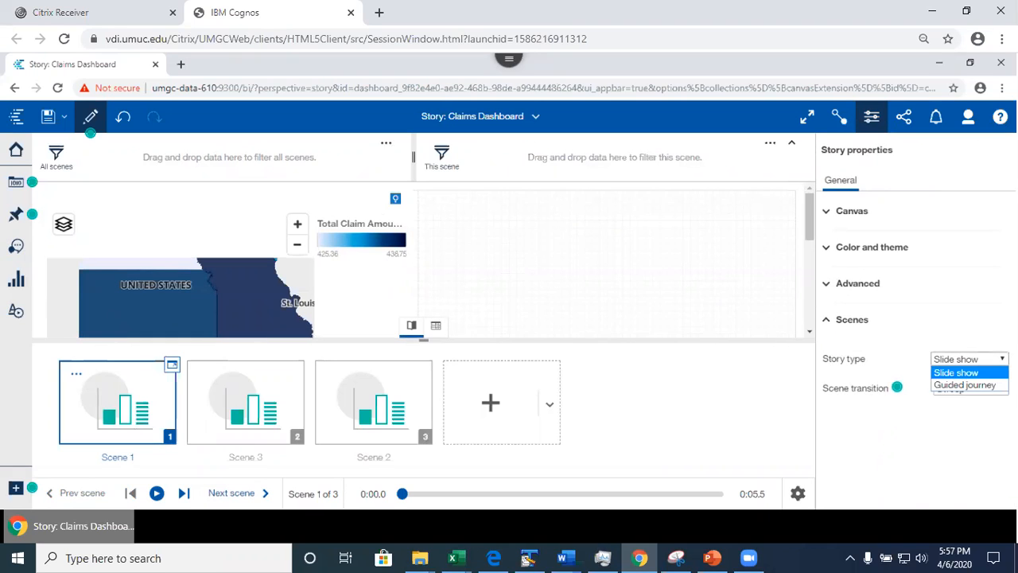
{"action": "left_click", "coordinate": [990, 388]}
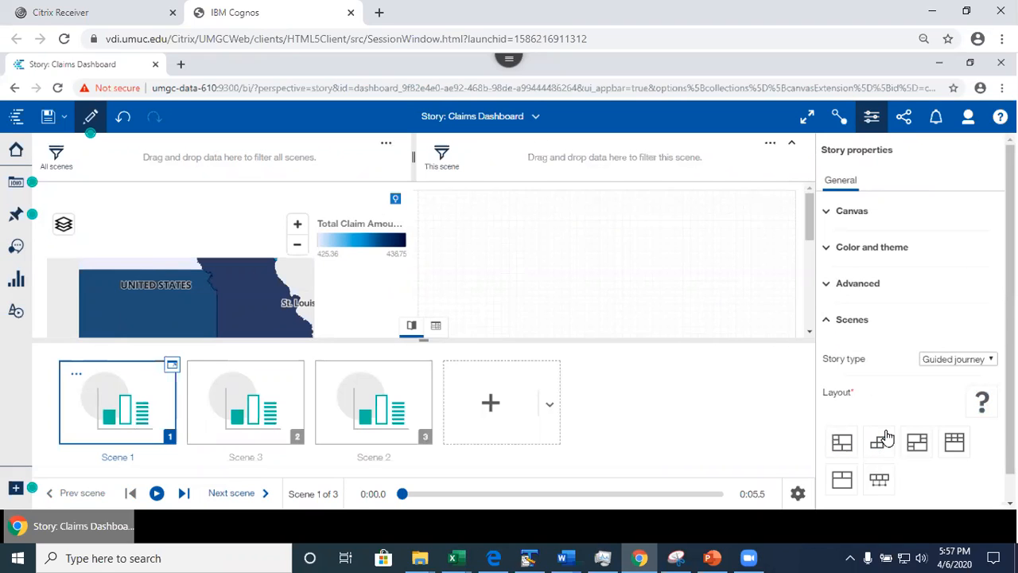
{"action": "left_click", "coordinate": [879, 481]}
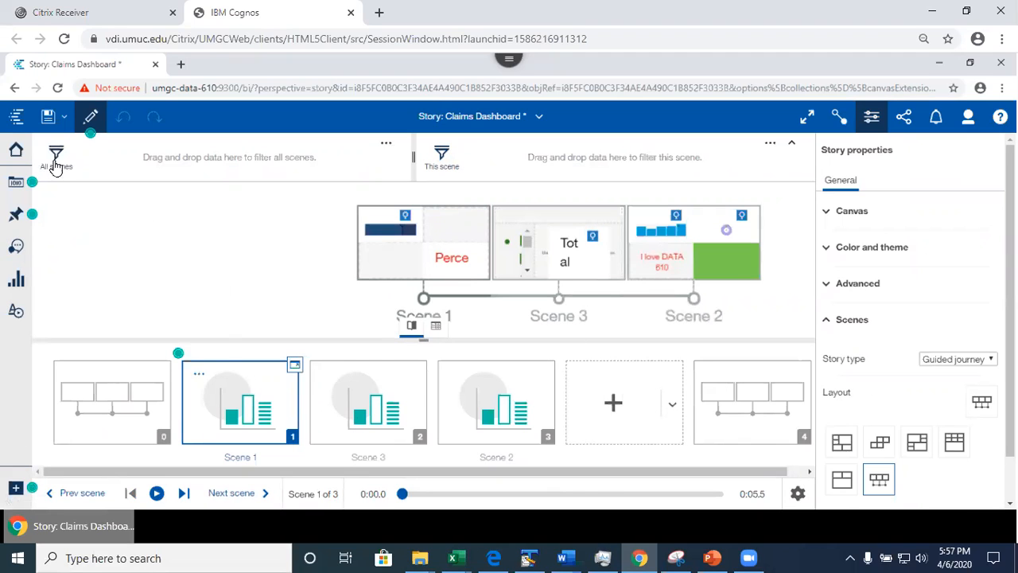
Step: Leave edit mode and play the guided journey from Scene 1 to the overview of all scenes
{"action": "left_click", "coordinate": [91, 123]}
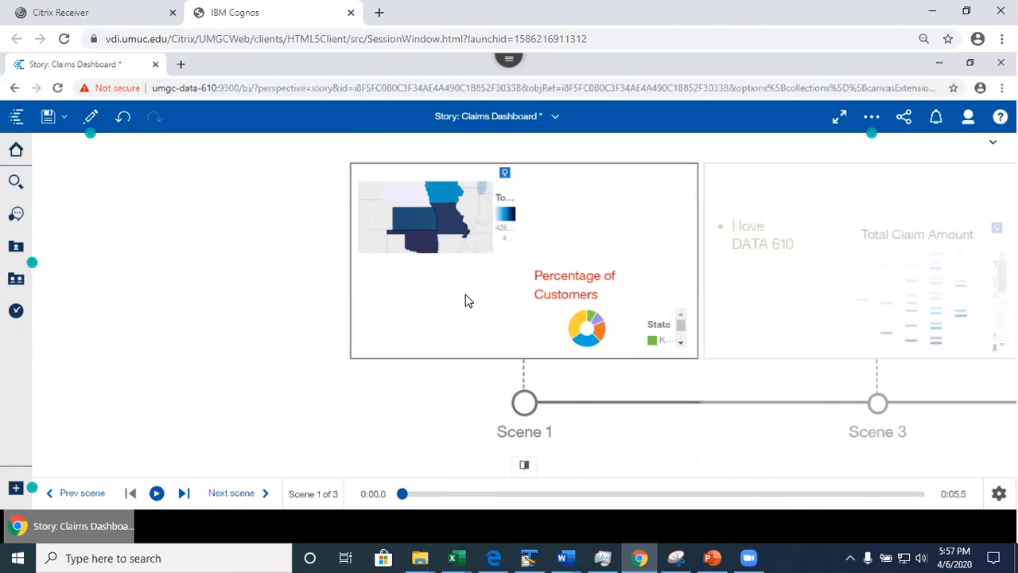
{"action": "left_click", "coordinate": [156, 492]}
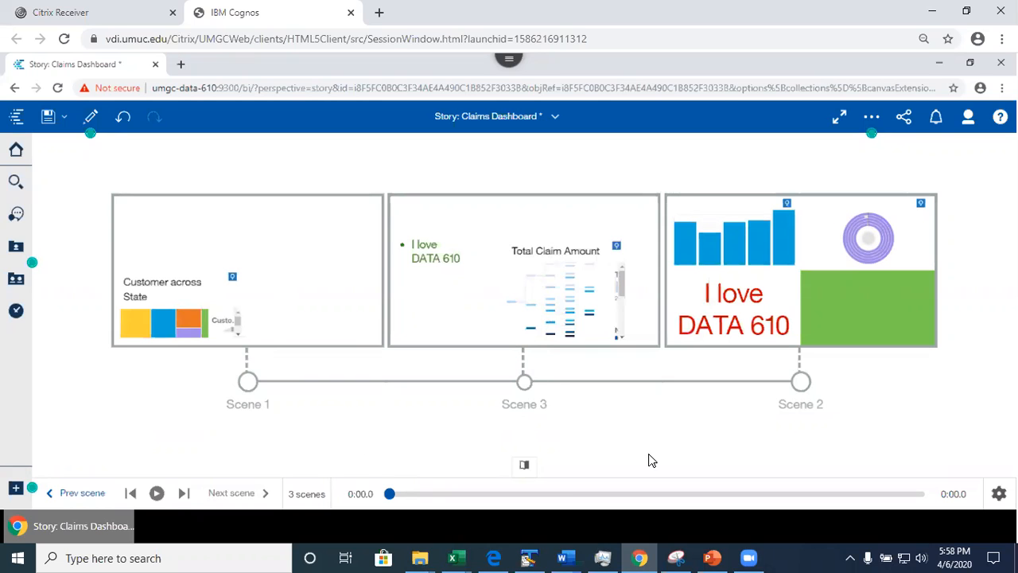
Step: Switch to the Cognos analytics Session 2 presentation in PowerPoint and review slides 20 to 24, from Slideshow Interface to Sample Dashboards and Sample Stories
{"action": "left_click", "coordinate": [710, 556]}
{"action": "left_click", "coordinate": [31, 408]}
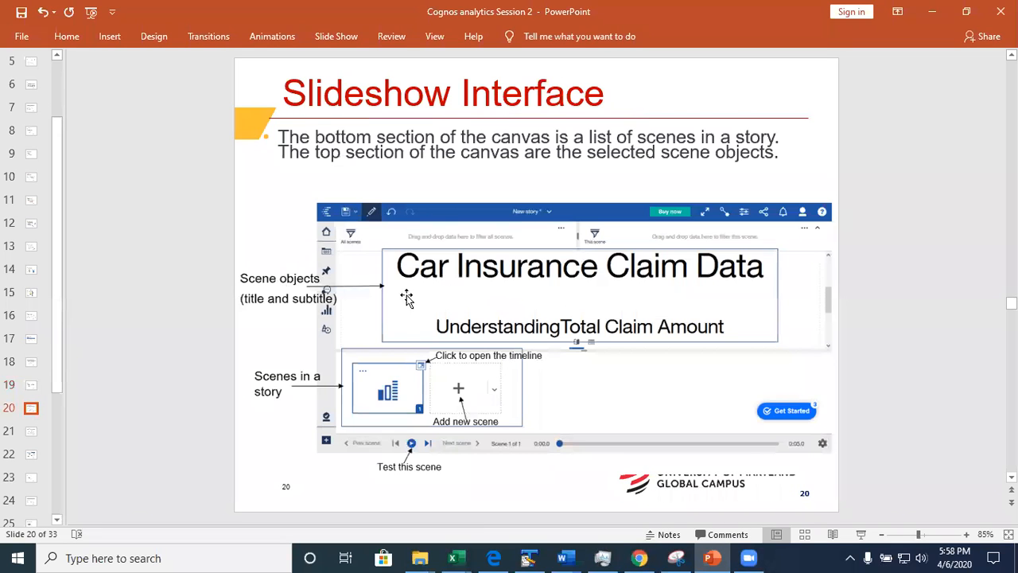
{"action": "scroll", "coordinate": [62, 370], "scroll_direction": "down", "scroll_amount": 3}
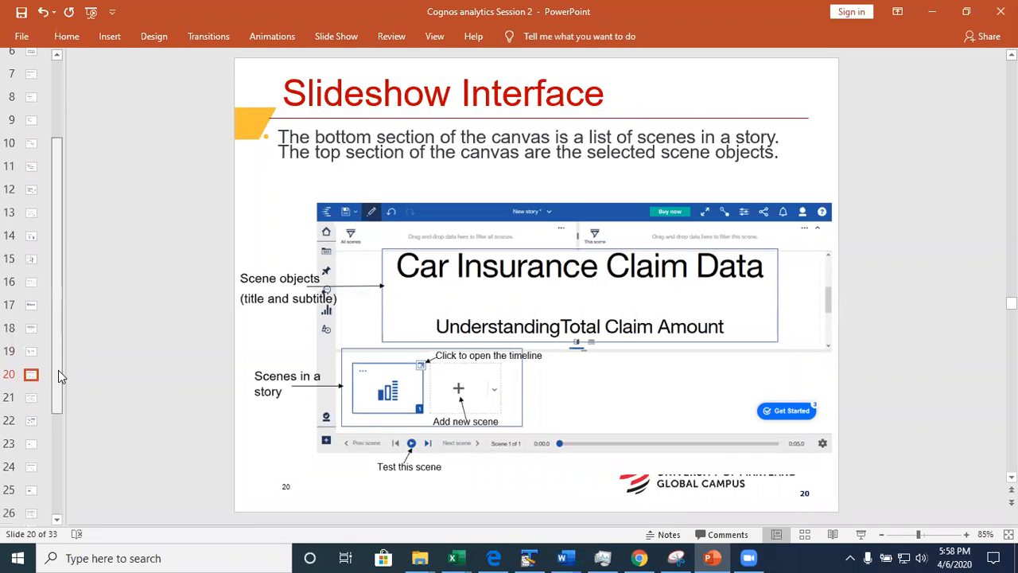
{"action": "left_click", "coordinate": [31, 345]}
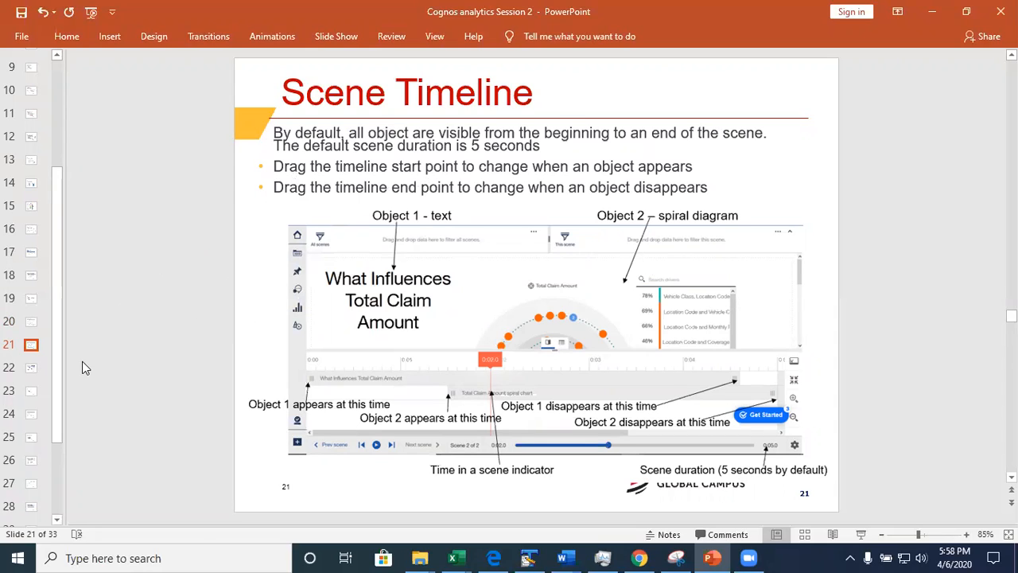
{"action": "left_click", "coordinate": [30, 368]}
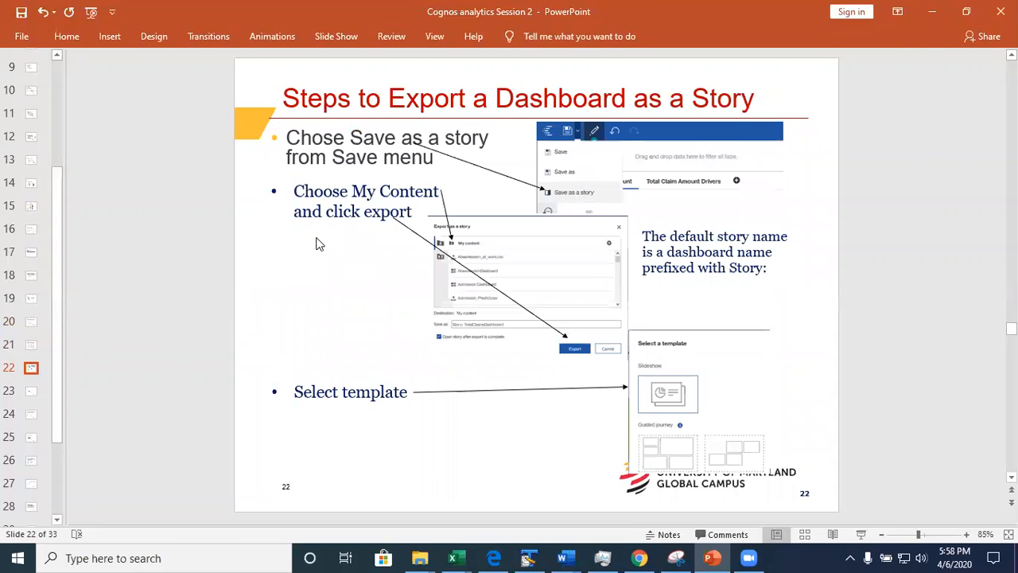
{"action": "left_click", "coordinate": [30, 390]}
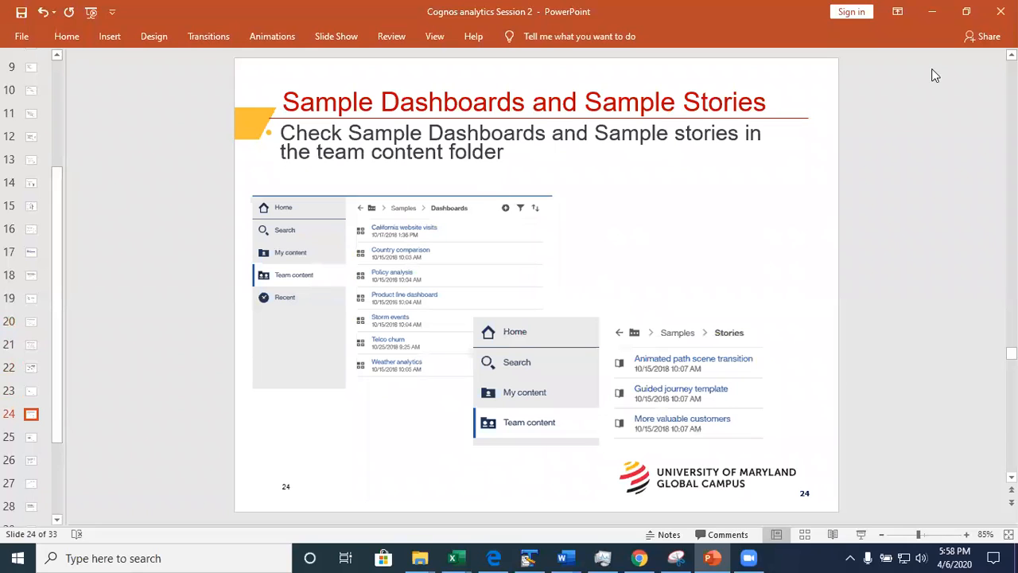
Step: Switch back to Cognos Analytics and save Story: Claims Dashboard
{"action": "left_click", "coordinate": [931, 13]}
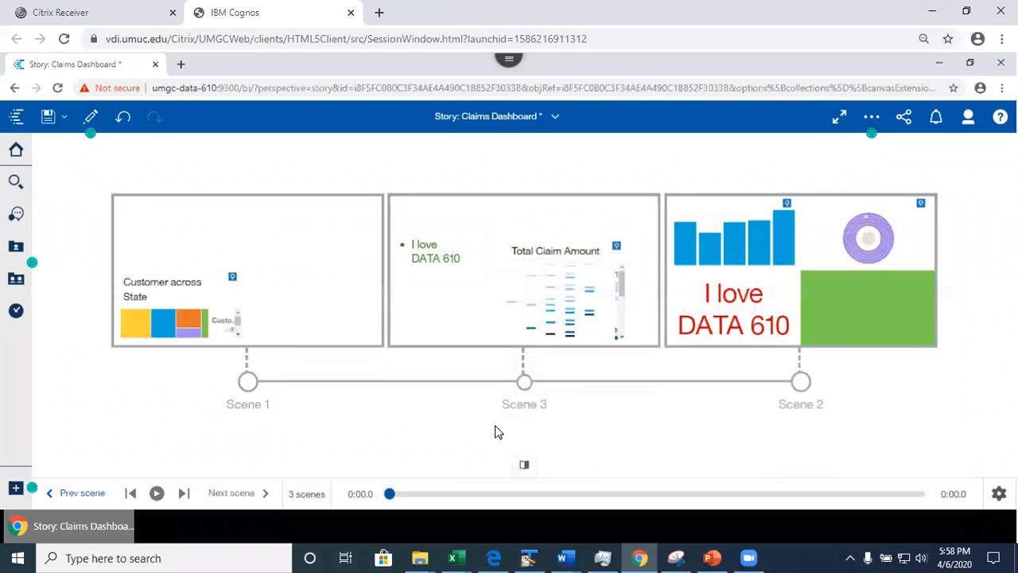
{"action": "left_click", "coordinate": [555, 117]}
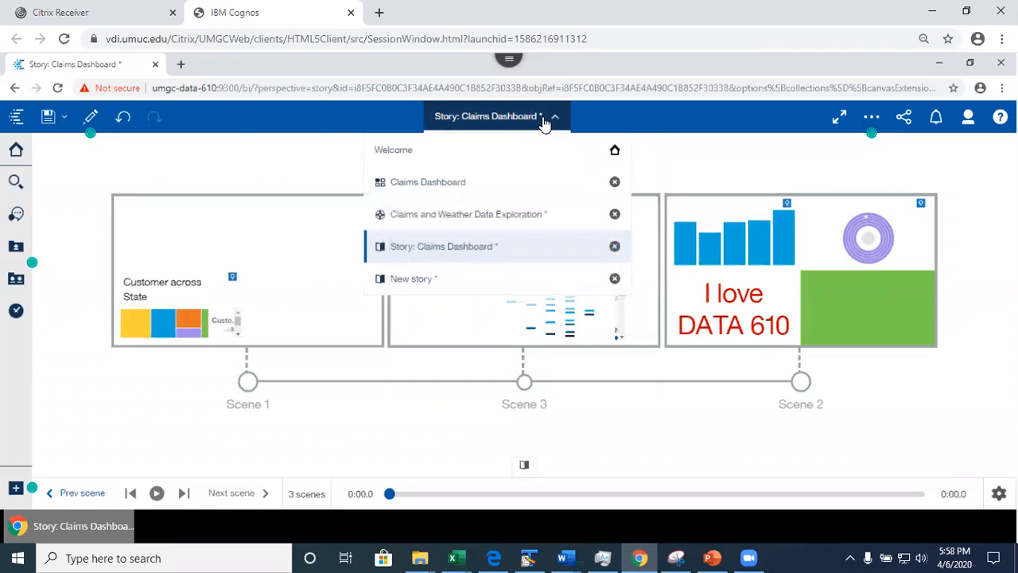
{"action": "left_click", "coordinate": [206, 152]}
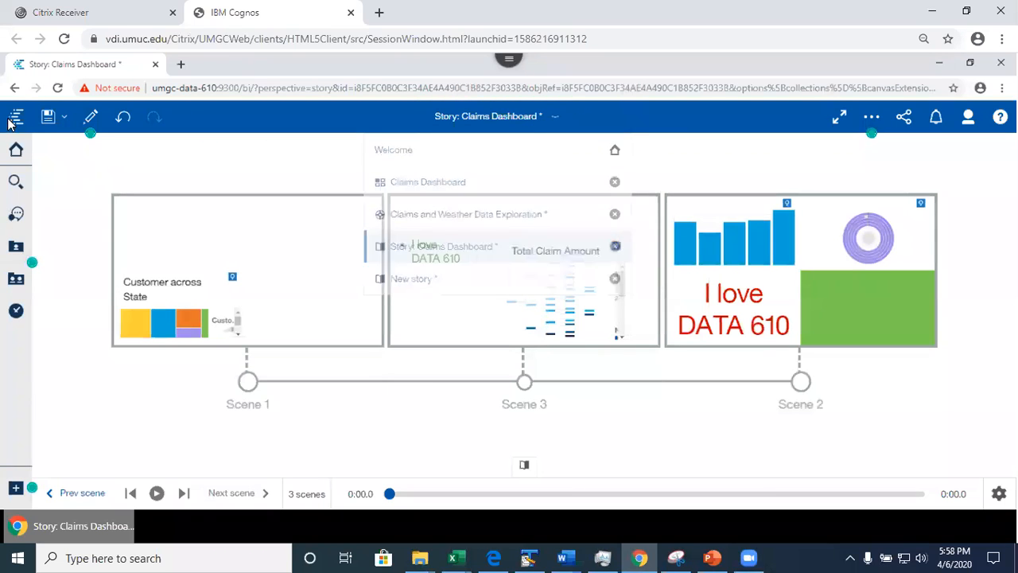
Step: Go to the Welcome page and open the Country comparison dashboard from the Samples dashboards in Team content
{"action": "left_click", "coordinate": [497, 121]}
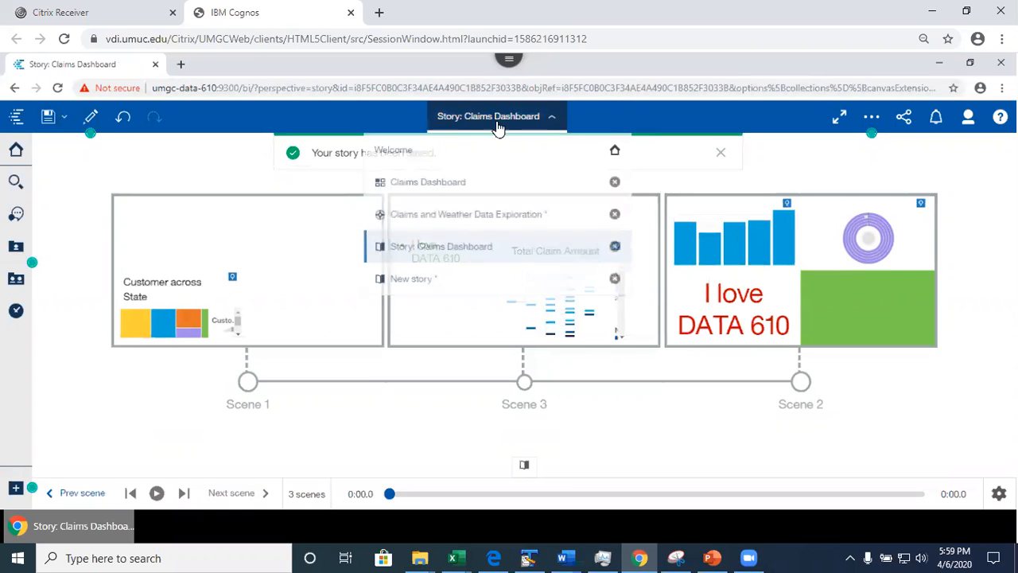
{"action": "left_click", "coordinate": [456, 151]}
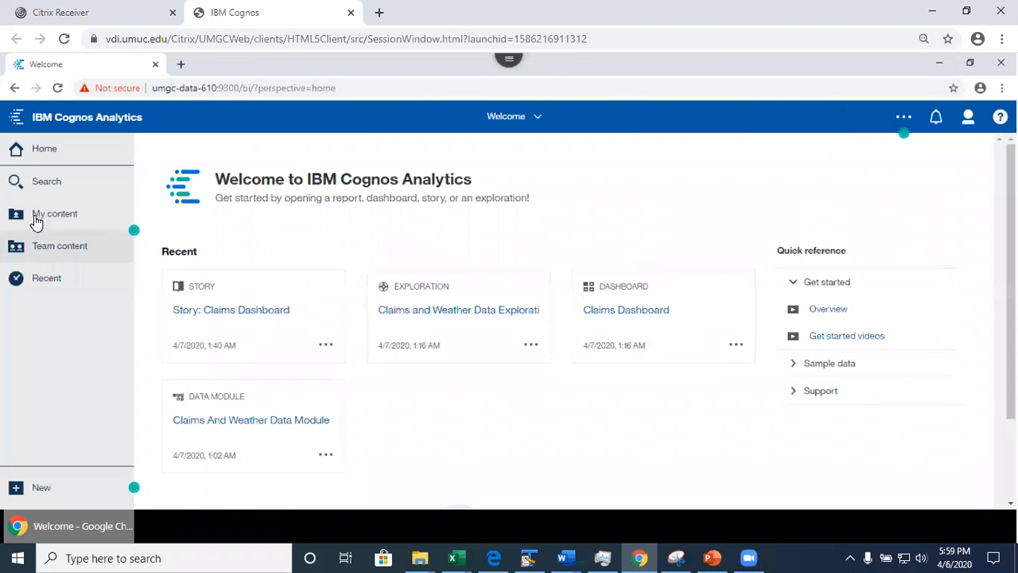
{"action": "left_click", "coordinate": [58, 248]}
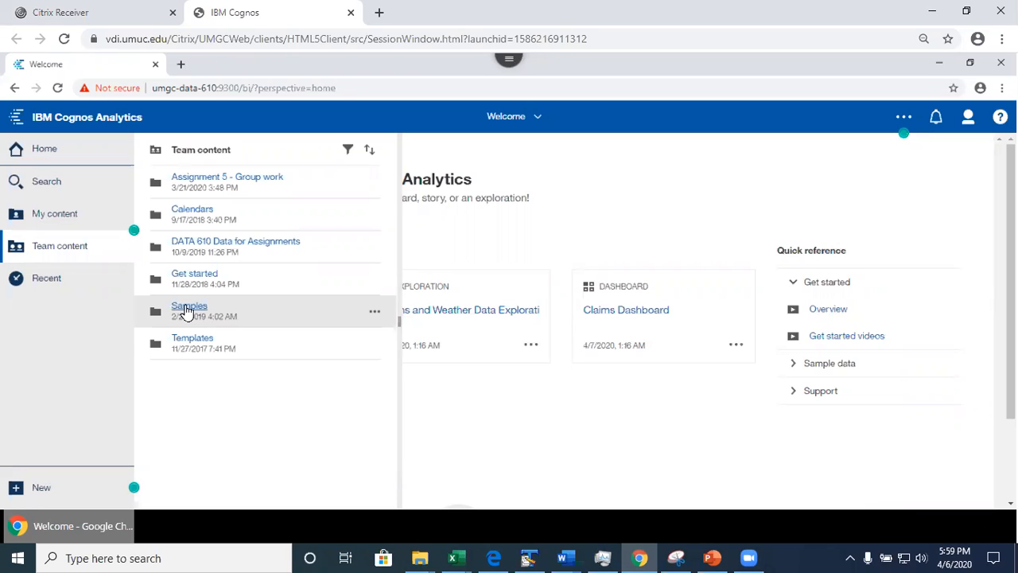
{"action": "left_click", "coordinate": [188, 309]}
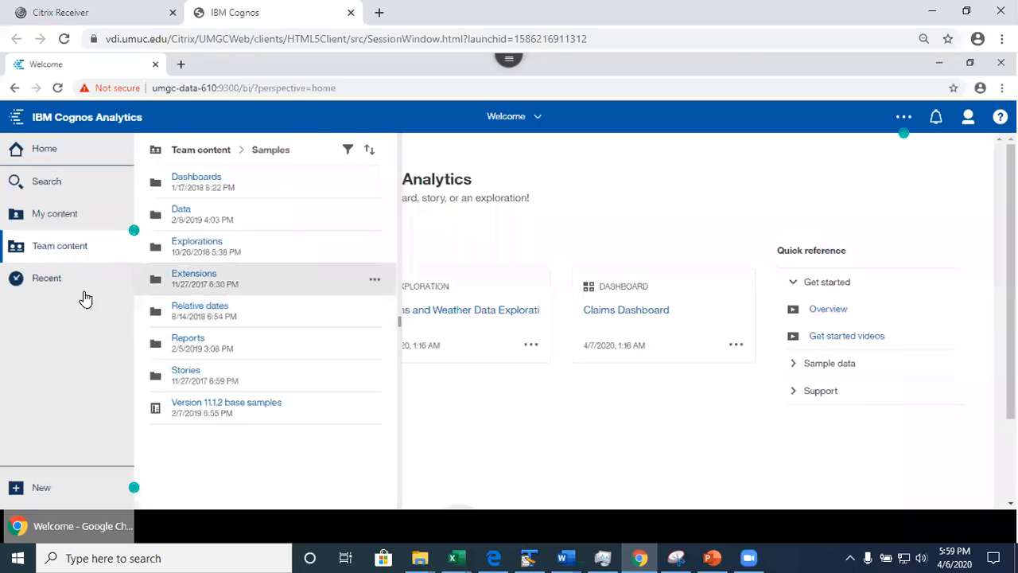
{"action": "left_click", "coordinate": [196, 180]}
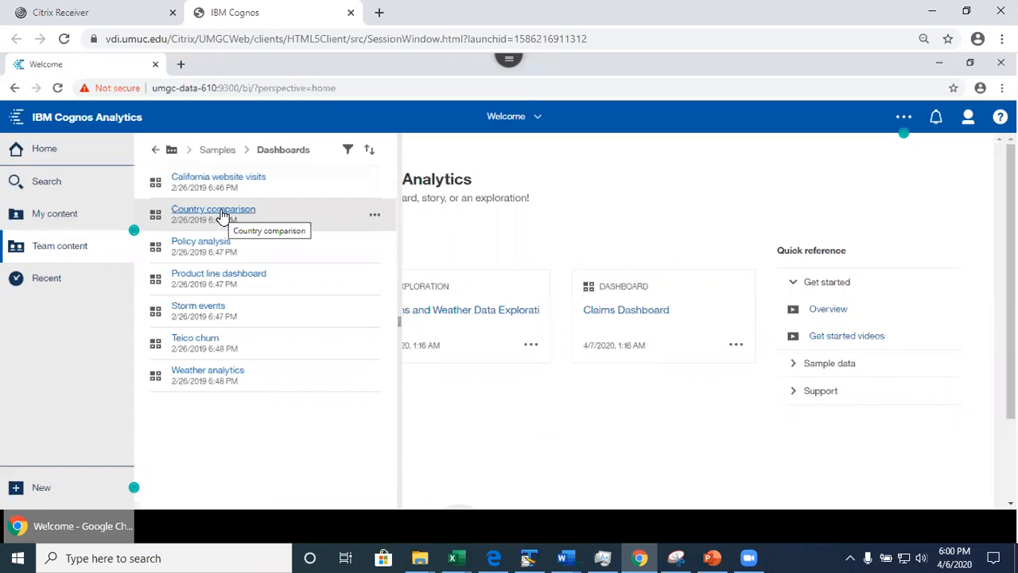
{"action": "left_click", "coordinate": [222, 213]}
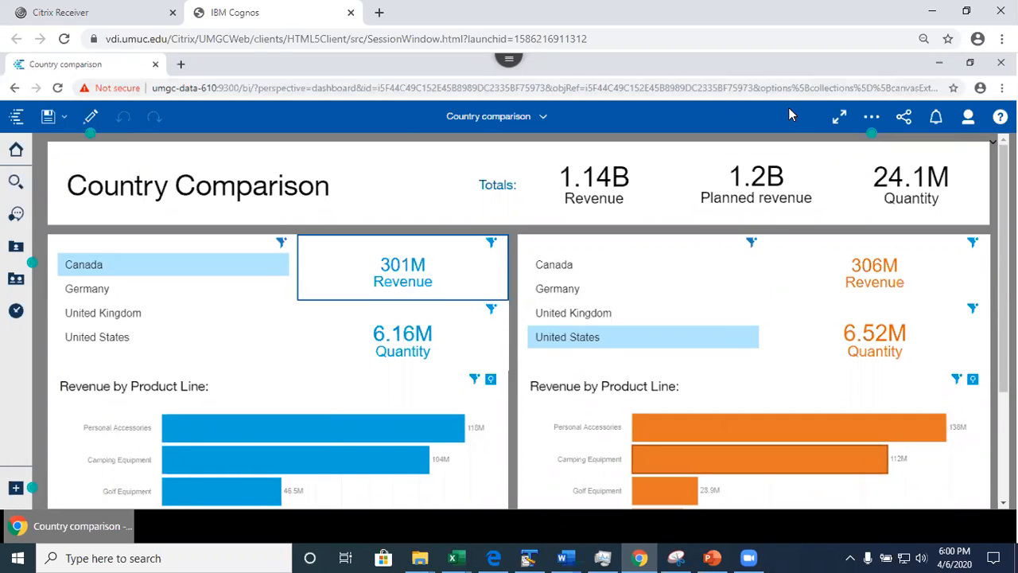
Step: Close the Country comparison dashboard and browse from the sample dashboards back up to the top level of Team content
{"action": "left_click", "coordinate": [536, 117]}
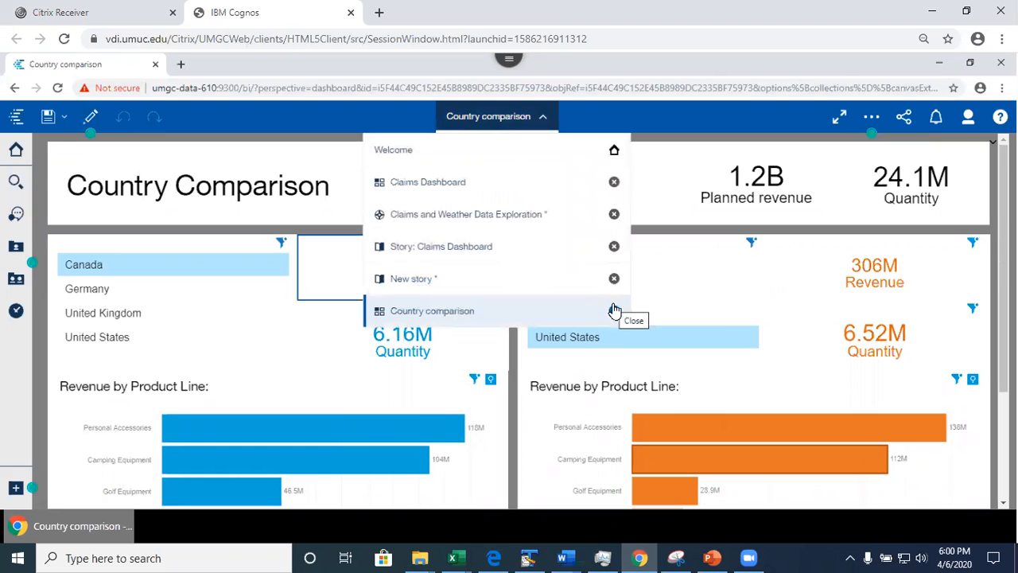
{"action": "left_click", "coordinate": [614, 311]}
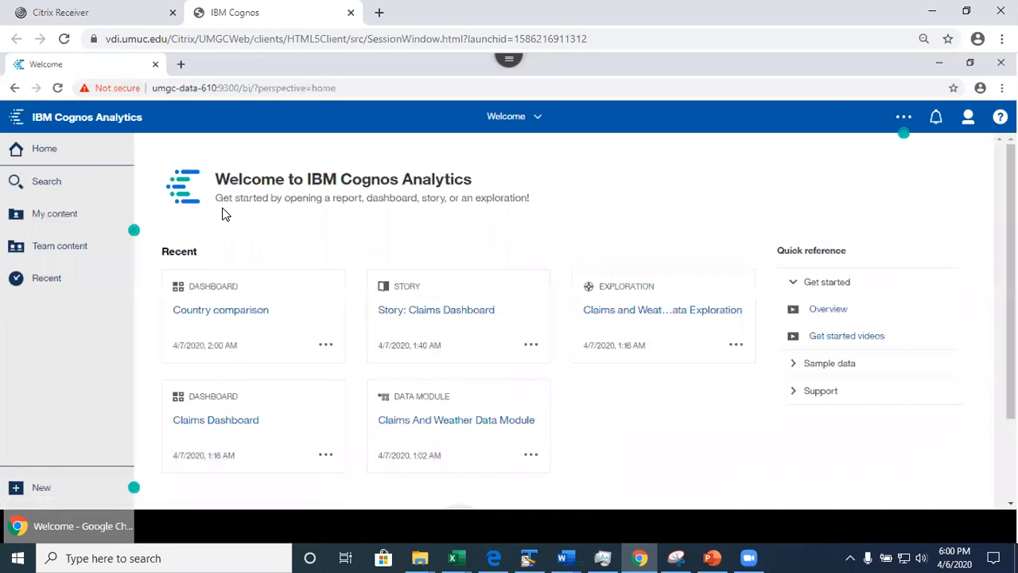
{"action": "left_click", "coordinate": [61, 245]}
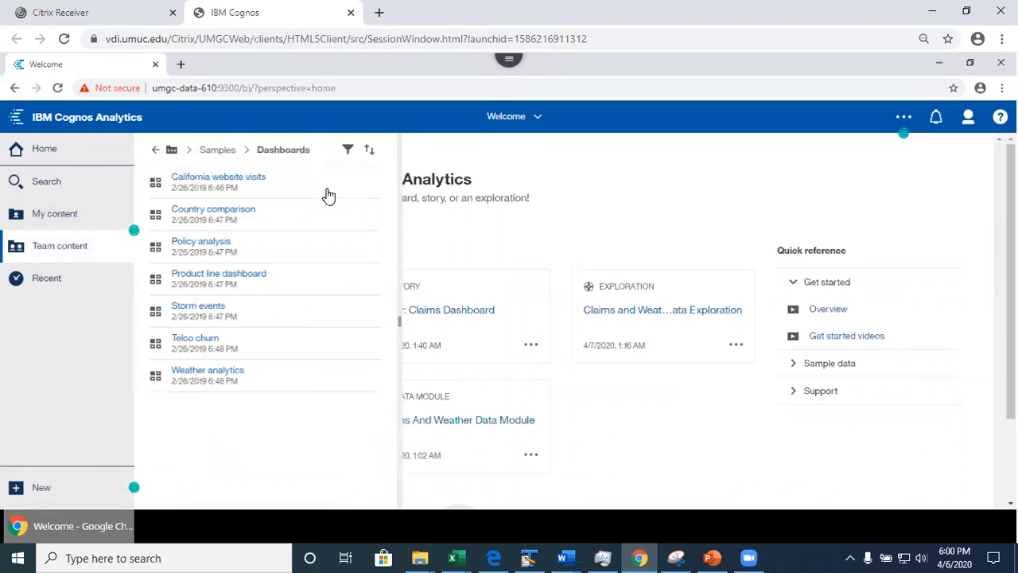
{"action": "left_click", "coordinate": [213, 151]}
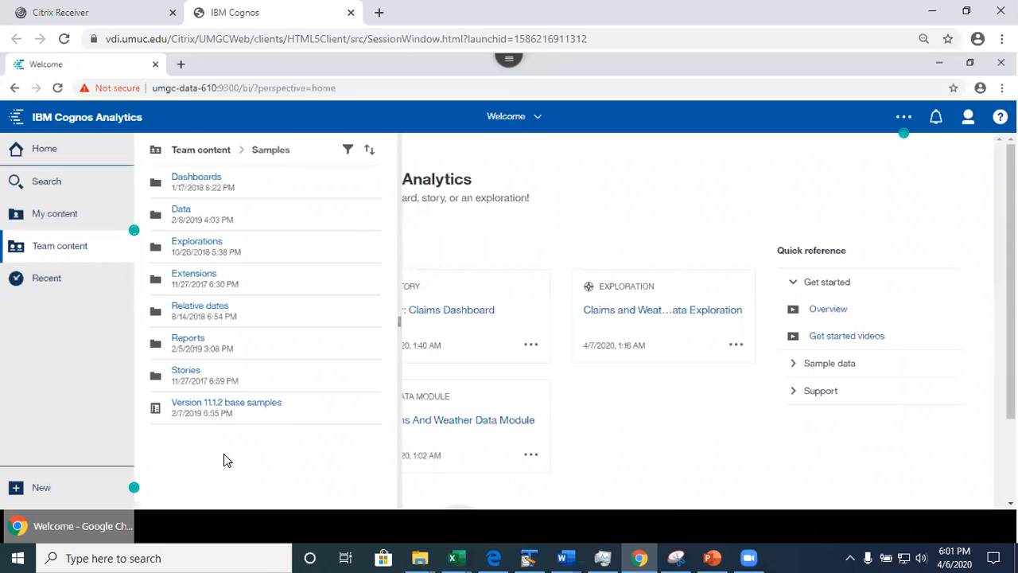
{"action": "left_click", "coordinate": [197, 152]}
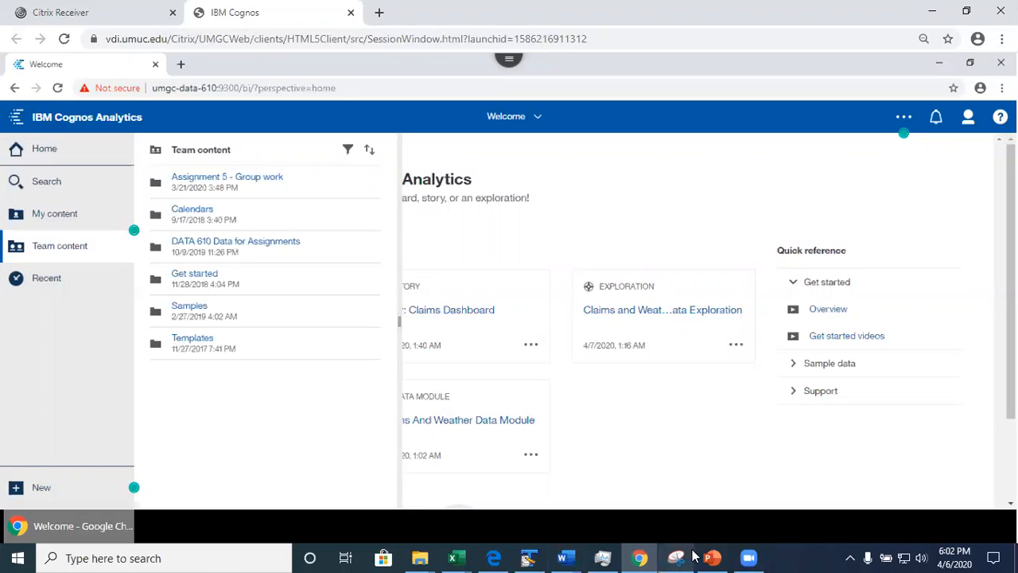
Step: Switch to the PowerPoint presentation and read slide 25, Assignment 5 is a Group Work
{"action": "mouse_move", "coordinate": [722, 555]}
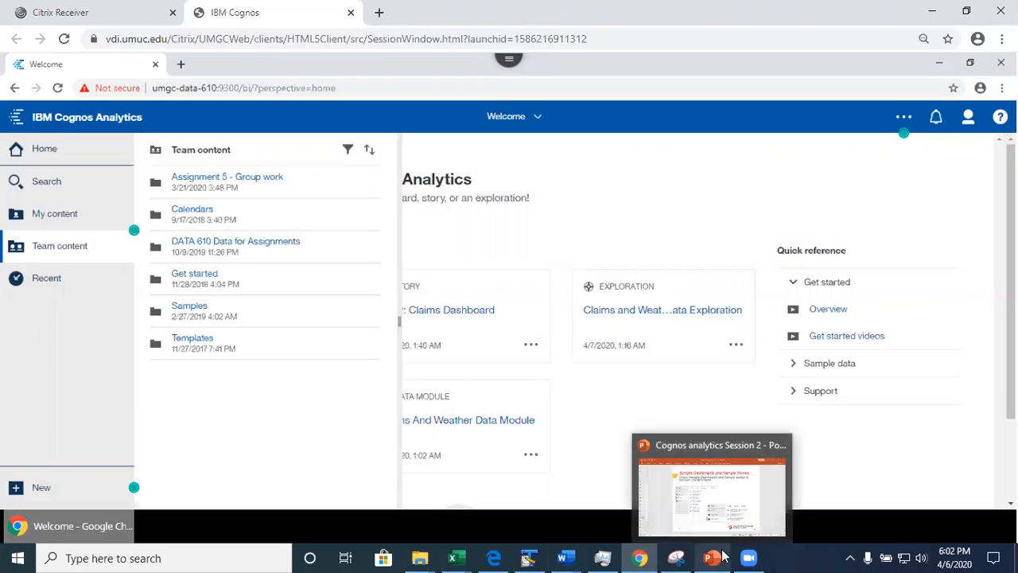
{"action": "left_click", "coordinate": [722, 555]}
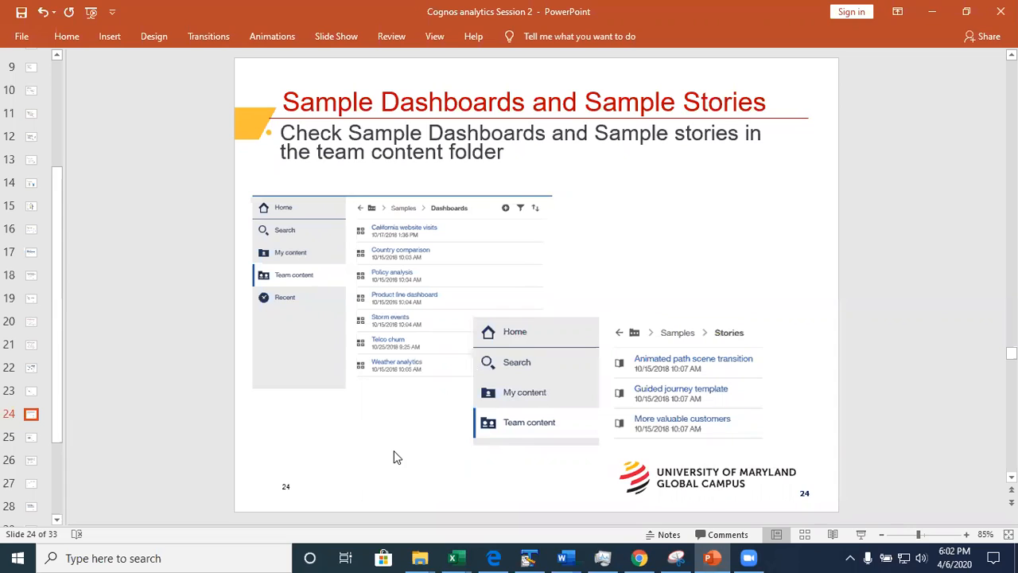
{"action": "left_click", "coordinate": [32, 439]}
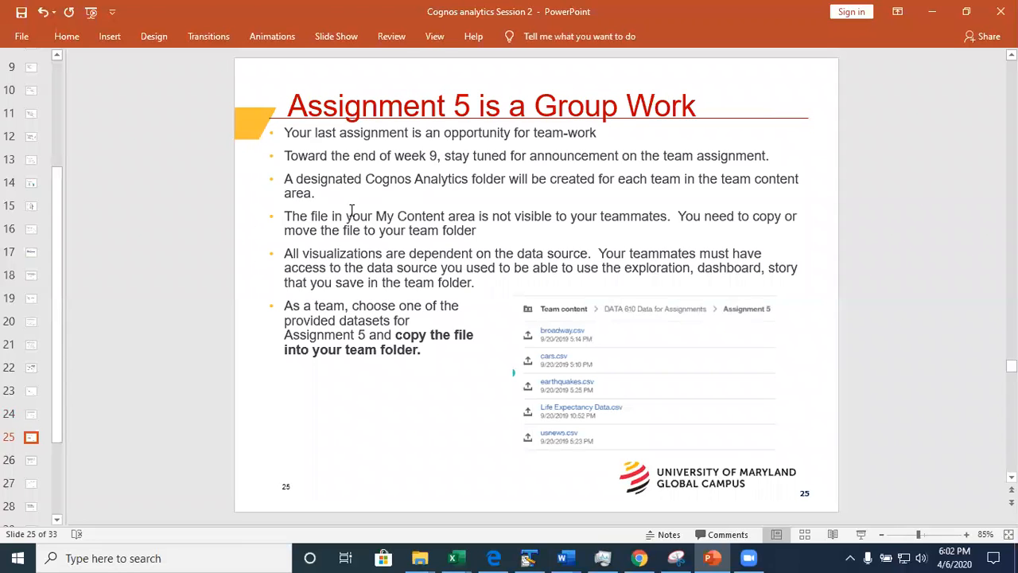
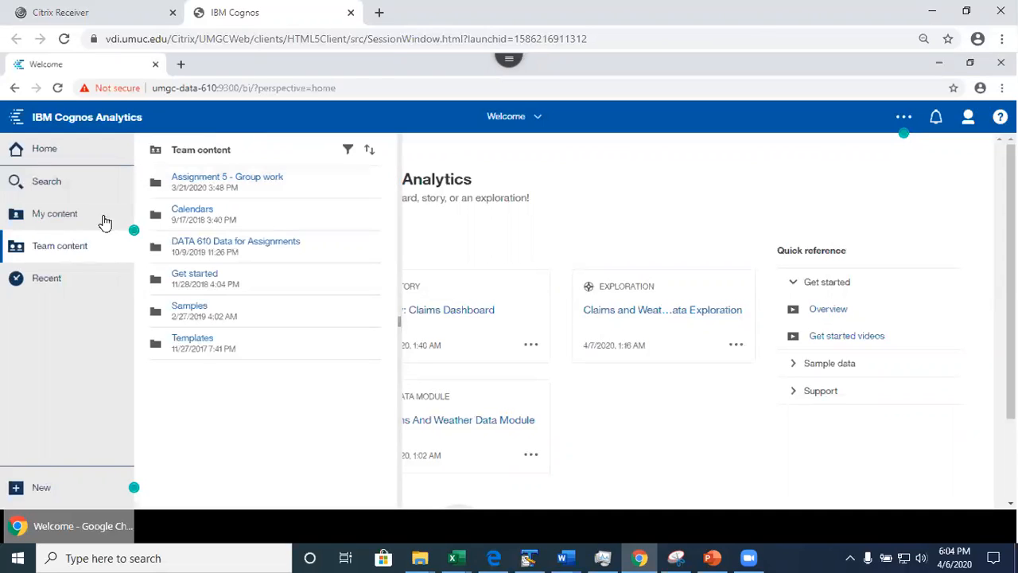
Step: Back in Cognos Analytics, open the Session 9080 - Team 1 folder under Assignment 5 - Group work, Spring 2020
{"action": "left_click", "coordinate": [248, 182]}
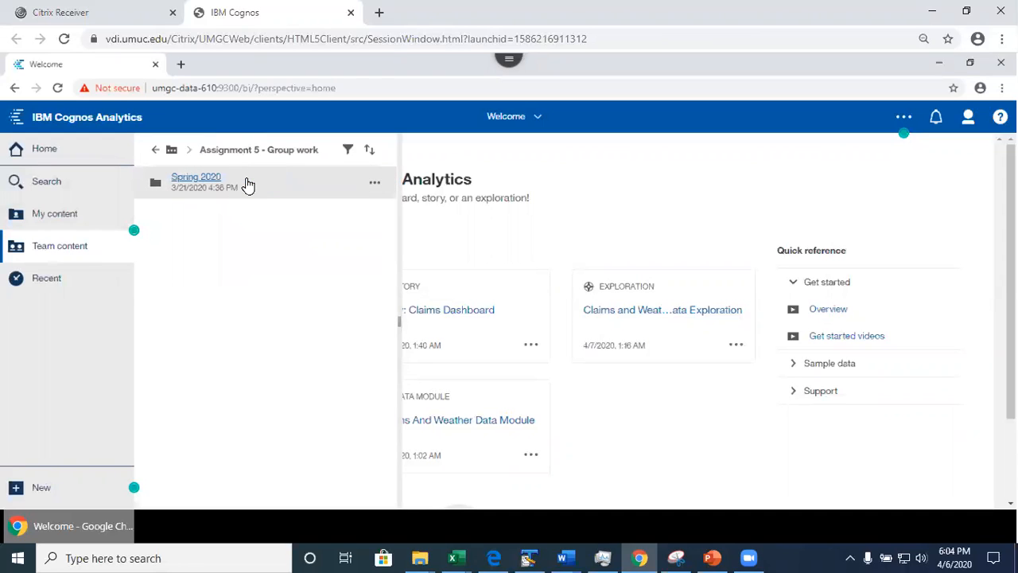
{"action": "left_click", "coordinate": [201, 180]}
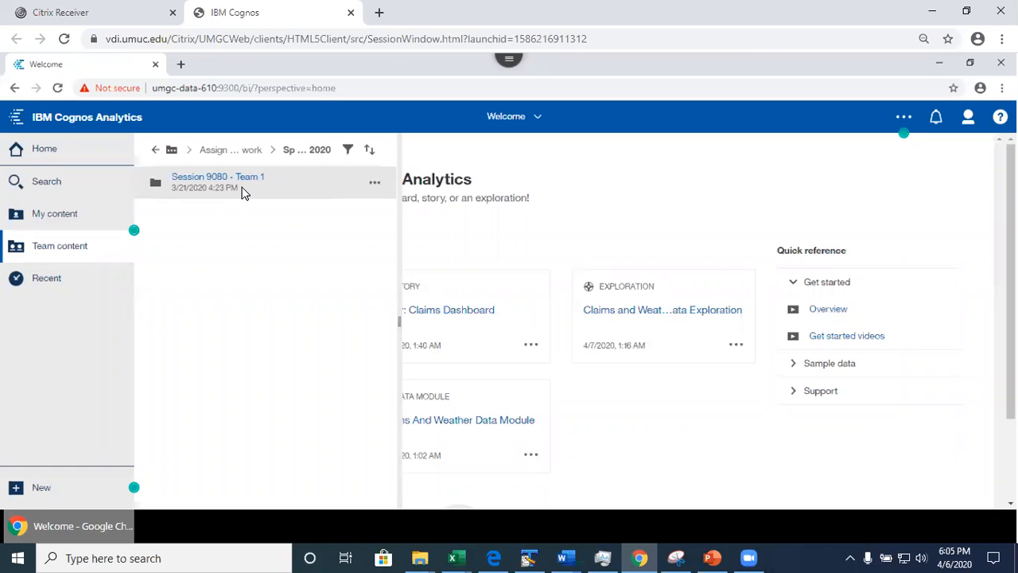
{"action": "left_click", "coordinate": [231, 179]}
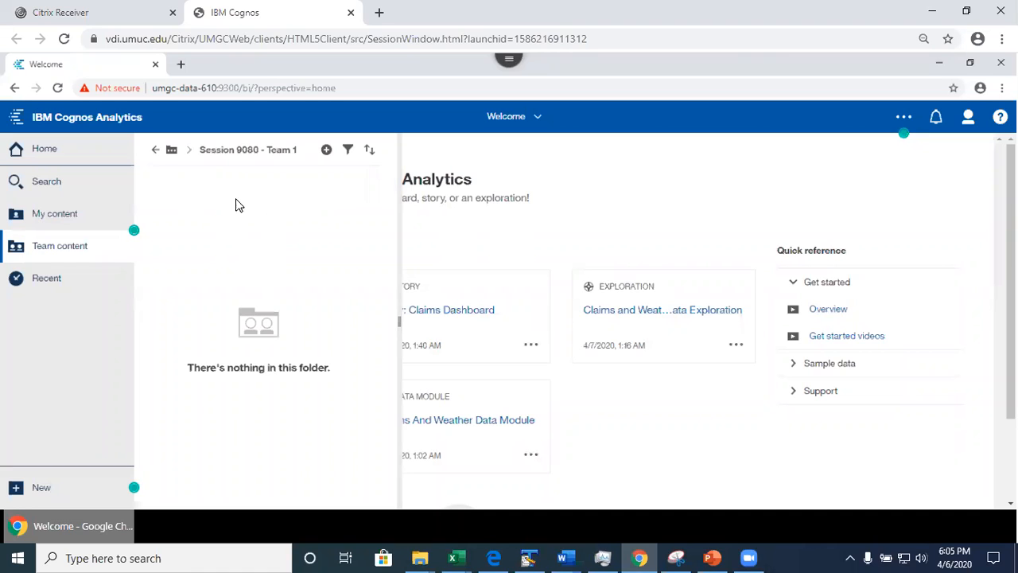
Step: Browse back up to the top level of Team content and reopen the Spring 2020 folder under Assignment 5 - Group work
{"action": "left_click", "coordinate": [156, 151]}
{"action": "left_click", "coordinate": [156, 152]}
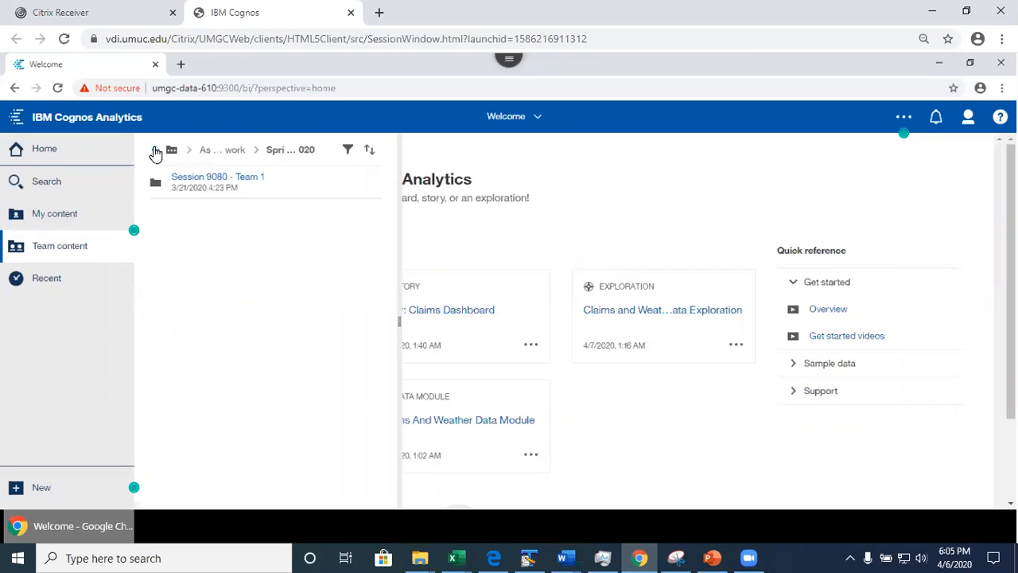
{"action": "left_click", "coordinate": [156, 152]}
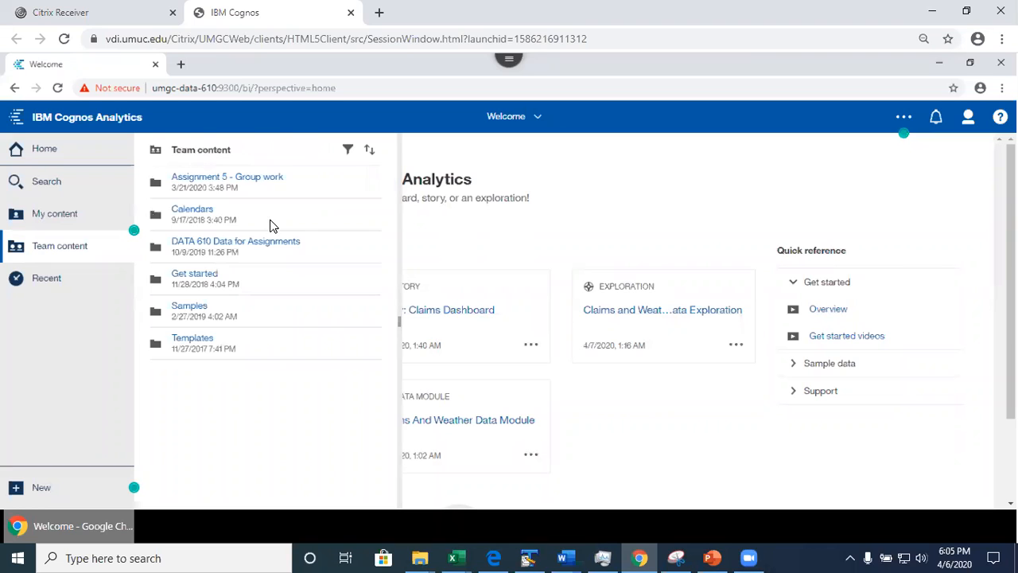
{"action": "left_click", "coordinate": [219, 179]}
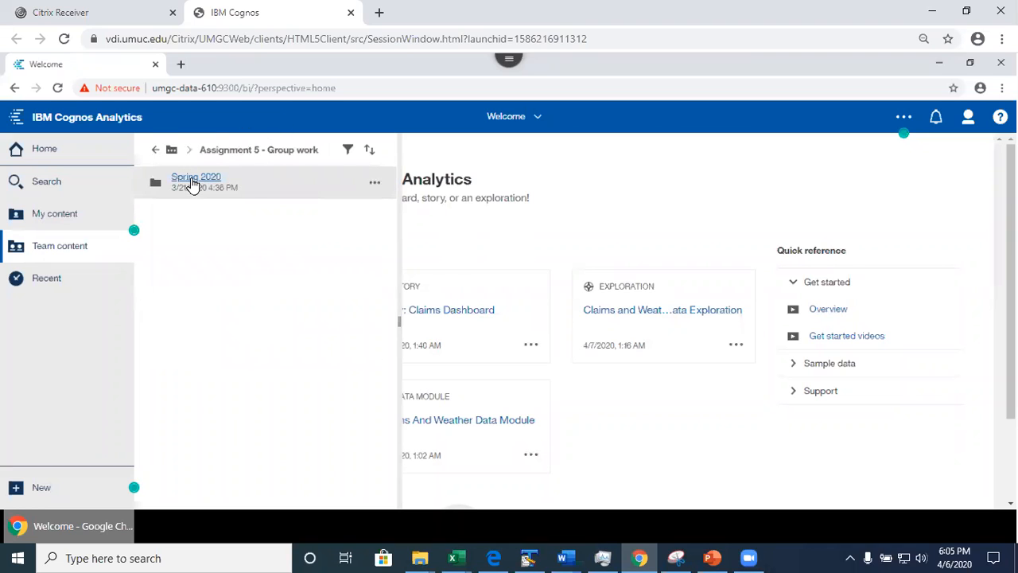
{"action": "left_click", "coordinate": [198, 183]}
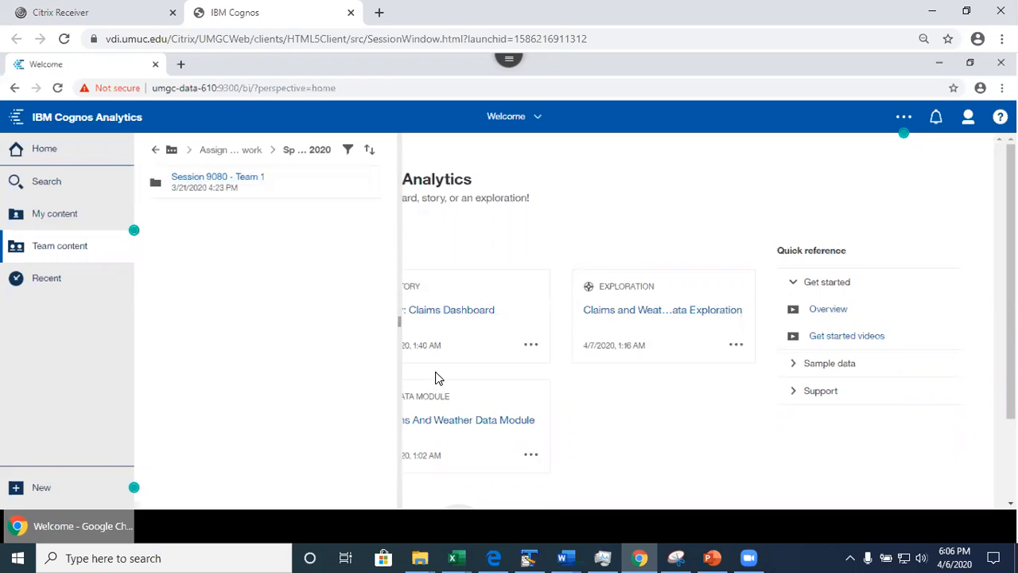
Step: Switch to the Edge browser to view the DATA 650 9040 course homepage, and return to Cognos Analytics
{"action": "left_click", "coordinate": [493, 551]}
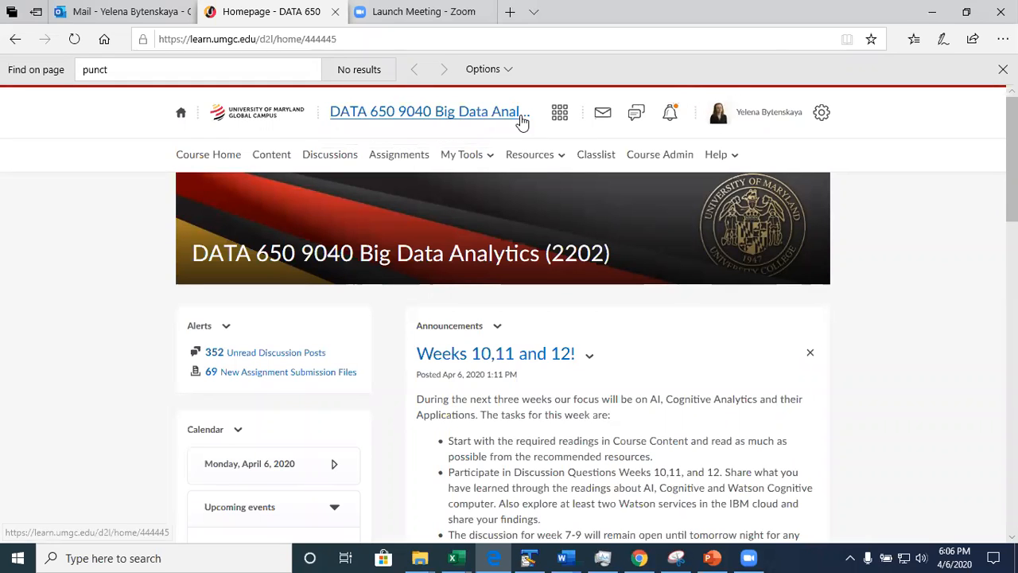
{"action": "left_click", "coordinate": [931, 21]}
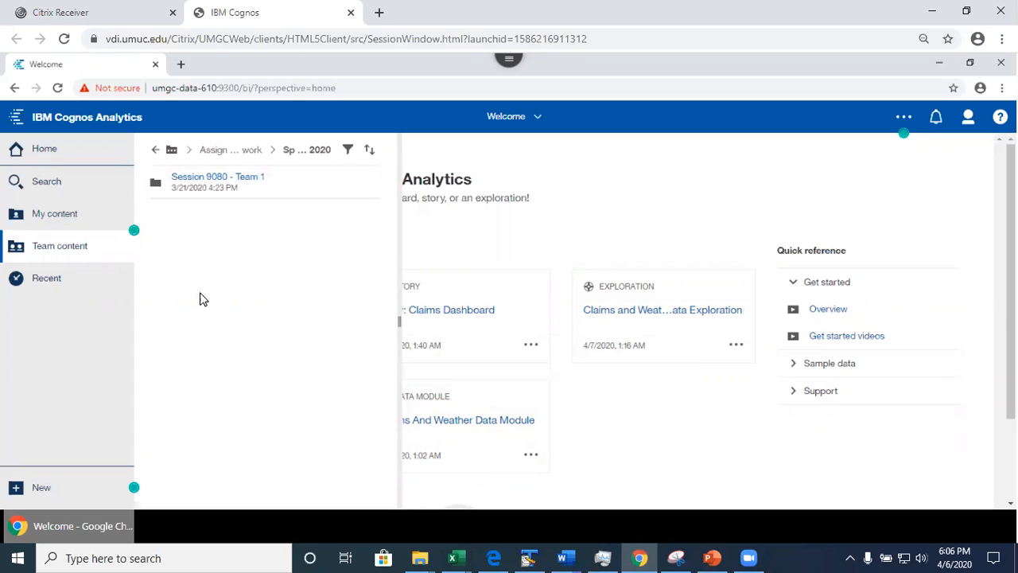
Step: Open the Assignment 5 folder inside DATA 610 Data for Assignments in Team content
{"action": "left_click", "coordinate": [157, 151]}
{"action": "left_click", "coordinate": [156, 151]}
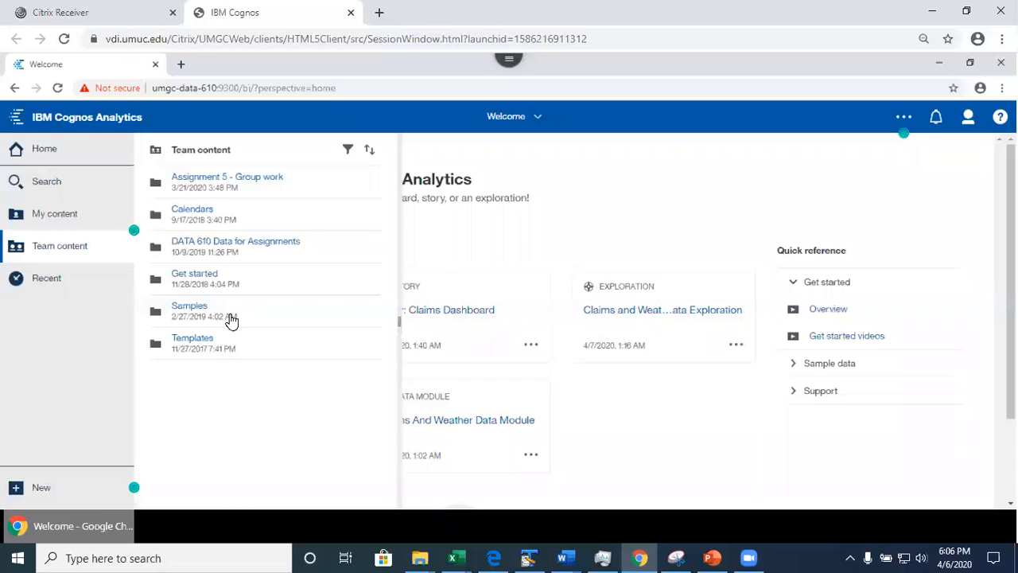
{"action": "left_click", "coordinate": [262, 243]}
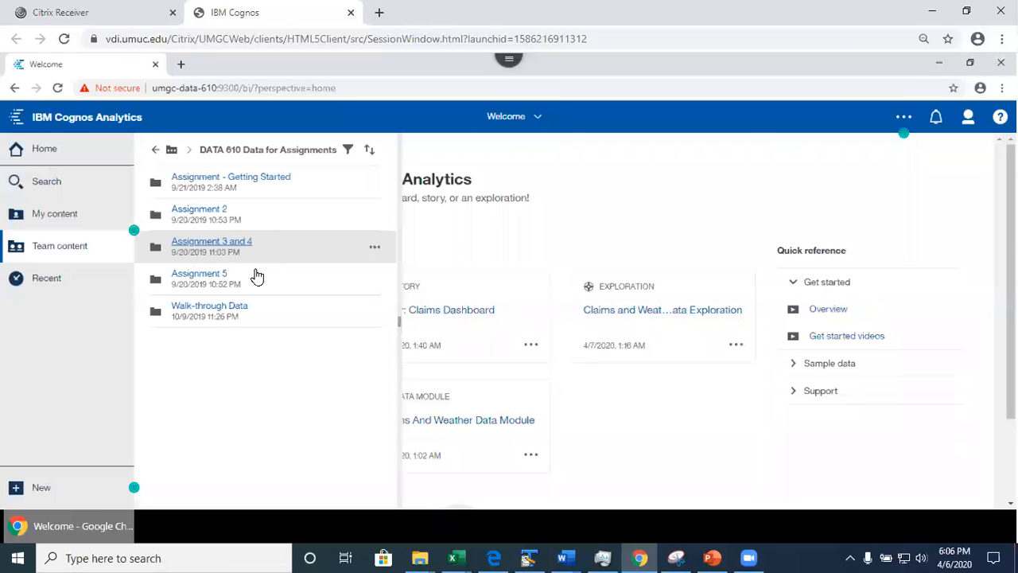
{"action": "left_click", "coordinate": [200, 283]}
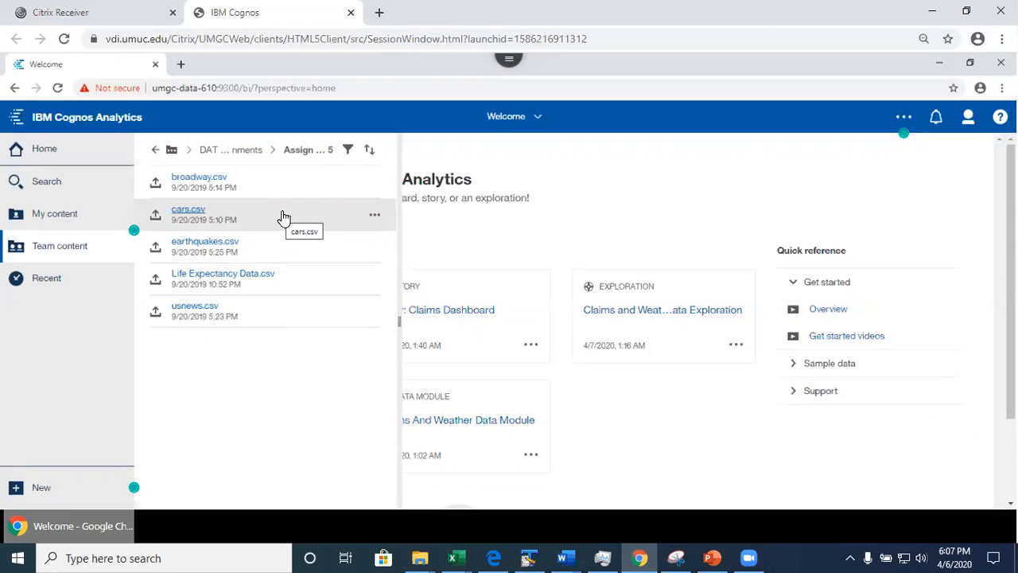
Step: Copy cars.csv to the Session 9080 - Team 1 folder under Assignment 5 - Group work, Spring 2020
{"action": "left_click", "coordinate": [375, 218]}
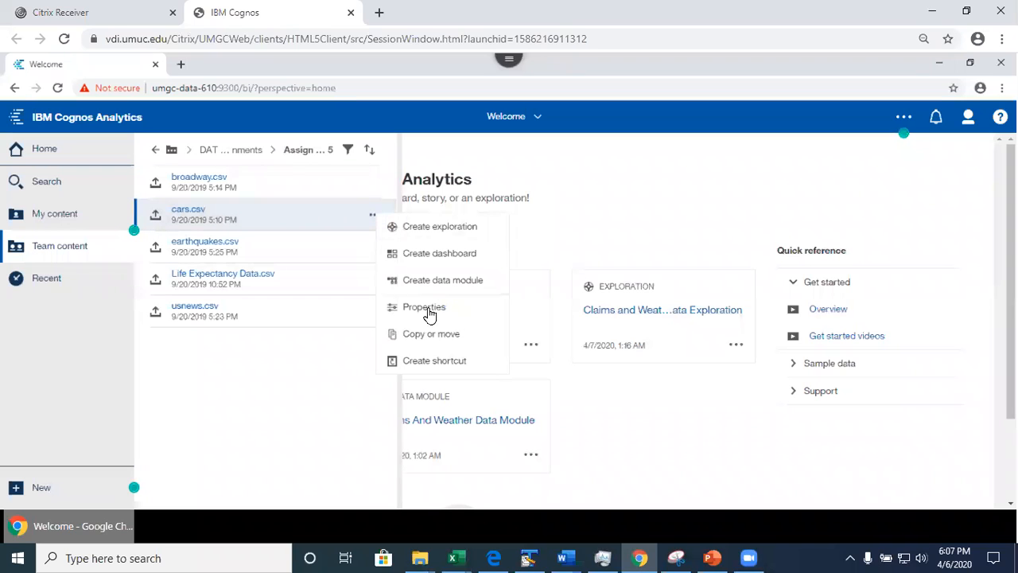
{"action": "left_click", "coordinate": [430, 334]}
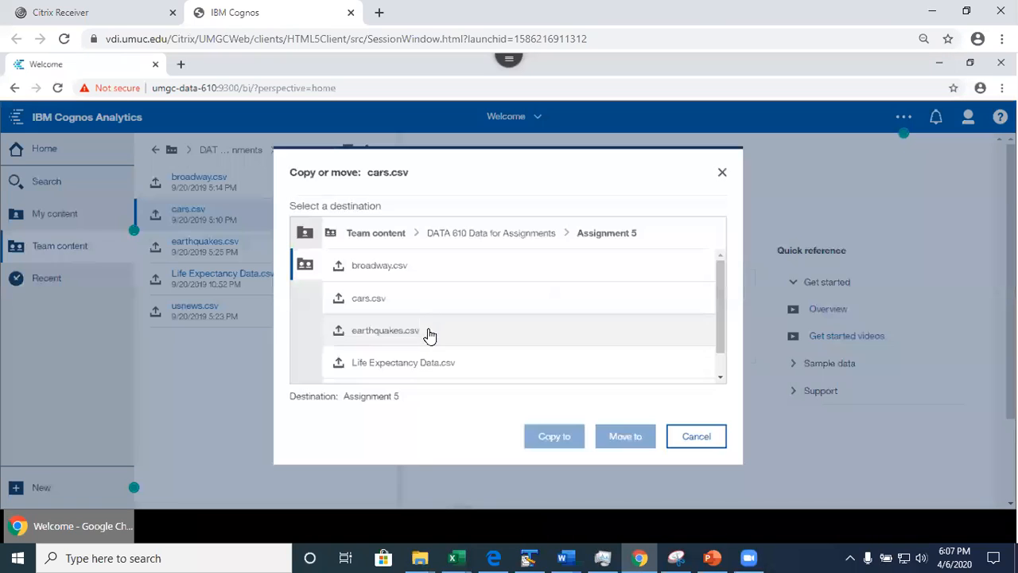
{"action": "left_click", "coordinate": [304, 233]}
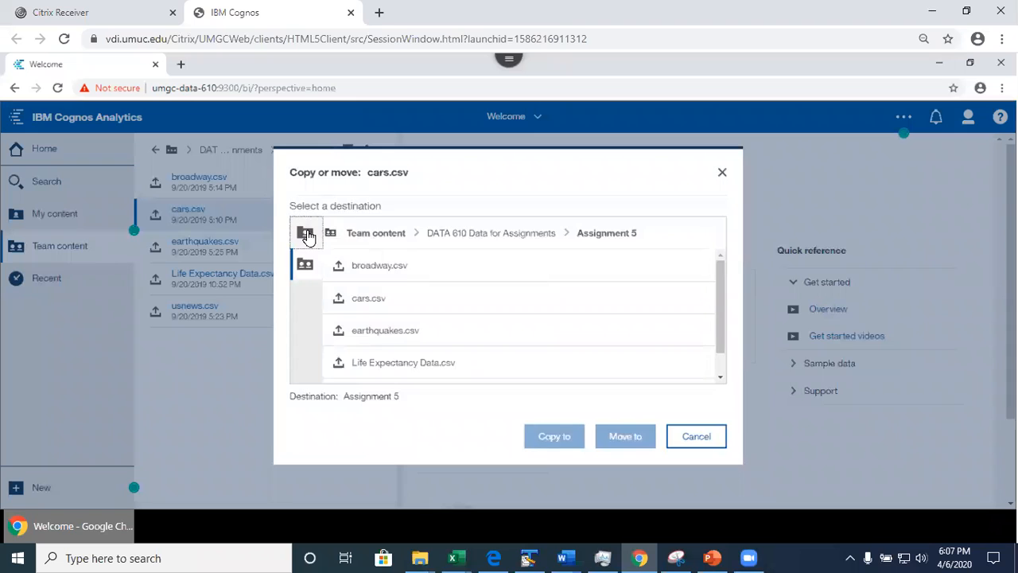
{"action": "left_click", "coordinate": [300, 270]}
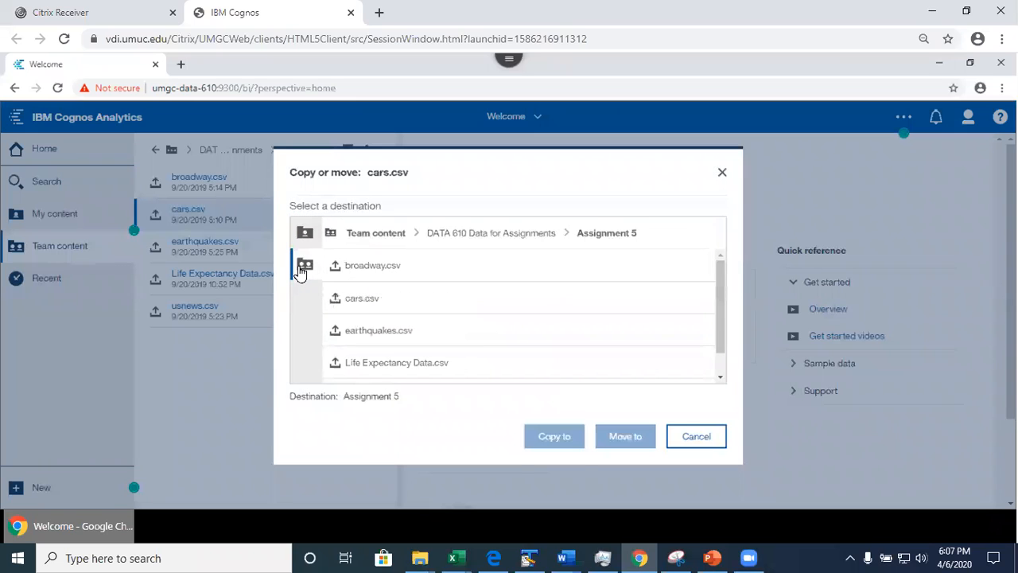
{"action": "left_click", "coordinate": [385, 238]}
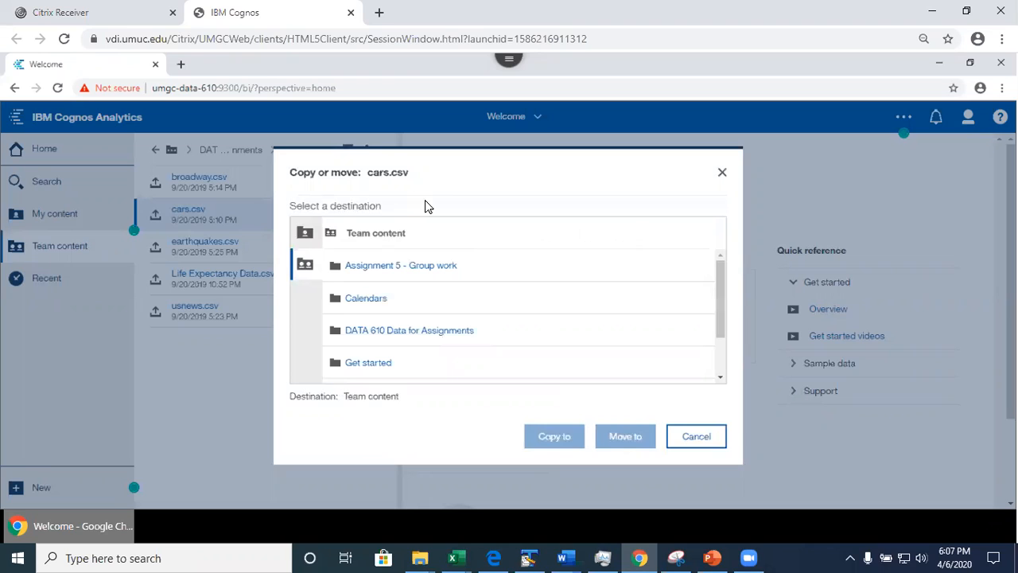
{"action": "left_click", "coordinate": [399, 266]}
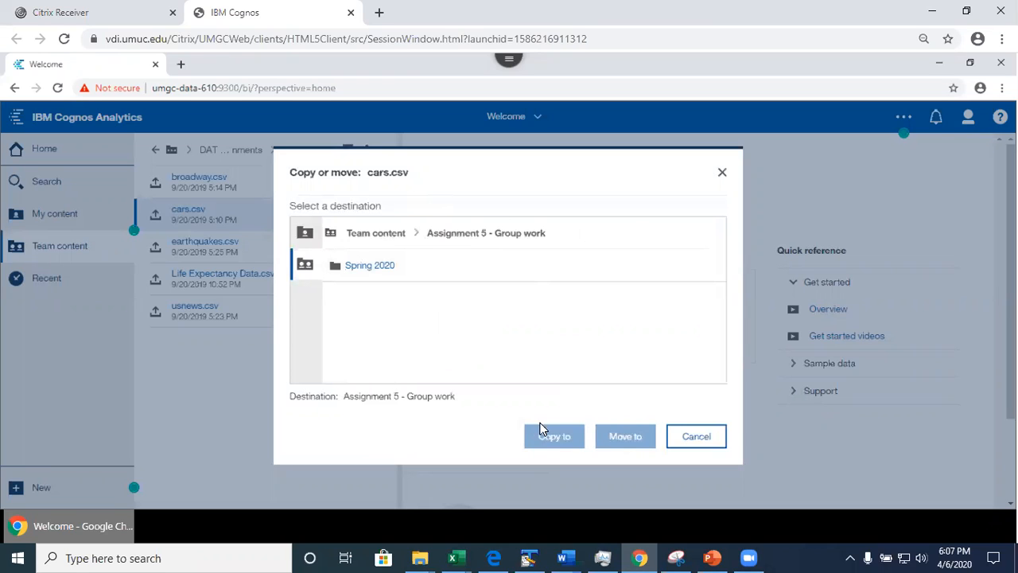
{"action": "left_click", "coordinate": [370, 267]}
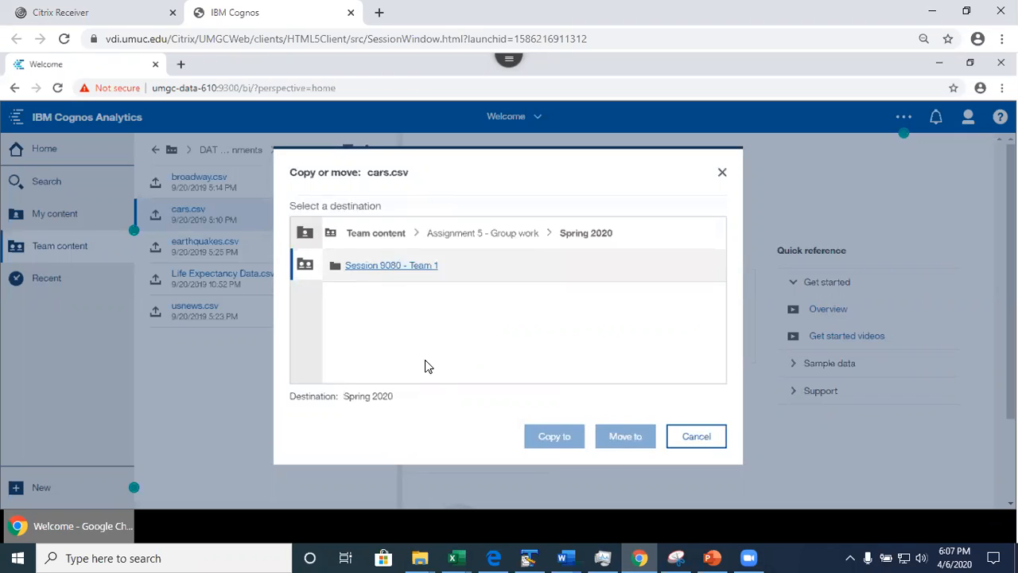
{"action": "left_click", "coordinate": [392, 267]}
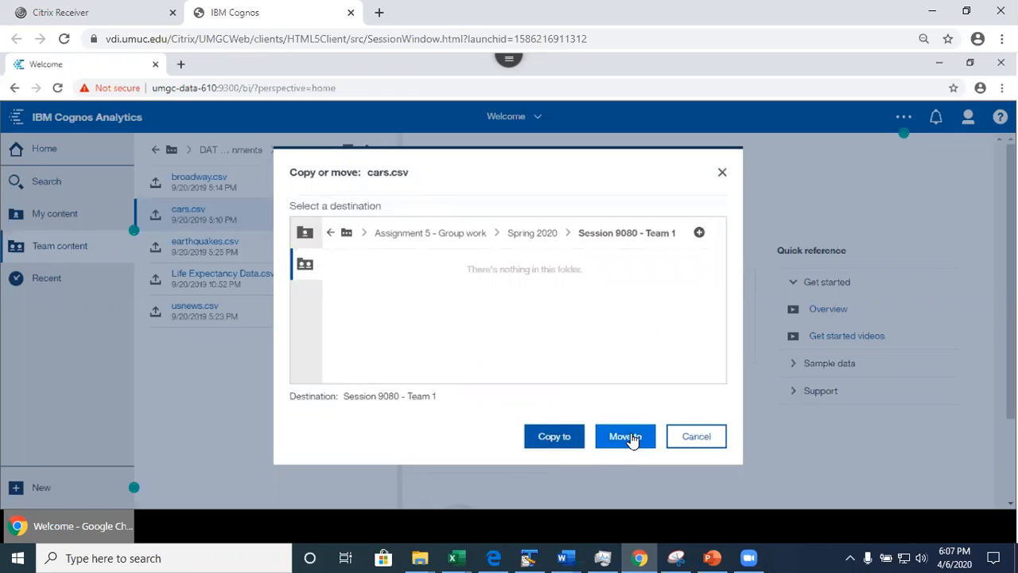
{"action": "left_click", "coordinate": [551, 446]}
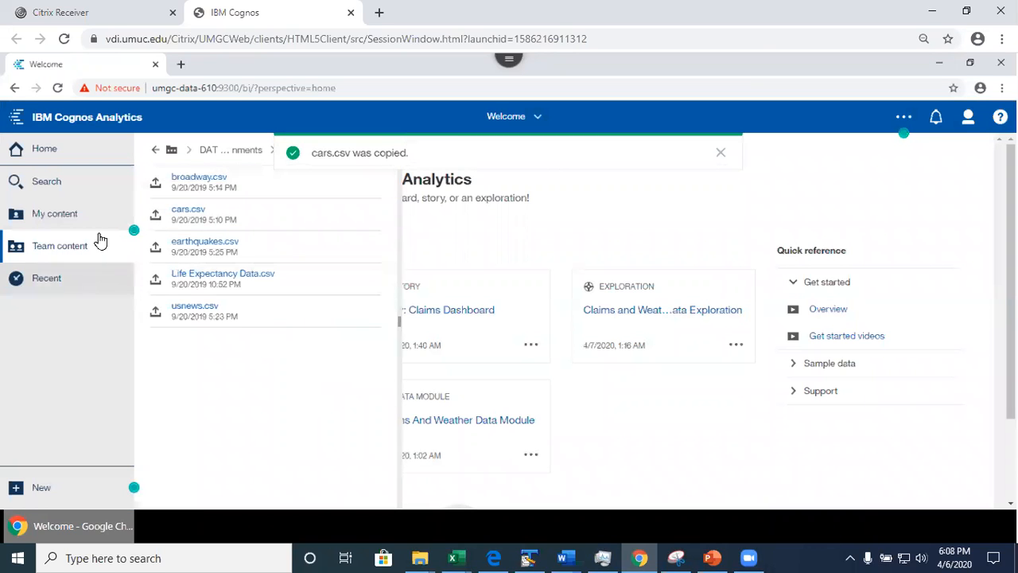
Step: Open the Session 9080 - Team 1 folder under Assignment 5 - Group work, Spring 2020, to check for the copied file
{"action": "left_click", "coordinate": [48, 248]}
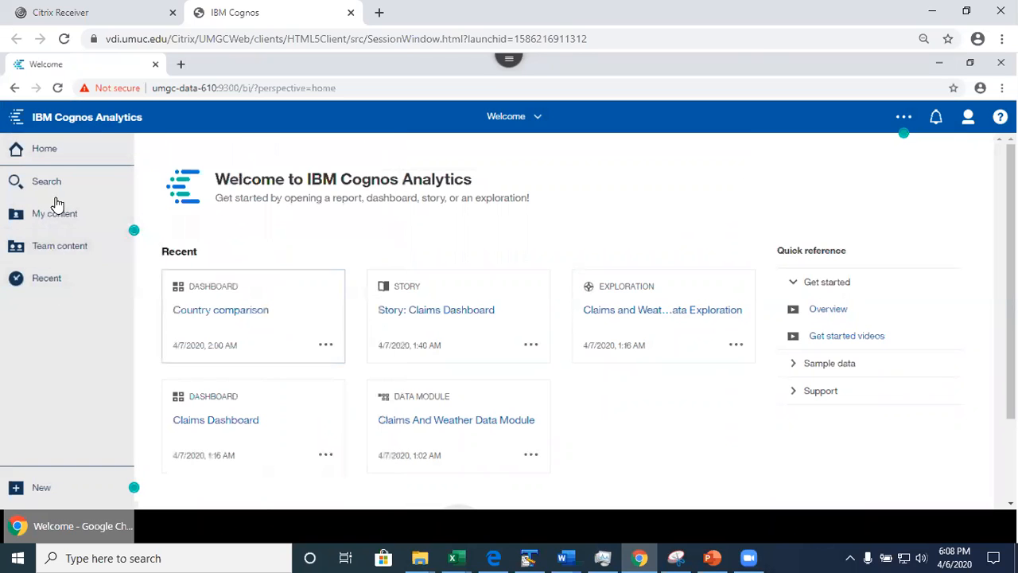
{"action": "left_click", "coordinate": [56, 248]}
{"action": "left_click", "coordinate": [154, 151]}
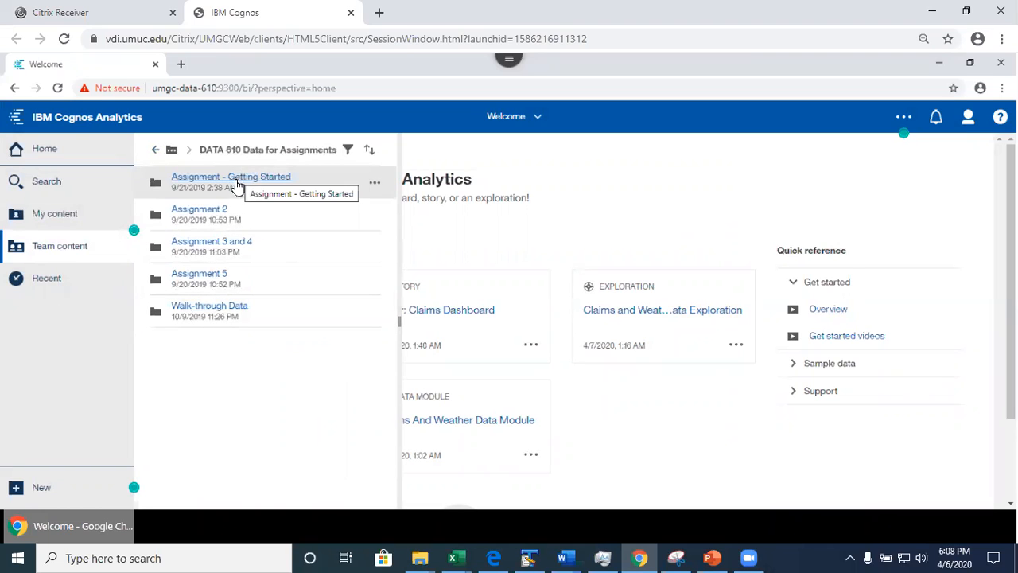
{"action": "left_click", "coordinate": [153, 155]}
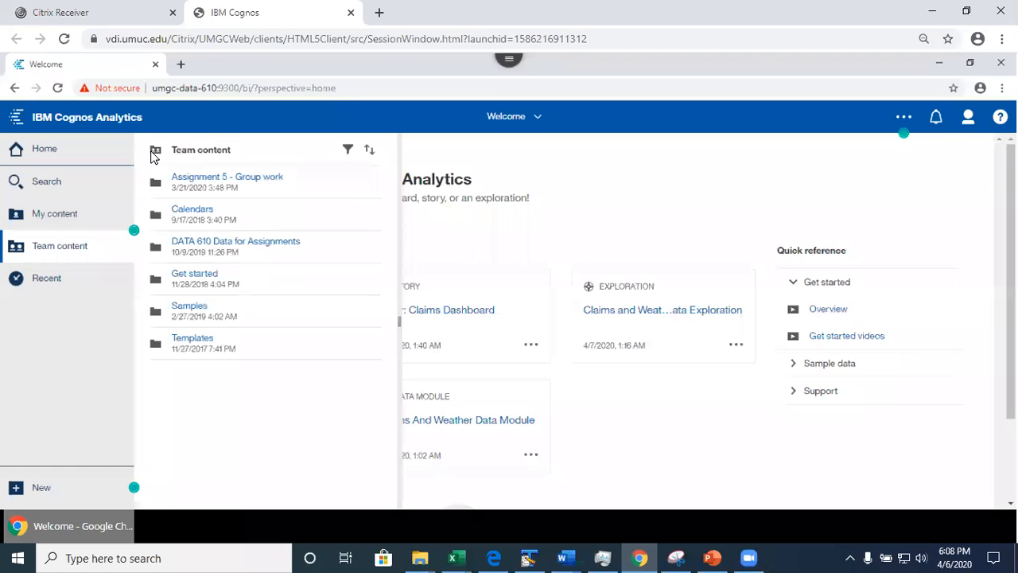
{"action": "left_click", "coordinate": [232, 178]}
{"action": "left_click", "coordinate": [205, 179]}
{"action": "left_click", "coordinate": [248, 179]}
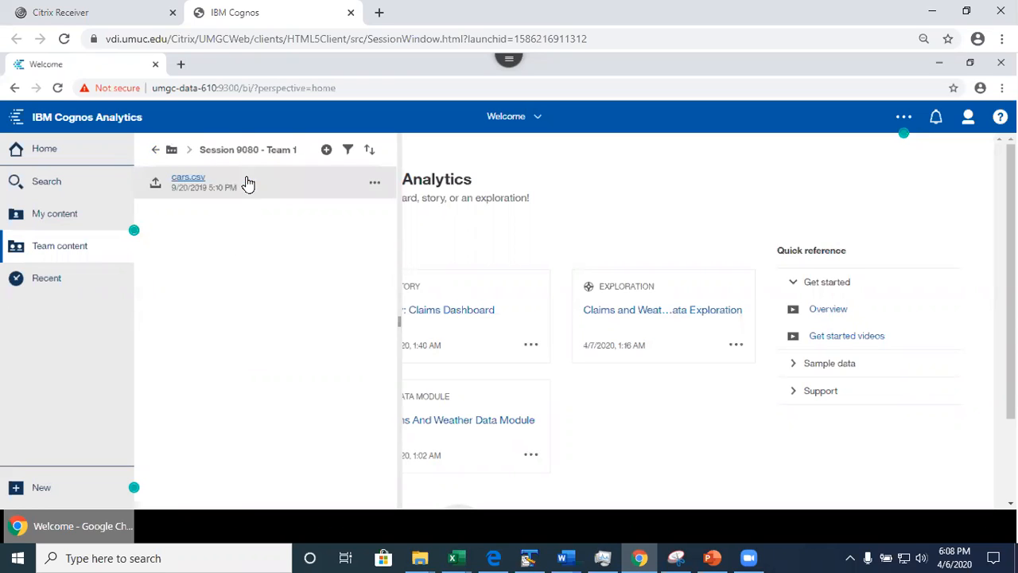
Step: Create a data module from the team folder's cars.csv and close it without saving
{"action": "left_click", "coordinate": [371, 183]}
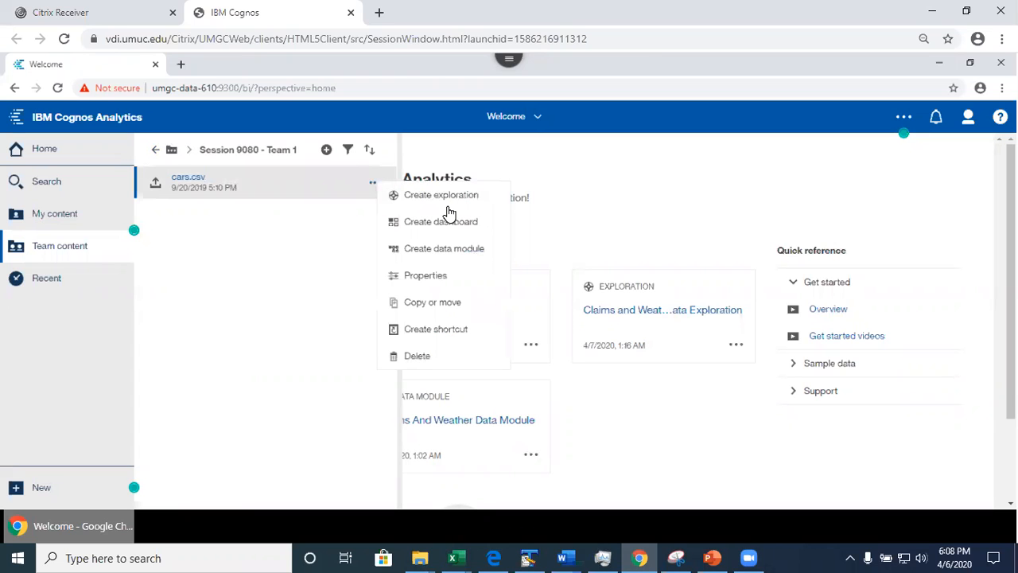
{"action": "left_click", "coordinate": [440, 247]}
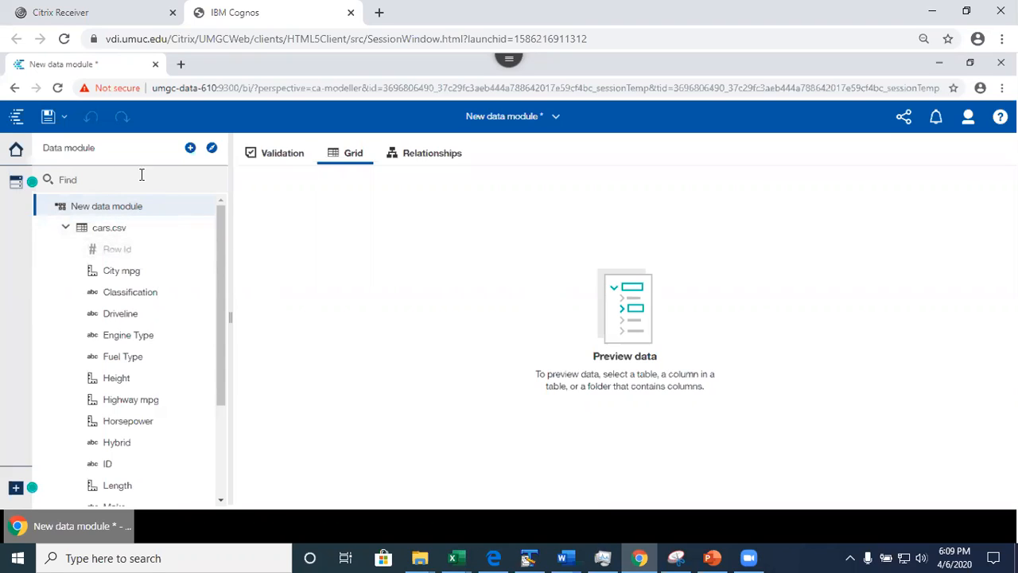
{"action": "left_click", "coordinate": [555, 117]}
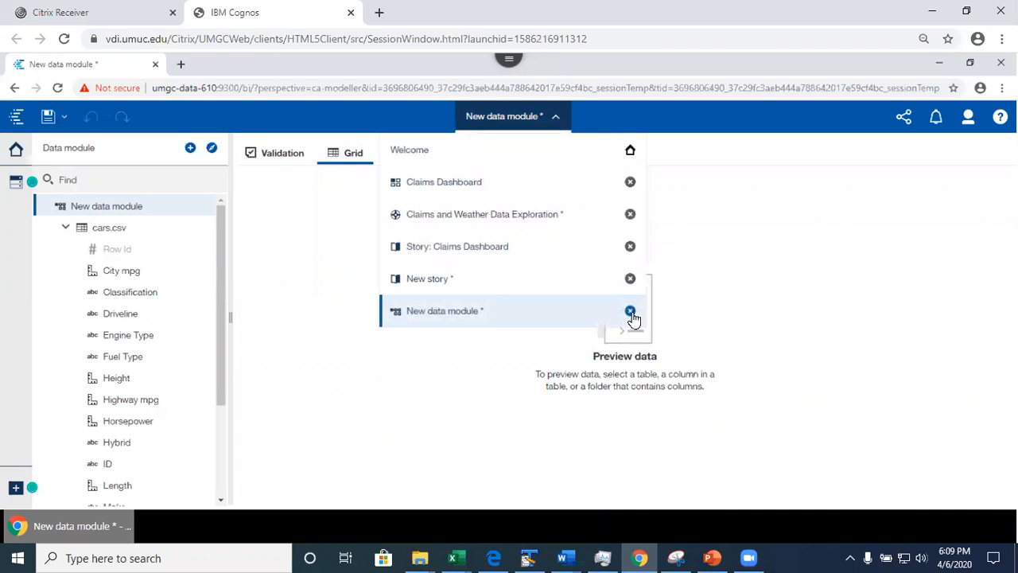
{"action": "left_click", "coordinate": [631, 313]}
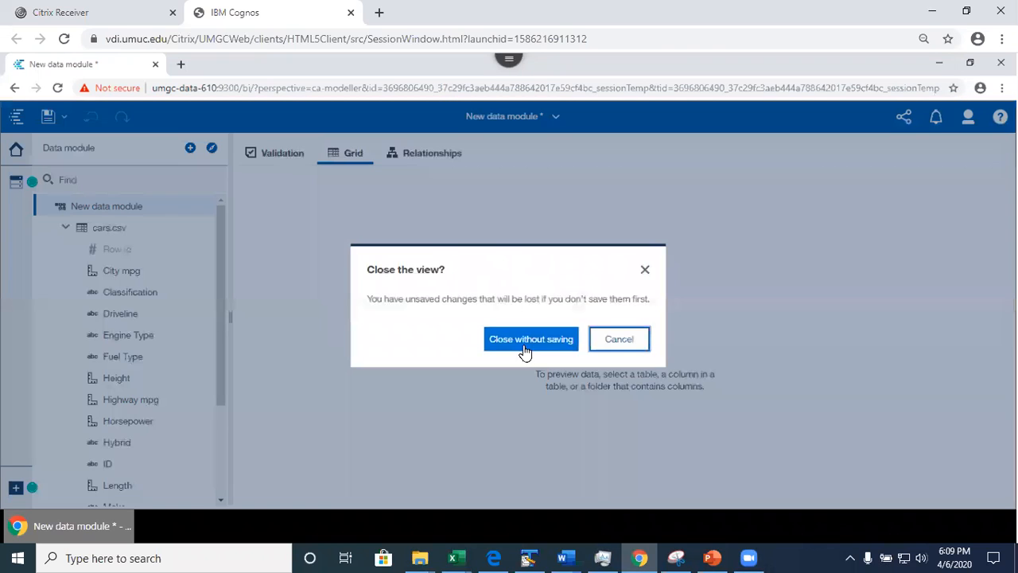
{"action": "left_click", "coordinate": [527, 345]}
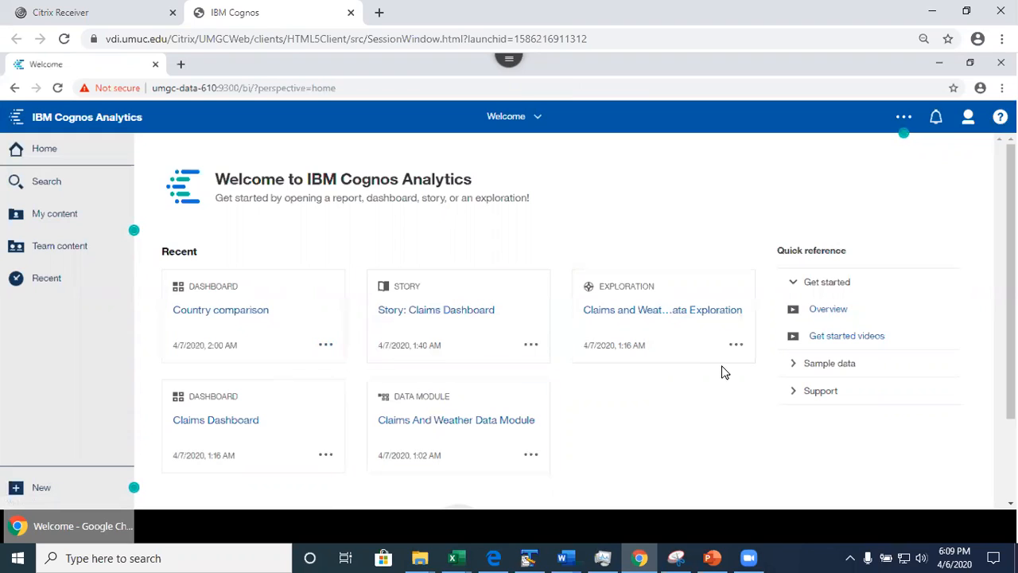
Step: Open the properties of the Claims And Weather Data Module and expand its Advanced section down to the ID
{"action": "right_click", "coordinate": [532, 458]}
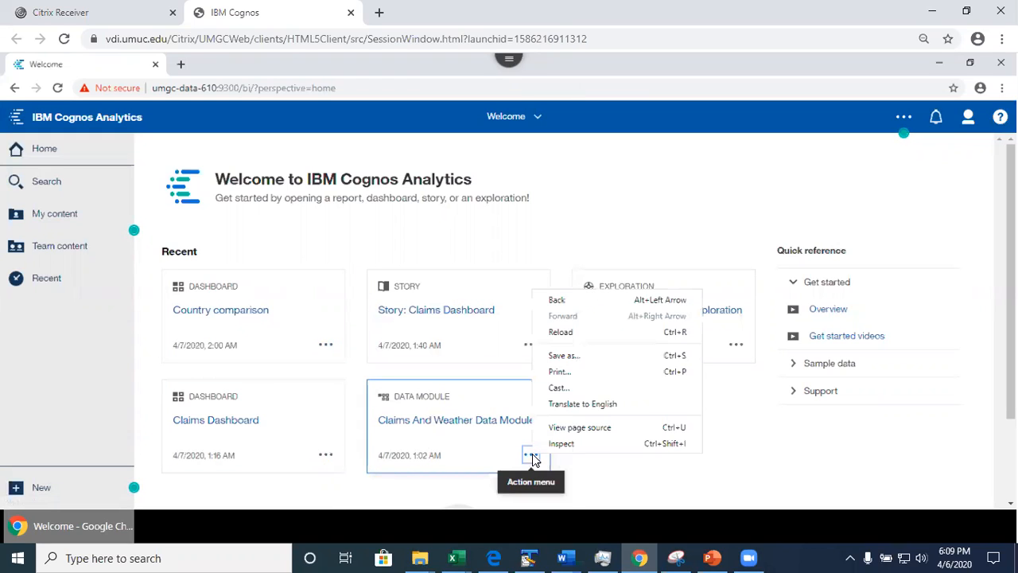
{"action": "left_click", "coordinate": [621, 488]}
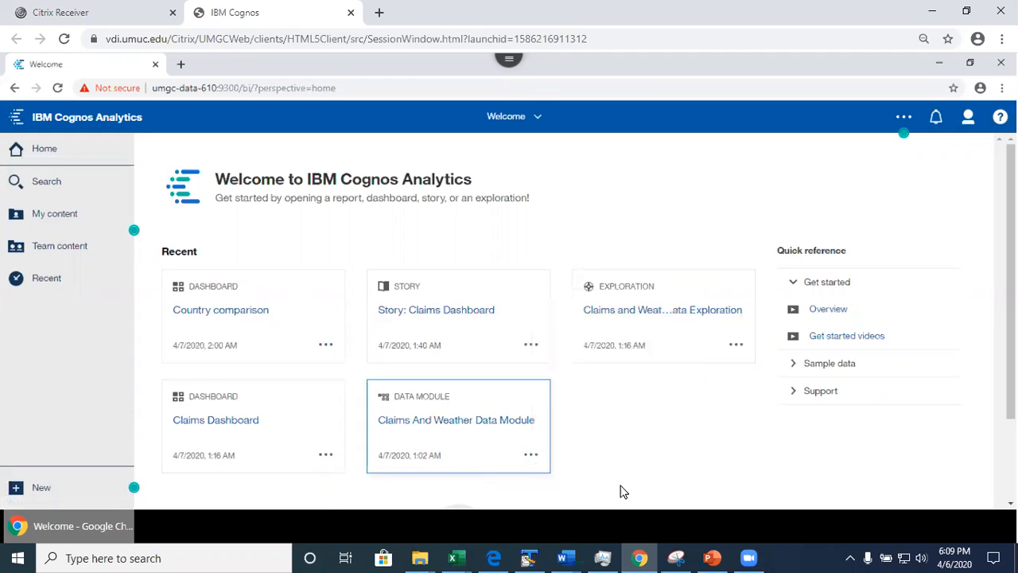
{"action": "left_click", "coordinate": [531, 458]}
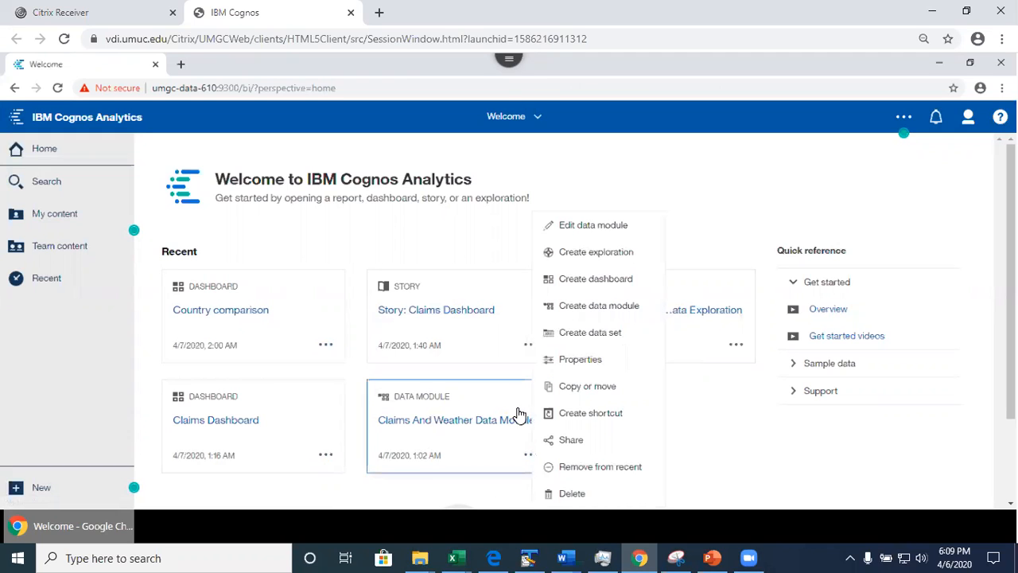
{"action": "left_click", "coordinate": [590, 361]}
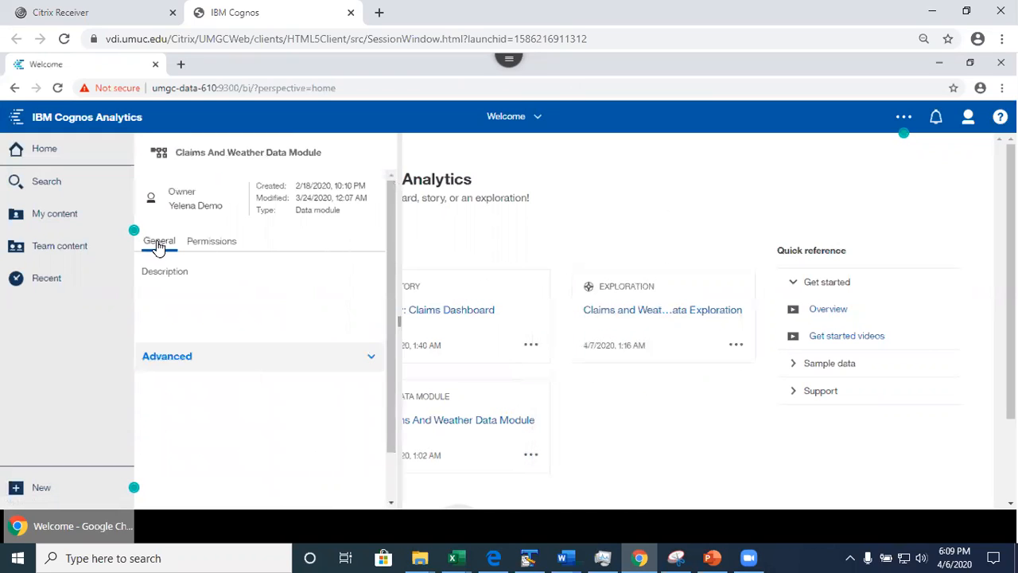
{"action": "left_click", "coordinate": [164, 356]}
{"action": "left_click_drag", "start_coordinate": [389, 377], "coordinate": [397, 485]}
Step: Highlight the data module's full ID in the advanced properties and clear the selection
{"action": "left_click_drag", "start_coordinate": [255, 423], "coordinate": [215, 423]}
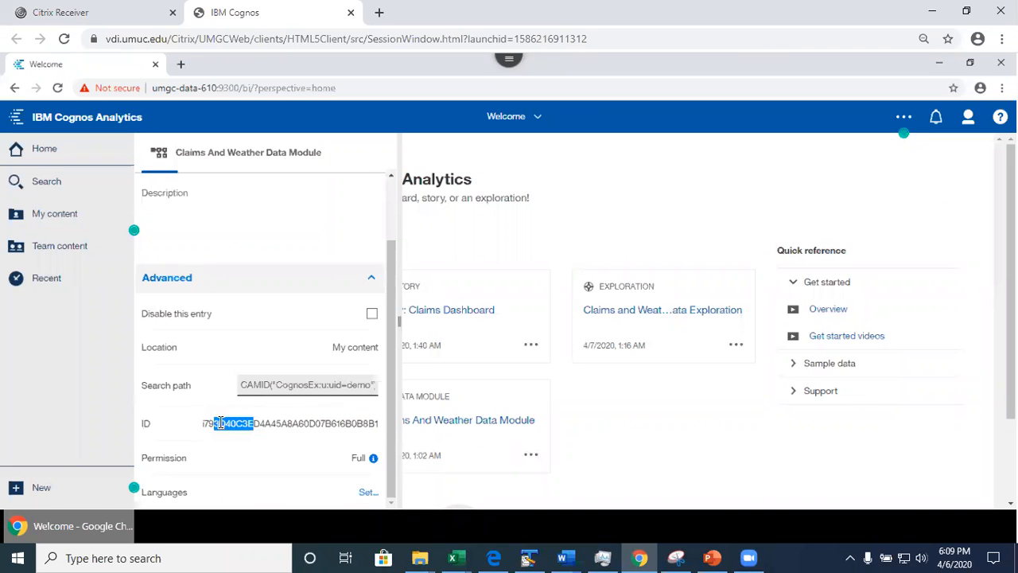
{"action": "left_click", "coordinate": [202, 423]}
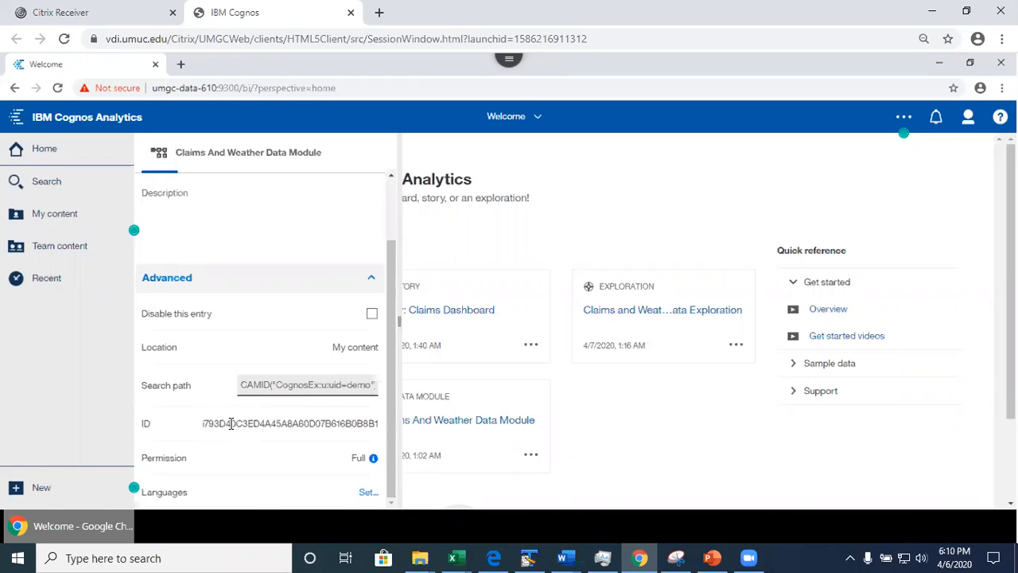
{"action": "left_click_drag", "start_coordinate": [202, 423], "coordinate": [381, 423]}
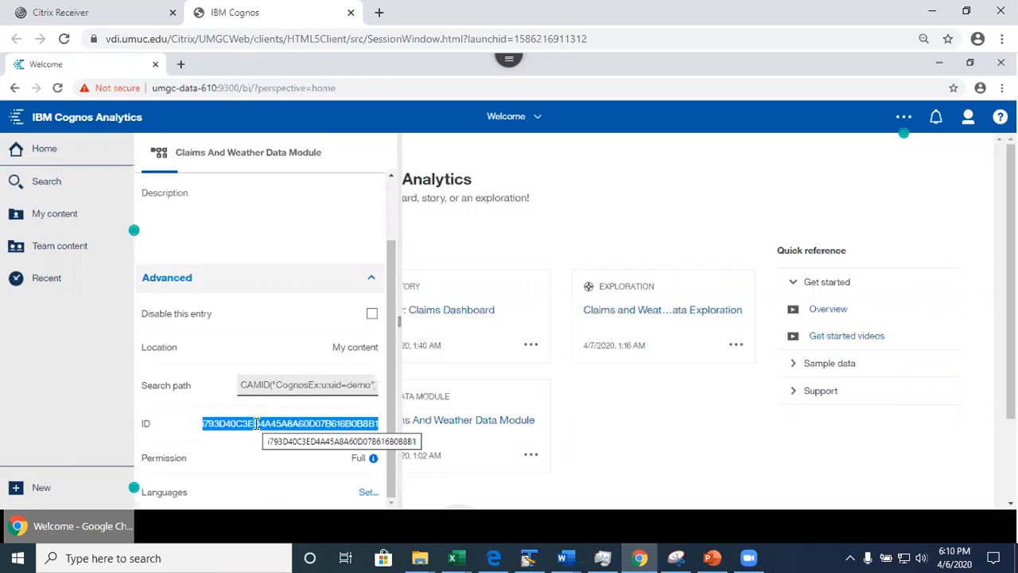
{"action": "left_click", "coordinate": [208, 426]}
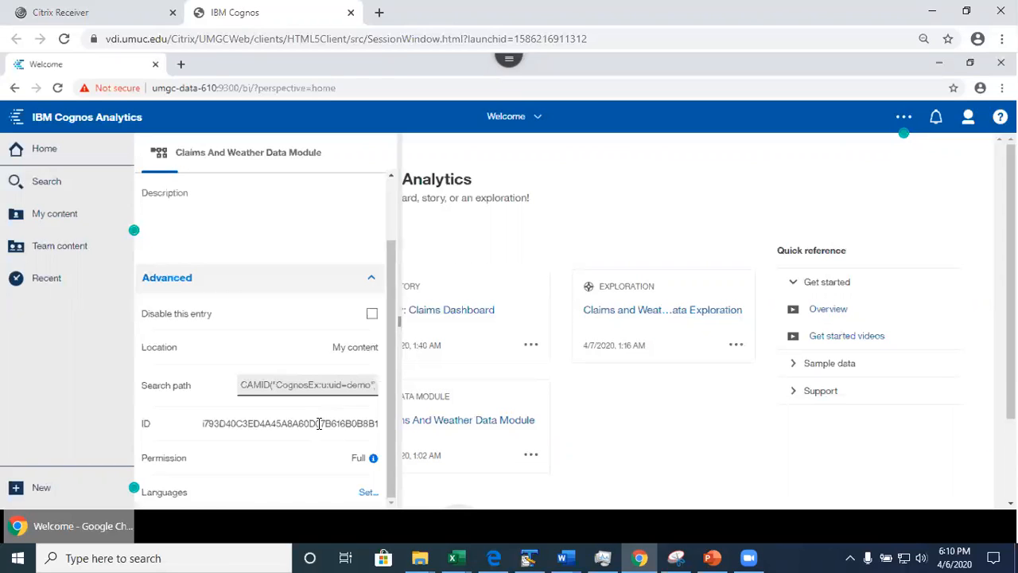
{"action": "left_click_drag", "start_coordinate": [254, 428], "coordinate": [297, 428]}
{"action": "left_click", "coordinate": [295, 428]}
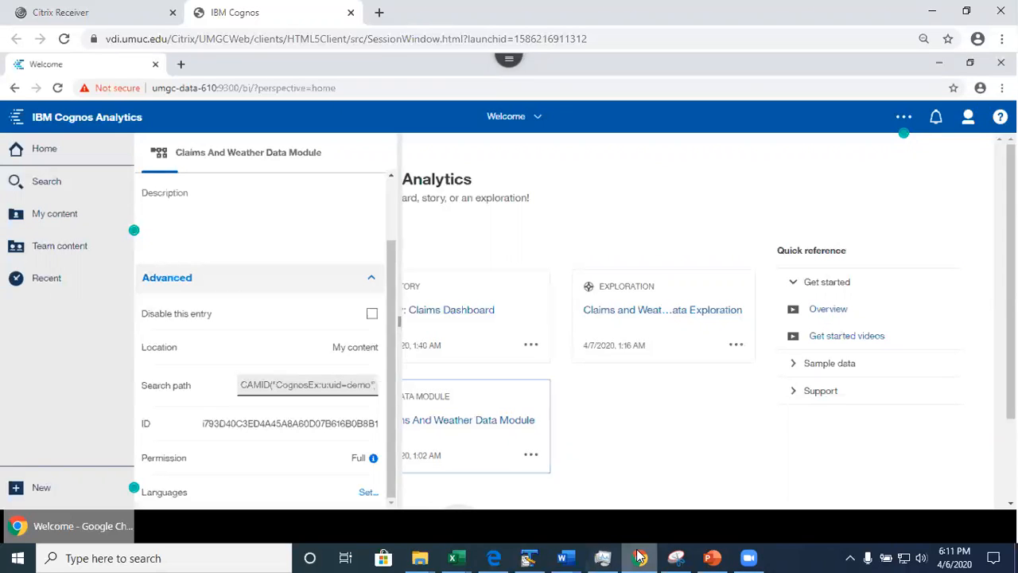
Step: Switch to the Cognos analytics Session 2 PowerPoint deck and show slide 30 on using case statements
{"action": "left_click", "coordinate": [716, 557]}
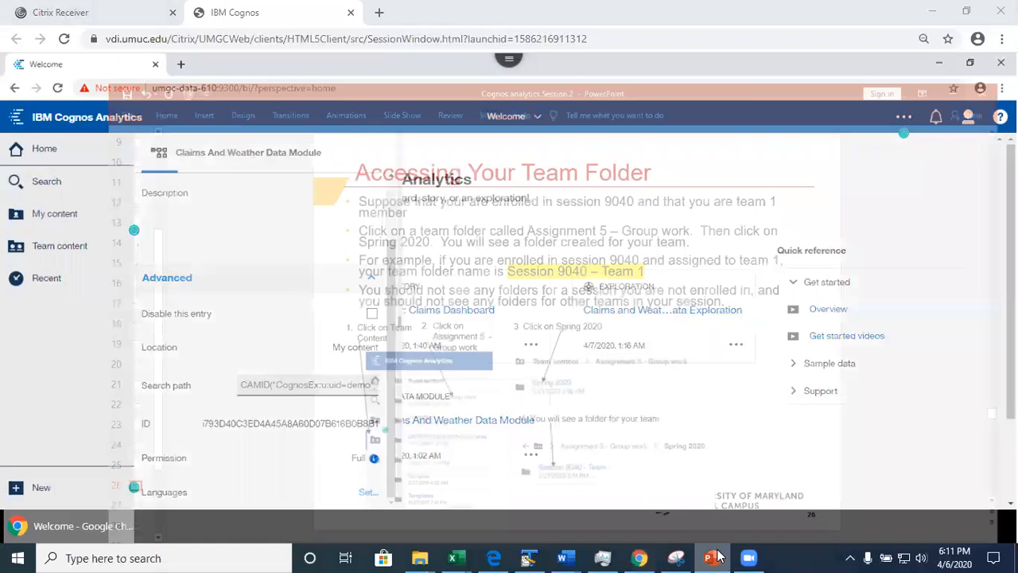
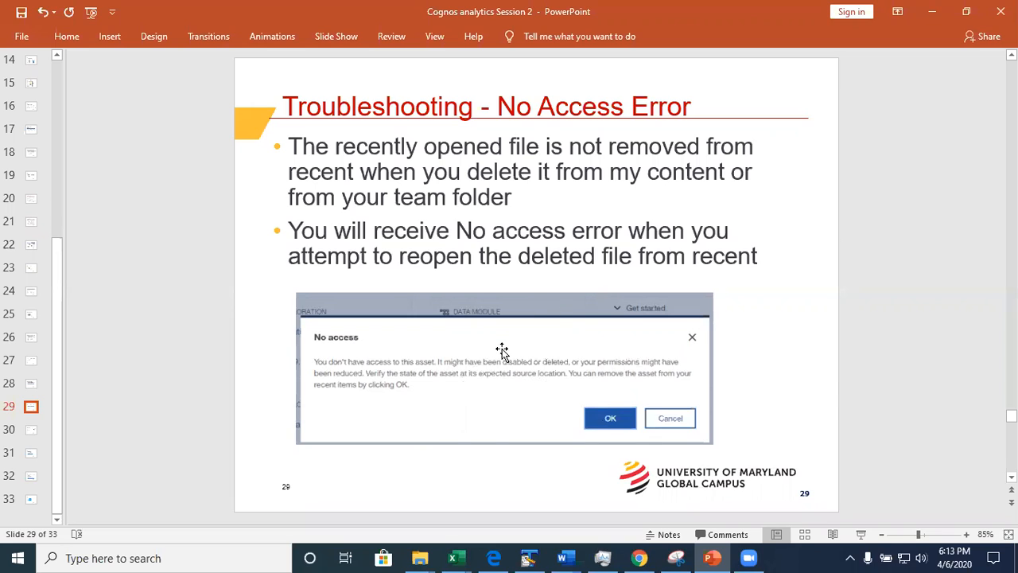
{"action": "left_click", "coordinate": [32, 434]}
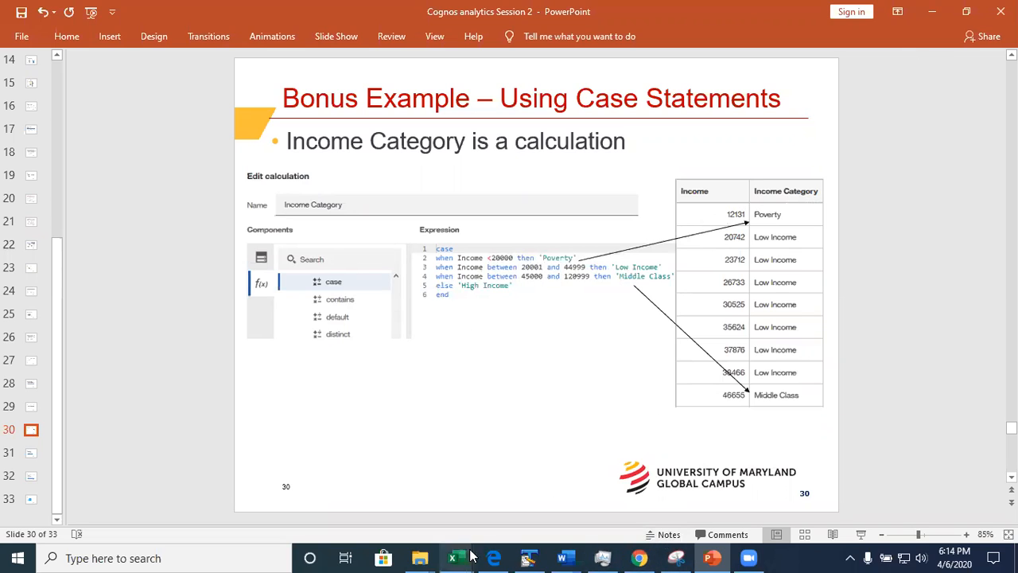
Step: Return to IBM Cognos in Chrome, go back to the Welcome page and open the Claims And Weather Data Module from the recent items
{"action": "left_click", "coordinate": [641, 556]}
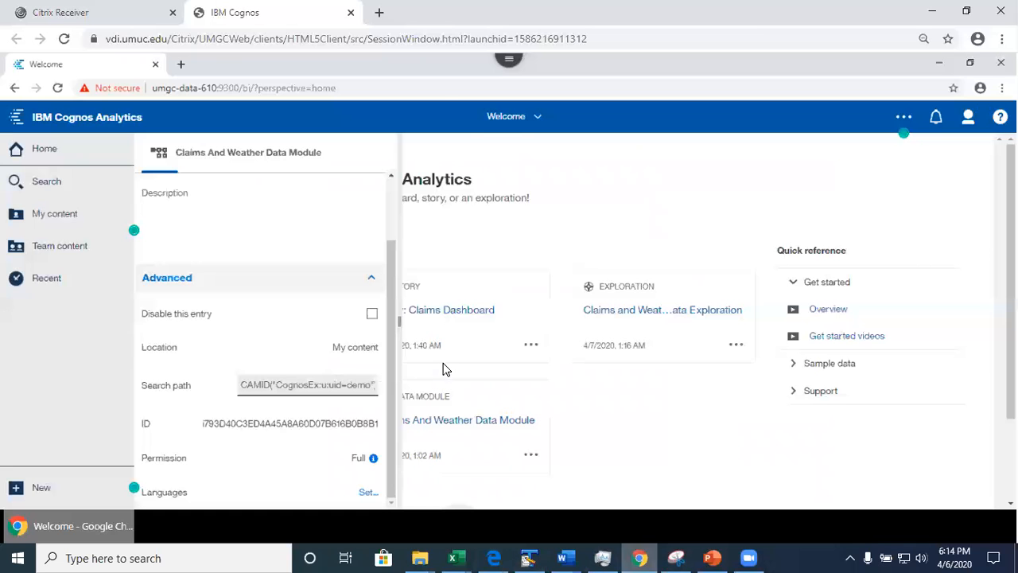
{"action": "left_click", "coordinate": [531, 125]}
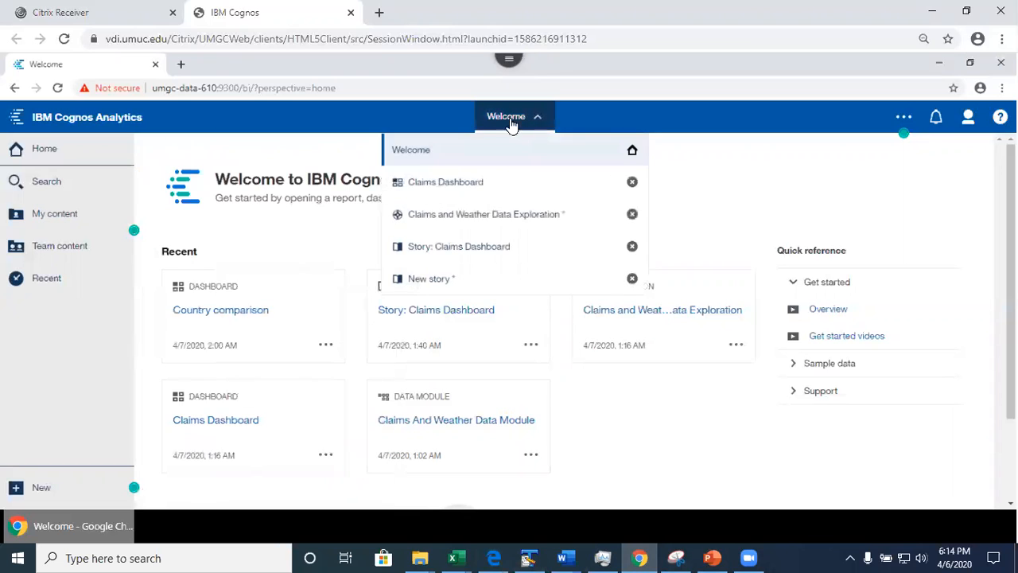
{"action": "left_click", "coordinate": [416, 159]}
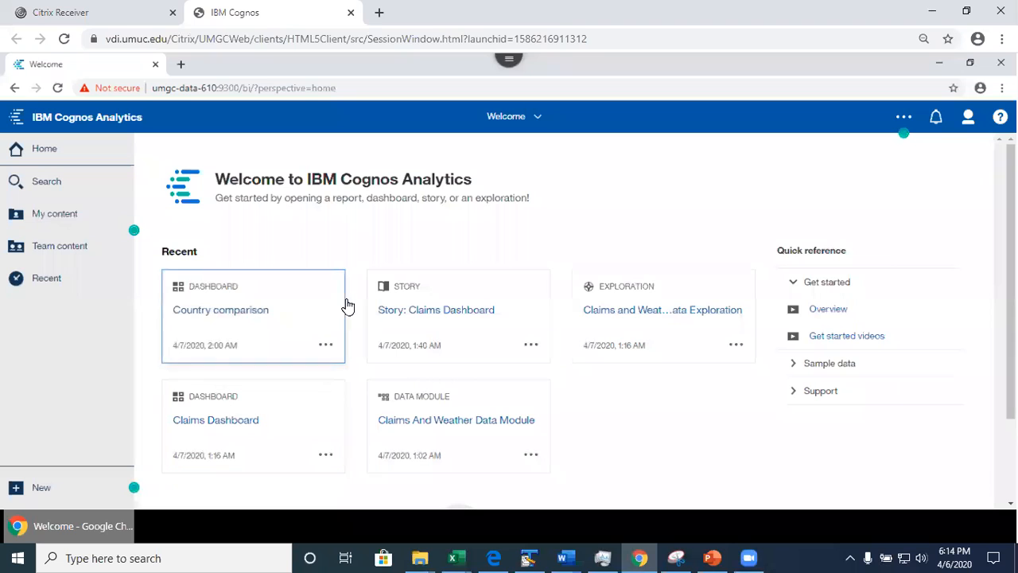
{"action": "left_click", "coordinate": [452, 422]}
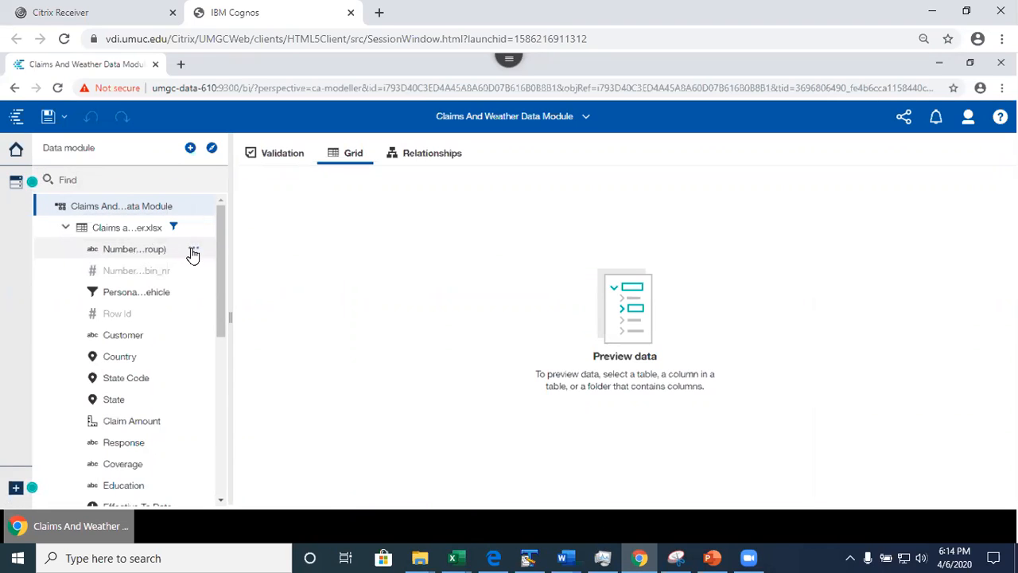
Step: Open the Number of Policies (Group) column's expression from its properties, review the case statement and close the calculation editor
{"action": "left_click", "coordinate": [192, 252]}
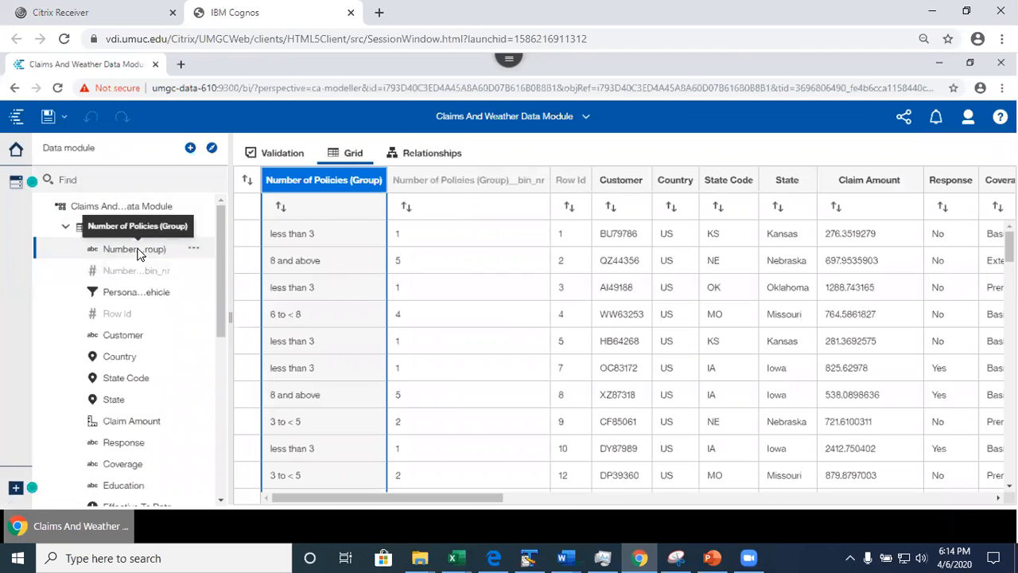
{"action": "left_click", "coordinate": [193, 251]}
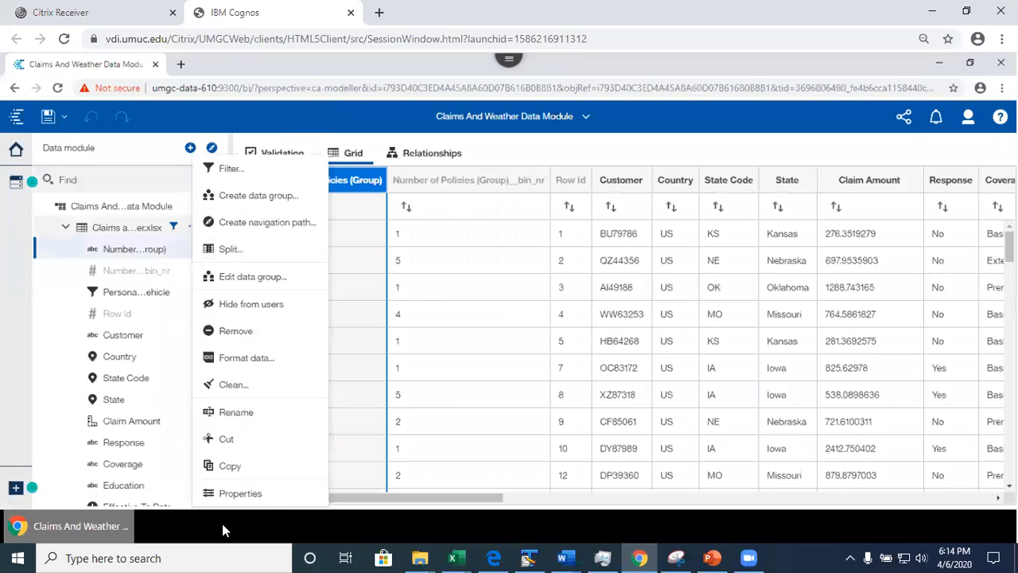
{"action": "left_click", "coordinate": [245, 491]}
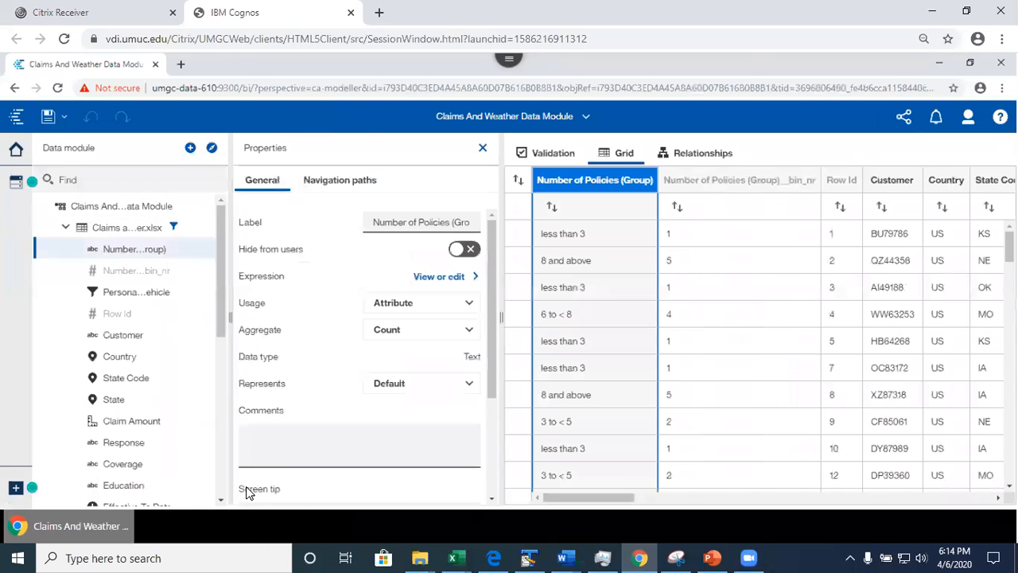
{"action": "left_click", "coordinate": [436, 277]}
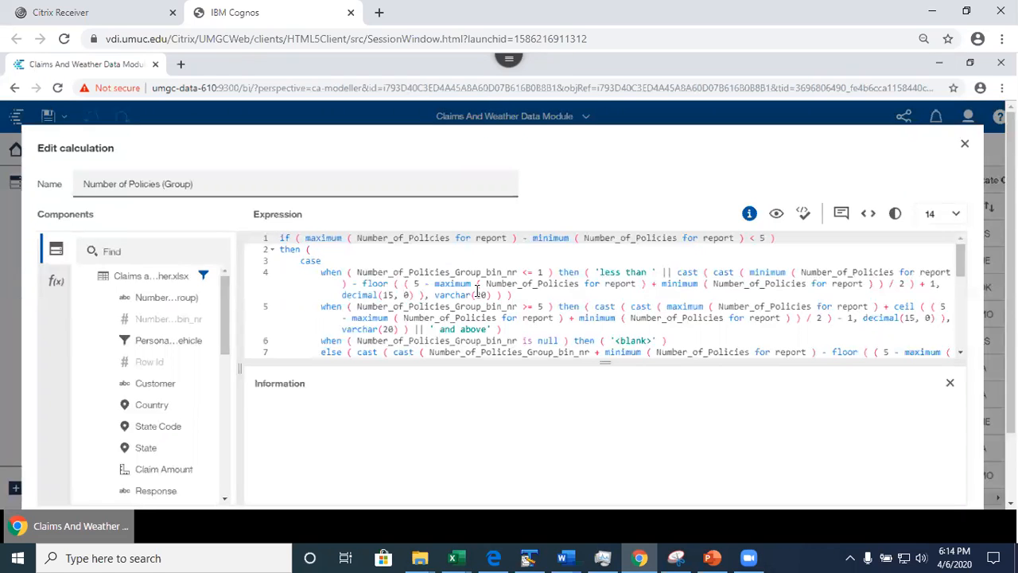
{"action": "left_click_drag", "start_coordinate": [962, 274], "coordinate": [961, 343]}
{"action": "scroll", "coordinate": [705, 295], "scroll_direction": "up", "scroll_amount": 5}
{"action": "left_click", "coordinate": [966, 148]}
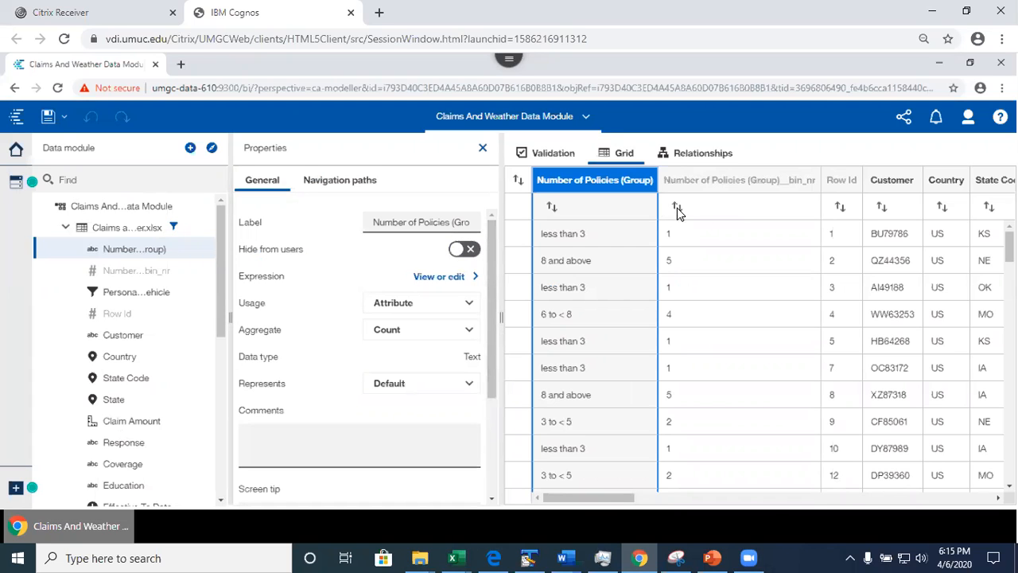
Step: Switch to the PowerPoint deck, show slides 31 and 32 on customer stories and useful resources, and return to slide 29
{"action": "left_click", "coordinate": [724, 554]}
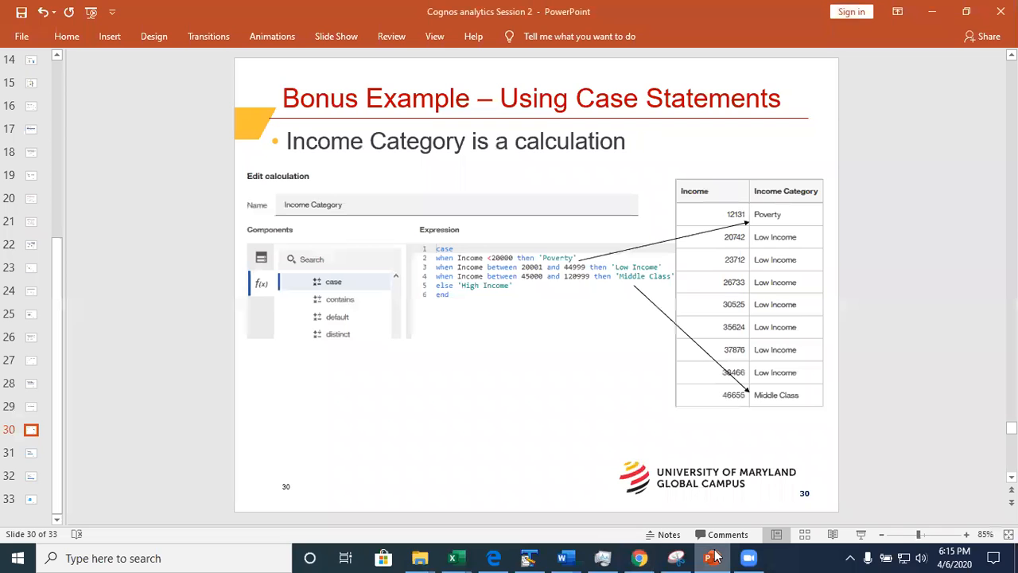
{"action": "left_click", "coordinate": [32, 455]}
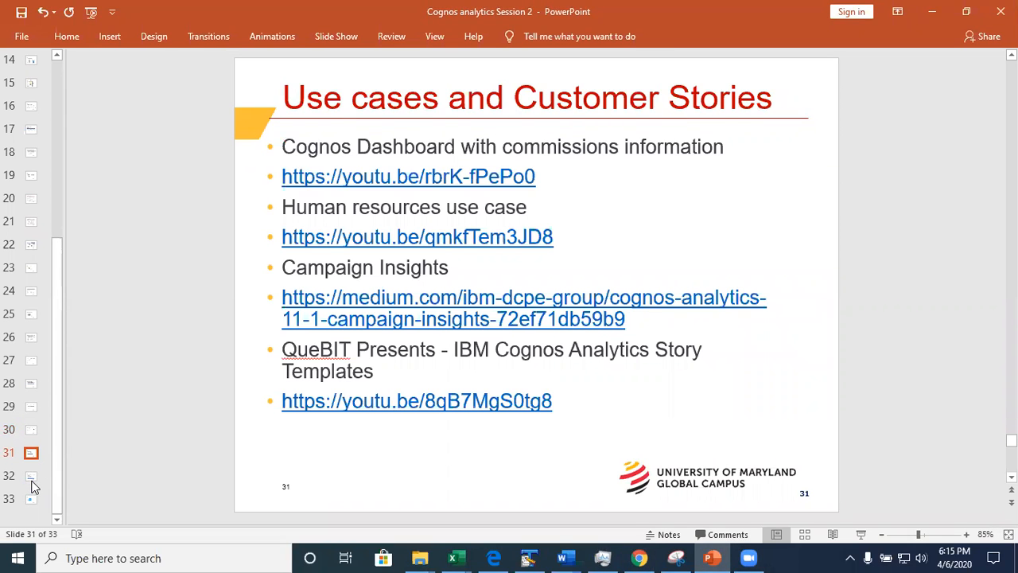
{"action": "left_click", "coordinate": [32, 477]}
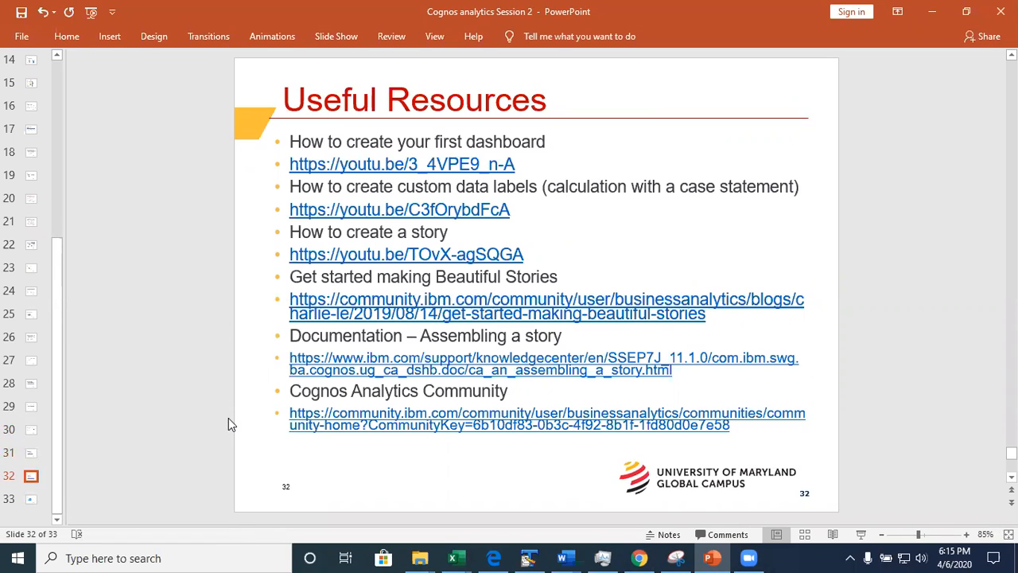
{"action": "left_click", "coordinate": [35, 405]}
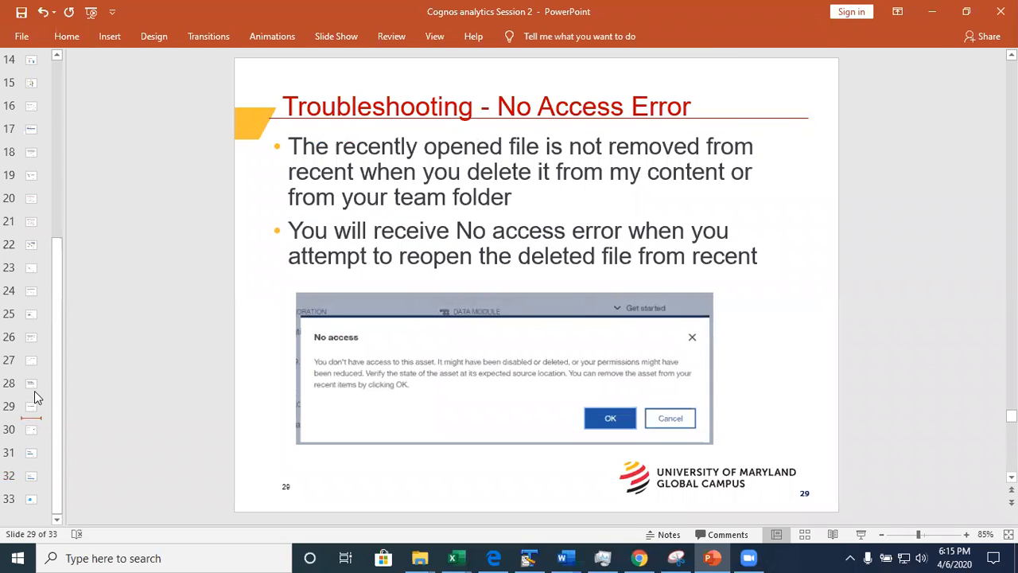